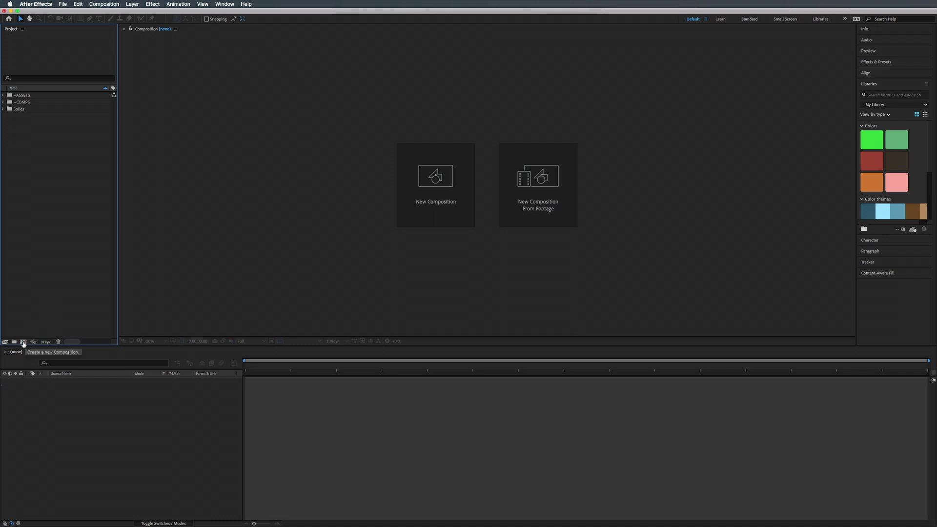
# Step: Create a new composition named TEXTURE_PC
pyautogui.click(23, 342)
pyautogui.write('TEXTURE_PC')
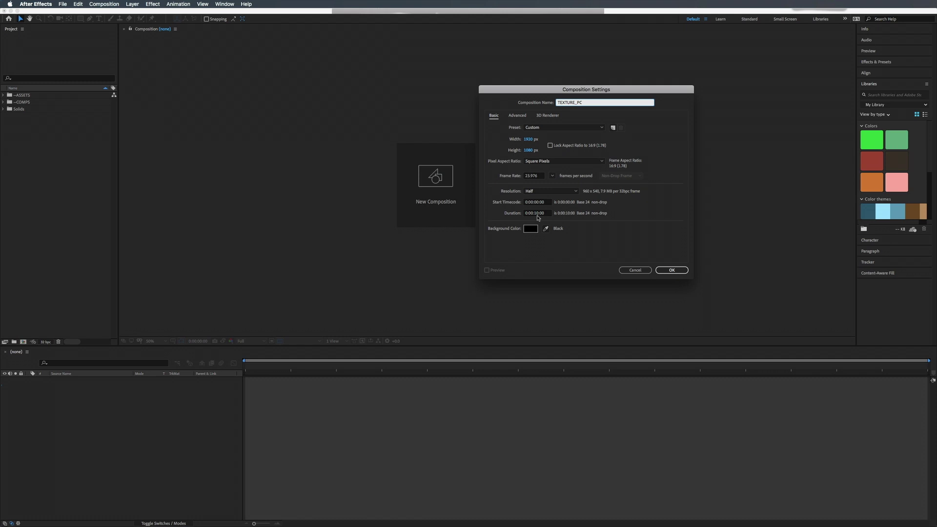
pyautogui.click(669, 272)
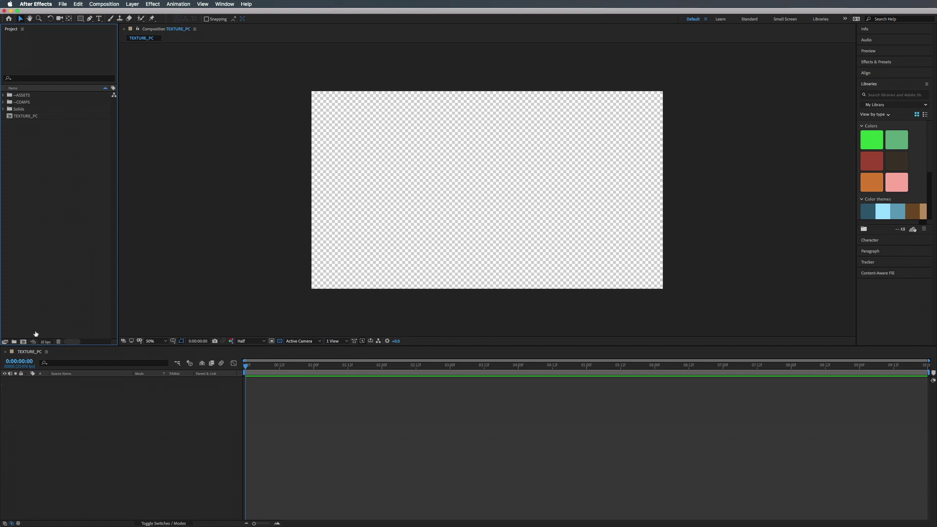
# Step: Add Concrete_Stripes_ALBEDO.tif from the ASSETS folder to the TEXTURE_PC composition and scale the layer down to 44%
pyautogui.click(3, 95)
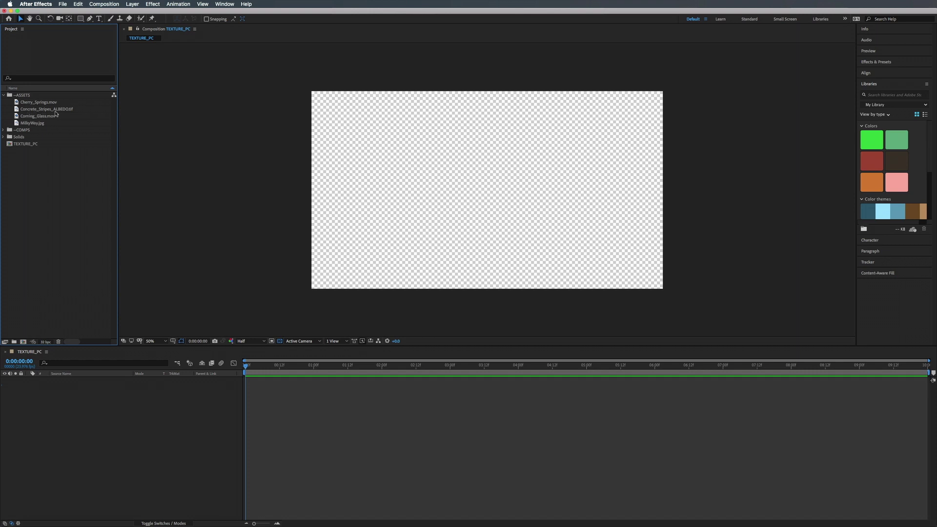
pyautogui.moveTo(55, 110); pyautogui.dragTo(84, 408)
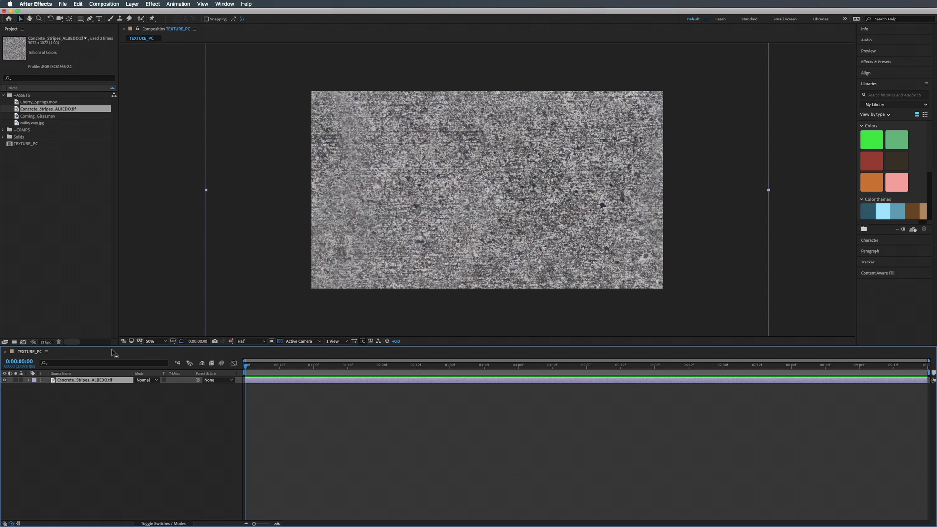
pyautogui.press('s')
pyautogui.moveTo(146, 387); pyautogui.dragTo(132, 392)
# Step: Find the Motion Tile effect and apply it to the concrete texture layer
pyautogui.click(874, 62)
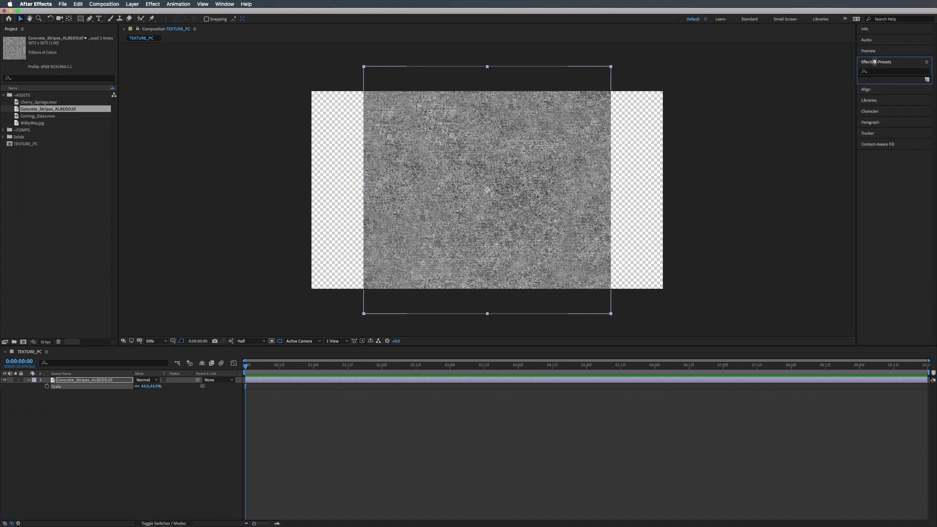
pyautogui.click(882, 72)
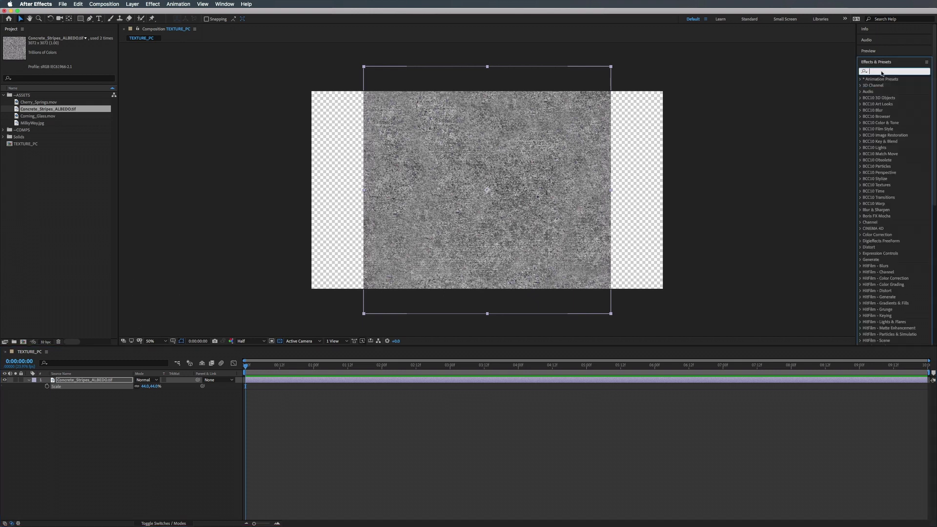
pyautogui.write('motion tile')
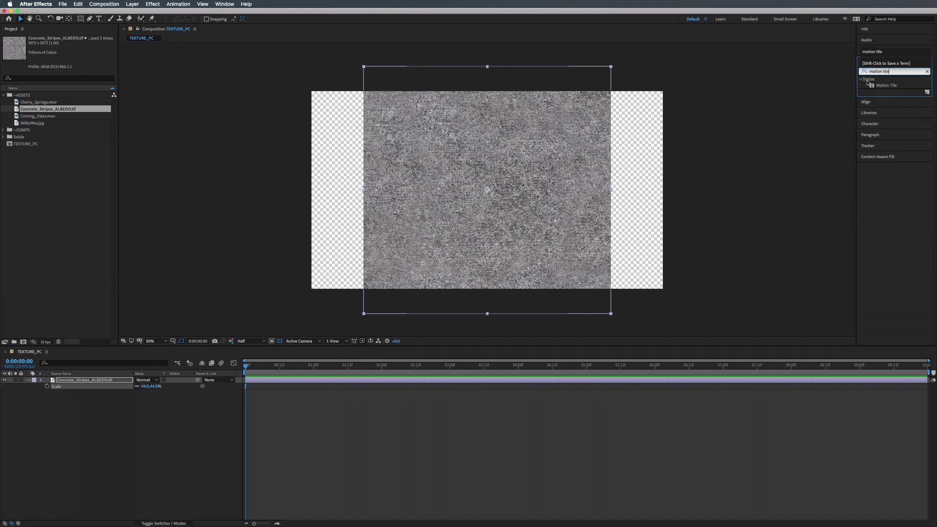
pyautogui.moveTo(886, 86); pyautogui.dragTo(100, 380)
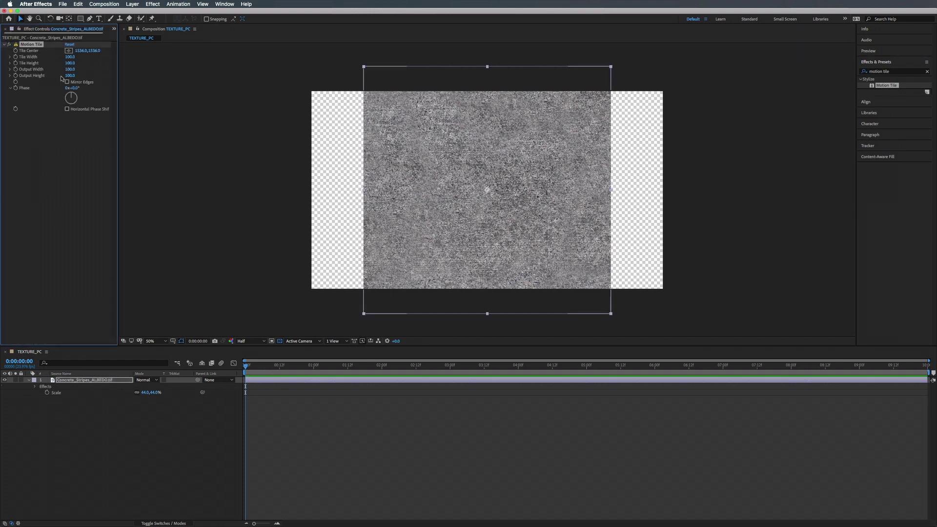
# Step: Raise the Motion Tile Output Width to about 160 so the concrete texture fills the frame's full width
pyautogui.click(69, 75)
pyautogui.hotkey('shift', 'Tab')
pyautogui.hotkey('shift', 'Up')
pyautogui.hotkey('shift', 'Up')
pyautogui.hotkey('shift', 'Up')
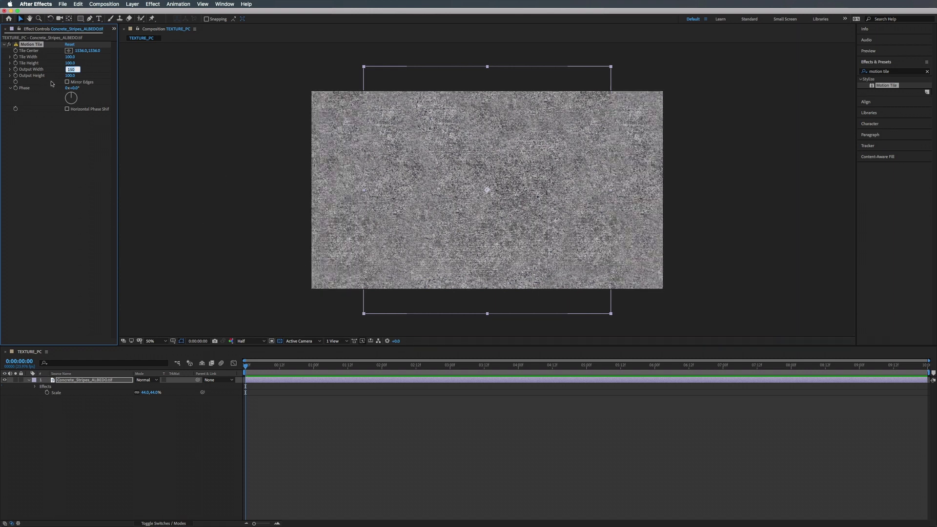
pyautogui.click(4, 43)
# Step: Nest TEXTURE_PC in a new composition of its own and rename that composition TEXTURE_COMP
pyautogui.click(113, 29)
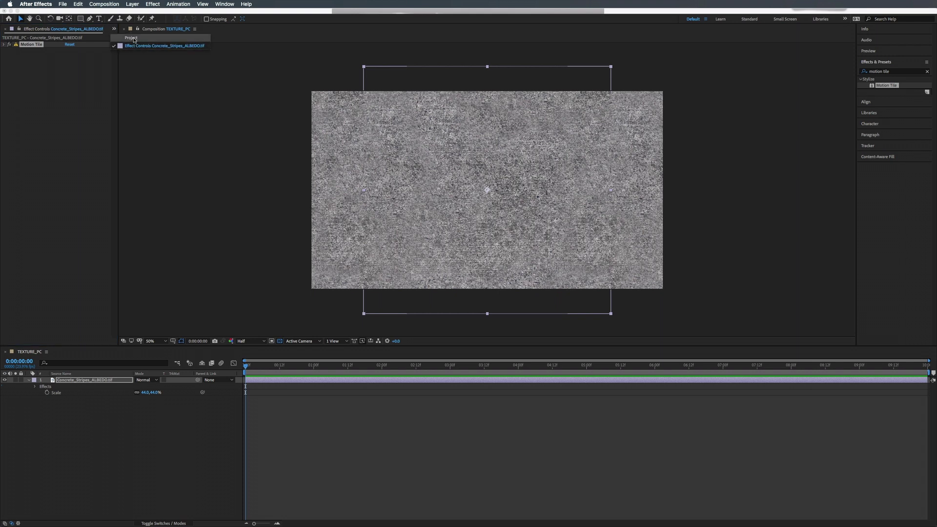
pyautogui.click(136, 42)
pyautogui.moveTo(16, 144); pyautogui.dragTo(24, 341)
pyautogui.click(31, 152)
pyautogui.press('Return')
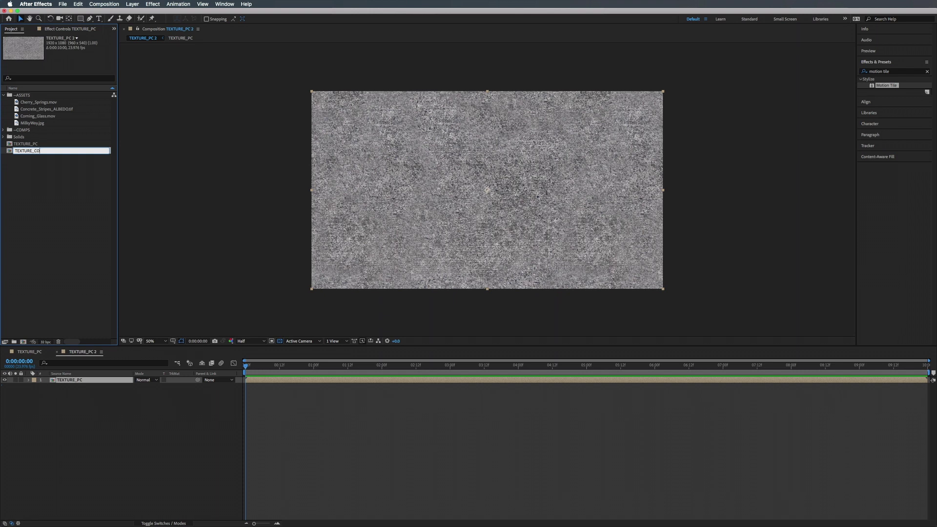
pyautogui.press('Return')
# Step: Add a white, comp-sized solid named TRANSITION above the TEXTURE_PC layer in TEXTURE_COMP
pyautogui.click(69, 382)
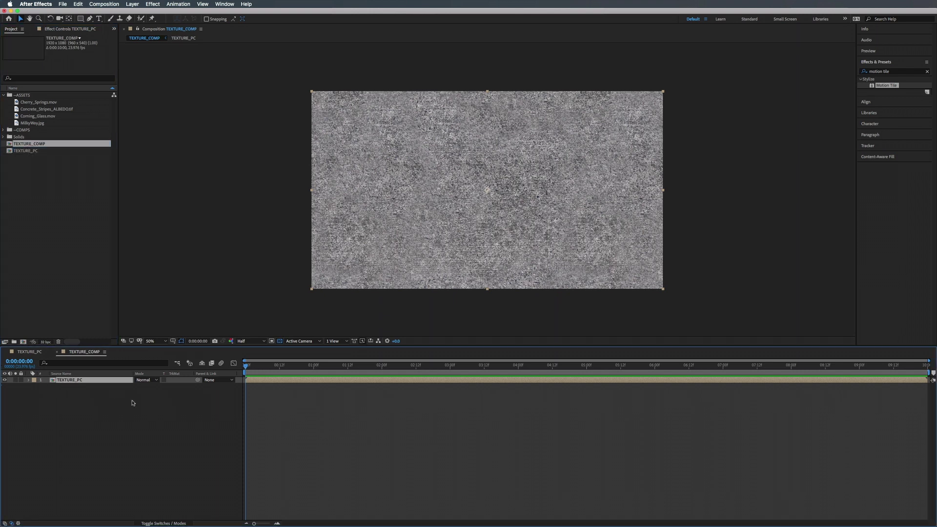
pyautogui.rightClick(128, 426)
pyautogui.moveTo(134, 431)
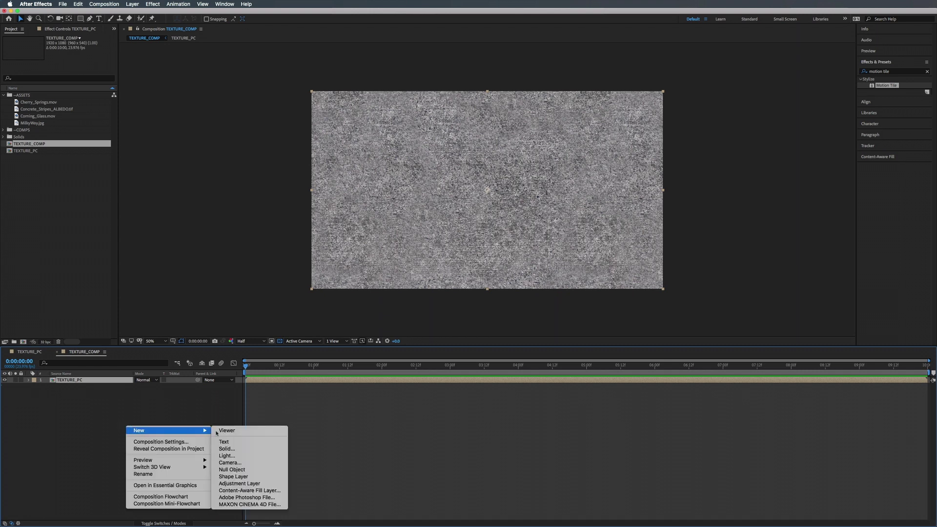
pyautogui.click(244, 449)
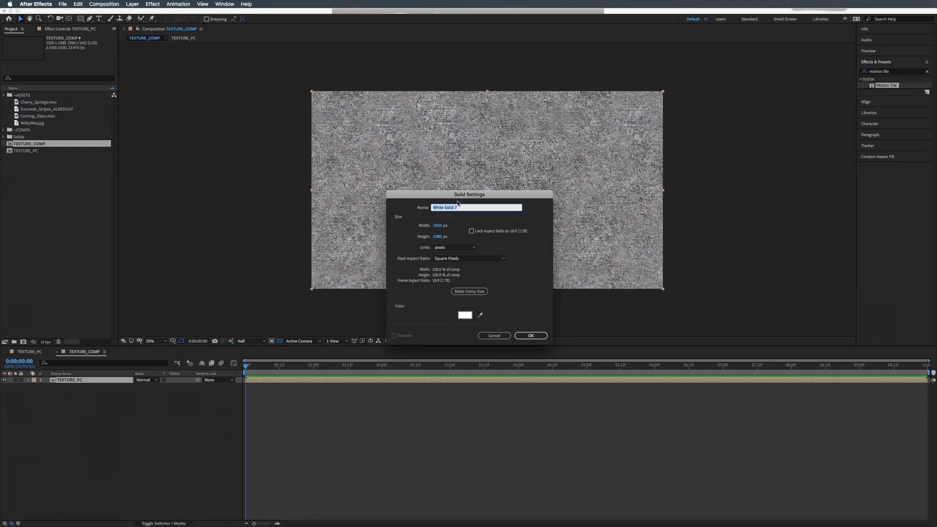
pyautogui.moveTo(454, 194); pyautogui.dragTo(460, 130)
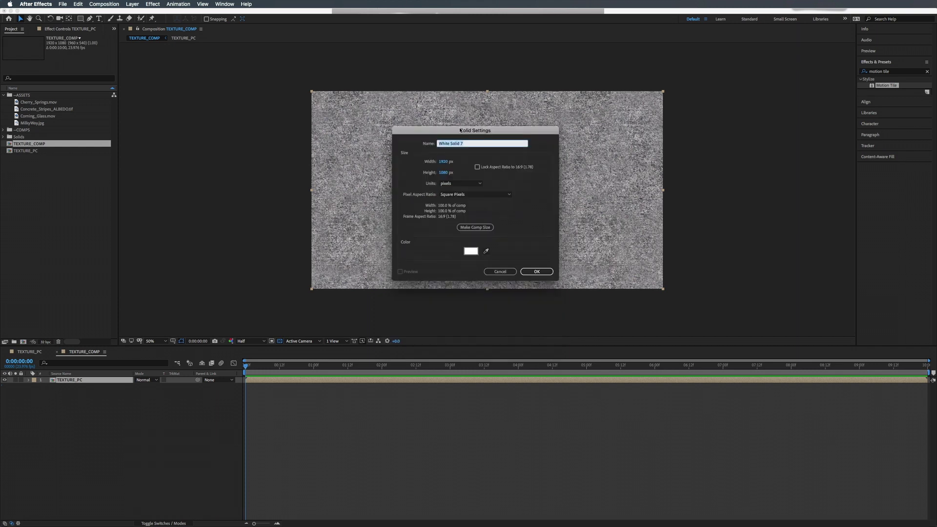
pyautogui.write('TRANSITION')
pyautogui.press('Return')
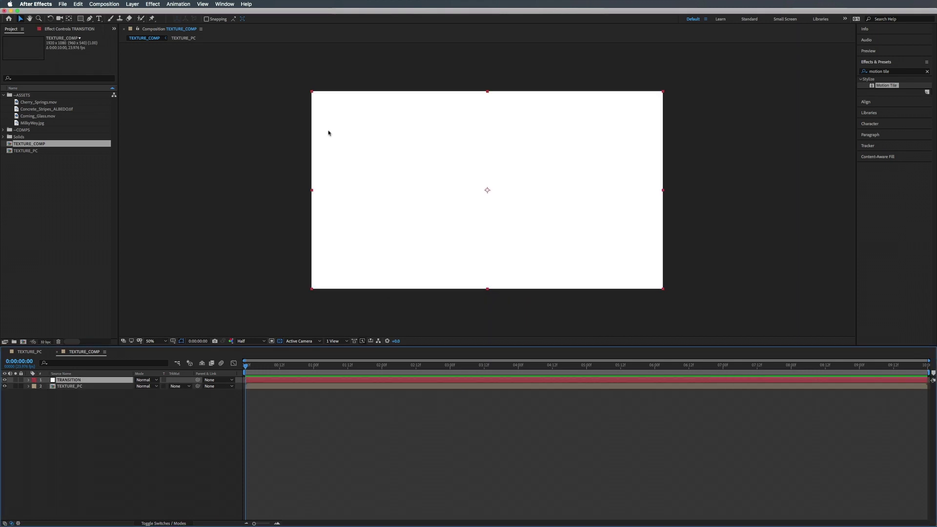
# Step: Search the effects for Radial Wipe and apply it to the TRANSITION solid
pyautogui.click(927, 71)
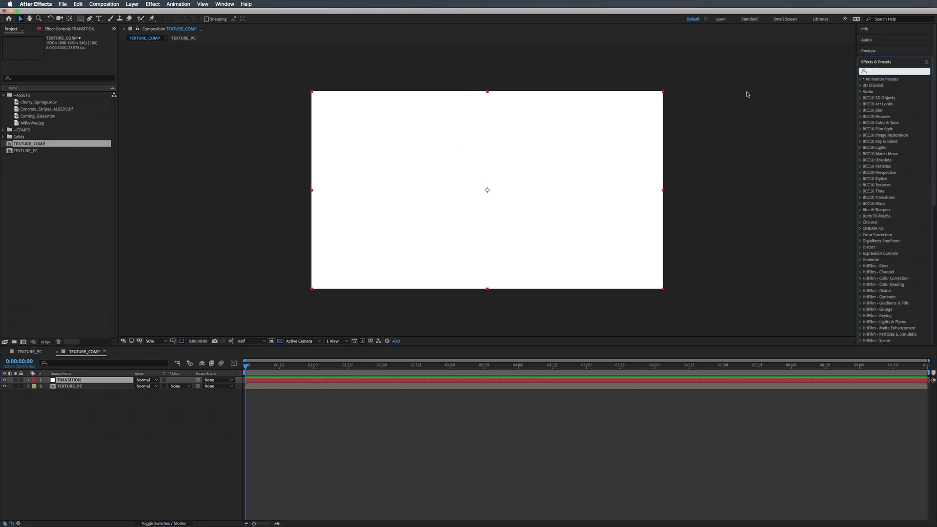
pyautogui.write('radia')
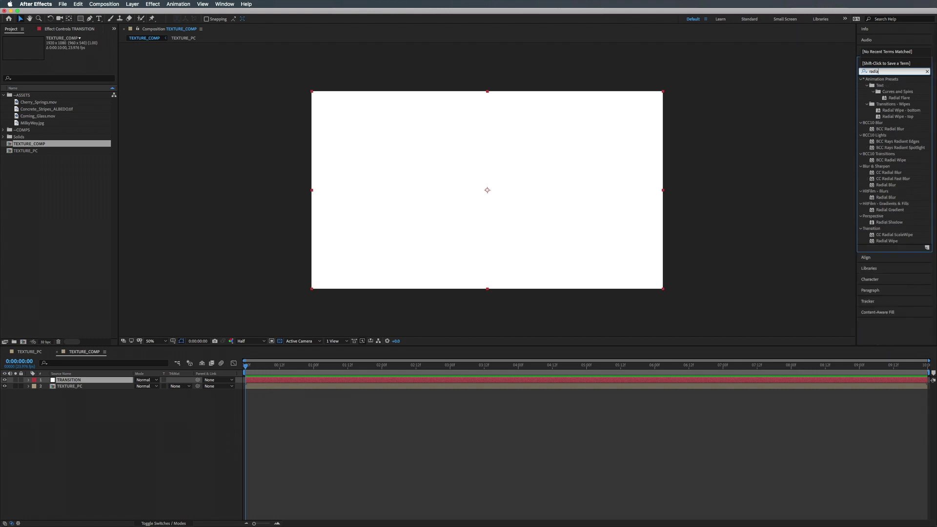
pyautogui.write('l wi')
pyautogui.moveTo(883, 123); pyautogui.dragTo(700, 378)
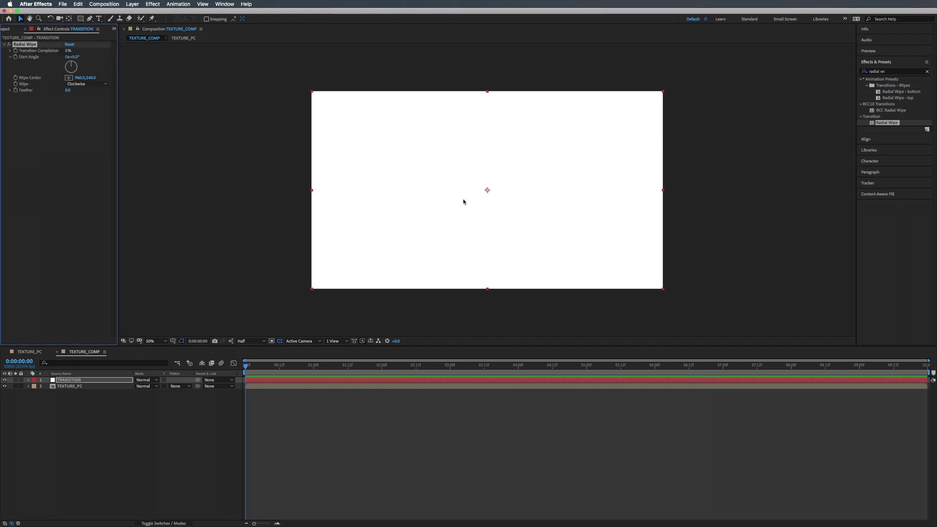
# Step: Set the Radial Wipe direction to Both and its Start Angle to 180°, scrubbing Transition Completion to preview the wipe
pyautogui.moveTo(68, 52)
pyautogui.mouseDown()
pyautogui.moveTo(109, 53)
pyautogui.moveTo(77, 51)
pyautogui.mouseUp()
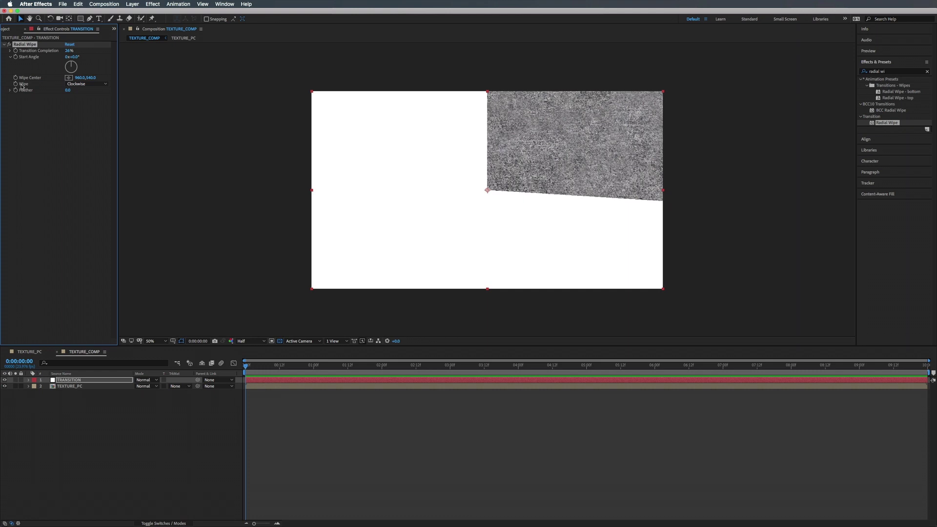
pyautogui.click(83, 84)
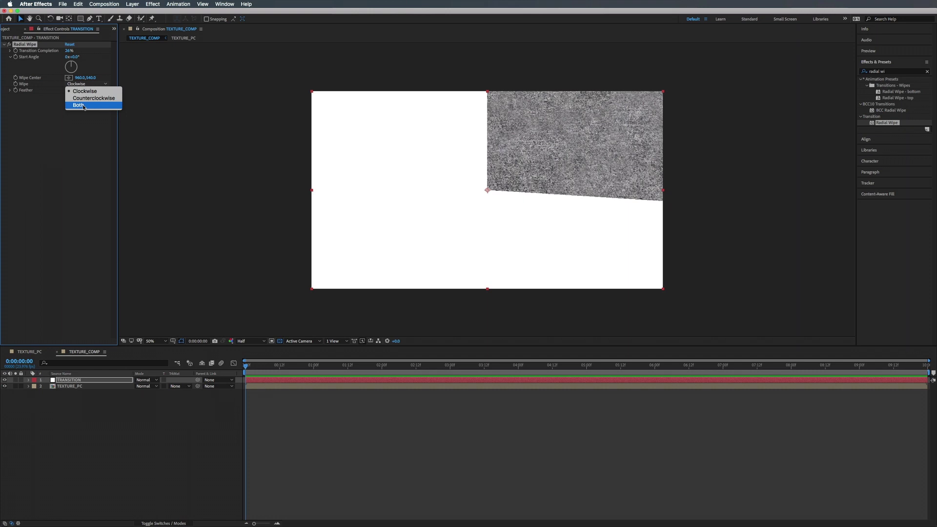
pyautogui.click(78, 105)
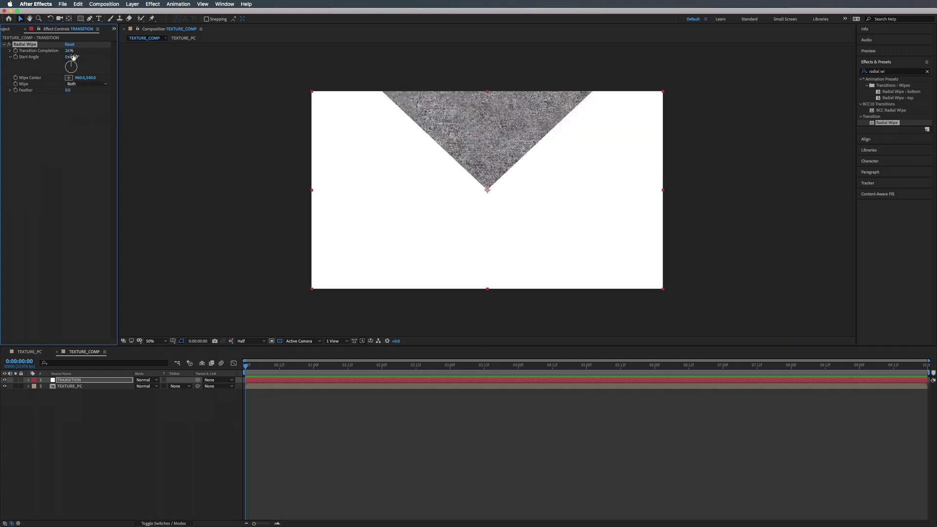
pyautogui.moveTo(69, 51)
pyautogui.mouseDown()
pyautogui.moveTo(91, 53)
pyautogui.moveTo(70, 51)
pyautogui.moveTo(82, 51)
pyautogui.mouseUp()
pyautogui.click(73, 56)
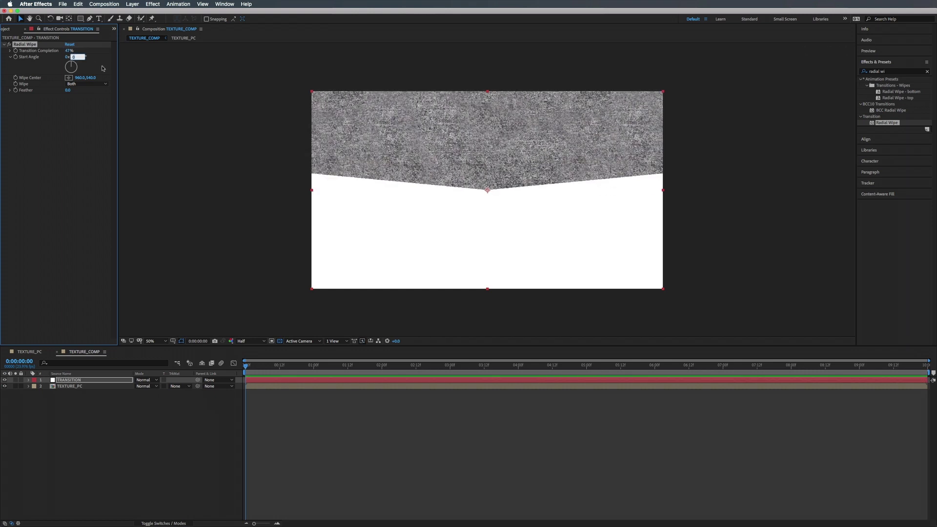
pyautogui.write('180')
pyautogui.press('Return')
# Step: Set Transition Completion to 50% and move the wipe center straight up above the frame to about 960, -100
pyautogui.moveTo(68, 51)
pyautogui.mouseDown()
pyautogui.moveTo(78, 50)
pyautogui.moveTo(70, 51)
pyautogui.mouseUp()
pyautogui.click(69, 51)
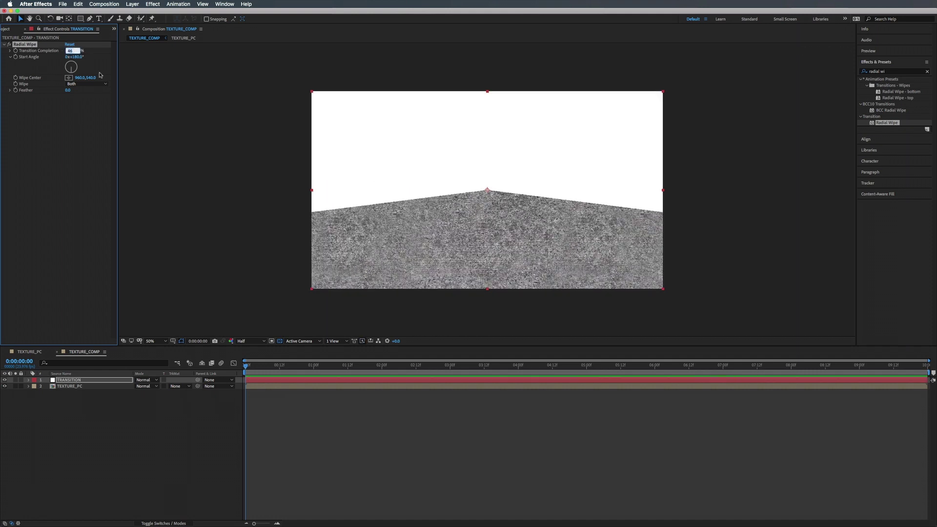
pyautogui.write('50')
pyautogui.press('Return')
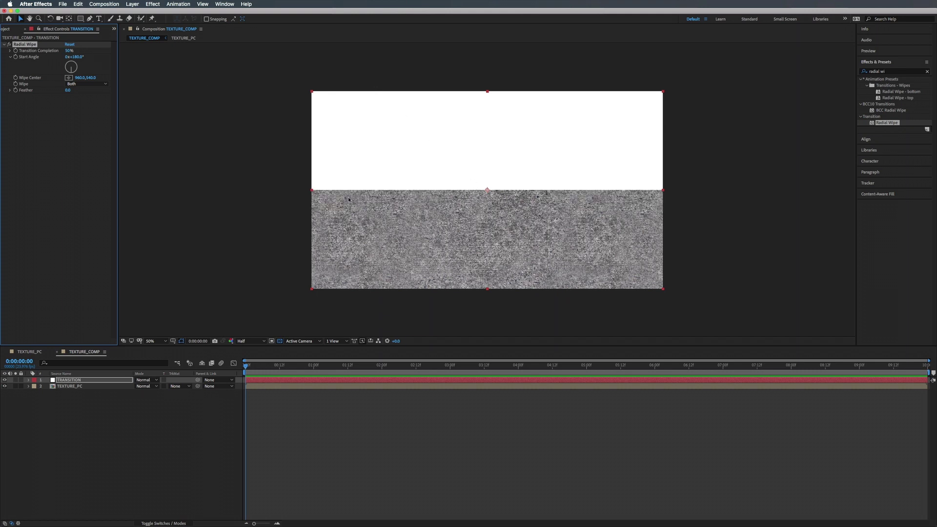
pyautogui.click(486, 192)
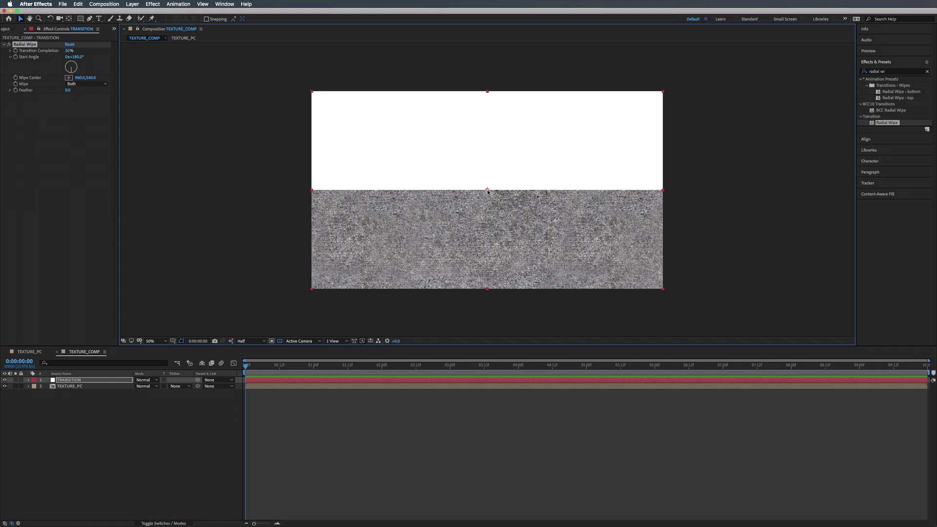
pyautogui.moveTo(488, 190); pyautogui.dragTo(489, 74)
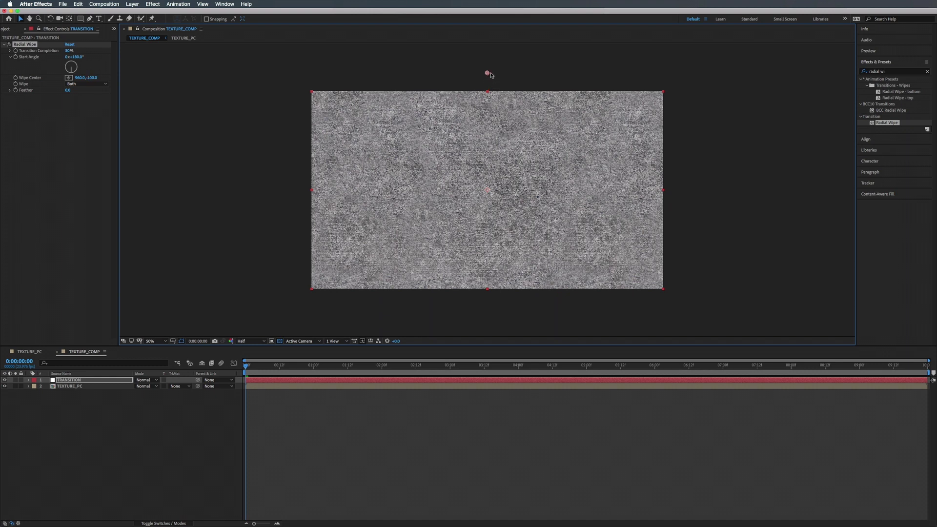
# Step: Keyframe the TRANSITION layer's Transition Completion from 50% at the start to 0% at 3 seconds
pyautogui.click(16, 51)
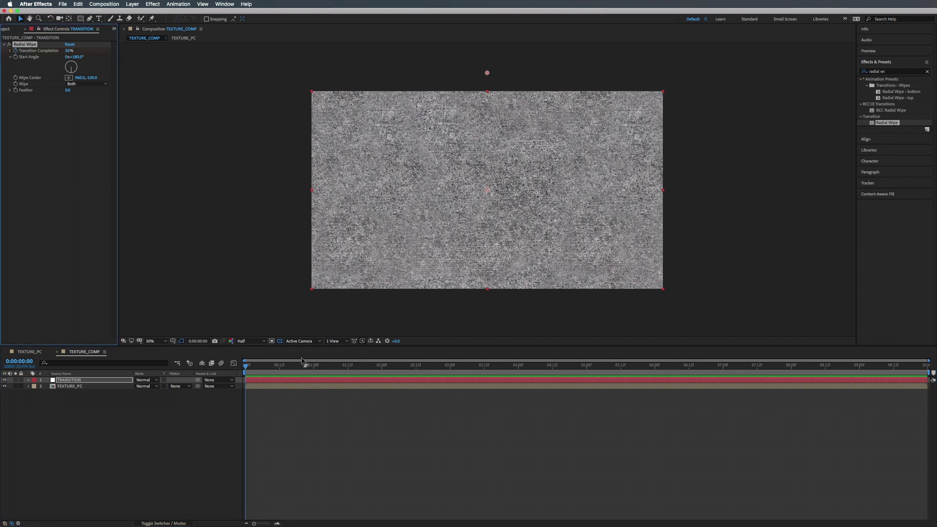
pyautogui.press('u')
pyautogui.moveTo(246, 367); pyautogui.dragTo(450, 372)
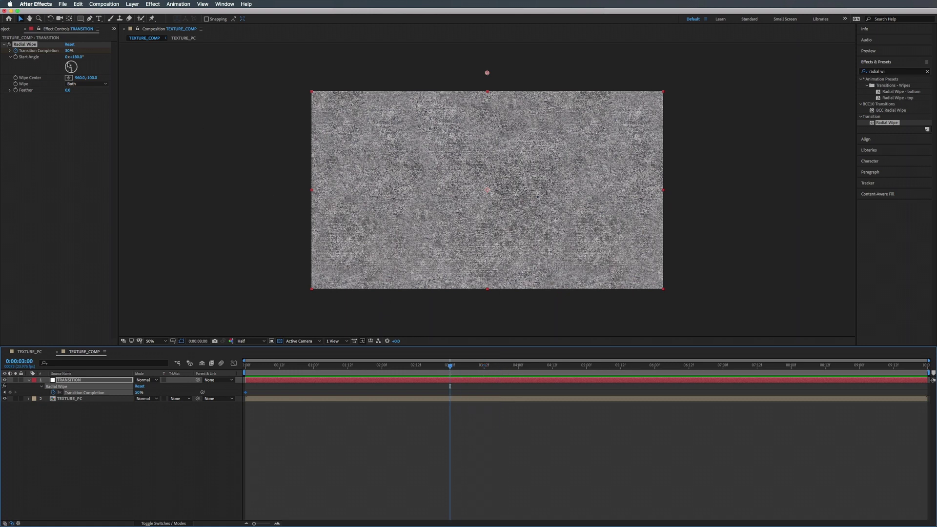
pyautogui.moveTo(68, 51); pyautogui.dragTo(34, 51)
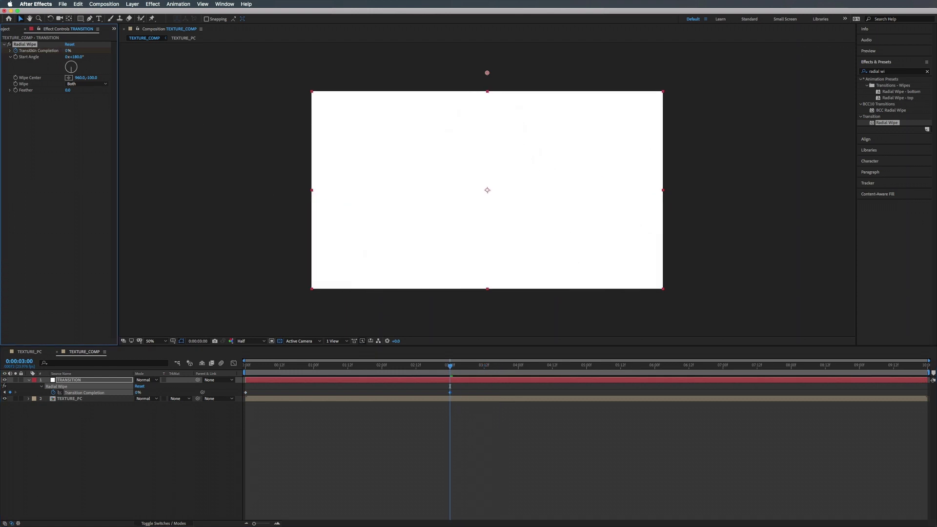
# Step: Apply Easy Ease In to the 3-second keyframe and extend its graph handle back to about 1 second for a softer landing
pyautogui.rightClick(450, 393)
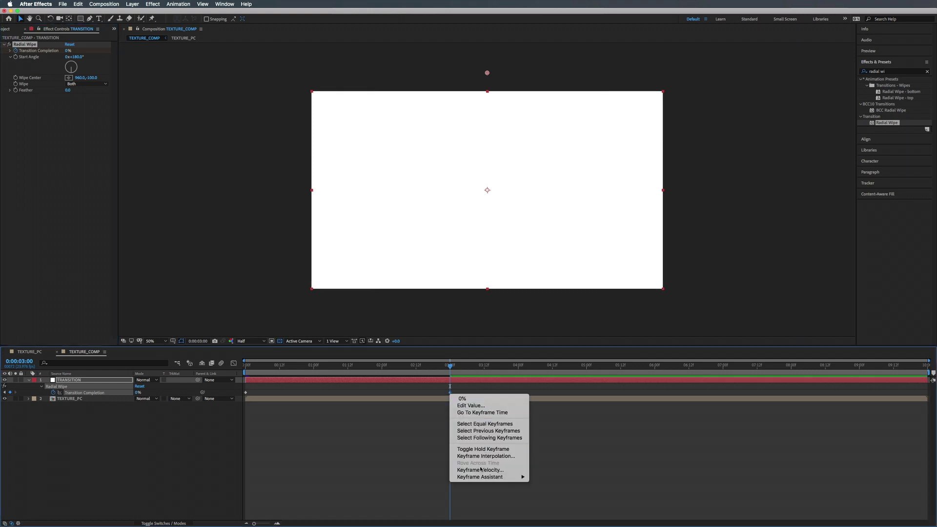
pyautogui.moveTo(480, 477)
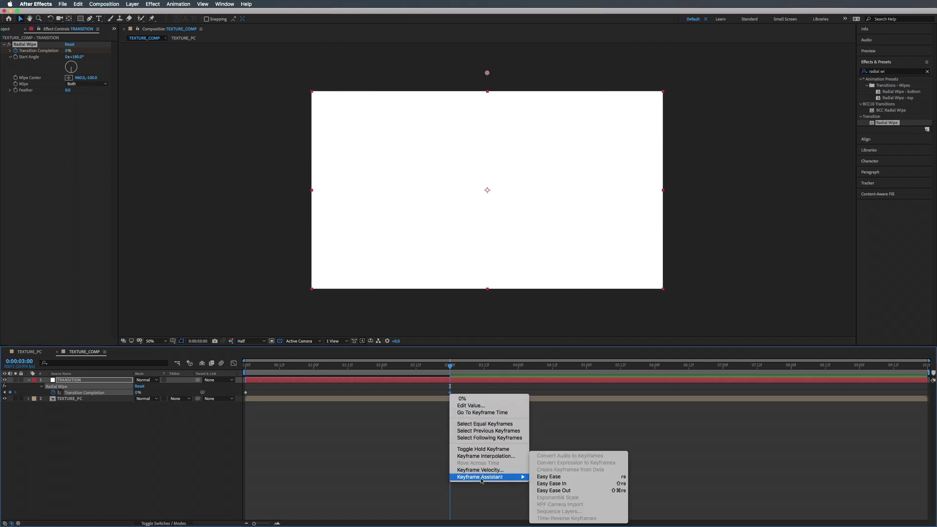
pyautogui.click(564, 485)
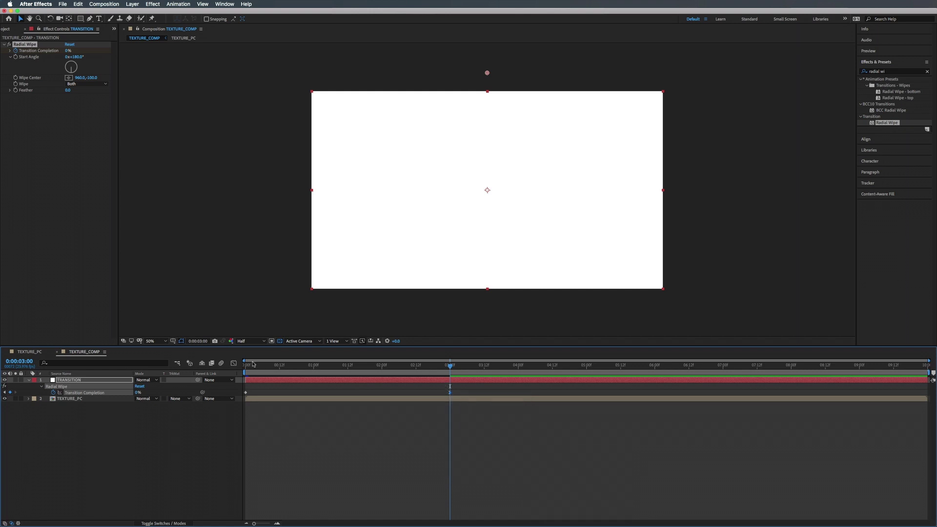
pyautogui.click(234, 363)
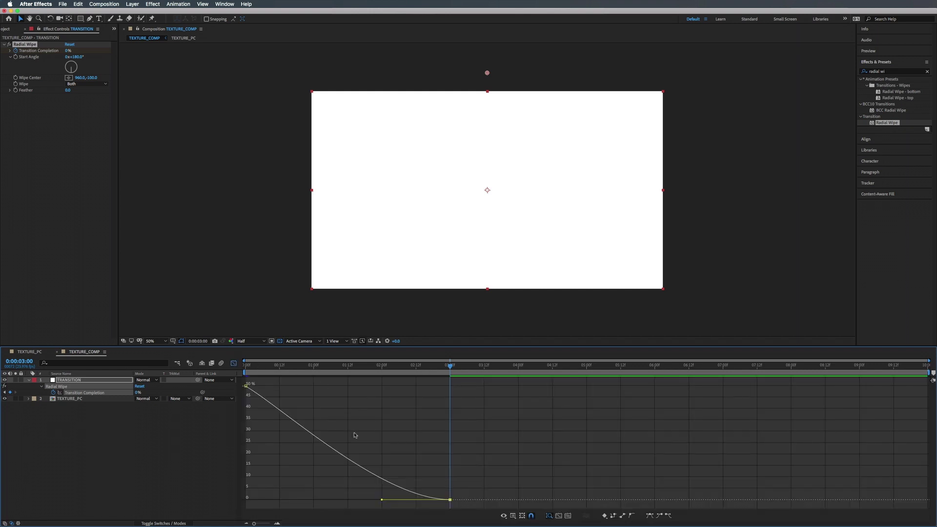
pyautogui.moveTo(381, 499); pyautogui.dragTo(315, 499)
pyautogui.press('Home')
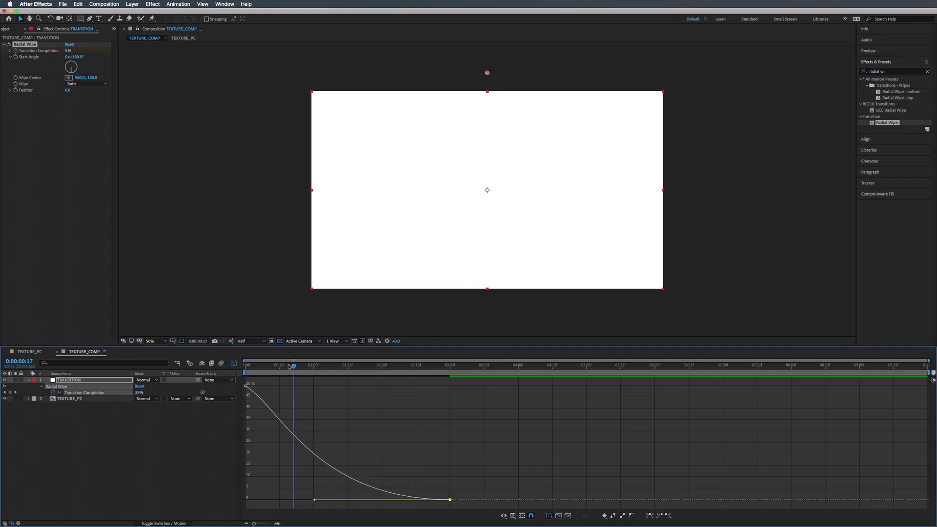
# Step: Play back the eased wipe animation from the start to past its end to check the motion
pyautogui.press('space')
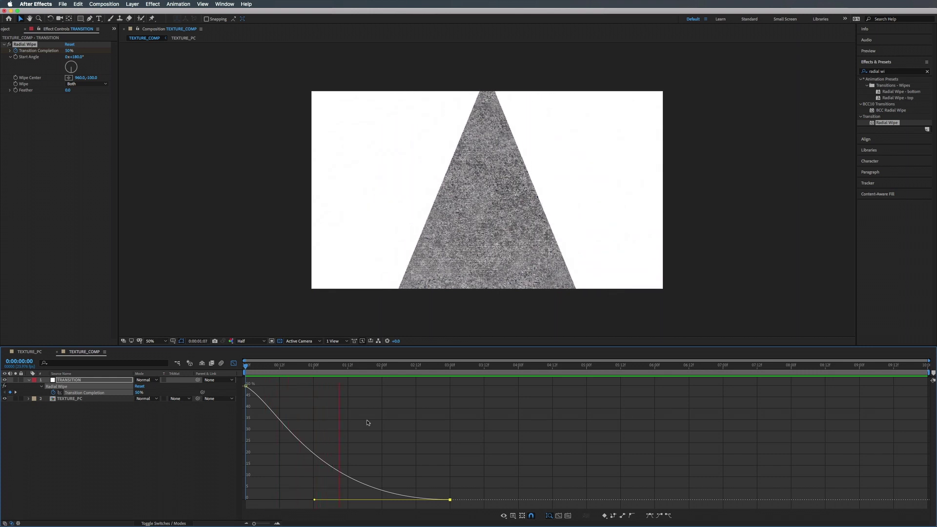
pyautogui.press('space')
pyautogui.press('j')
pyautogui.press('pagedown')
pyautogui.press('pagedown')
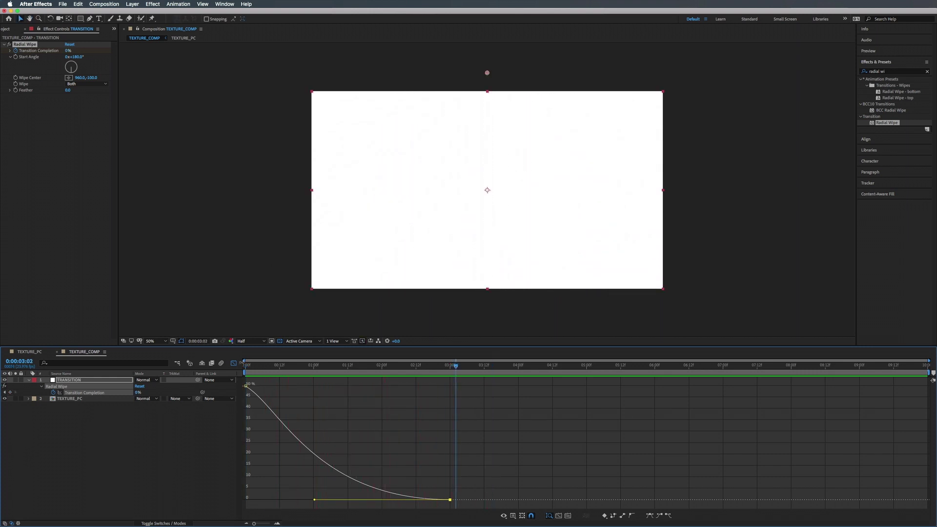
# Step: Close the graph view, raise the Radial Wipe Feather to about 360 partway through the wipe, and preview the softened transition
pyautogui.click(233, 363)
pyautogui.moveTo(453, 372); pyautogui.dragTo(358, 358)
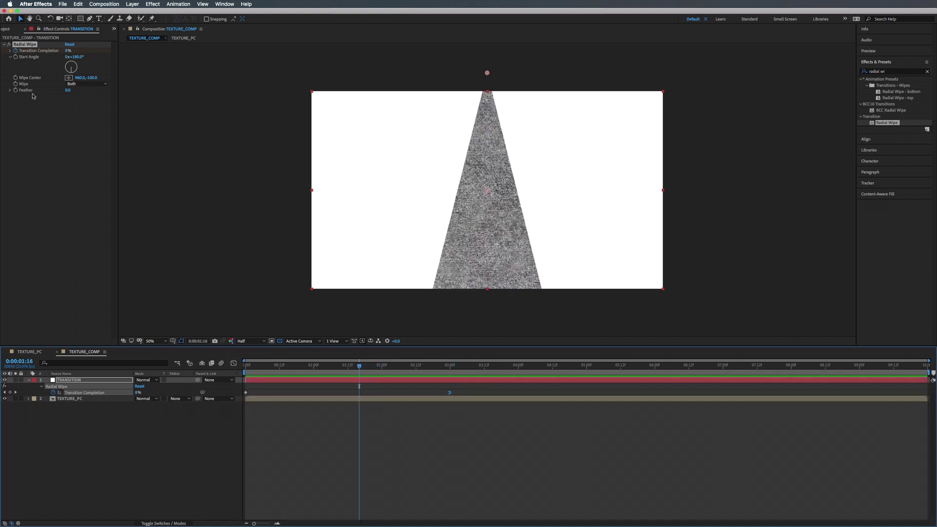
pyautogui.moveTo(68, 92); pyautogui.dragTo(201, 90)
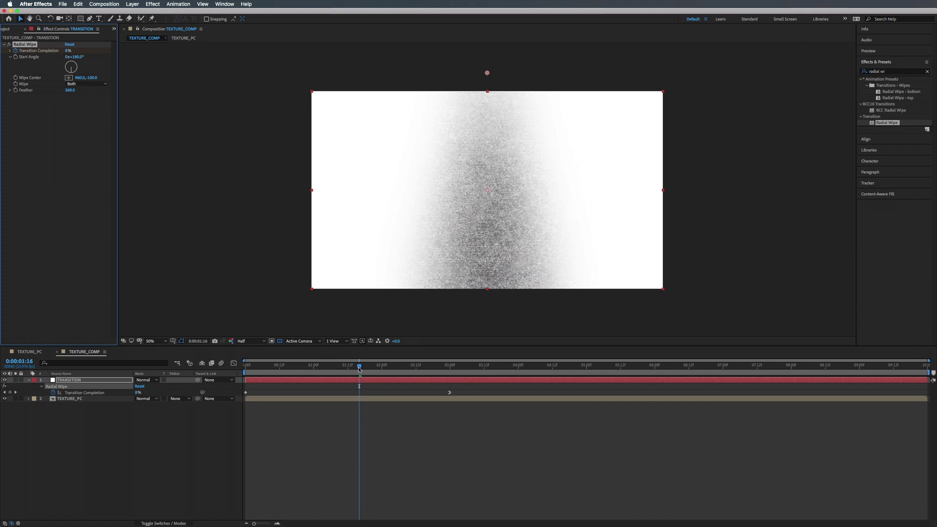
pyautogui.moveTo(359, 366); pyautogui.dragTo(245, 367)
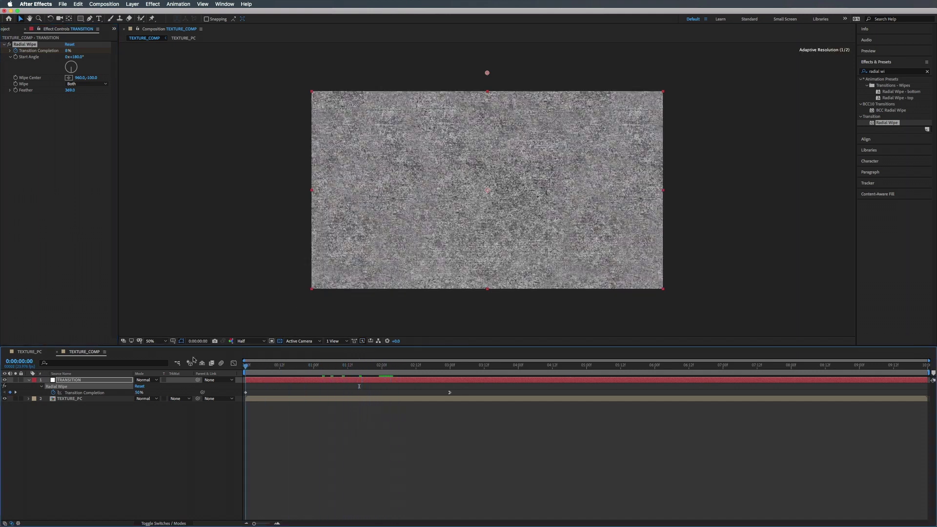
pyautogui.press('space')
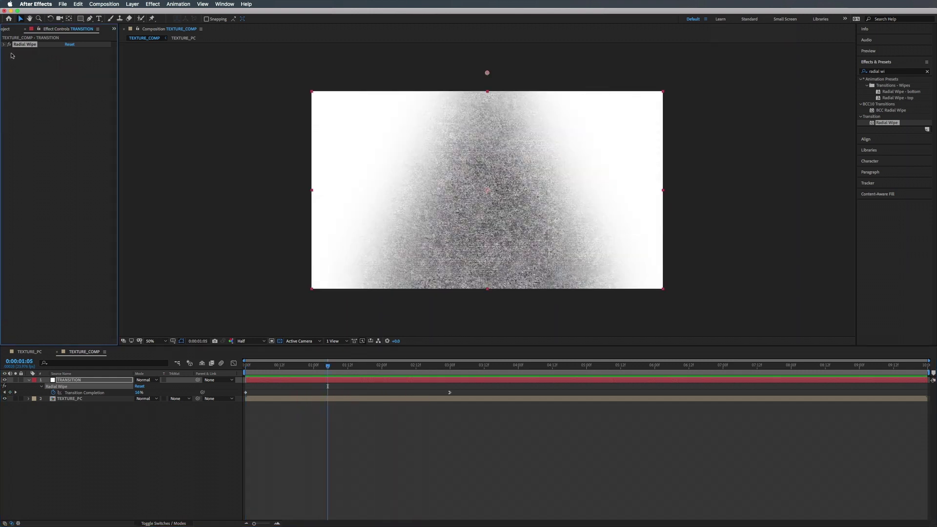
# Step: Find the Colorama effect and apply it to the TRANSITION layer
pyautogui.click(893, 72)
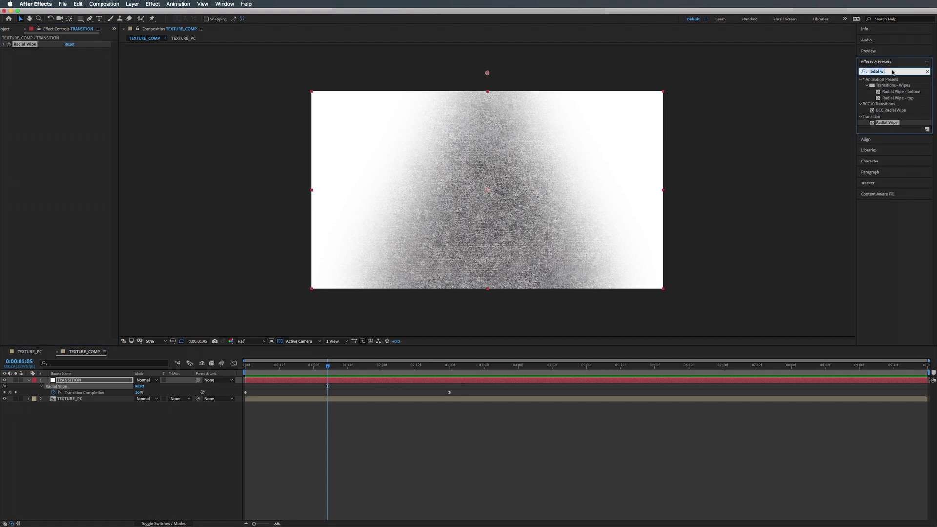
pyautogui.write('color')
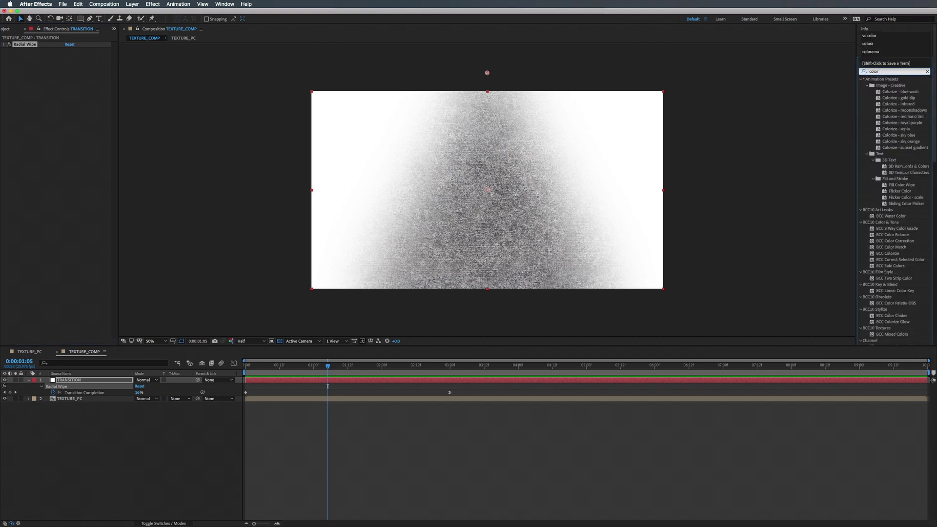
pyautogui.write('a')
pyautogui.moveTo(879, 84); pyautogui.dragTo(593, 379)
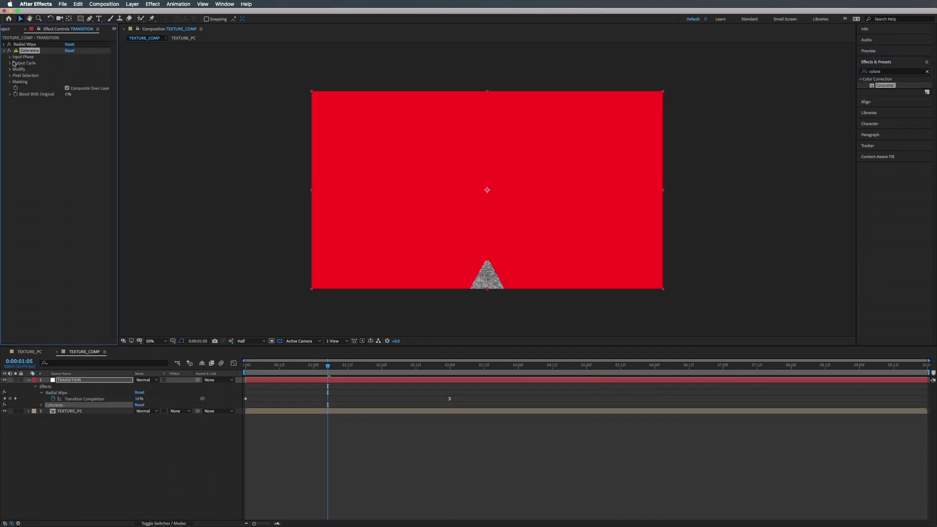
# Step: Set Colorama's Input Phase to get its phase from Alpha
pyautogui.click(10, 57)
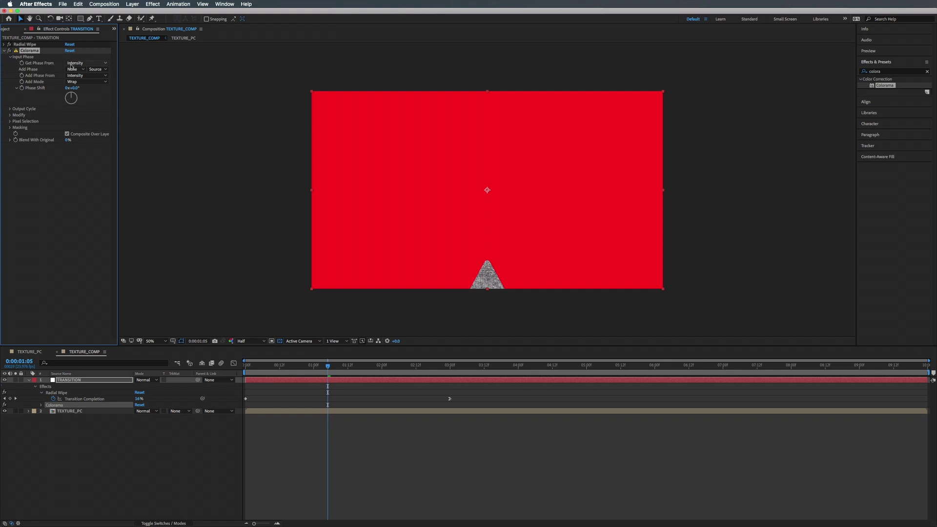
pyautogui.click(75, 63)
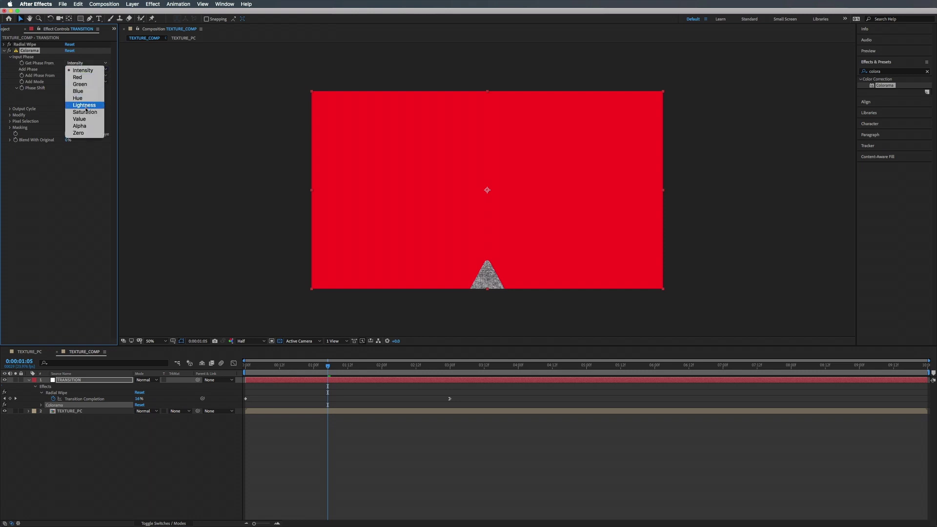
pyautogui.click(81, 126)
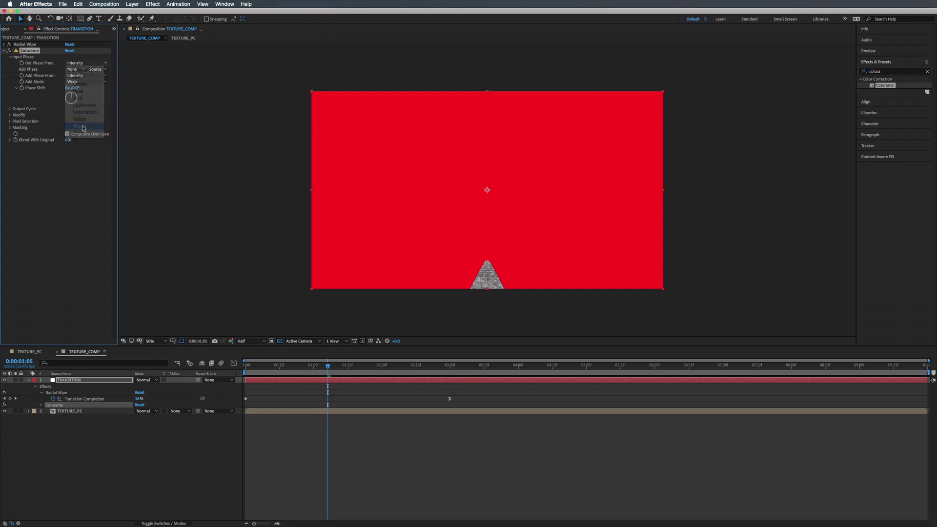
pyautogui.click(10, 57)
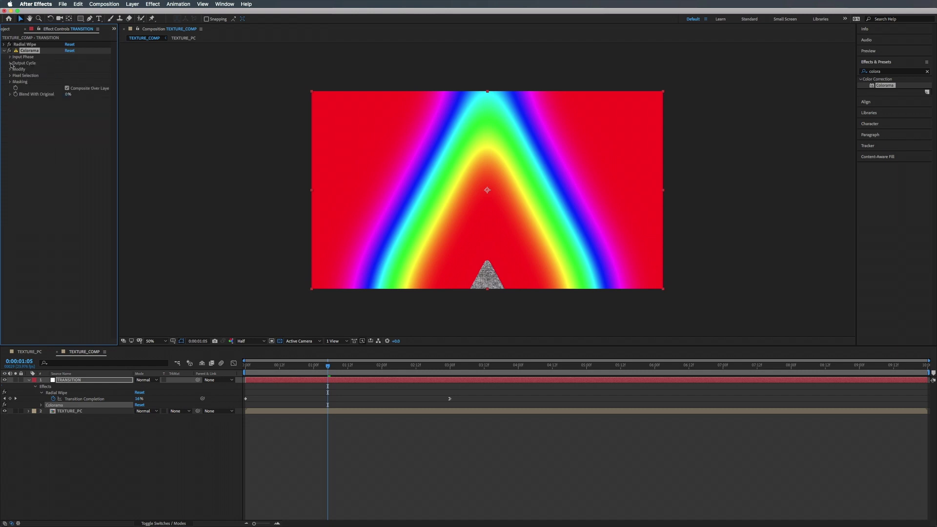
# Step: Set Colorama's Output Cycle to the Ramp Grey preset palette
pyautogui.click(10, 63)
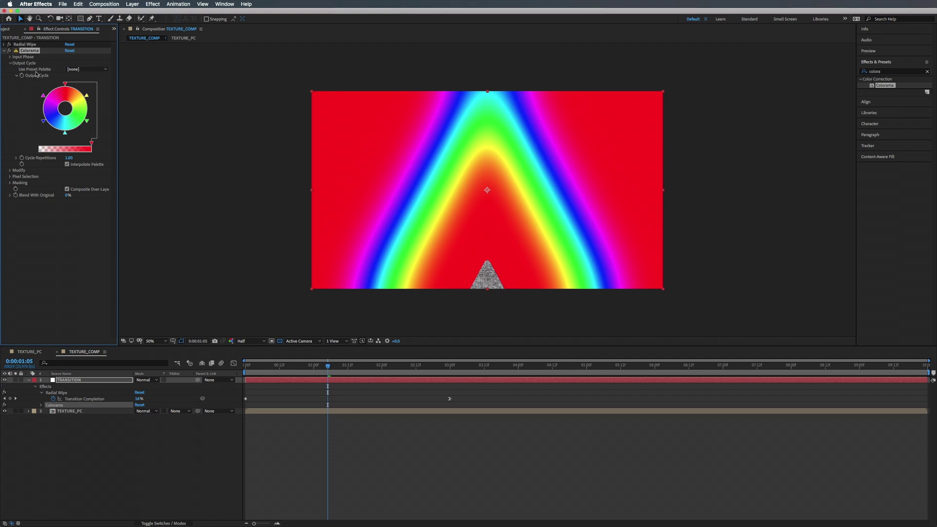
pyautogui.click(100, 69)
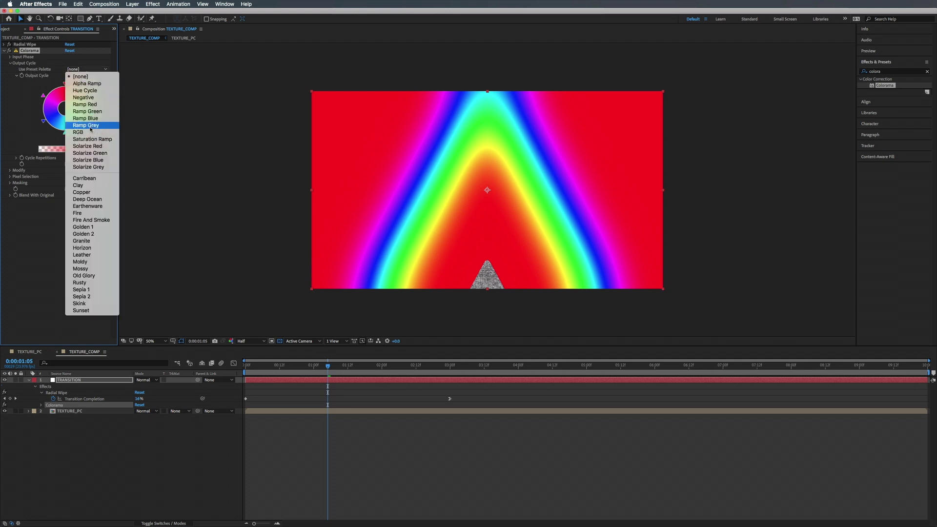
pyautogui.click(91, 126)
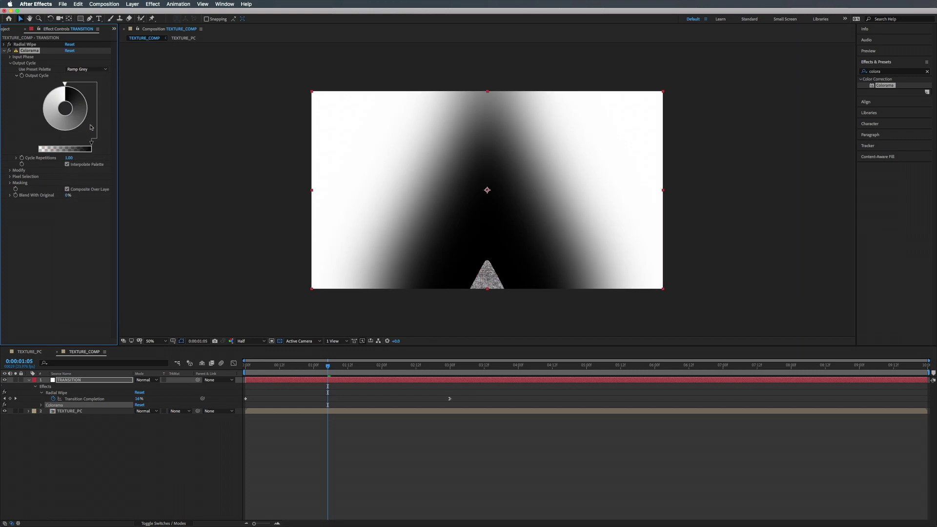
pyautogui.click(10, 63)
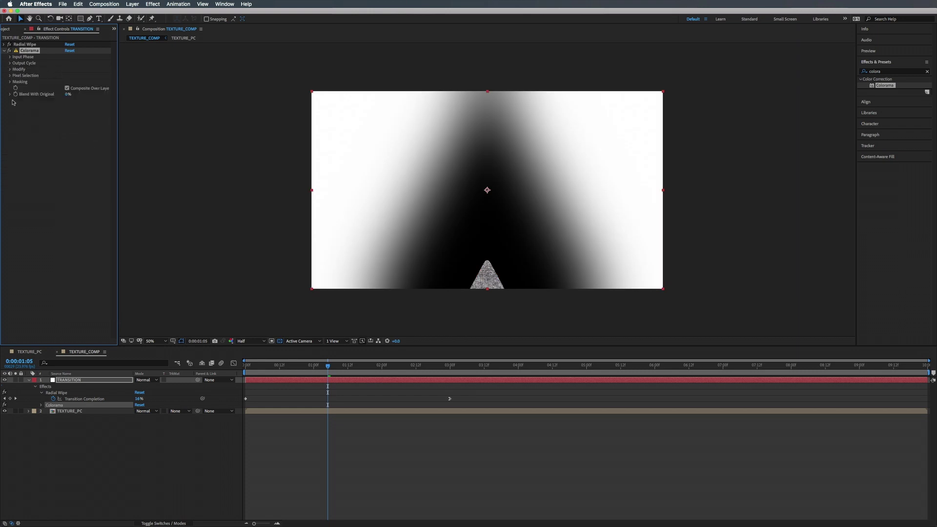
# Step: Enable Change Empty Pixels in Colorama's Modify settings and preview the gradient transition from the start
pyautogui.click(10, 70)
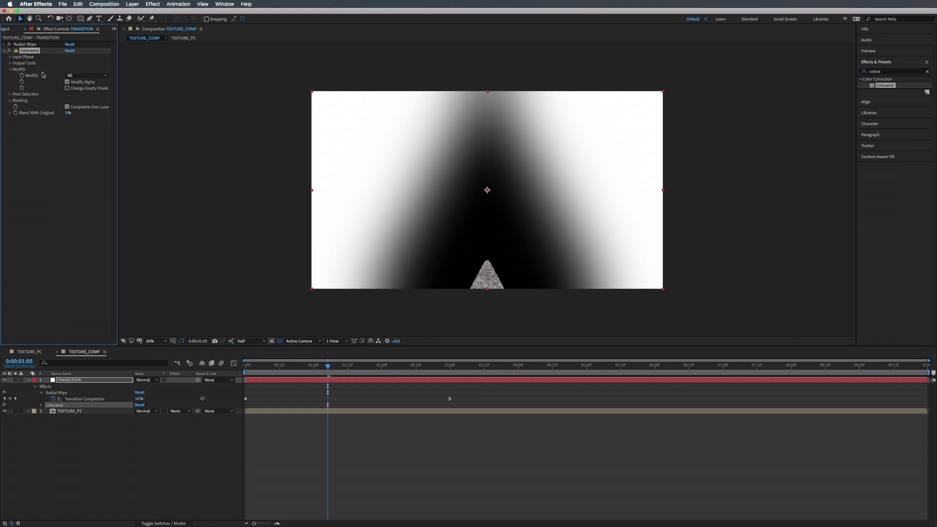
pyautogui.click(67, 89)
pyautogui.click(67, 88)
pyautogui.moveTo(312, 363); pyautogui.dragTo(247, 364)
pyautogui.press('space')
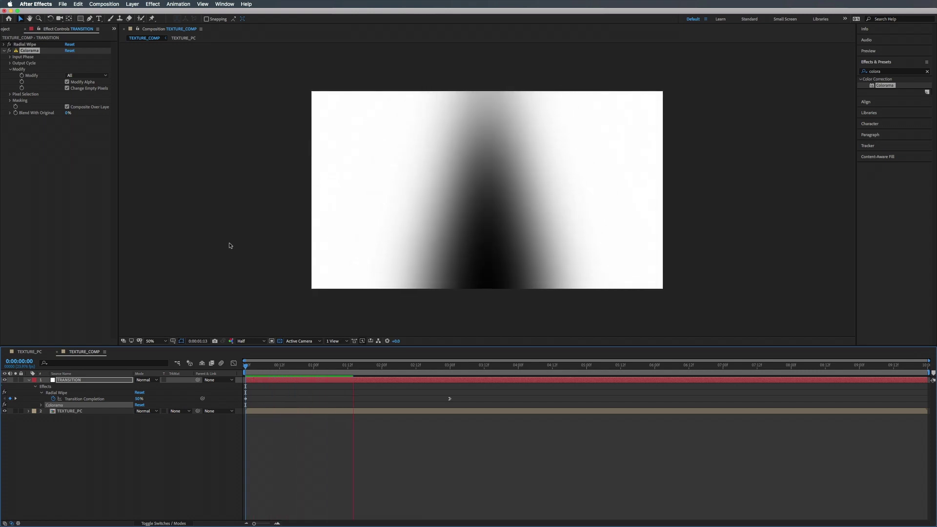
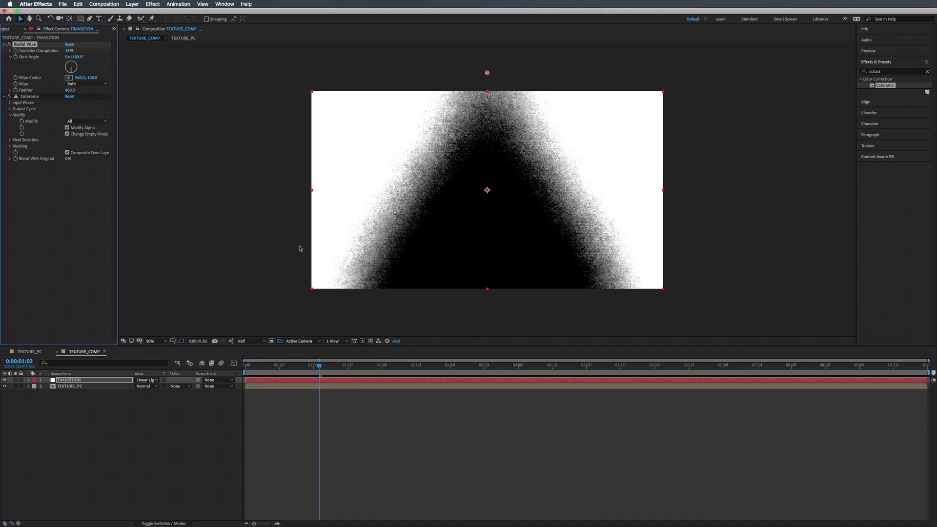
# Step: Preview the Linear Light blended texture transition from the beginning of the composition
pyautogui.click(276, 359)
pyautogui.press('Home')
pyautogui.press('space')
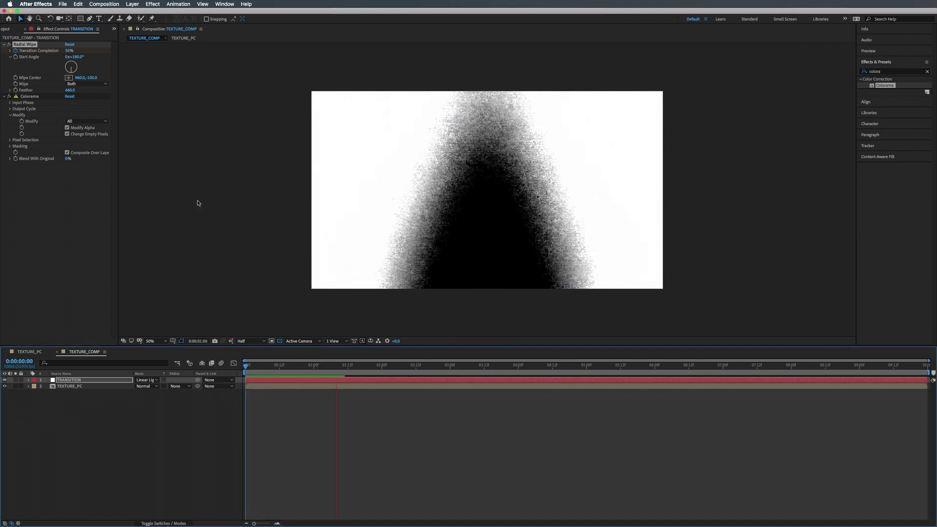
# Step: Apply Fast Box Blur to the TEXTURE_PC layer with Repeat Edge Pixels enabled and a Blur Radius of 3
pyautogui.click(69, 385)
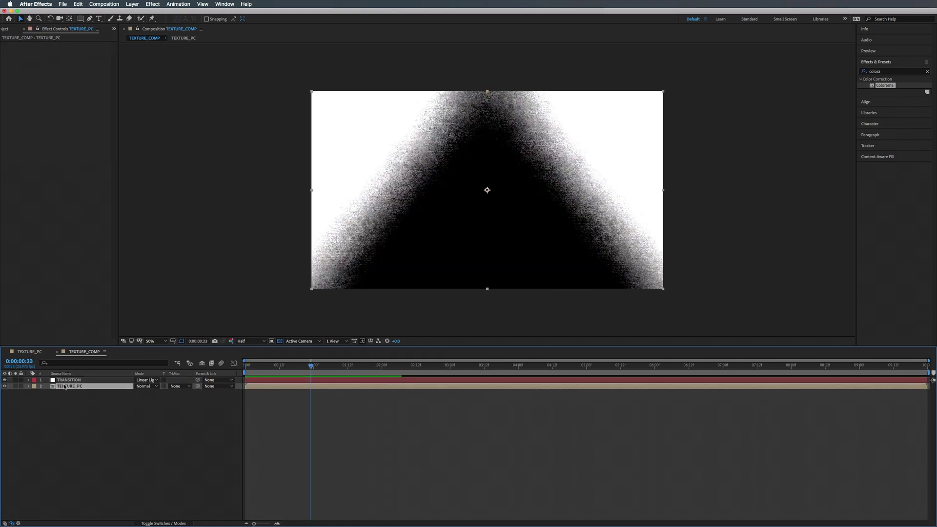
pyautogui.click(886, 73)
pyautogui.write('fast')
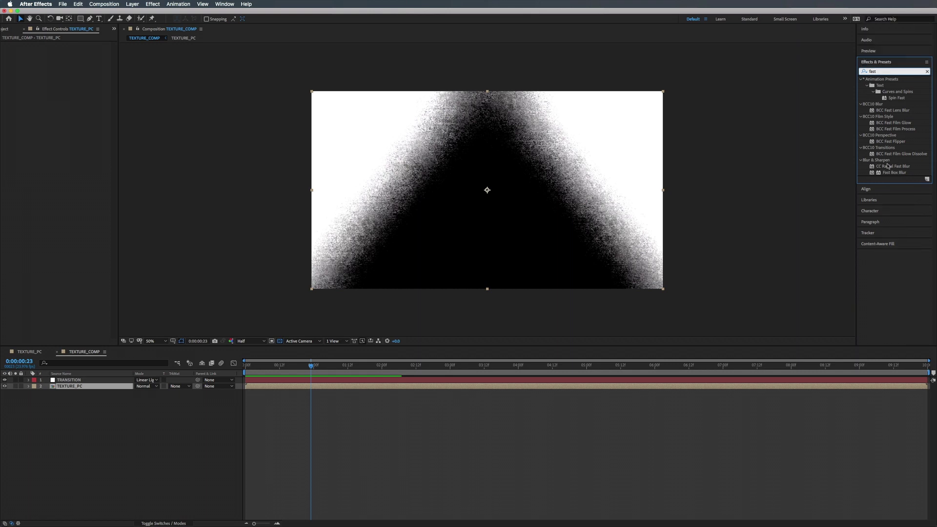
pyautogui.moveTo(895, 173); pyautogui.dragTo(72, 388)
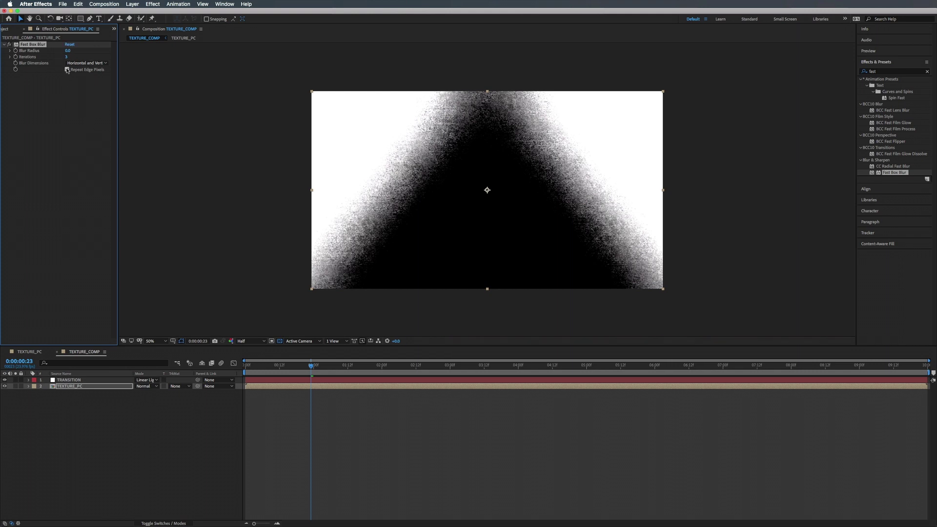
pyautogui.click(68, 50)
pyautogui.write('3')
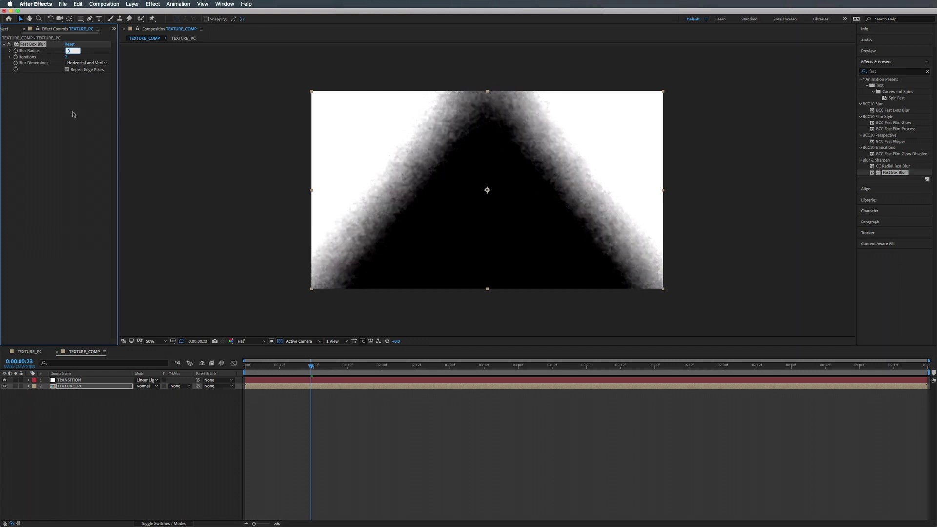
# Step: Find the Turbulent Displace effect and add it to TEXTURE_PC below the Fast Box Blur
pyautogui.click(886, 71)
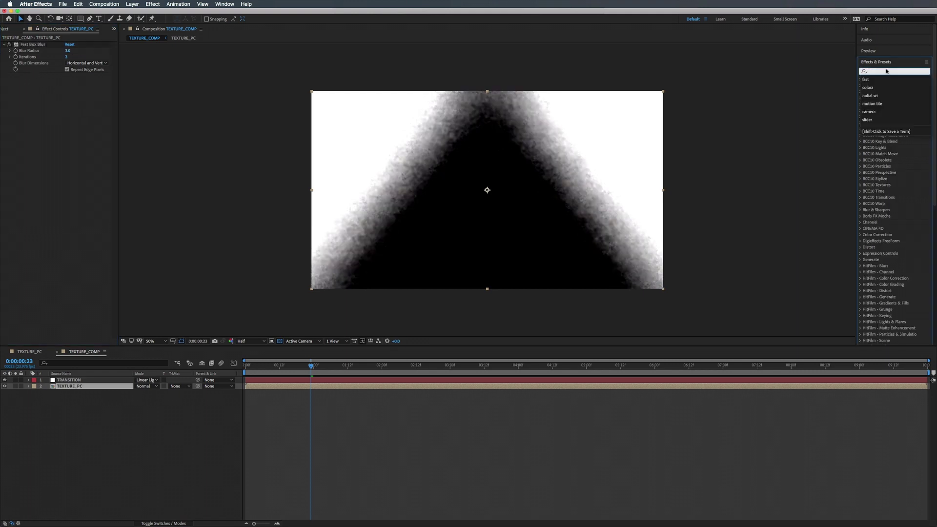
pyautogui.write('turbu')
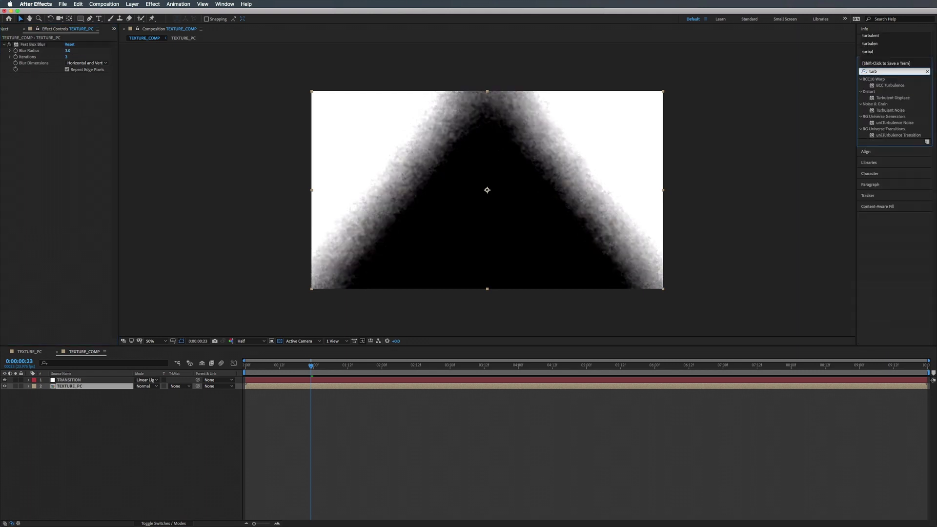
pyautogui.click(896, 98)
pyautogui.moveTo(898, 99); pyautogui.dragTo(48, 116)
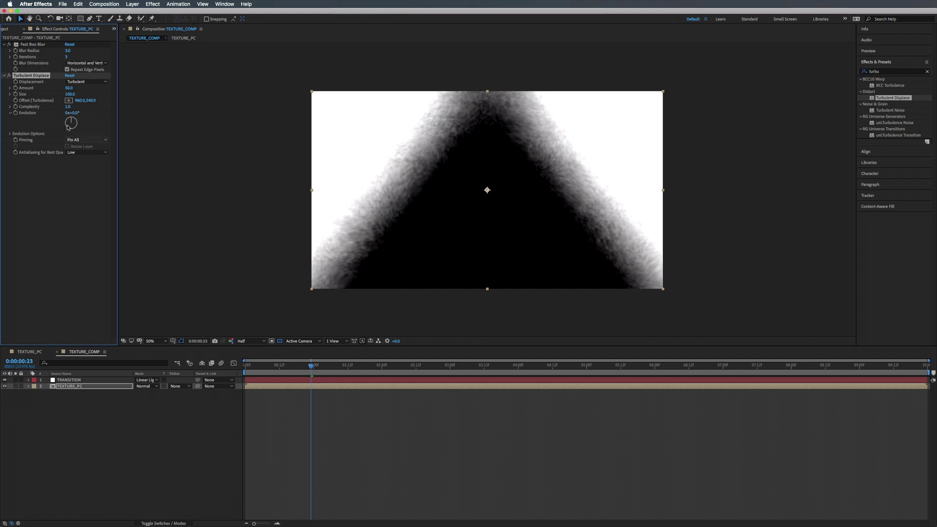
# Step: Set Turbulent Displace's Amount to about 93 and its Size to about 31 for finer, stronger distortion
pyautogui.moveTo(69, 89); pyautogui.dragTo(74, 88)
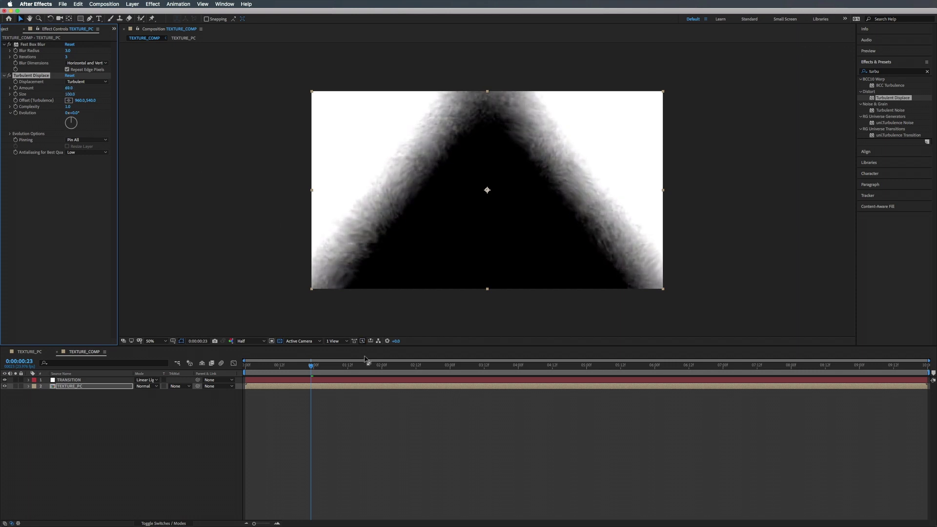
pyautogui.click(362, 341)
pyautogui.click(373, 348)
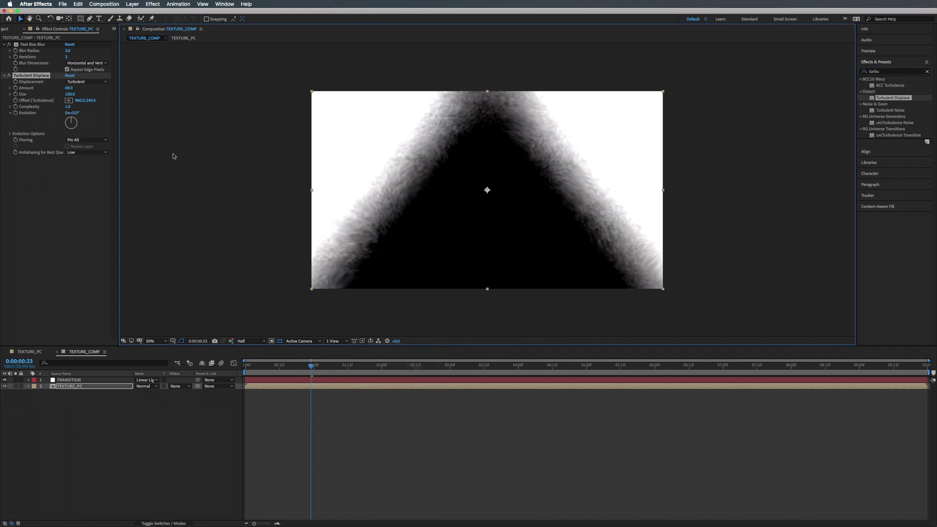
pyautogui.moveTo(69, 88); pyautogui.dragTo(72, 88)
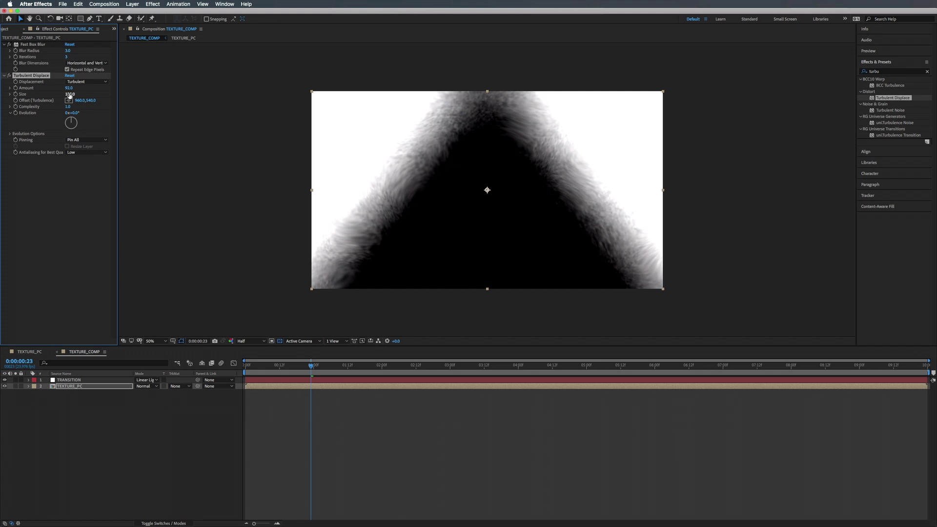
pyautogui.moveTo(70, 94); pyautogui.dragTo(45, 95)
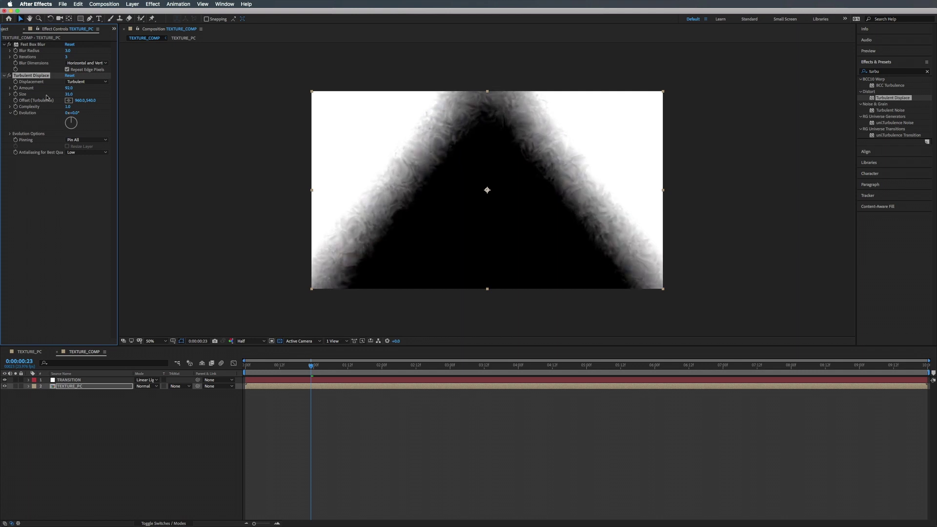
pyautogui.press('space')
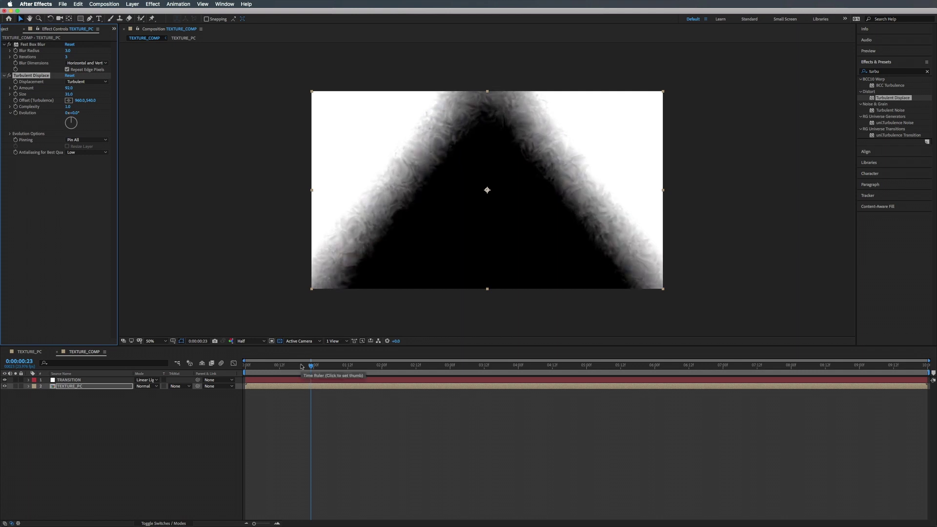
# Step: Drive Turbulent Displace's Evolution on the TEXTURE_PC layer with the expression time*75;
pyautogui.keyDown('alt'); pyautogui.click(15, 113); pyautogui.keyUp('alt')
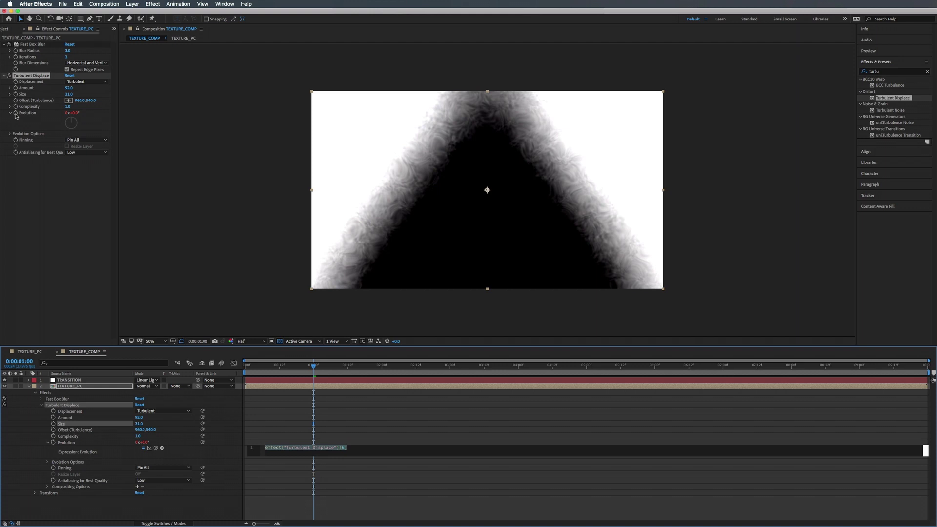
pyautogui.write('time')
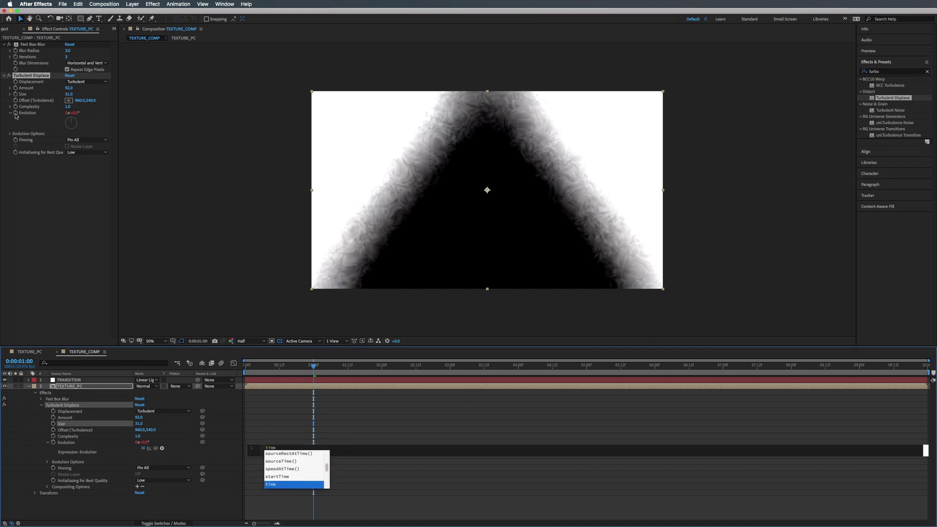
pyautogui.write('*')
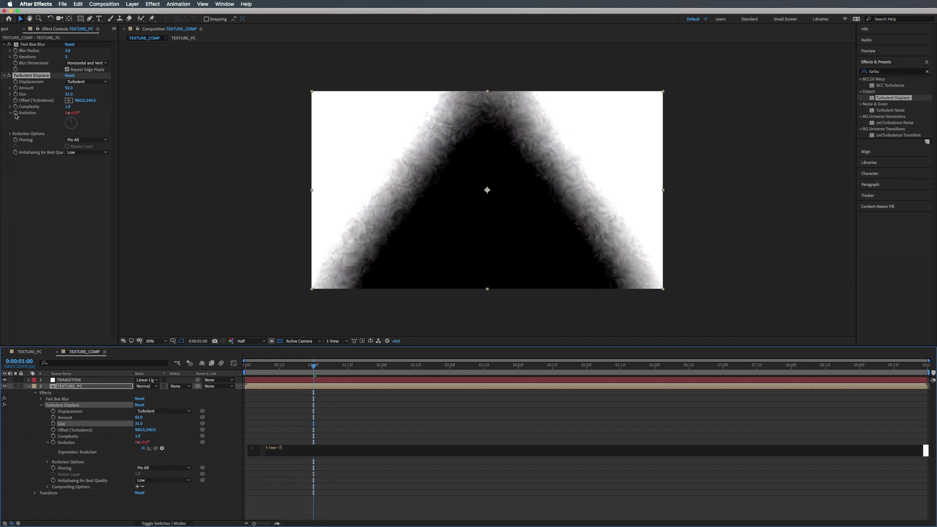
pyautogui.write('75;')
pyautogui.press('KP_Enter')
# Step: Preview the evolving concrete texture with the TRANSITION layer hidden, and check the blended result with it shown at 0:00:01:07
pyautogui.press('space')
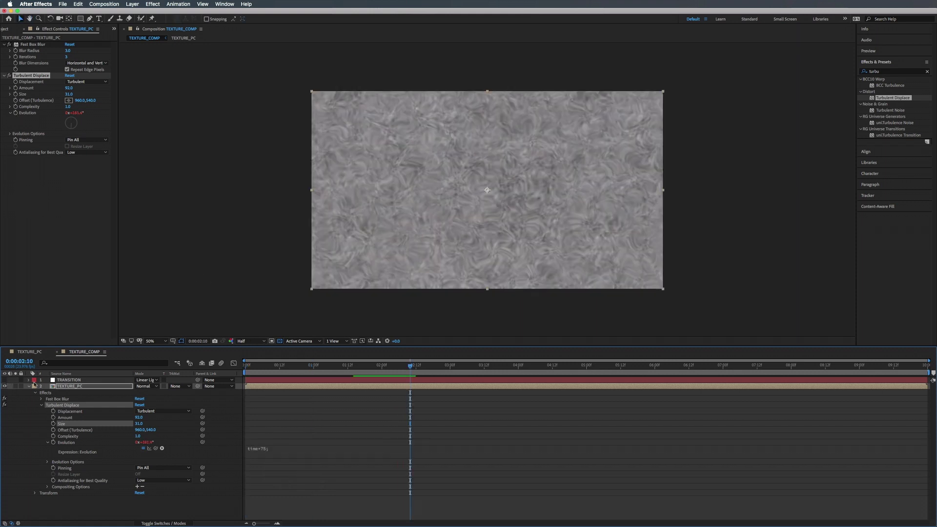
pyautogui.press('space')
pyautogui.press('space')
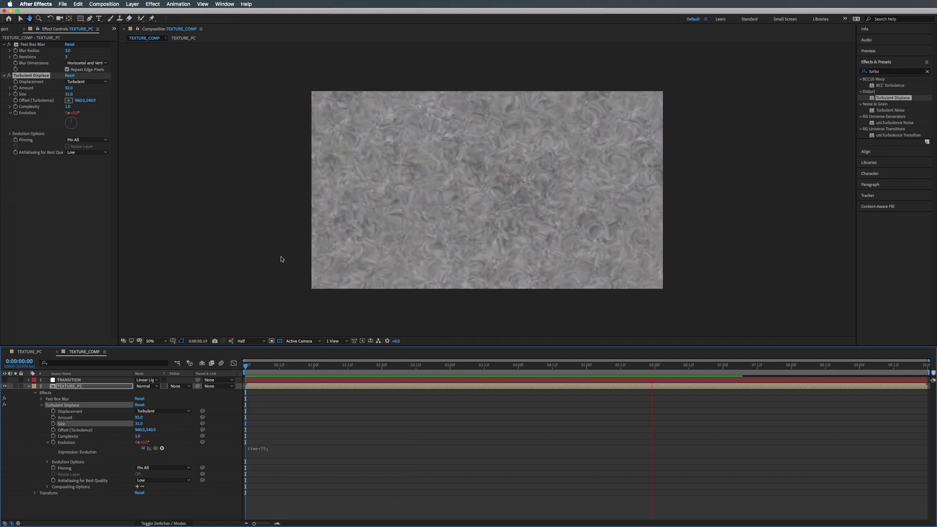
pyautogui.press('space')
pyautogui.press('space')
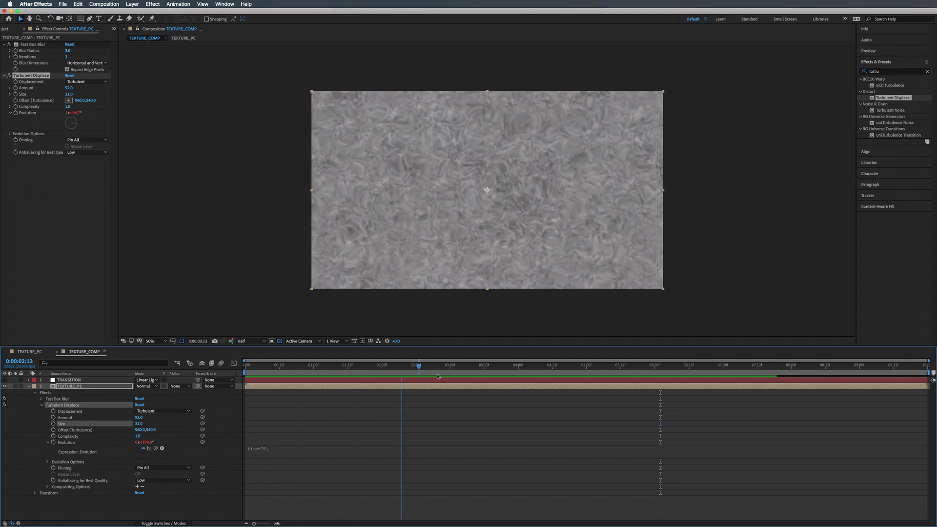
pyautogui.click(4, 386)
pyautogui.moveTo(245, 366); pyautogui.dragTo(333, 367)
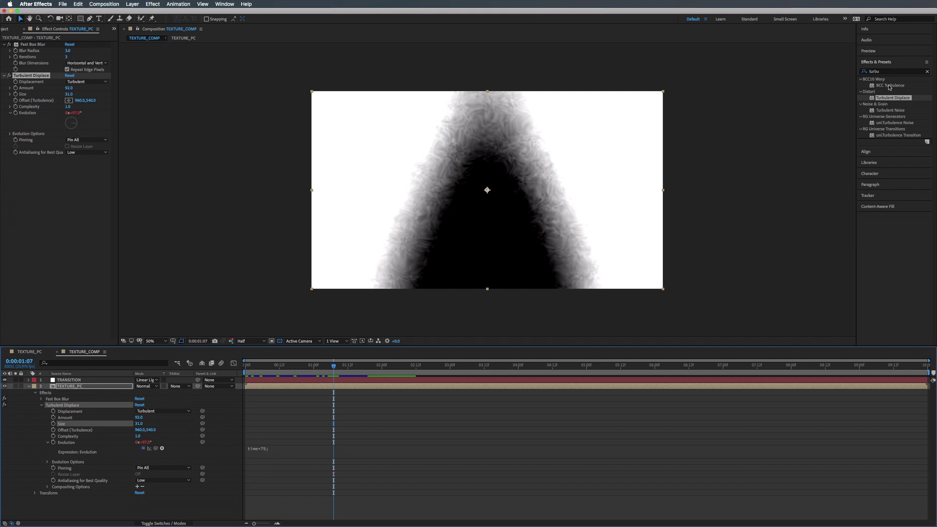
# Step: Add a Curves effect below Turbulent Displace on TEXTURE_PC, shape it into a gentle S-curve for more contrast, and preview the transition
pyautogui.click(884, 72)
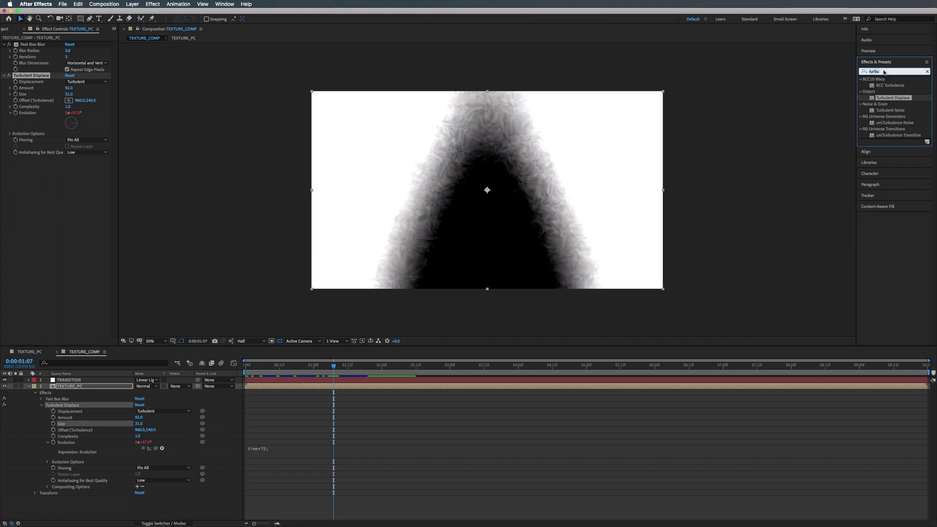
pyautogui.write('curves')
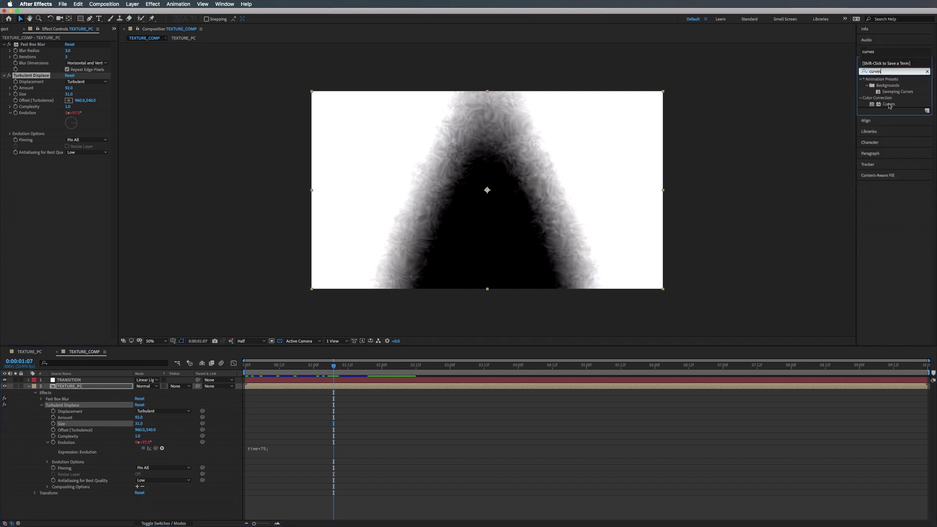
pyautogui.moveTo(890, 107); pyautogui.dragTo(81, 202)
pyautogui.moveTo(45, 243); pyautogui.dragTo(48, 260)
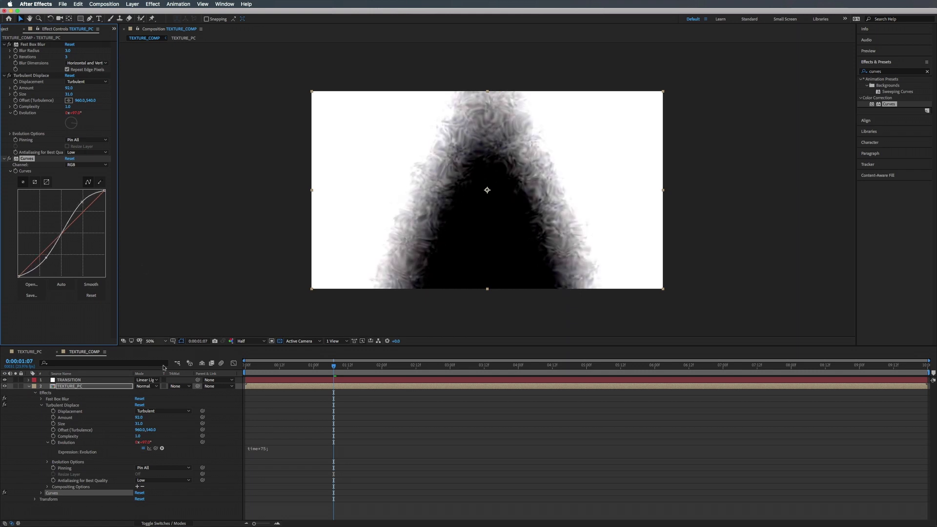
pyautogui.press('space')
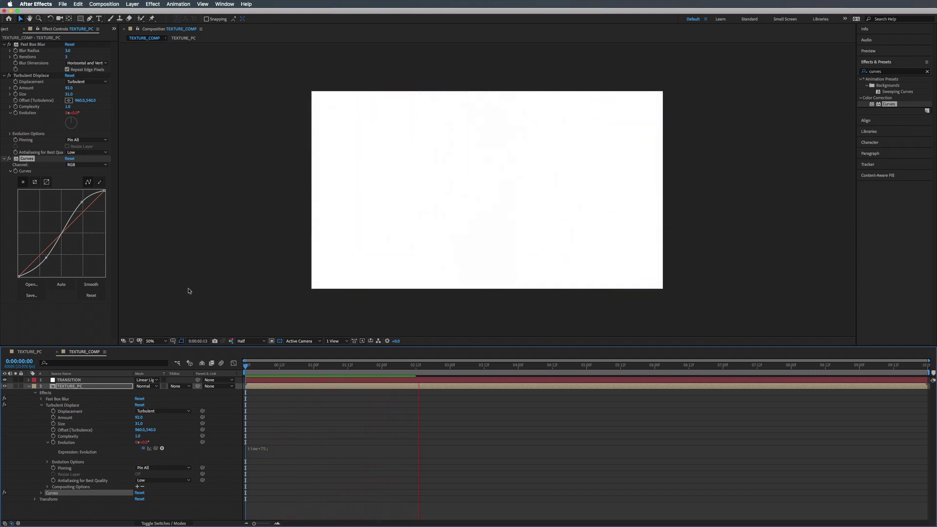
pyautogui.press('space')
# Step: Rename the TEXTURE_COMP composition in the project as TRANSITION COMP
pyautogui.press('super+0')
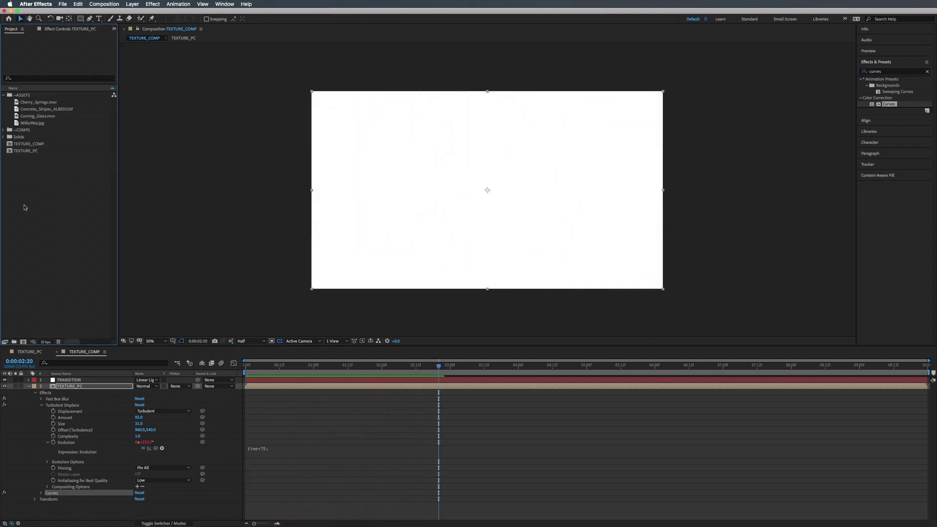
pyautogui.click(26, 143)
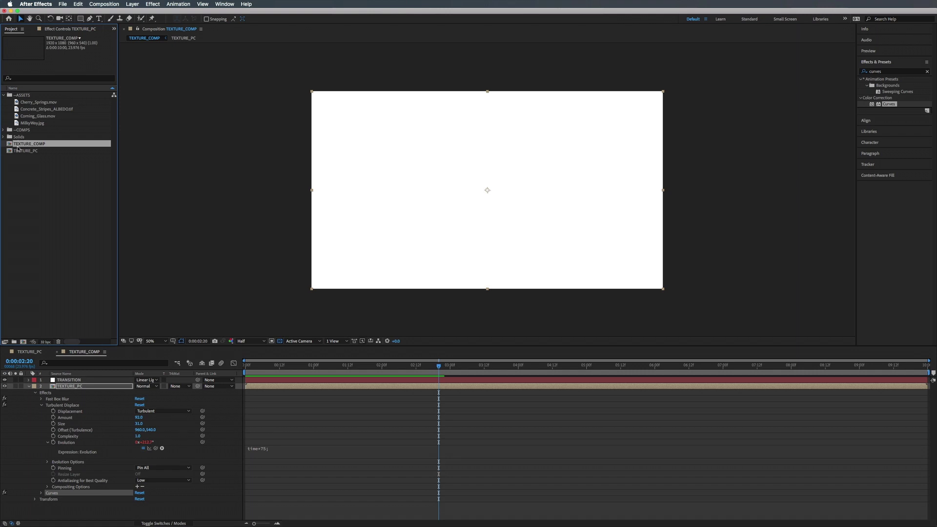
pyautogui.press('Return')
pyautogui.write('TRANSITION CO')
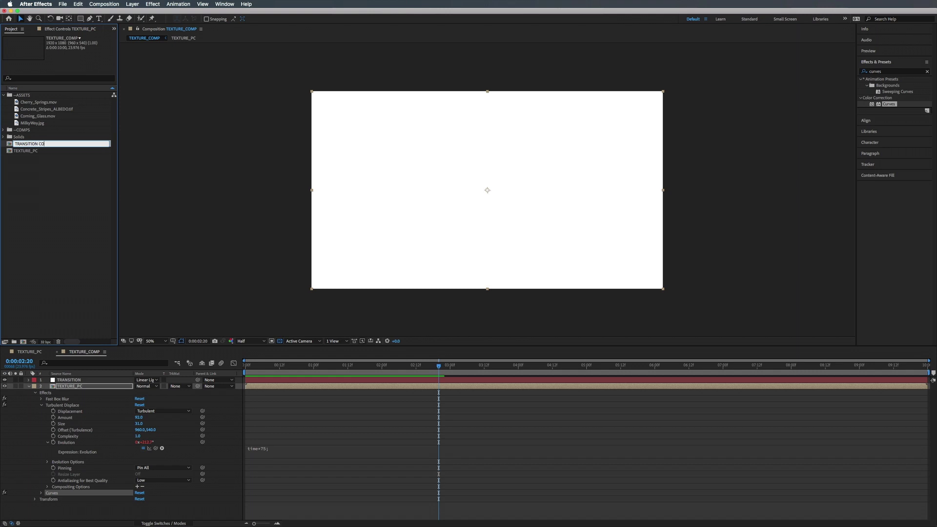
pyautogui.write('MP')
pyautogui.press('Return')
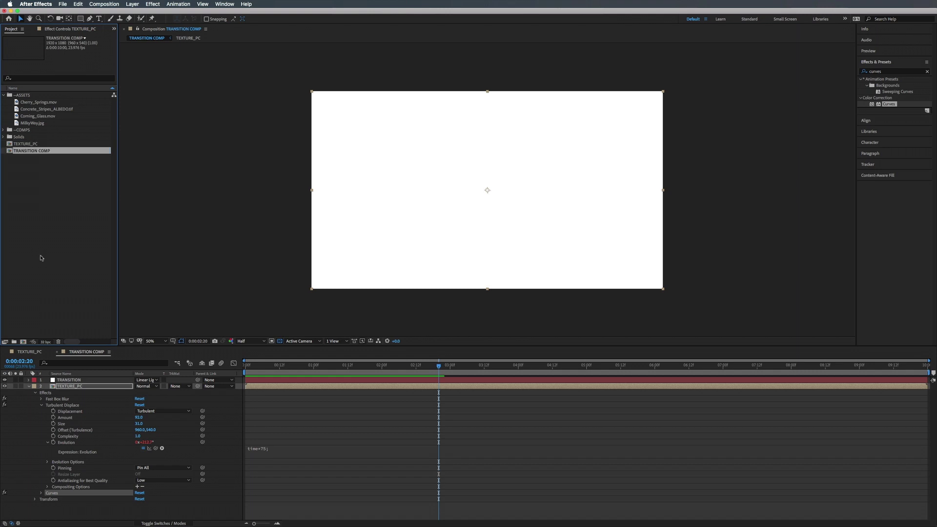
# Step: Create a new 1920 x 1080 composition named TEXT_PC at 23.976 fps with a 10-second duration
pyautogui.click(23, 342)
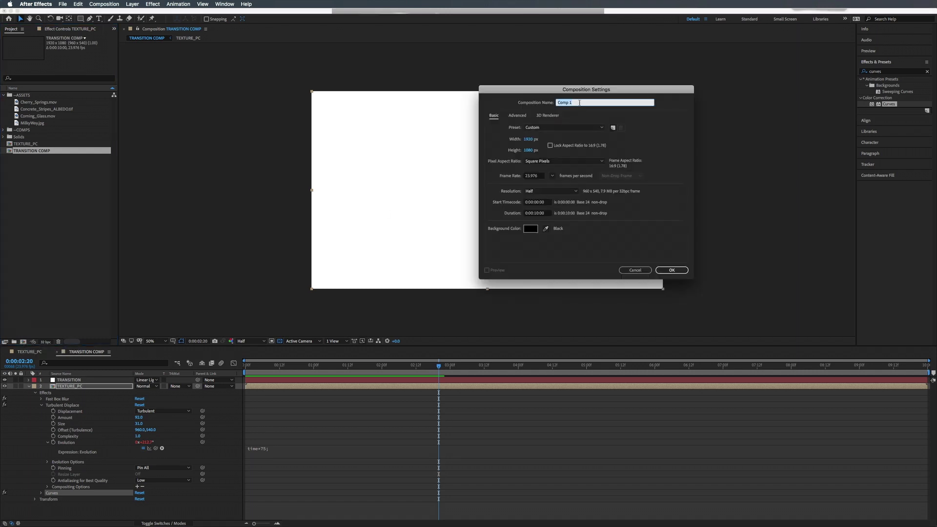
pyautogui.write('TEXT_PC')
pyautogui.click(672, 270)
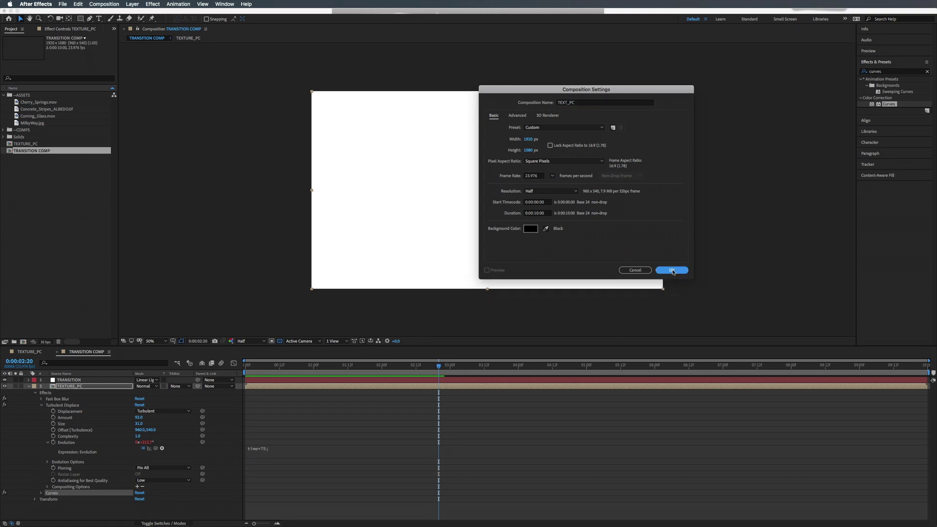
# Step: Add a text layer to TEXT_PC reading CHERRY SPRINGS, with each word on its own line
pyautogui.rightClick(107, 406)
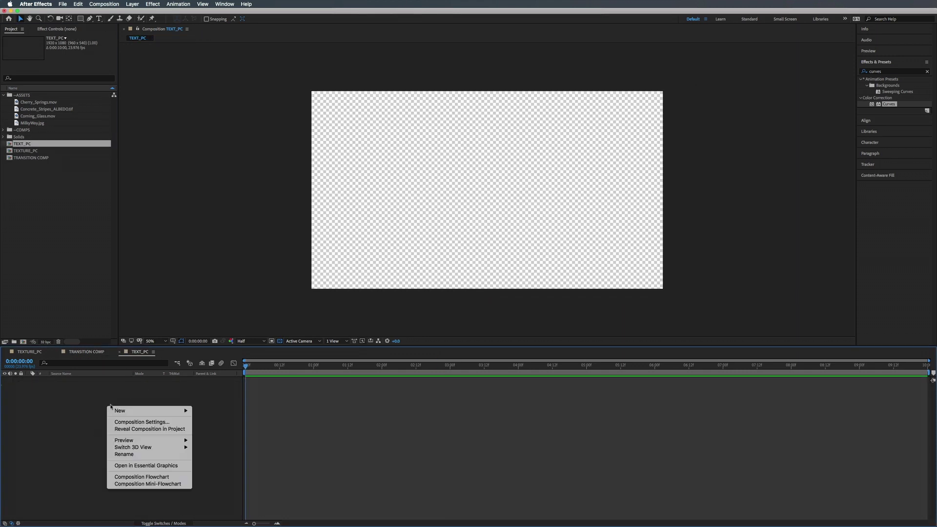
pyautogui.moveTo(114, 410)
pyautogui.click(221, 422)
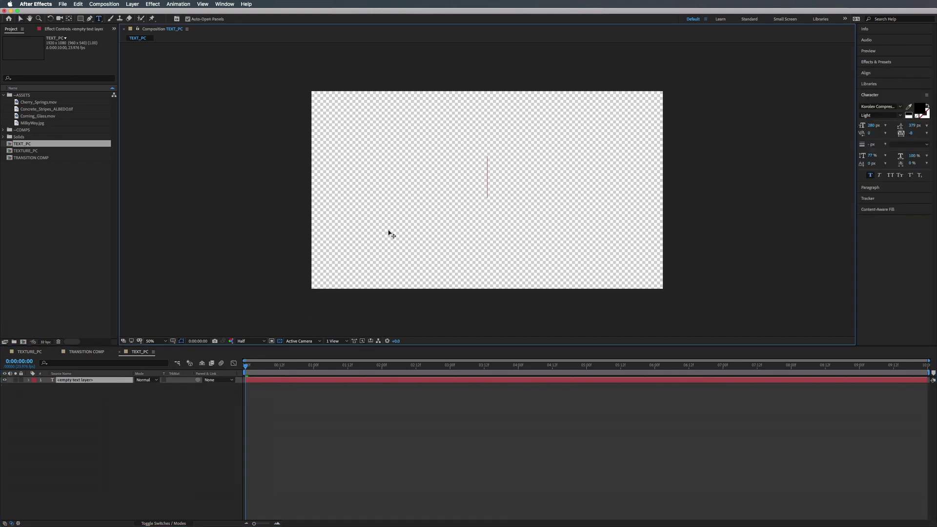
pyautogui.write('CHERRY')
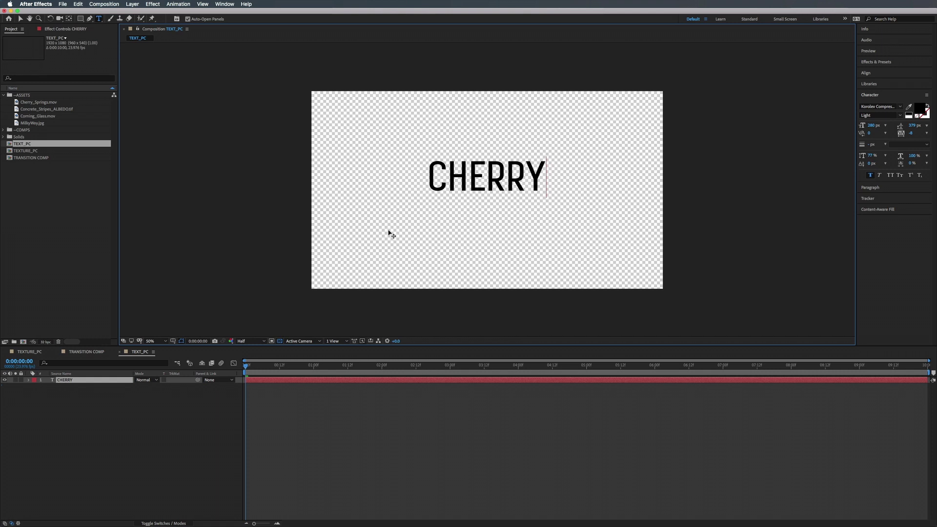
pyautogui.press('Return')
pyautogui.write('SPRINGS')
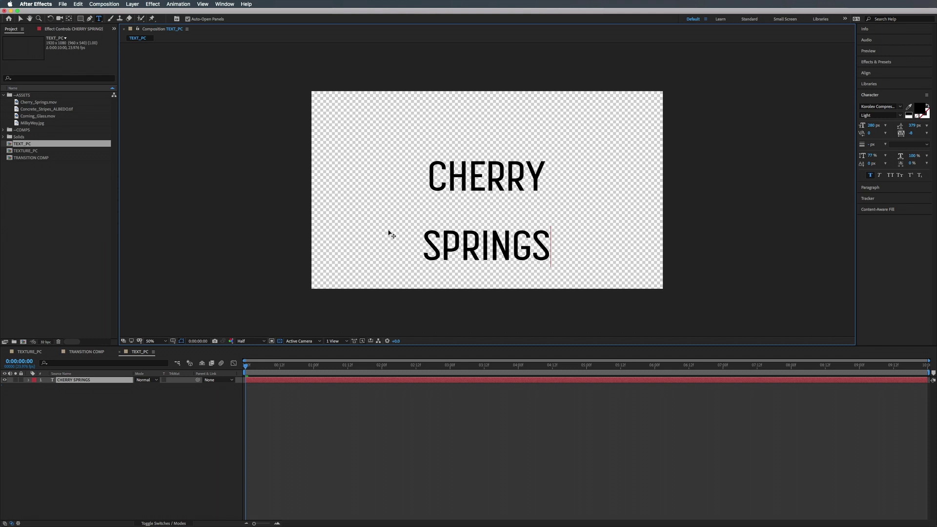
pyautogui.click(467, 381)
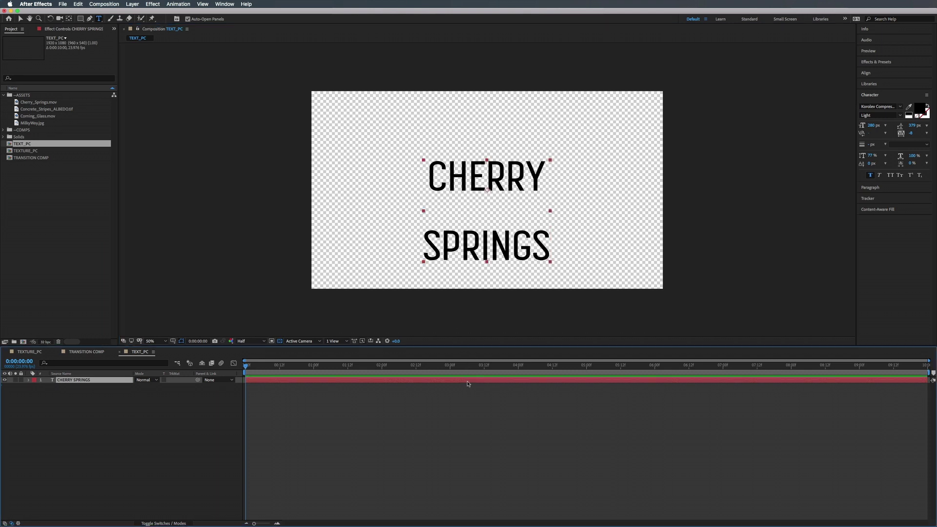
# Step: Set the CHERRY SPRINGS text to the Bold style of Korolev Compressed
pyautogui.click(876, 107)
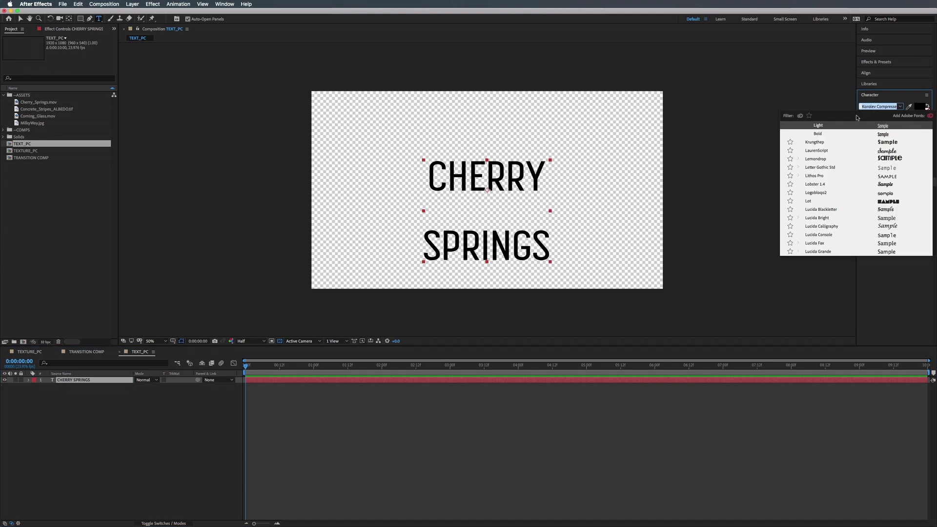
pyautogui.scroll(1, 835, 140)
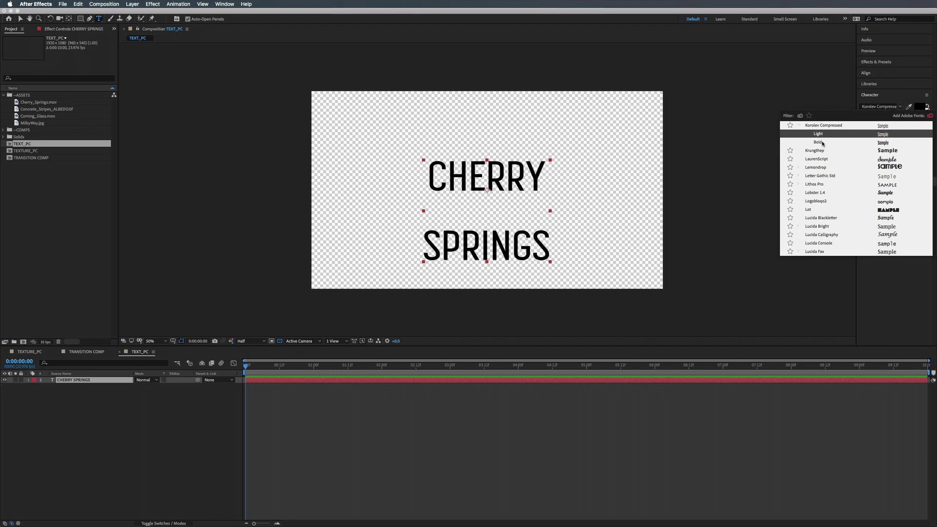
pyautogui.click(822, 142)
pyautogui.click(871, 176)
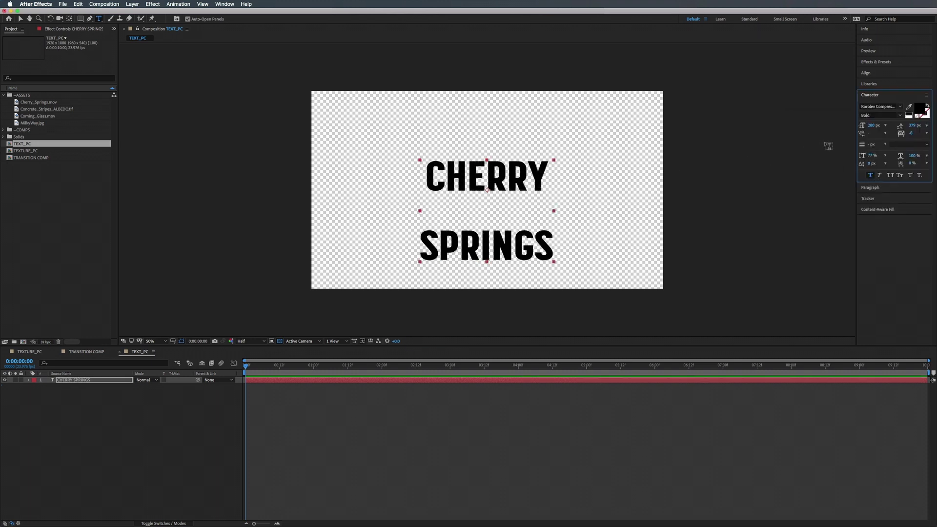
# Step: Set the CHERRY SPRINGS text's font size to about 508 px, vertical scale to 100% and leading to about 398 px
pyautogui.moveTo(872, 125); pyautogui.dragTo(934, 126)
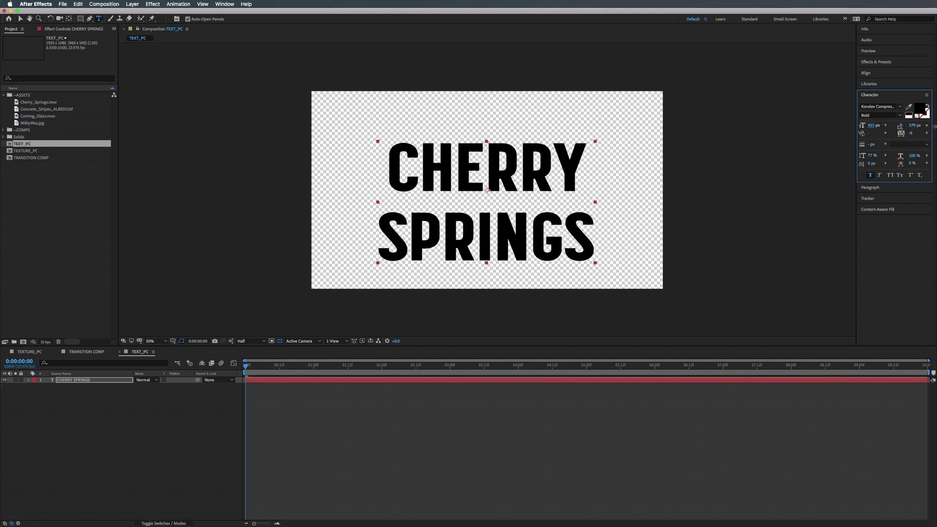
pyautogui.click(873, 157)
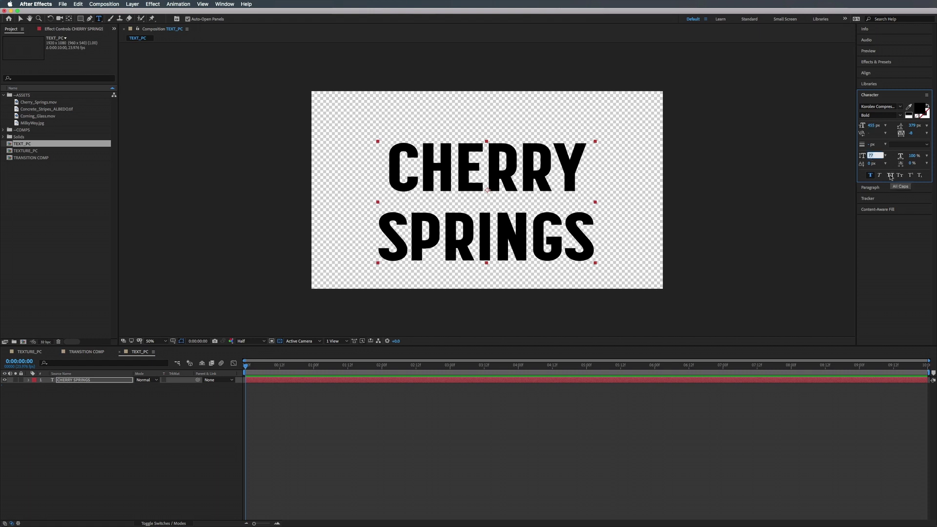
pyautogui.write('1')
pyautogui.press('Return')
pyautogui.write('00')
pyautogui.press('Return')
pyautogui.moveTo(871, 126); pyautogui.dragTo(890, 125)
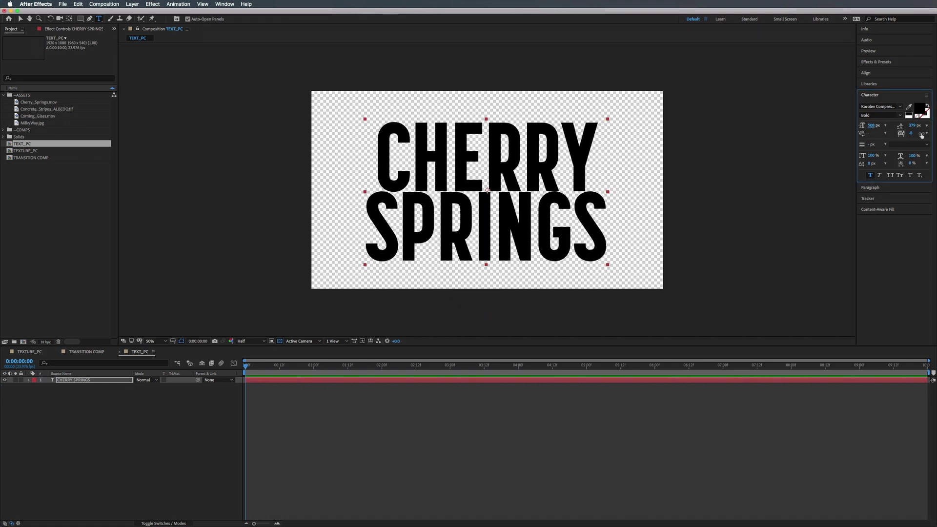
pyautogui.moveTo(913, 128); pyautogui.dragTo(915, 126)
# Step: Center the CHERRY SPRINGS text horizontally and vertically in the composition
pyautogui.click(865, 72)
pyautogui.click(876, 91)
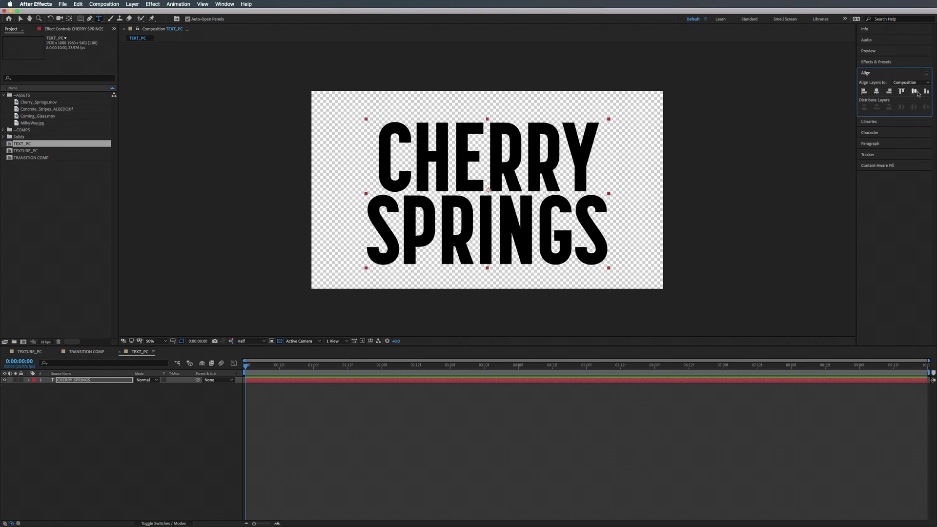
pyautogui.click(913, 92)
pyautogui.press('Escape')
pyautogui.press('v')
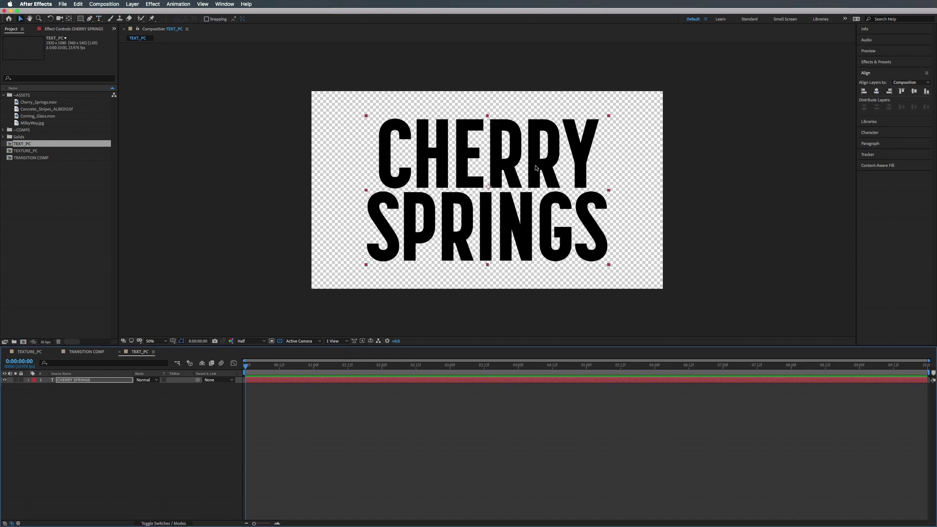
# Step: Move the CHERRY SPRINGS text straight up to just below the frame's upper edge, leaving space beneath it, and deselect it
pyautogui.click(535, 168)
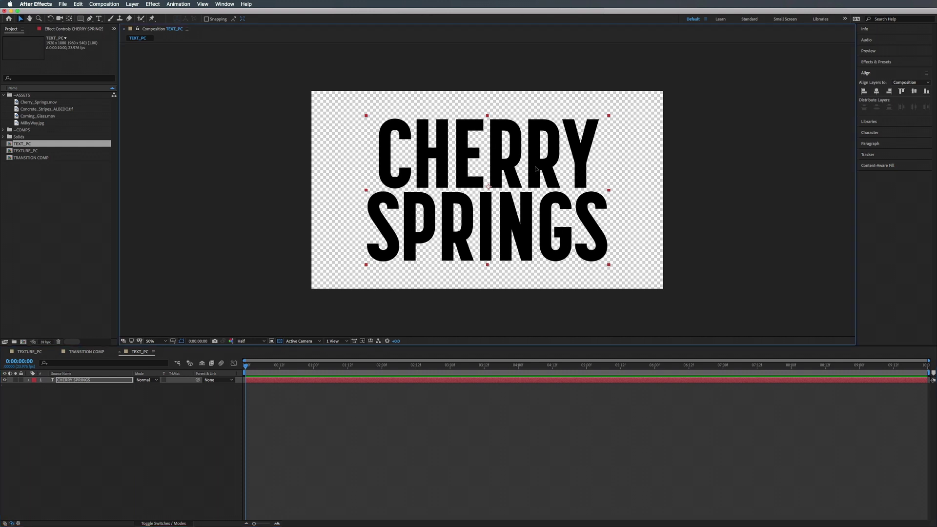
pyautogui.moveTo(535, 169); pyautogui.dragTo(537, 144)
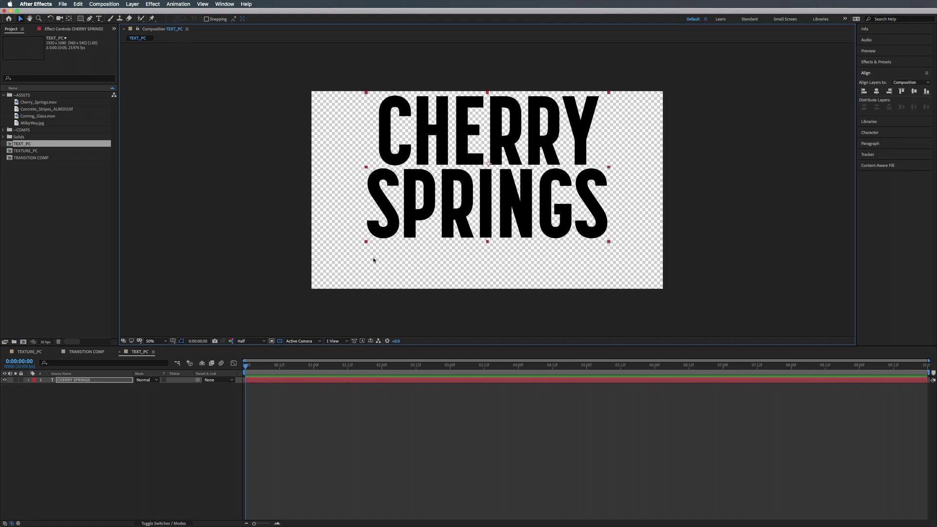
pyautogui.click(451, 264)
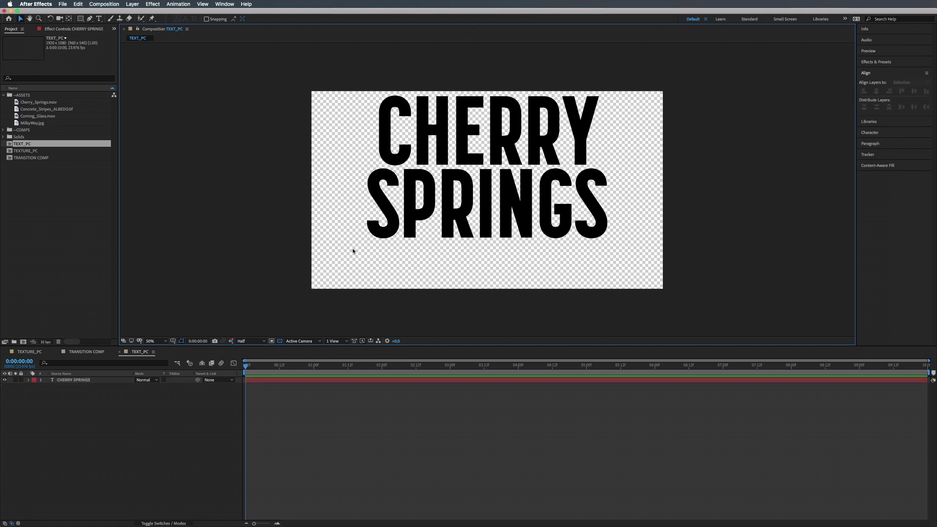
# Step: Add a new text layer reading DARK SKY PARK to the TEXT_PC composition
pyautogui.rightClick(56, 429)
pyautogui.moveTo(78, 432)
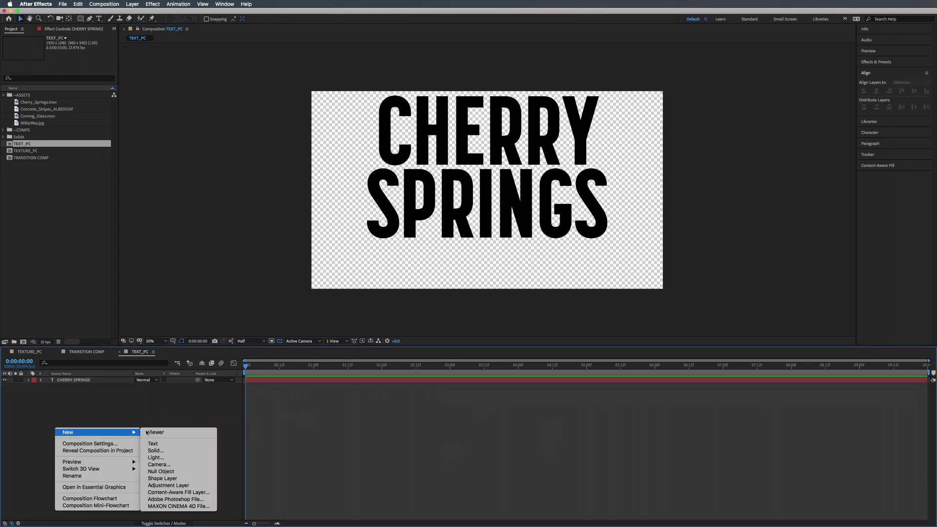
pyautogui.click(181, 443)
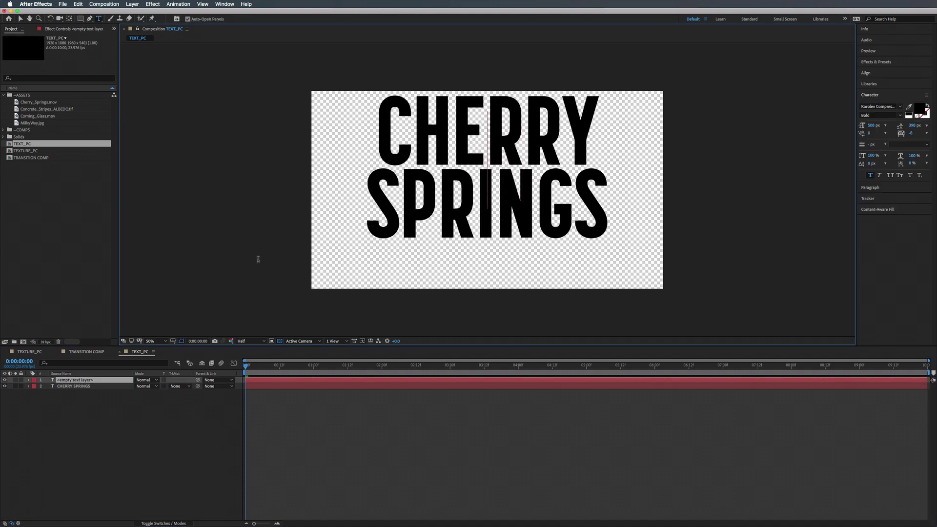
pyautogui.write('DARK')
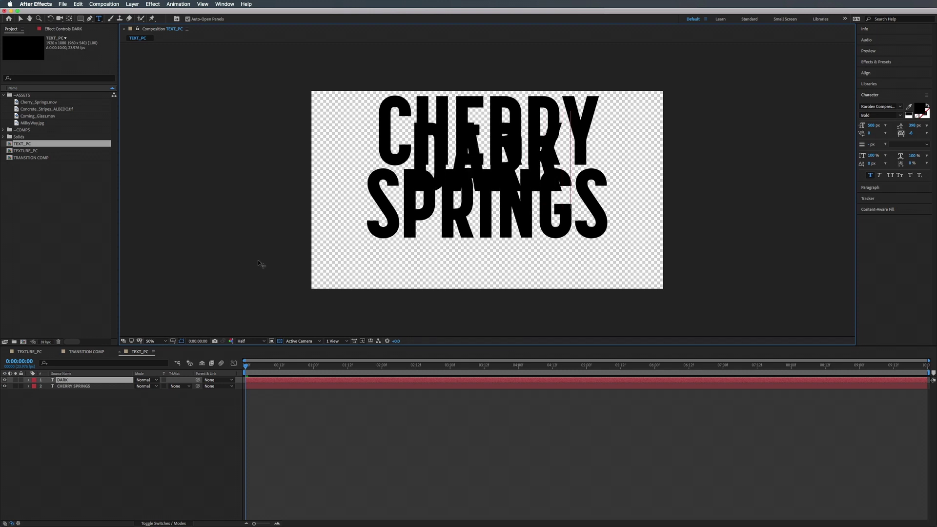
pyautogui.write(' SKY [')
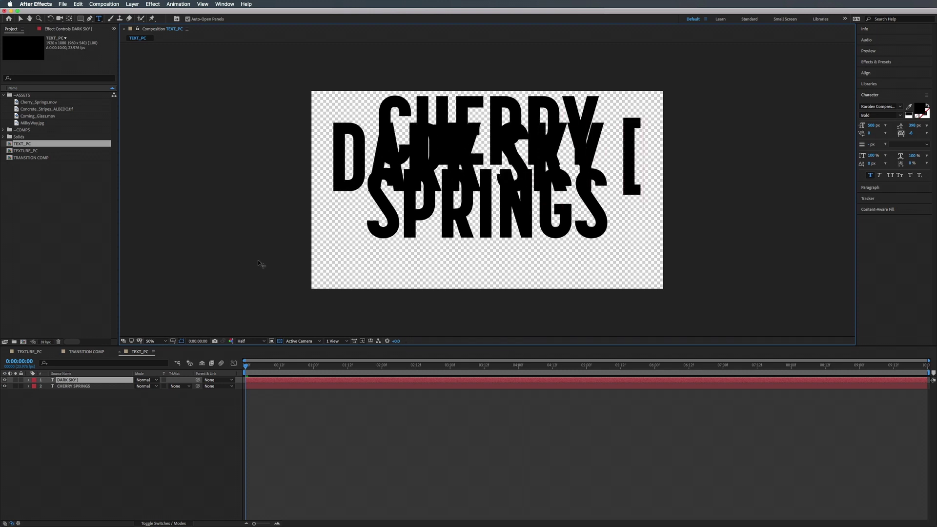
pyautogui.press('BackSpace')
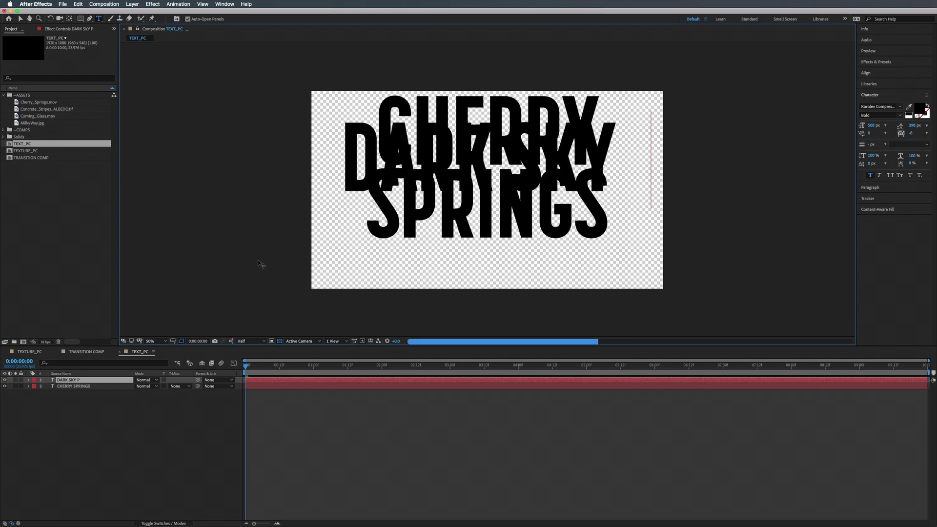
pyautogui.write('PARK')
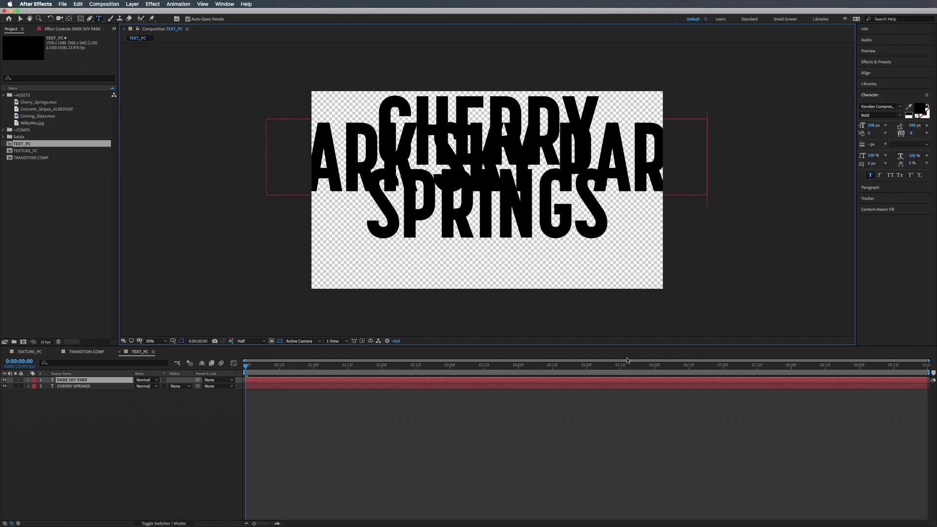
pyautogui.click(622, 381)
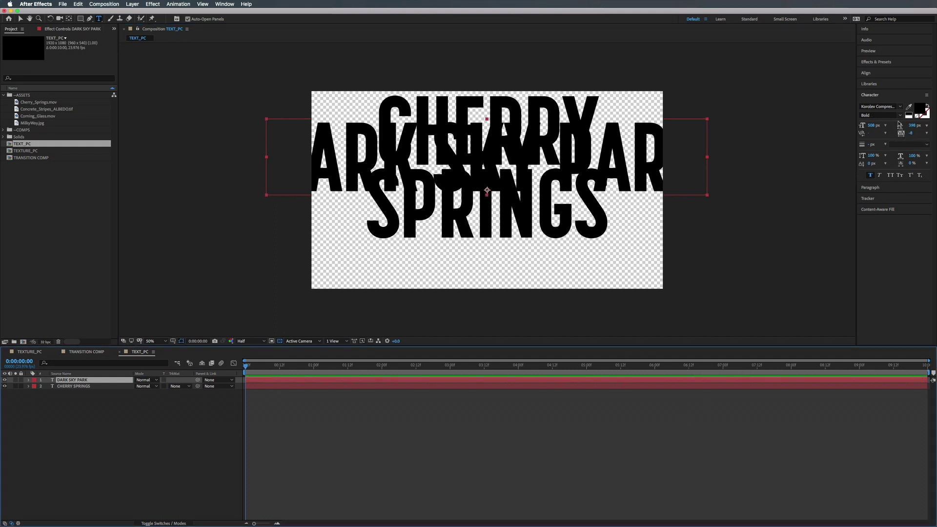
# Step: Set the DARK SKY PARK text to the Light style and reduce its font size until it fits within the frame's width
pyautogui.click(899, 117)
pyautogui.click(873, 124)
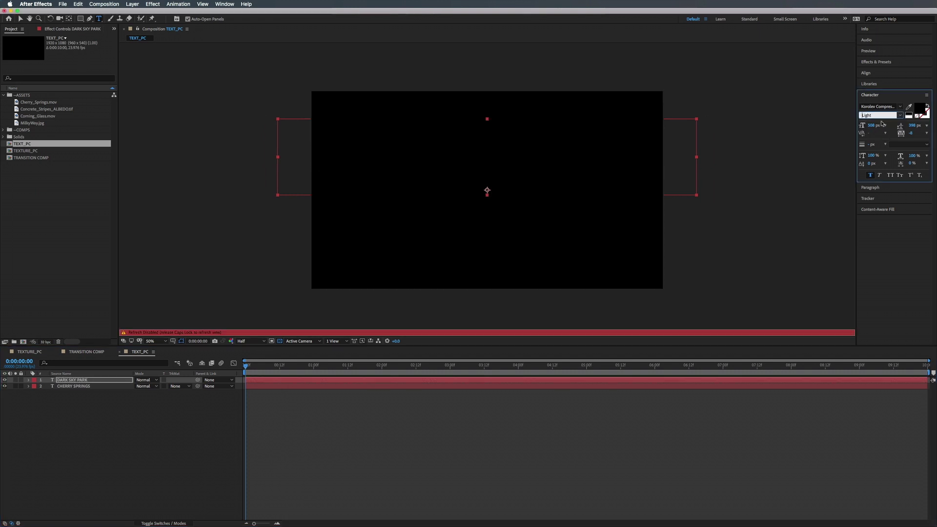
pyautogui.moveTo(873, 128); pyautogui.dragTo(776, 144)
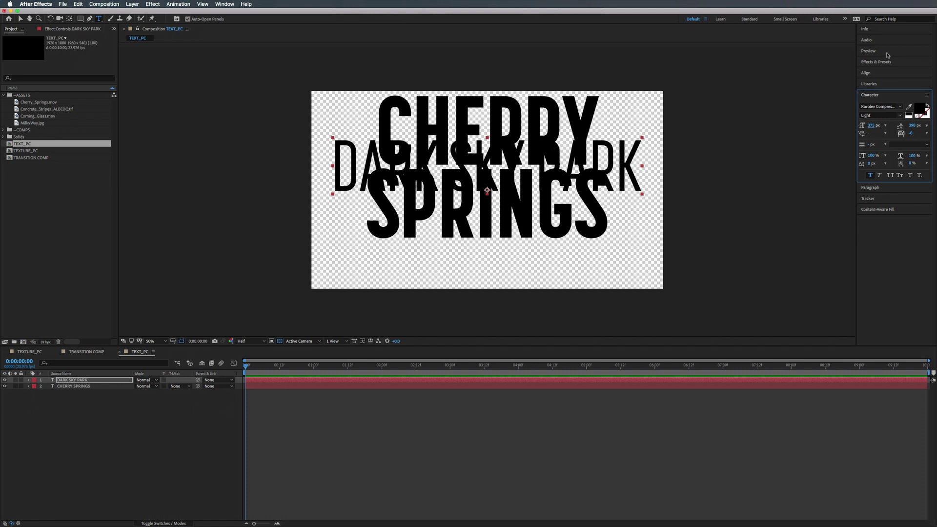
# Step: Center the DARK SKY PARK text horizontally and vertically in the composition
pyautogui.click(876, 72)
pyautogui.click(876, 91)
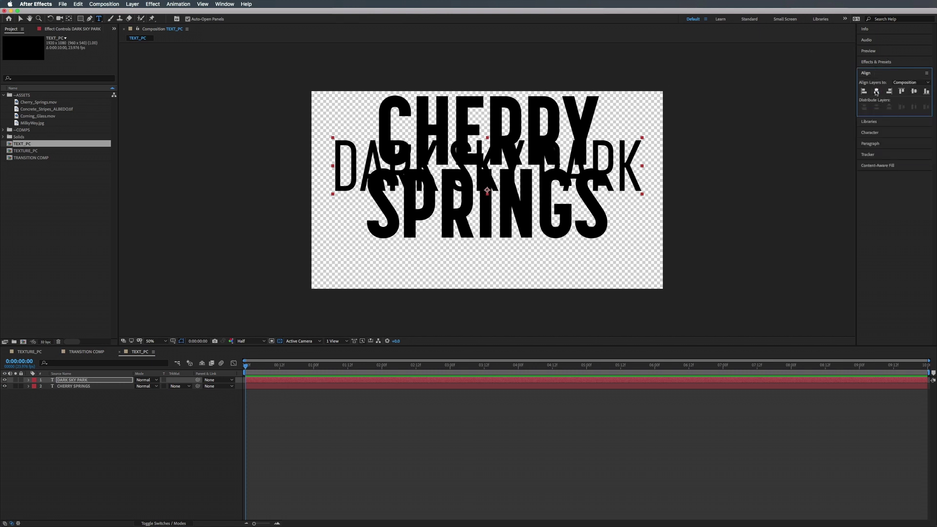
pyautogui.click(913, 91)
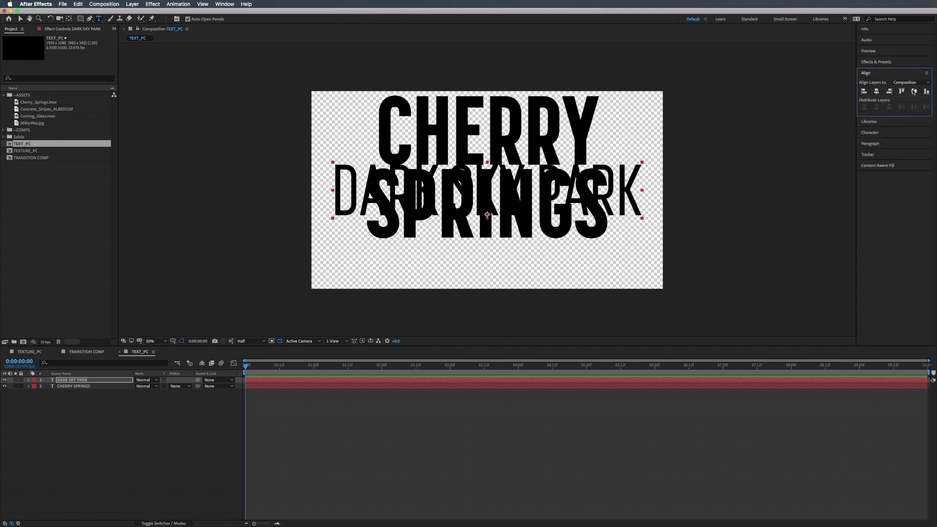
# Step: Set the DARK SKY PARK text's font size to about 294 px and move it straight down beneath the word SPRINGS
pyautogui.click(875, 133)
pyautogui.moveTo(870, 125); pyautogui.dragTo(845, 131)
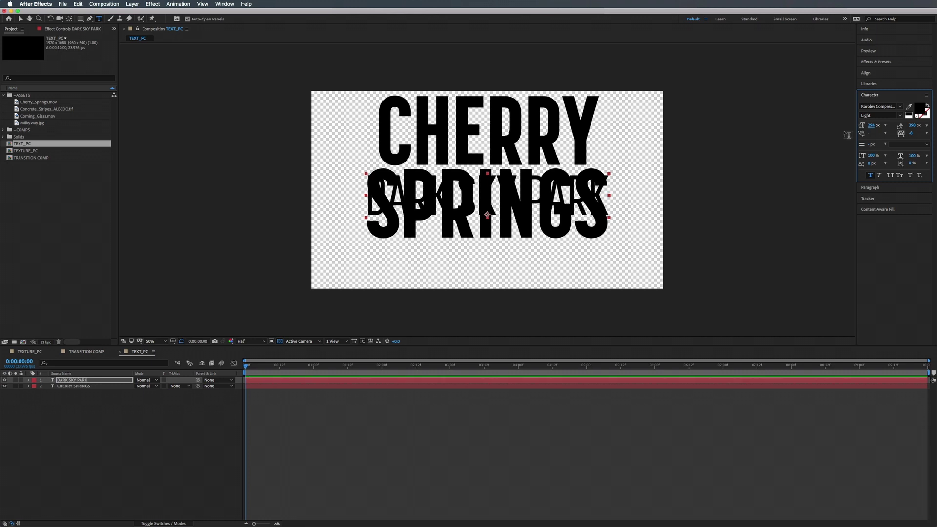
pyautogui.press('v')
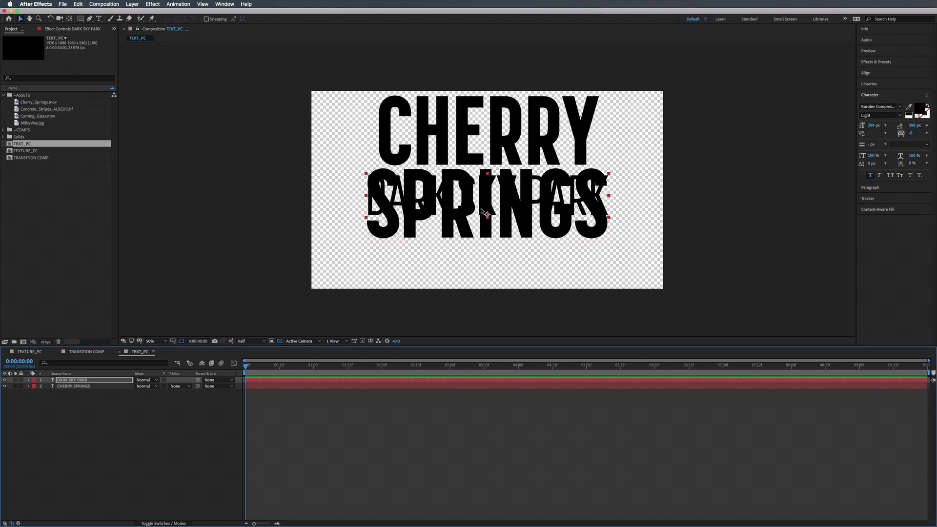
pyautogui.click(493, 182)
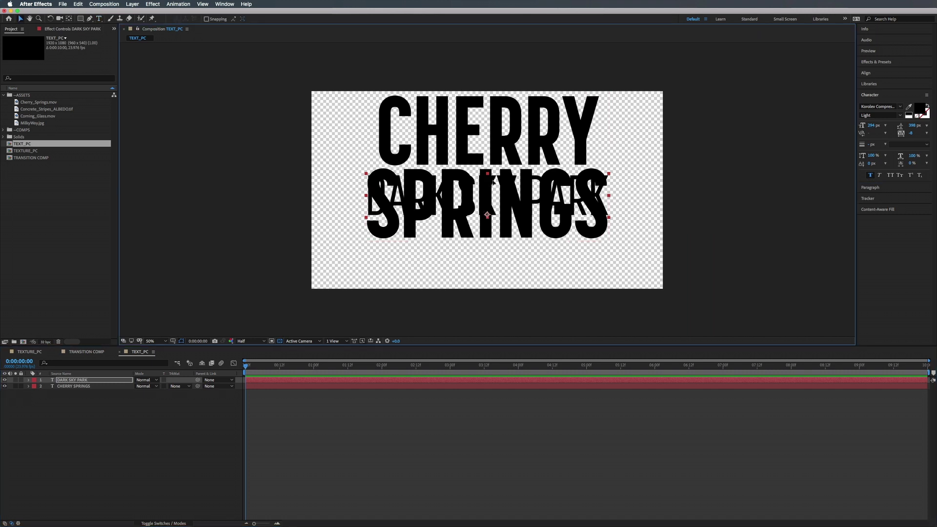
pyautogui.moveTo(493, 182); pyautogui.dragTo(494, 242)
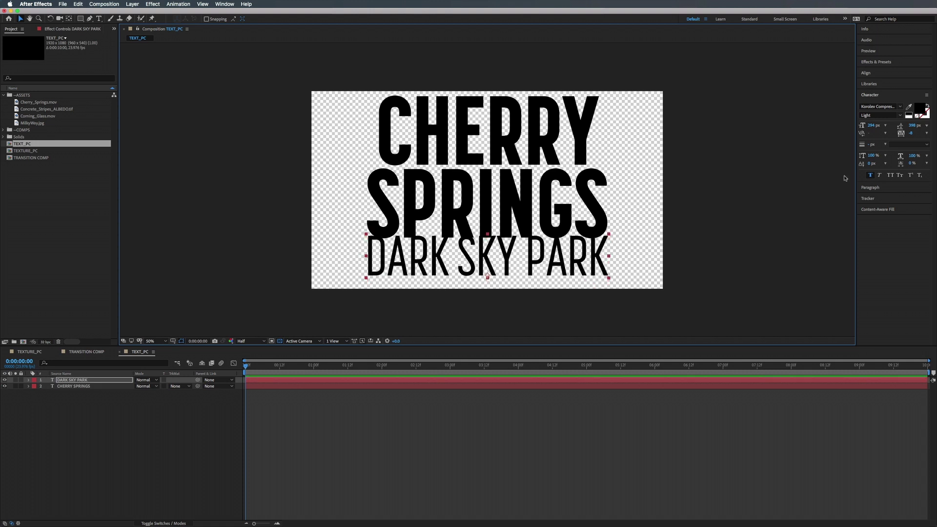
# Step: Set the DARK SKY PARK text's vertical scale to about 77%
pyautogui.click(870, 155)
pyautogui.write('90')
pyautogui.moveTo(872, 156); pyautogui.dragTo(868, 163)
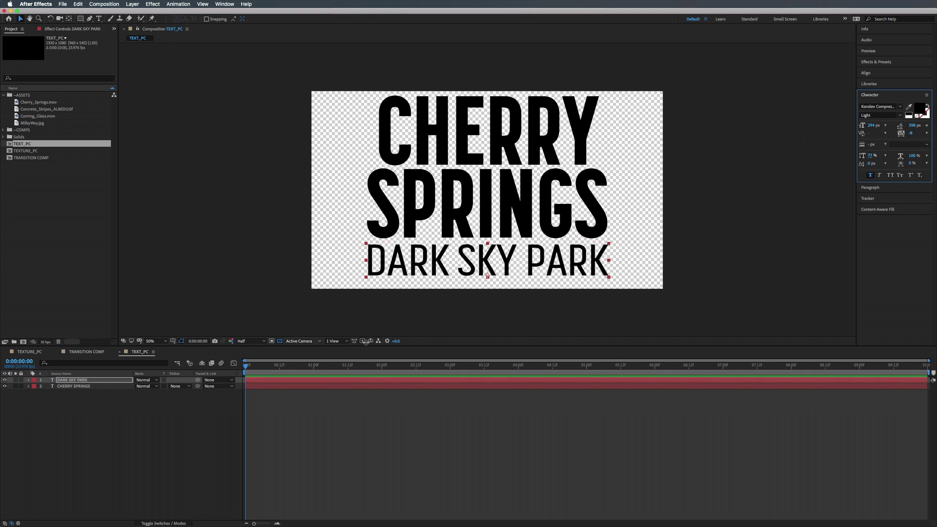
# Step: Nudge the CHERRY SPRINGS text down by a few pixels to tighten its spacing with DARK SKY PARK
pyautogui.click(306, 386)
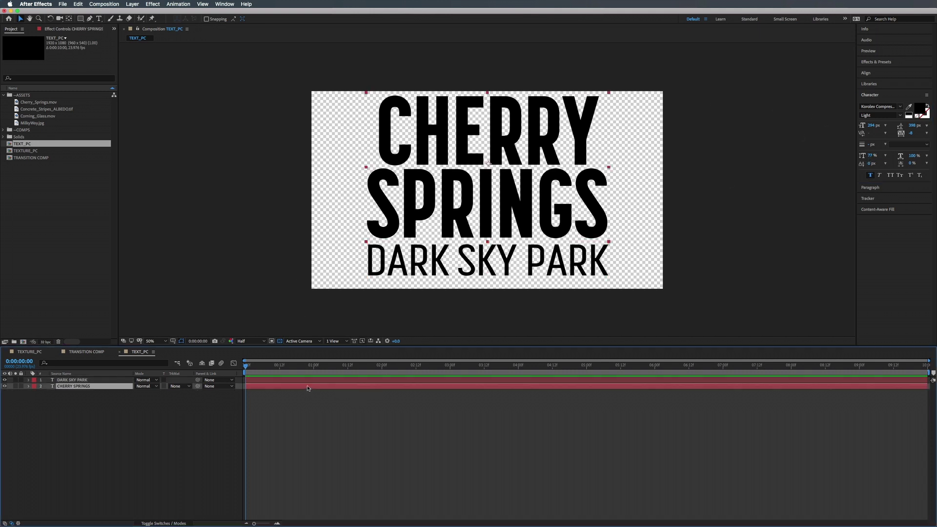
pyautogui.click(388, 136)
pyautogui.press('Down')
pyautogui.press('Down')
pyautogui.press('Down')
pyautogui.press('Down')
pyautogui.press('Down')
pyautogui.press('Down')
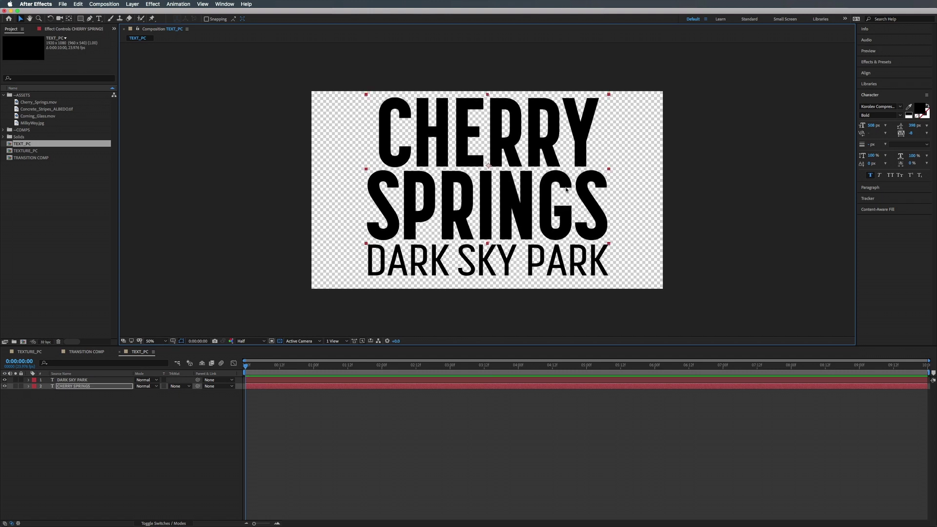
pyautogui.moveTo(314, 367); pyautogui.dragTo(244, 366)
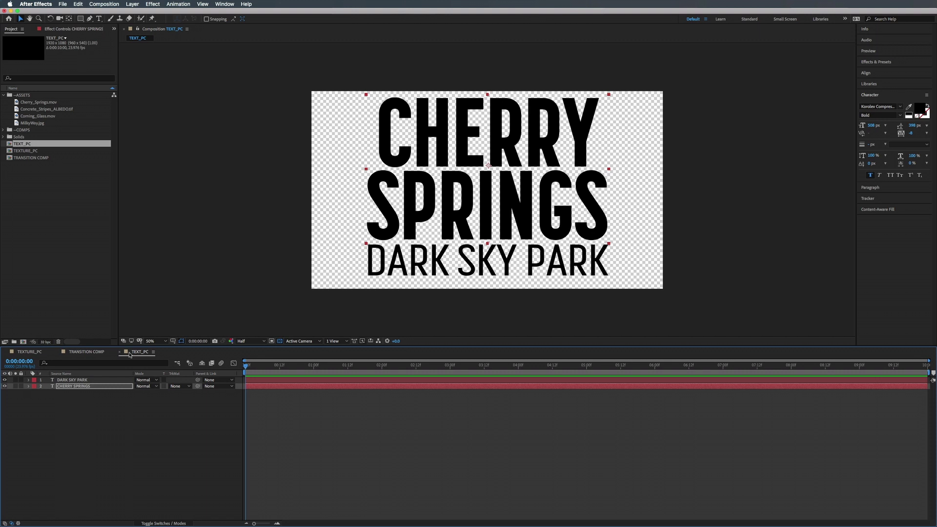
# Step: Create a single new composition from TRANSITION COMP and TEXT_PC, using the dimensions of TRANSITION COMP
pyautogui.click(30, 158)
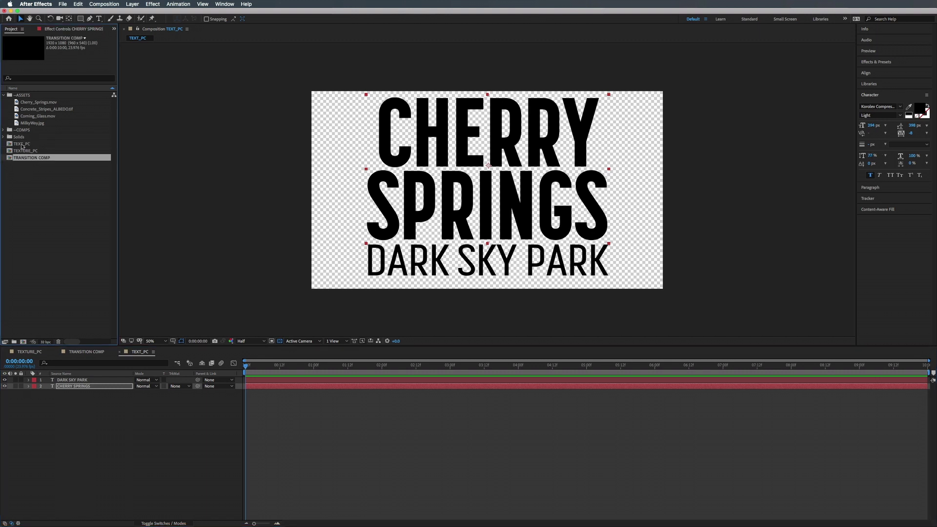
pyautogui.keyDown('super'); pyautogui.click(22, 145); pyautogui.keyUp('super')
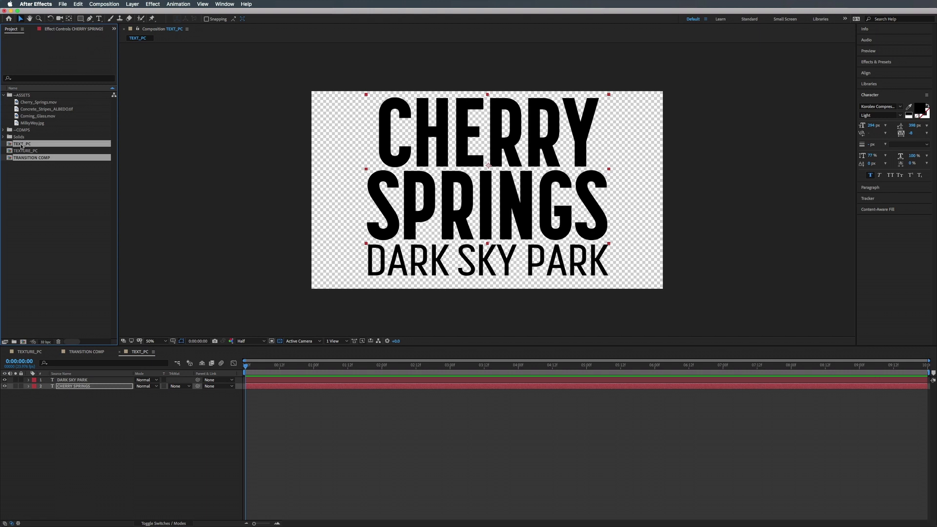
pyautogui.moveTo(23, 158); pyautogui.dragTo(24, 343)
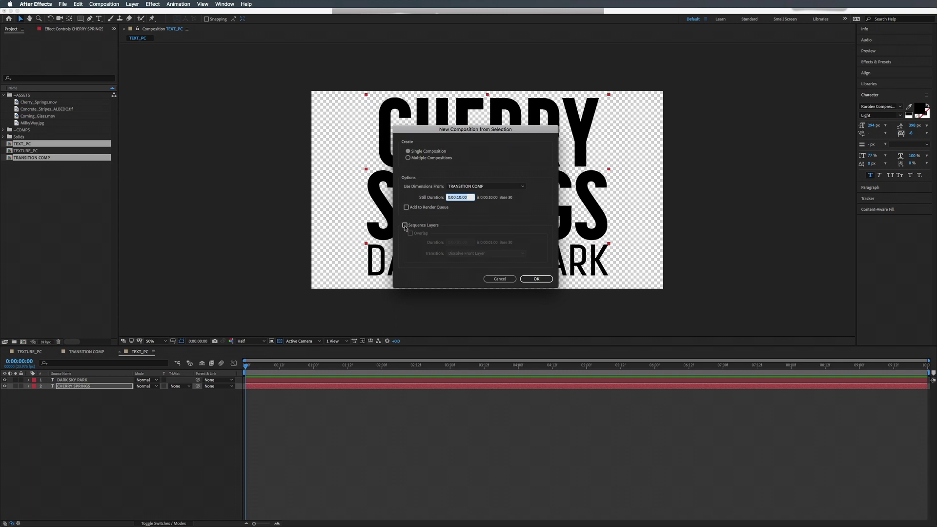
pyautogui.hotkey('shift', 'Tab')
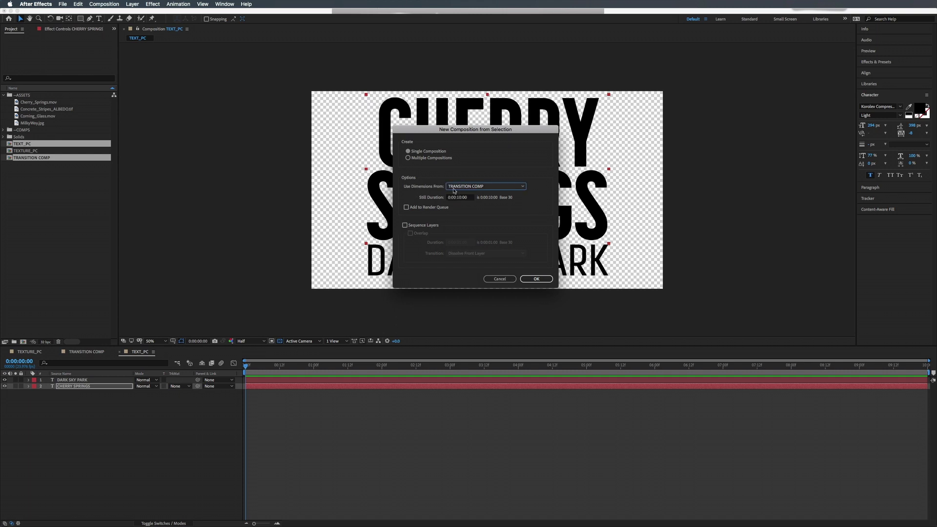
pyautogui.click(457, 188)
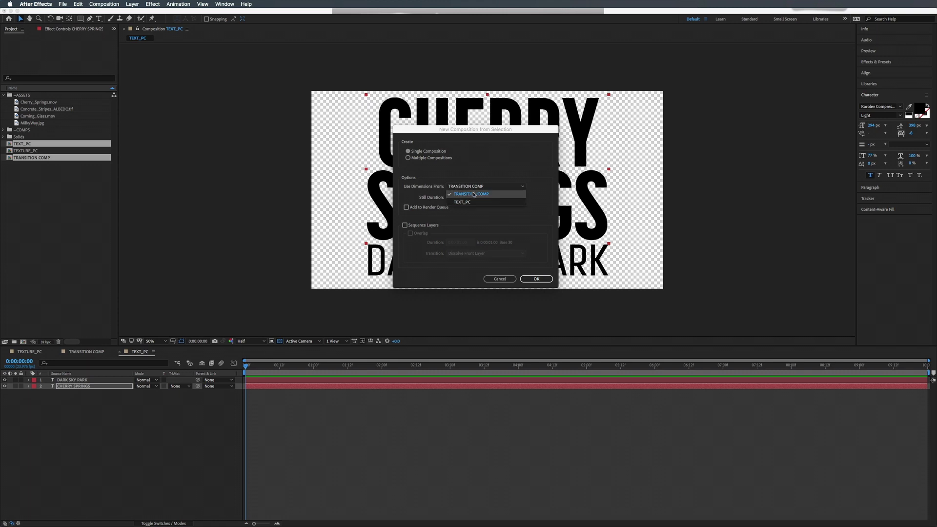
pyautogui.click(468, 170)
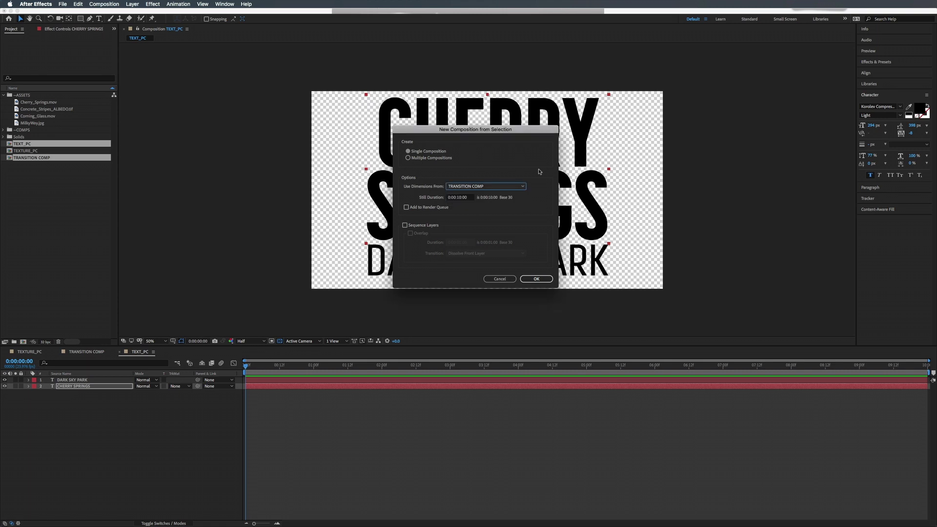
pyautogui.click(537, 279)
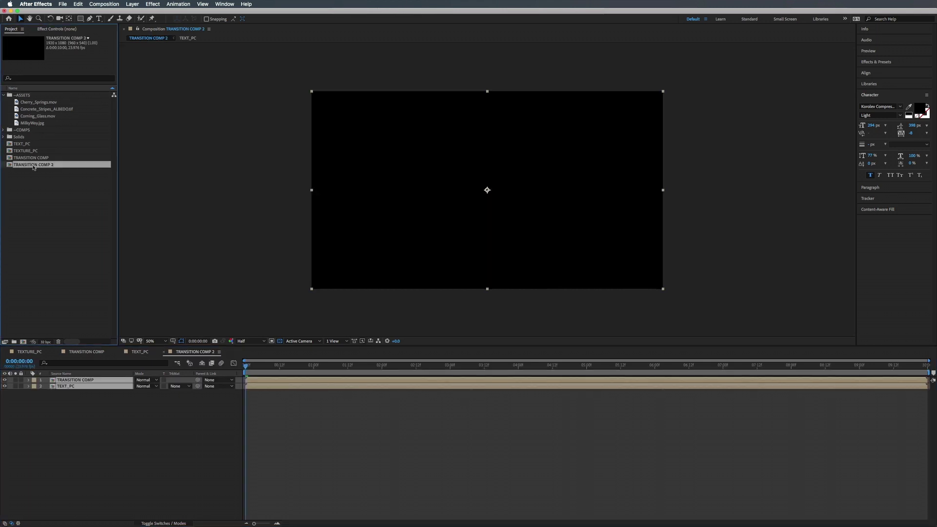
# Step: Rename the new composition as TITLE REVEAL COMP
pyautogui.press('Return')
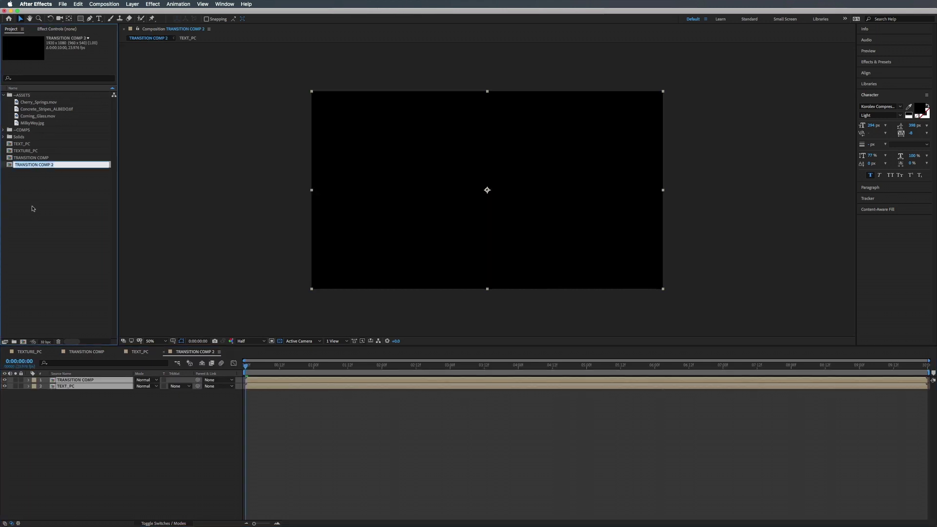
pyautogui.write('TITLE REVEAL COMP')
pyautogui.press('Return')
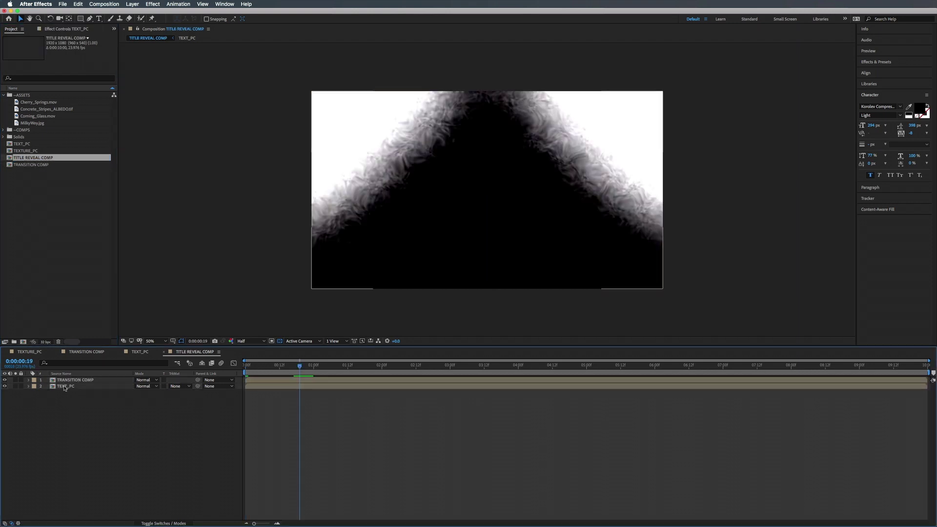
# Step: Set the TEXT_PC layer's track matte to Luma Matte "TRANSITION COMP" and preview the reveal
pyautogui.click(64, 388)
pyautogui.click(77, 416)
pyautogui.click(177, 388)
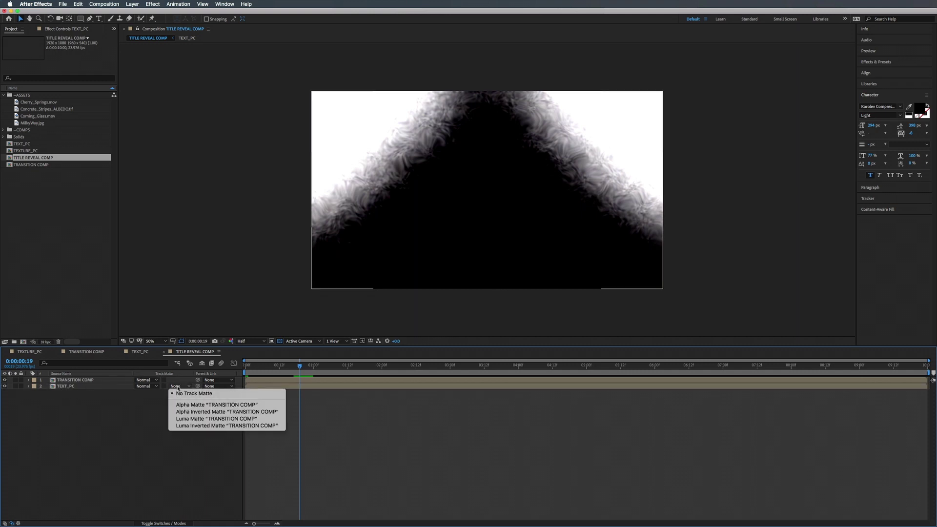
pyautogui.click(194, 418)
pyautogui.press('space')
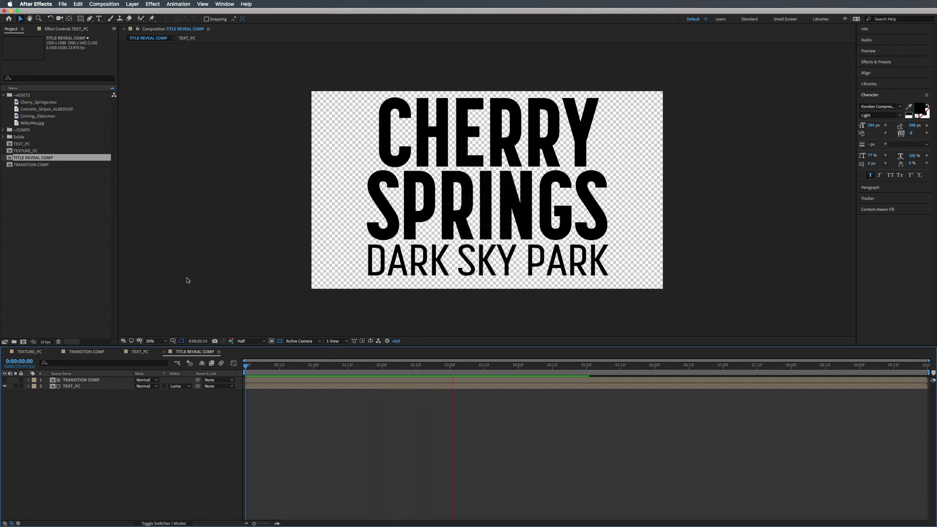
# Step: Duplicate the TRANSITION COMP layer in the TITLE REVEAL COMP timeline with the playhead at the start
pyautogui.click(82, 380)
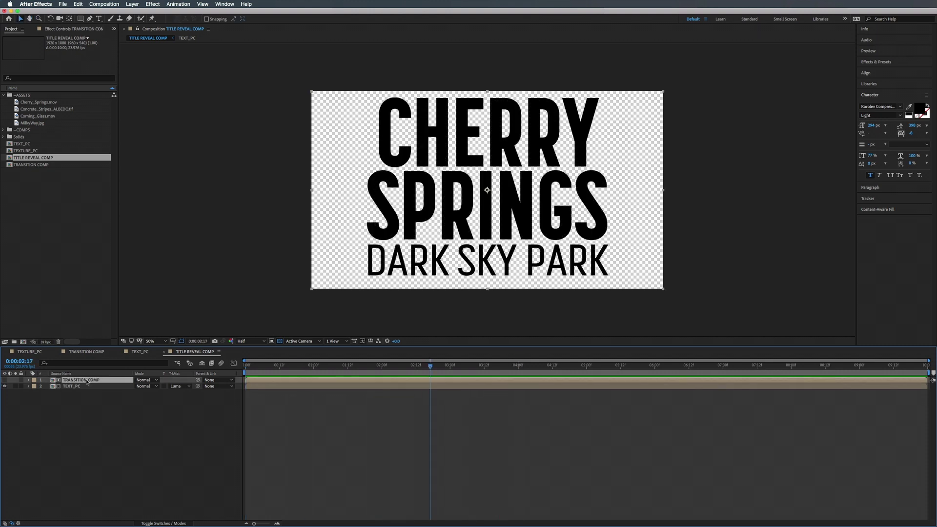
pyautogui.moveTo(257, 366); pyautogui.dragTo(230, 362)
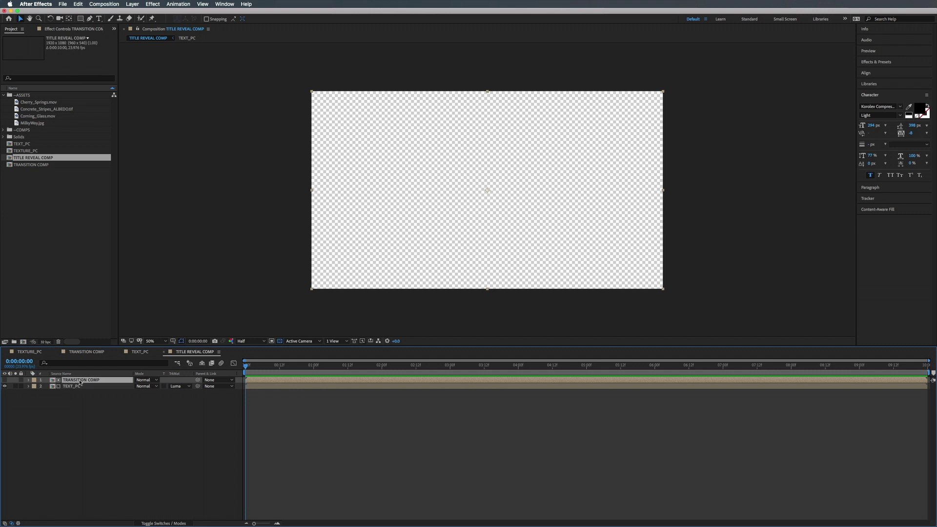
pyautogui.press('super+d')
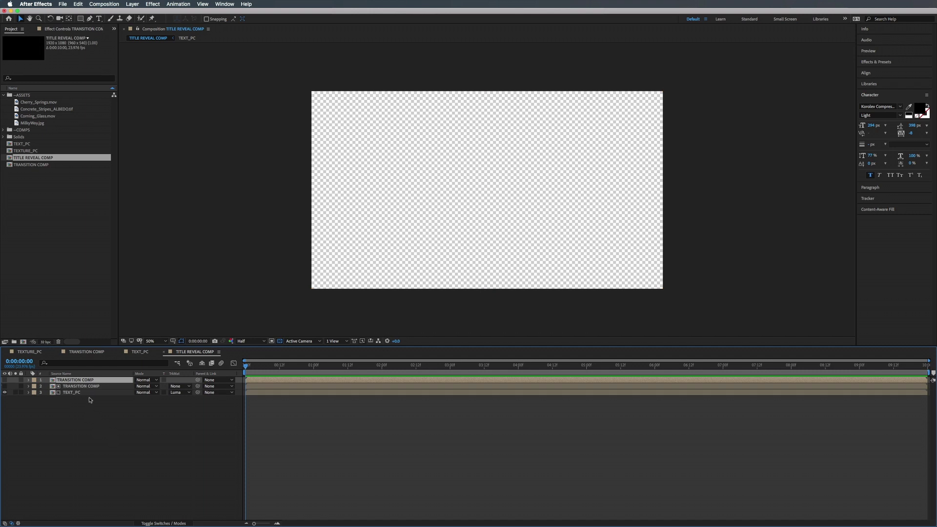
# Step: Add an adjustment layer above the lower TRANSITION COMP matte layer and rename it Blur
pyautogui.click(84, 387)
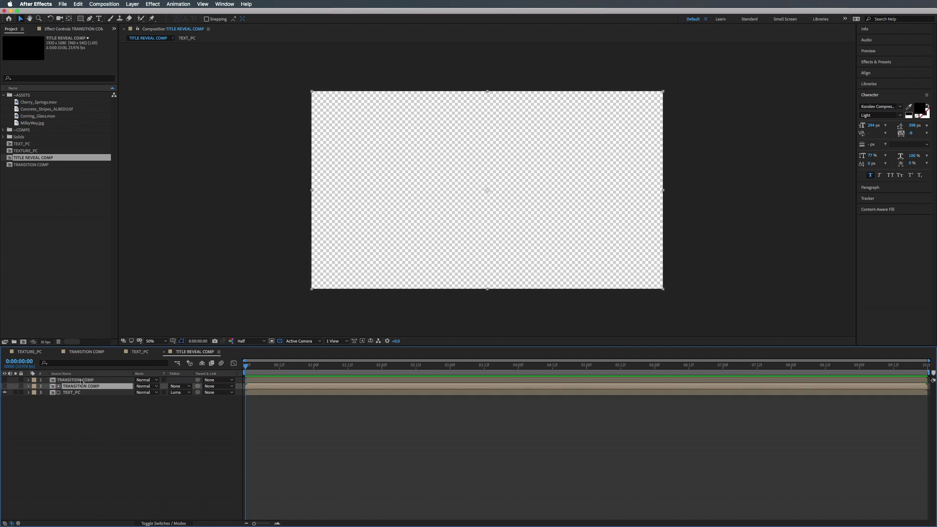
pyautogui.rightClick(124, 450)
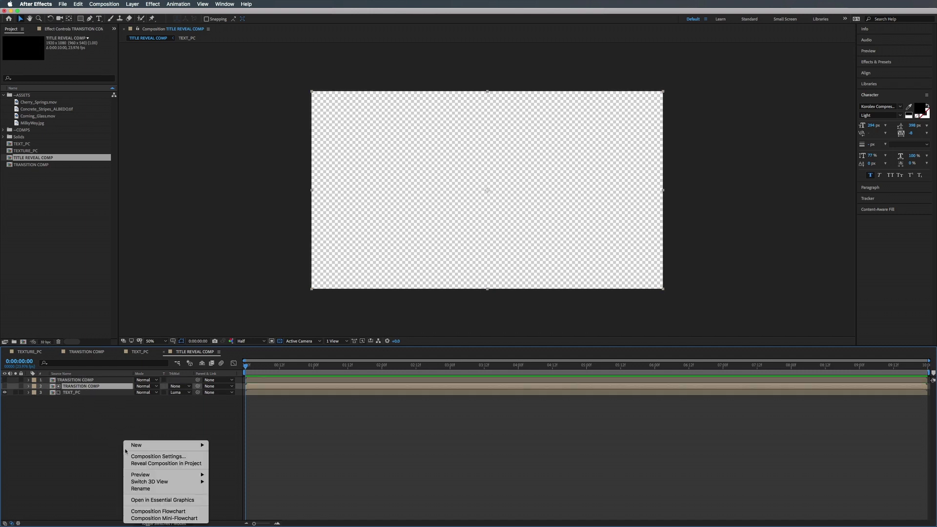
pyautogui.moveTo(142, 445)
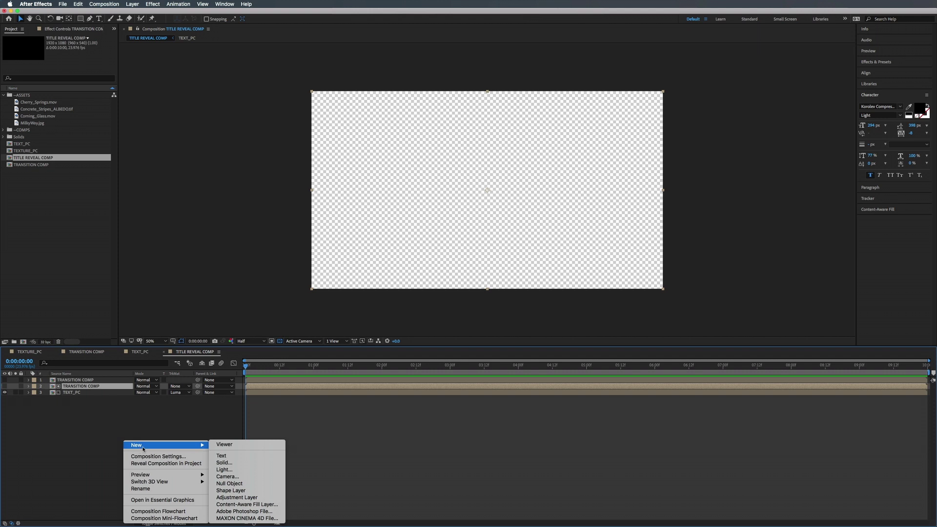
pyautogui.click(244, 498)
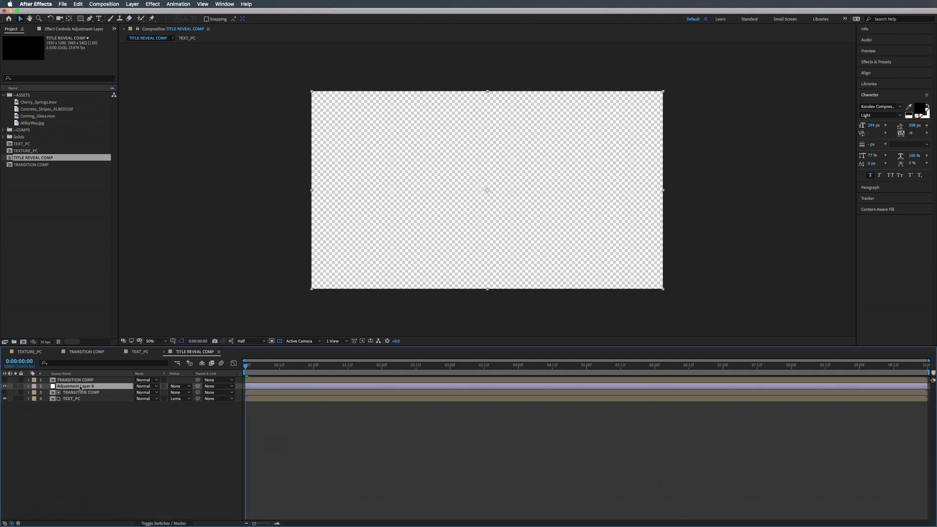
pyautogui.press('Return')
pyautogui.write('B')
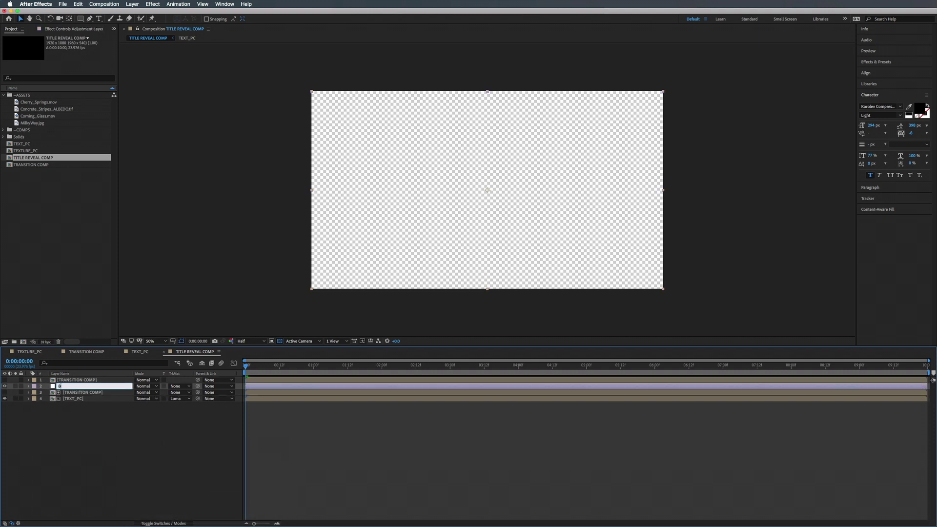
# Step: Rename the topmost TRANSITION COMP layer as Blur Matte
pyautogui.click(73, 380)
pyautogui.press('Return')
pyautogui.write('Blur')
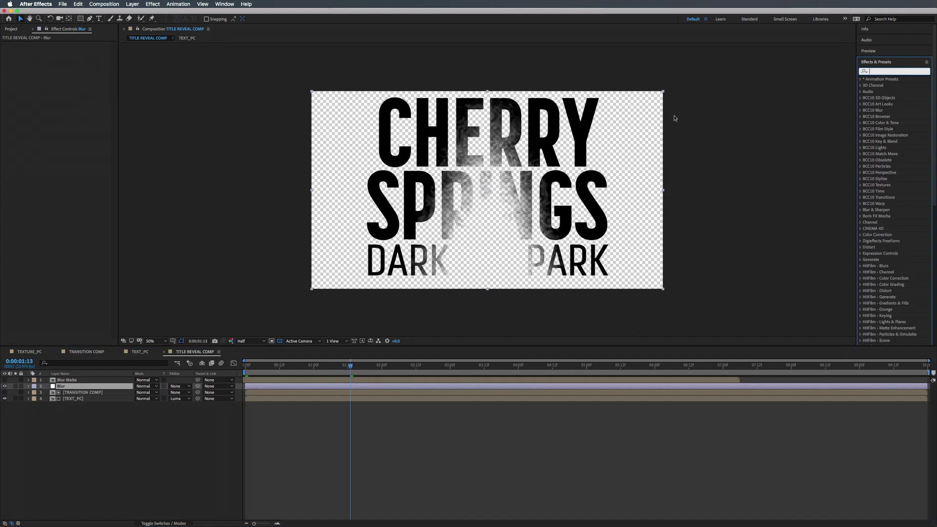
# Step: Apply the Compound Blur effect to the Blur adjustment layer and scrub through the start of the reveal
pyautogui.write('comp')
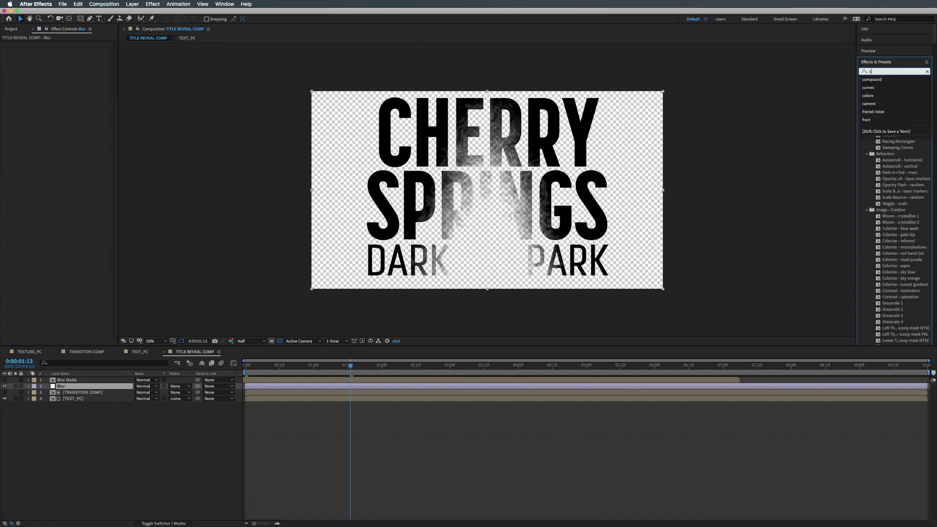
pyautogui.click(872, 44)
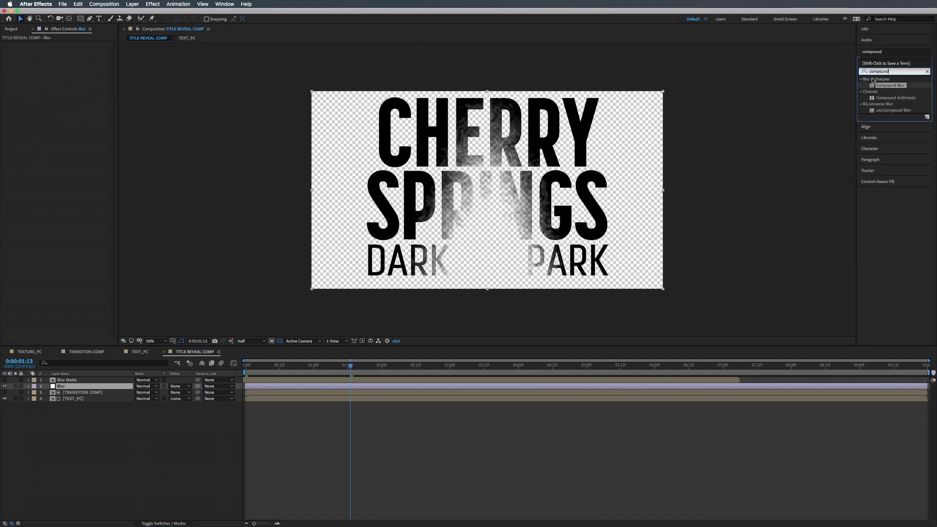
pyautogui.moveTo(887, 85); pyautogui.dragTo(331, 386)
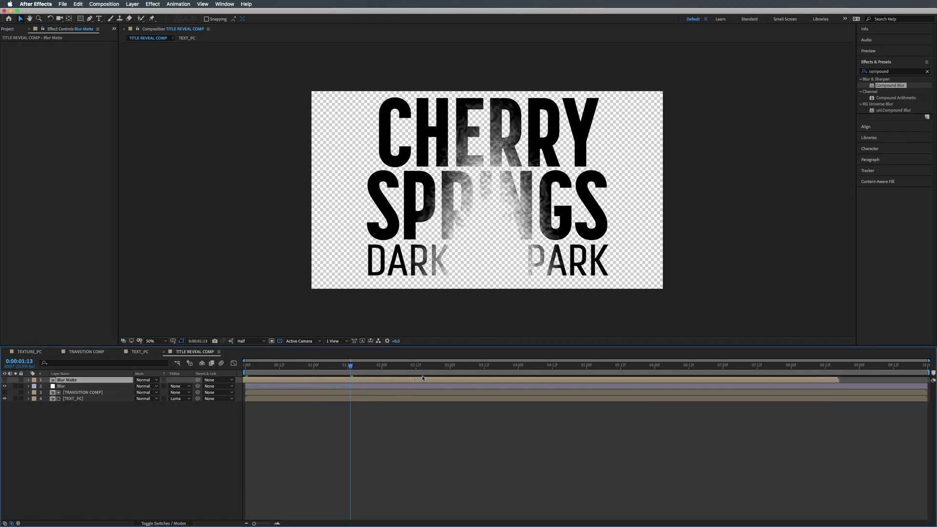
pyautogui.click(246, 365)
pyautogui.moveTo(245, 365); pyautogui.dragTo(347, 371)
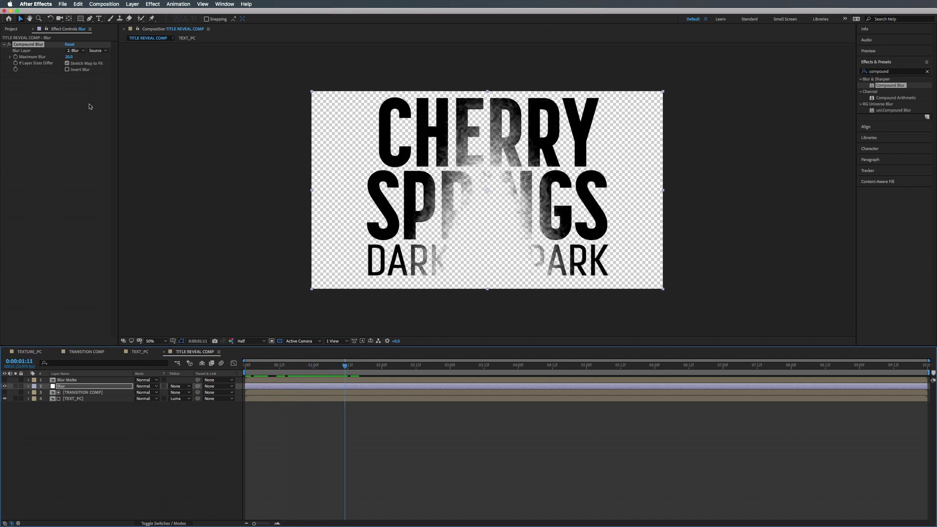
# Step: Invert the Compound Blur, set its blur layer to Blur Matte, and change that layer's source option
pyautogui.click(67, 69)
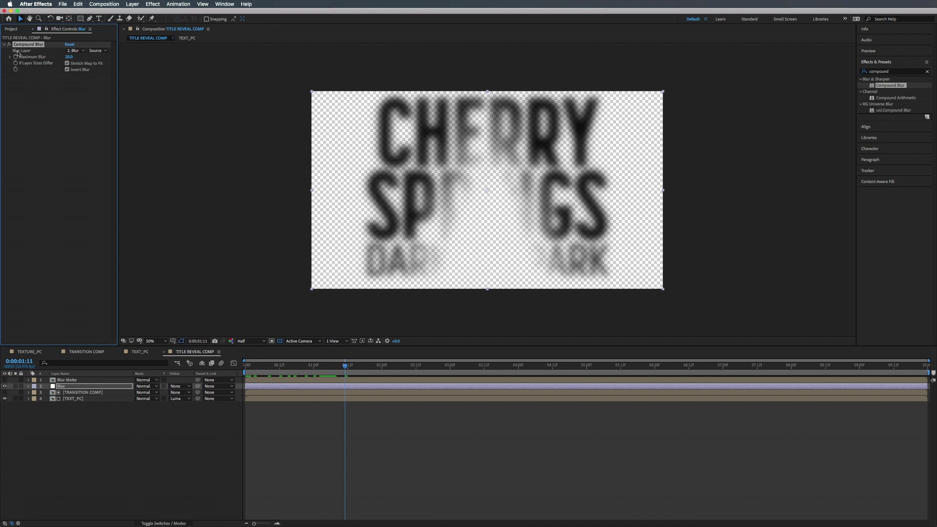
pyautogui.click(69, 51)
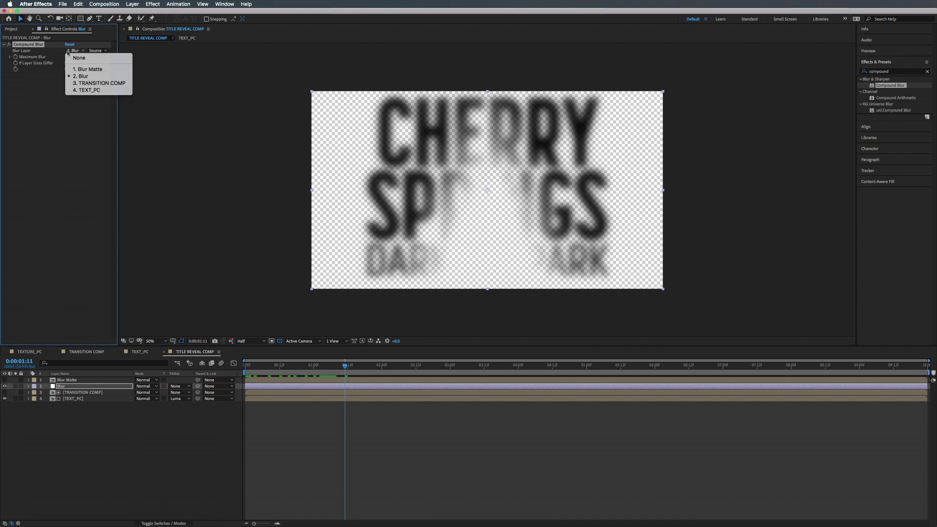
pyautogui.click(91, 70)
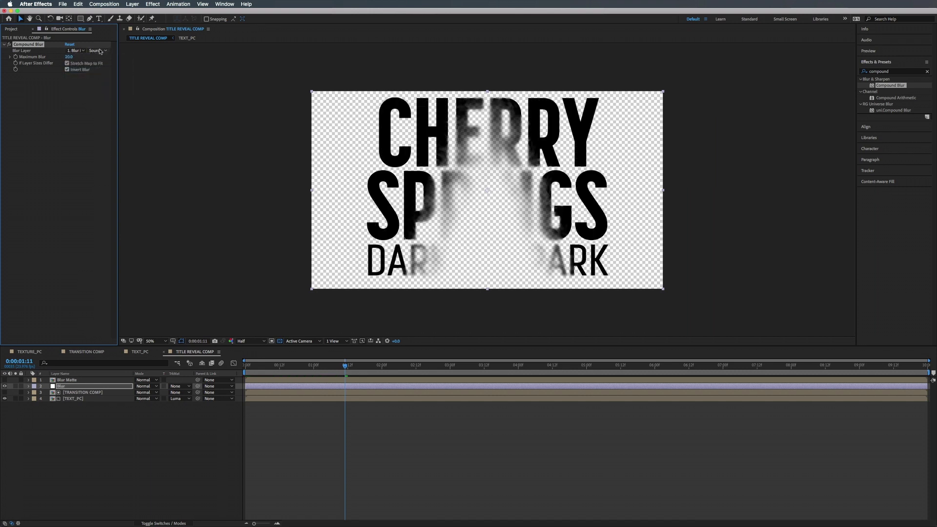
pyautogui.click(100, 51)
pyautogui.click(100, 73)
# Step: Apply Curves to the Blur Matte layer, shape the RGB curve into a gentle S to add contrast, and preview the reveal
pyautogui.click(72, 380)
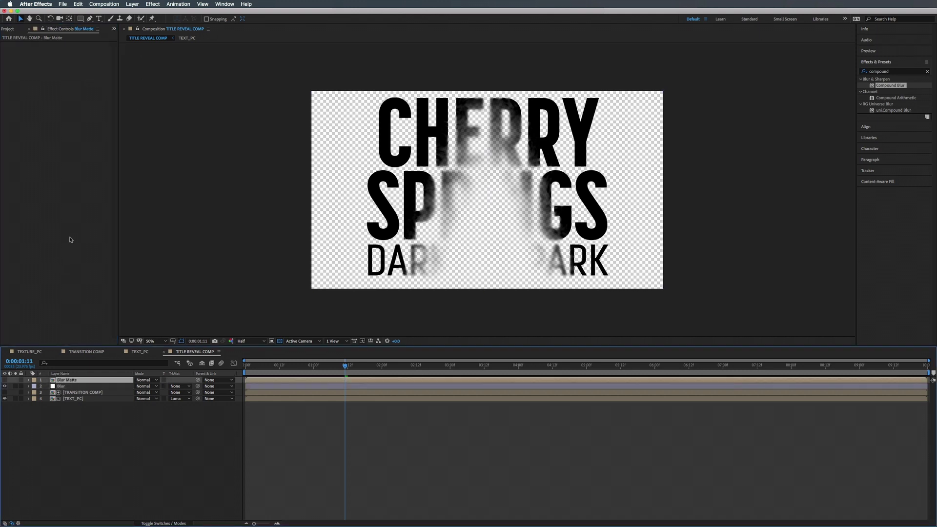
pyautogui.click(886, 73)
pyautogui.write('curves')
pyautogui.moveTo(888, 104); pyautogui.dragTo(81, 93)
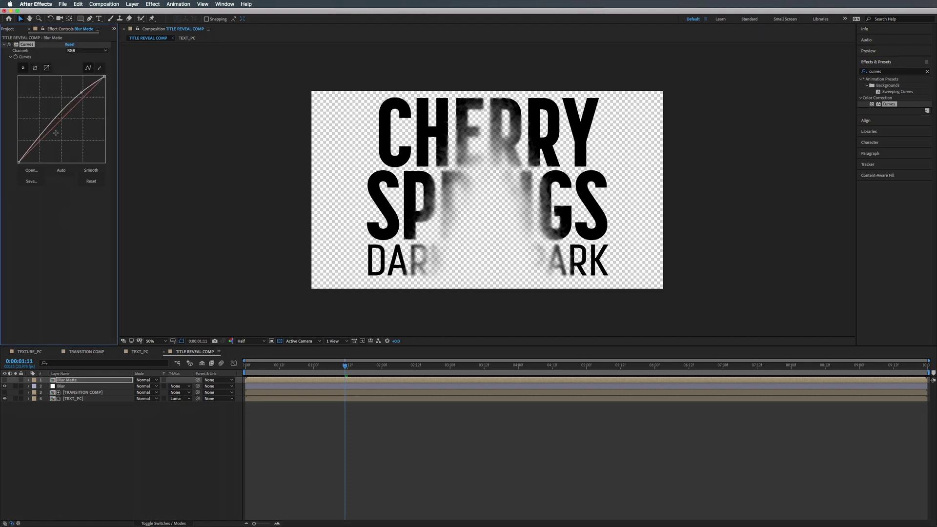
pyautogui.moveTo(41, 138); pyautogui.dragTo(45, 144)
pyautogui.moveTo(81, 92); pyautogui.dragTo(79, 91)
pyautogui.press('space')
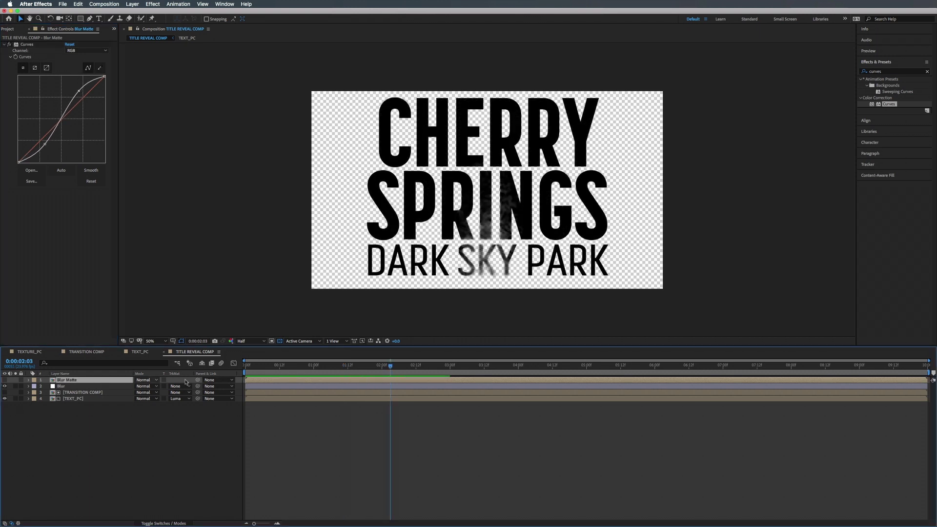
pyautogui.moveTo(258, 379); pyautogui.dragTo(324, 366)
pyautogui.click(288, 365)
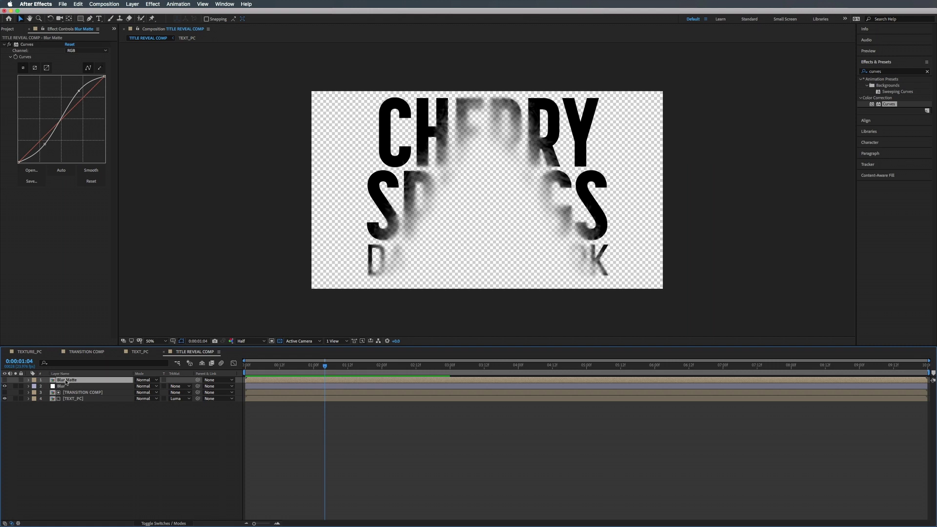
# Step: Duplicate the Blur Matte layer and rename the copy as Disp Map
pyautogui.press('super+d')
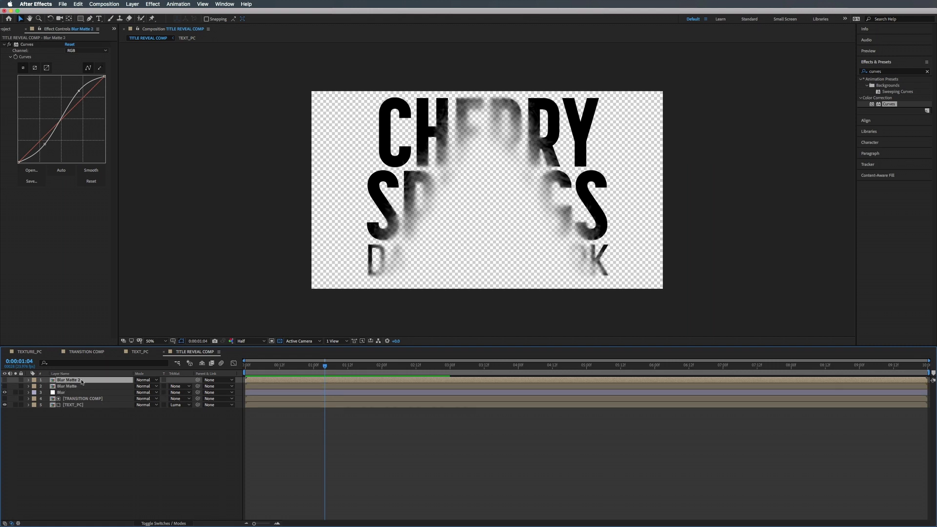
pyautogui.press('Return')
pyautogui.write('Disp')
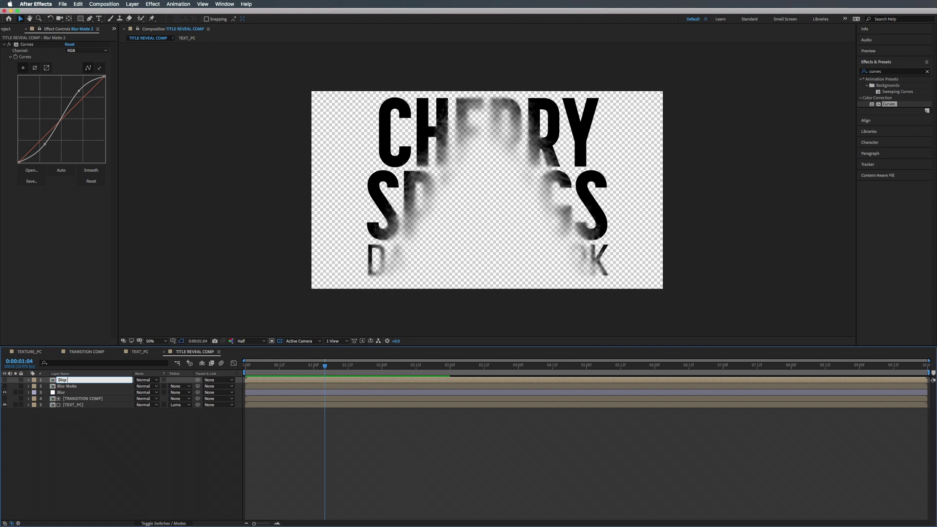
pyautogui.write(' Map')
pyautogui.press('Return')
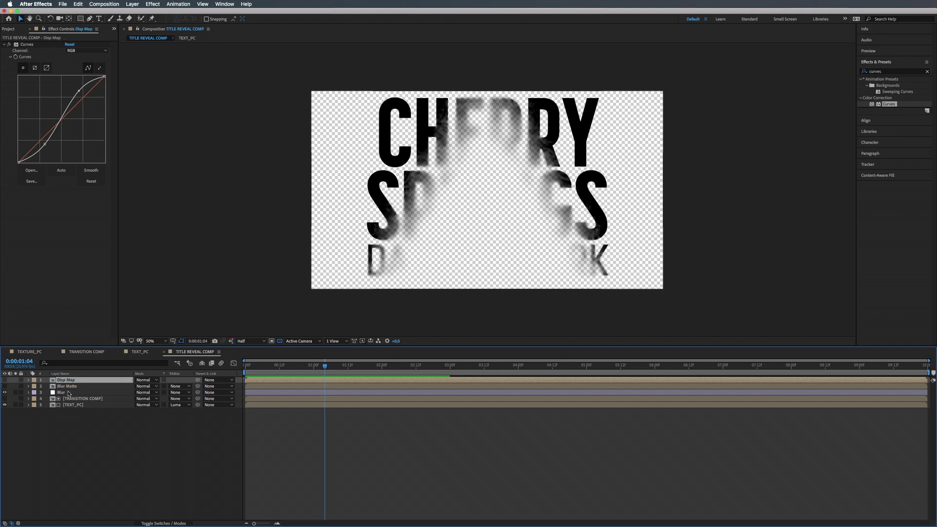
# Step: Add an adjustment layer between Disp Map and Blur Matte and rename it Disp
pyautogui.click(66, 387)
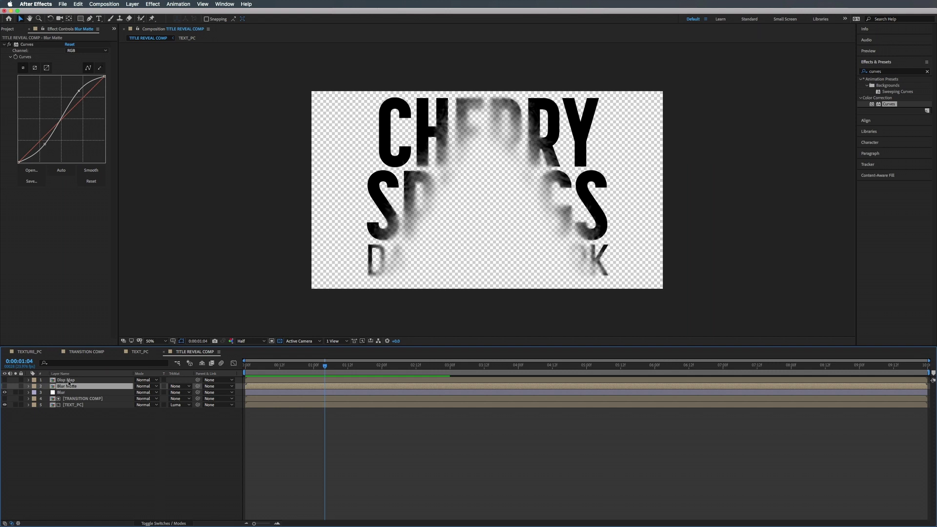
pyautogui.rightClick(79, 441)
pyautogui.moveTo(101, 448)
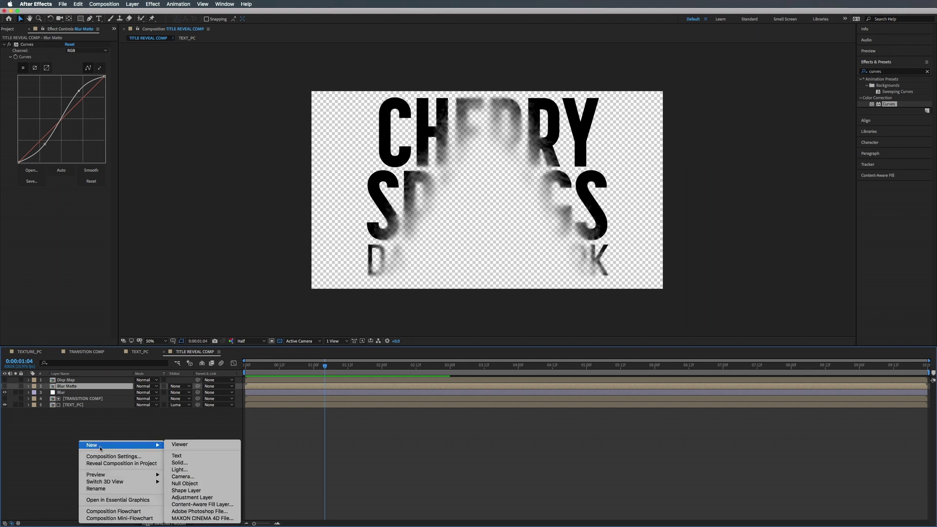
pyautogui.click(191, 497)
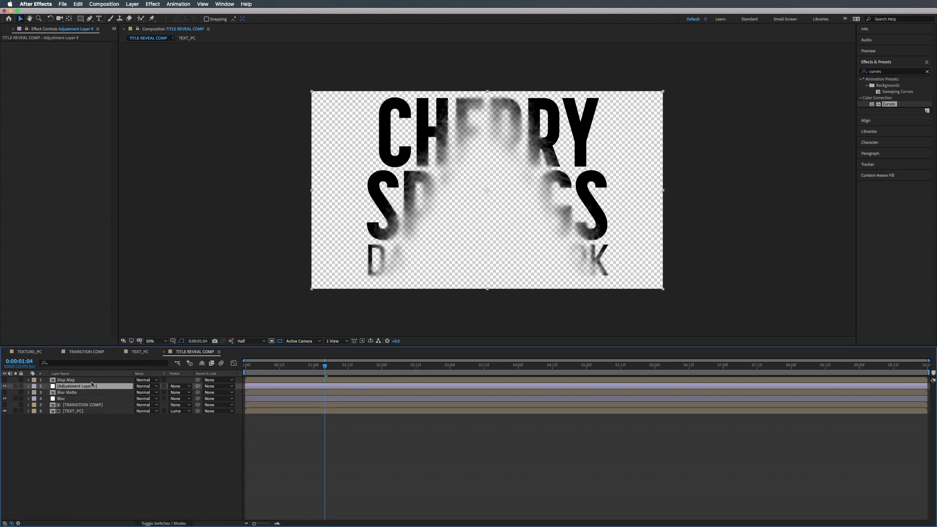
pyautogui.press('Return')
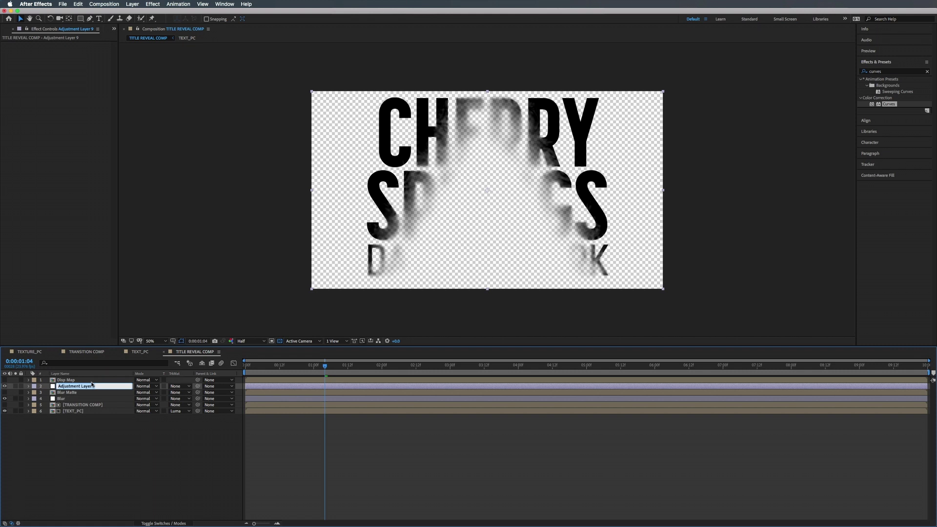
pyautogui.write('Disp')
pyautogui.press('Return')
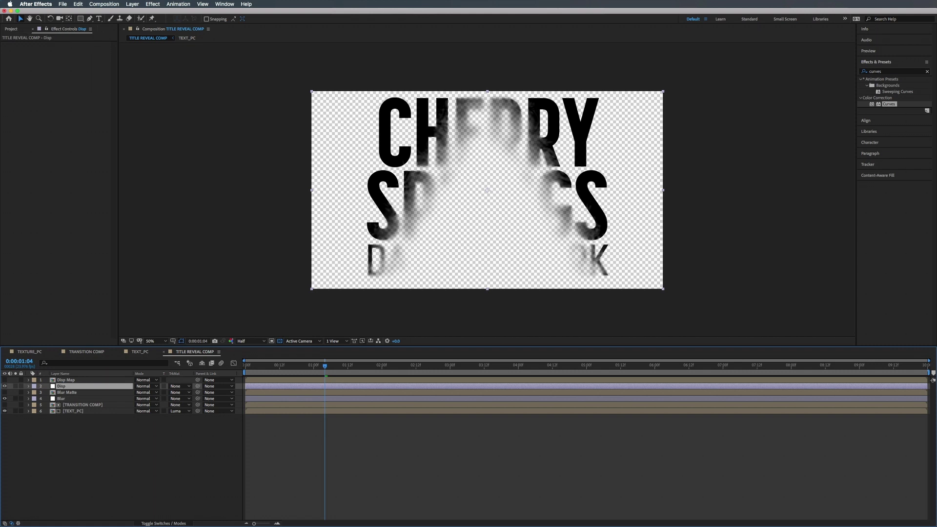
# Step: Apply the Transform effect to the Disp layer and add the Displacement Map effect beneath it
pyautogui.click(882, 73)
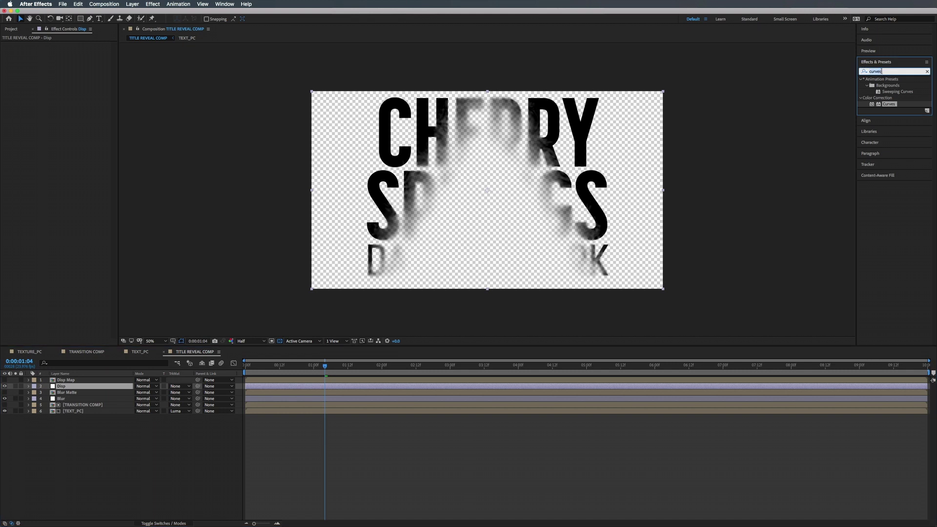
pyautogui.write('trans')
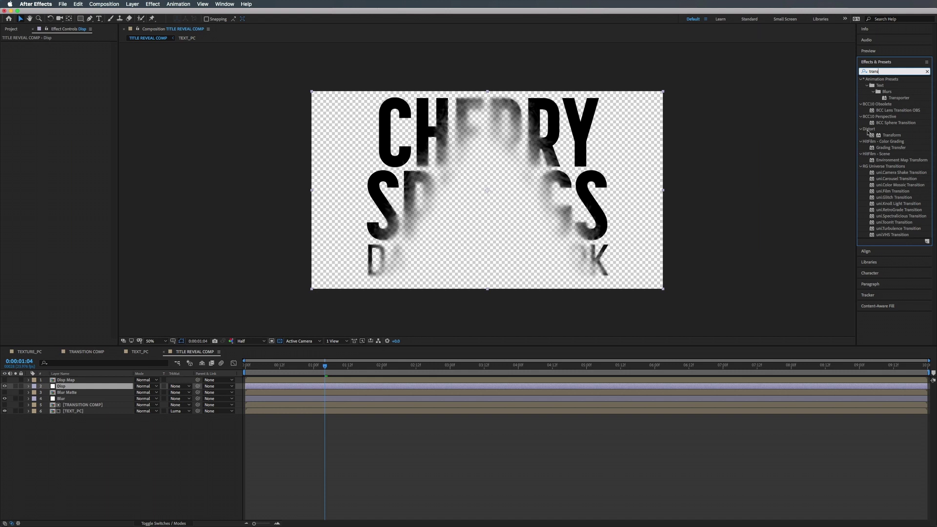
pyautogui.moveTo(890, 137); pyautogui.dragTo(67, 386)
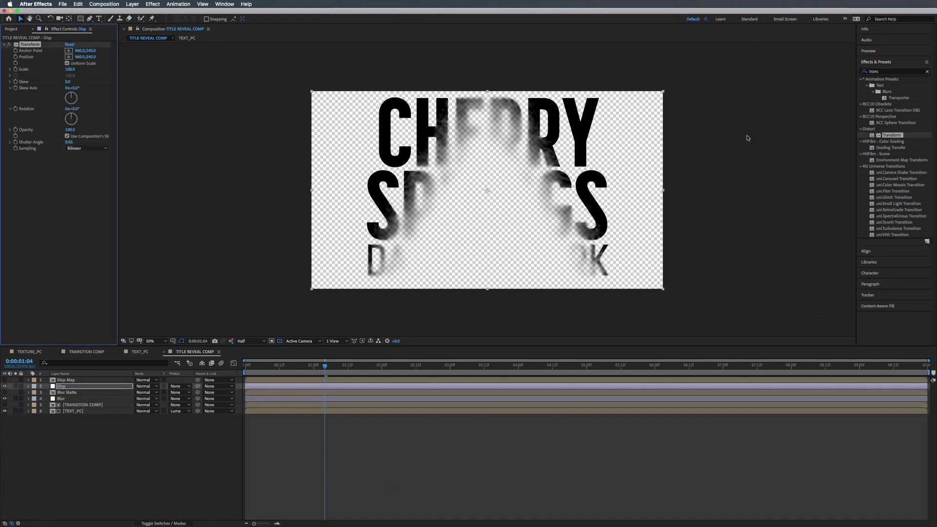
pyautogui.click(886, 73)
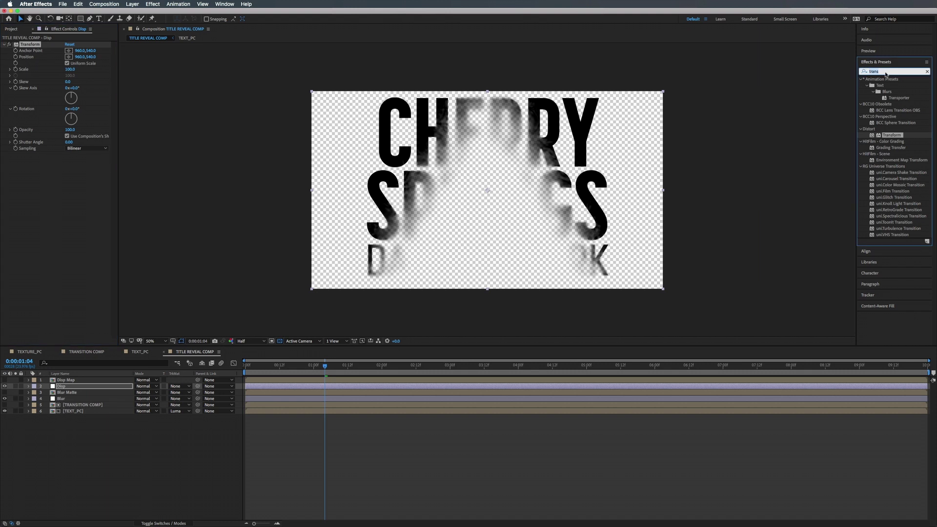
pyautogui.write('displacement m')
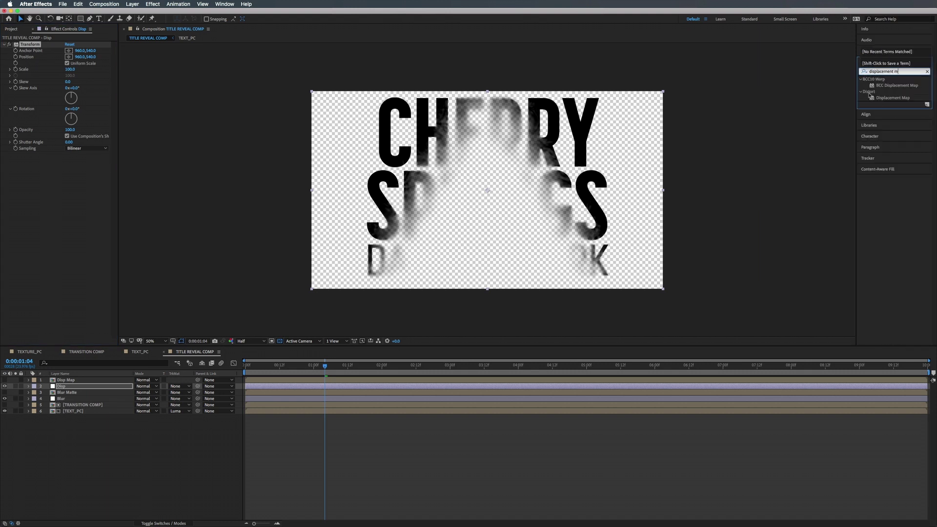
pyautogui.moveTo(893, 97); pyautogui.dragTo(69, 215)
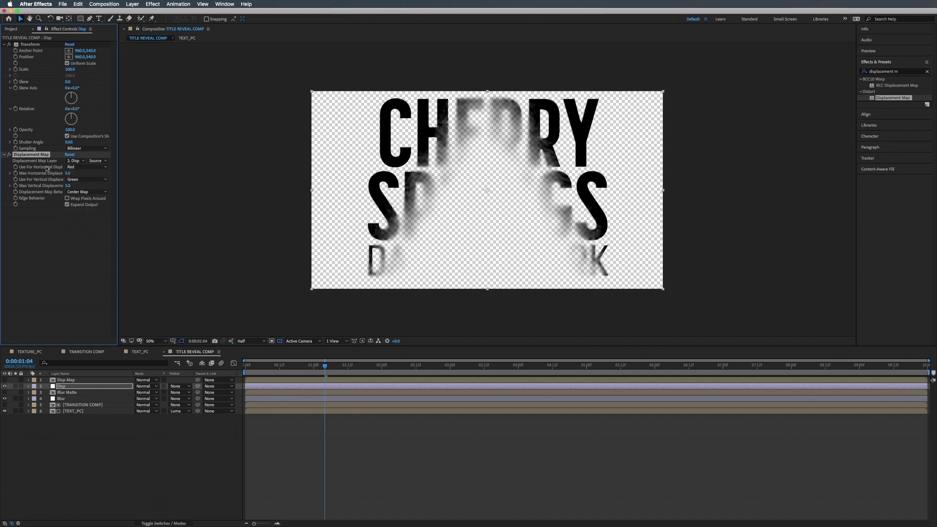
# Step: Set the Displacement Map to use Luminance for both horizontal and vertical displacement
pyautogui.click(82, 168)
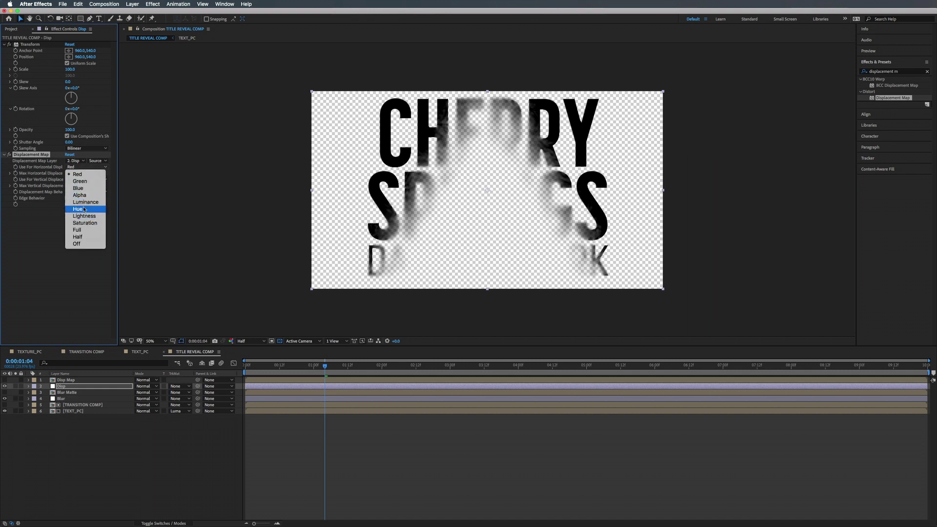
pyautogui.click(80, 190)
pyautogui.click(79, 180)
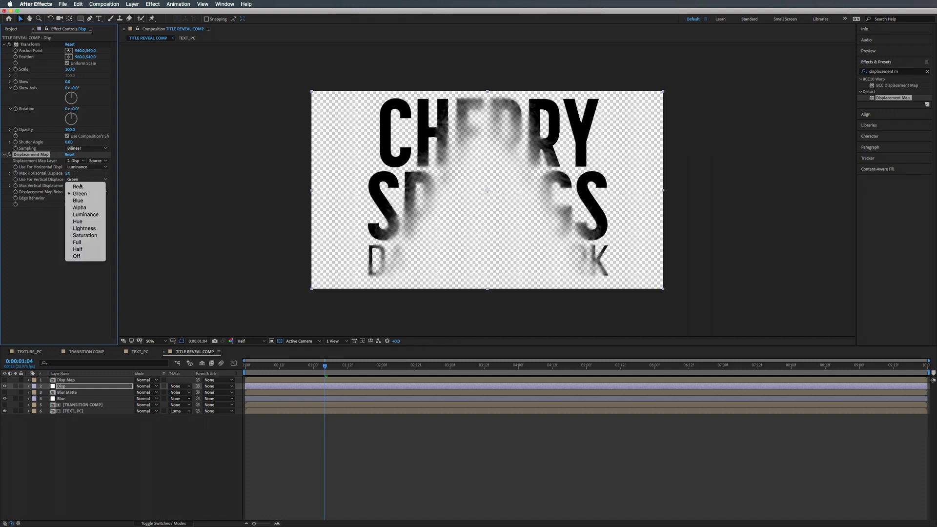
pyautogui.click(81, 215)
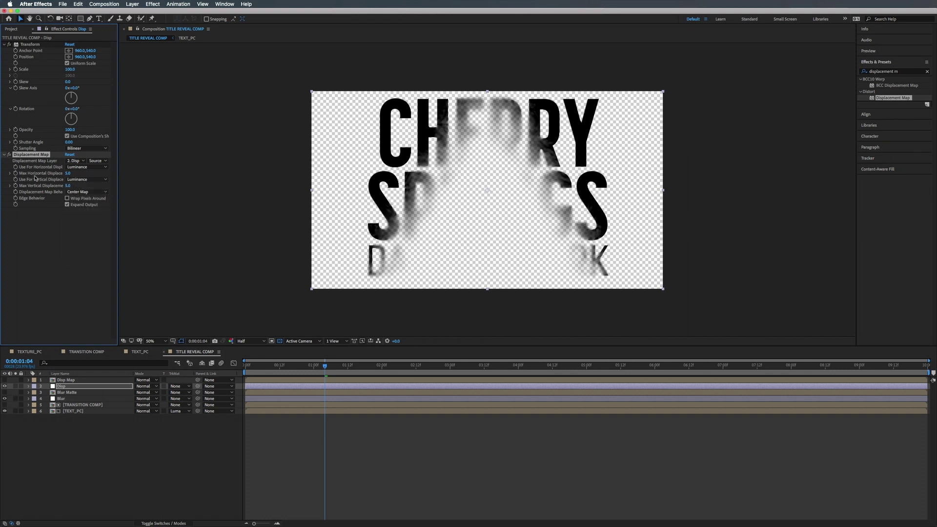
# Step: Set the Displacement Map's maximum horizontal displacement to 0 and its maximum vertical displacement to 55
pyautogui.click(68, 173)
pyautogui.write('0')
pyautogui.press('Return')
pyautogui.moveTo(68, 186); pyautogui.dragTo(85, 185)
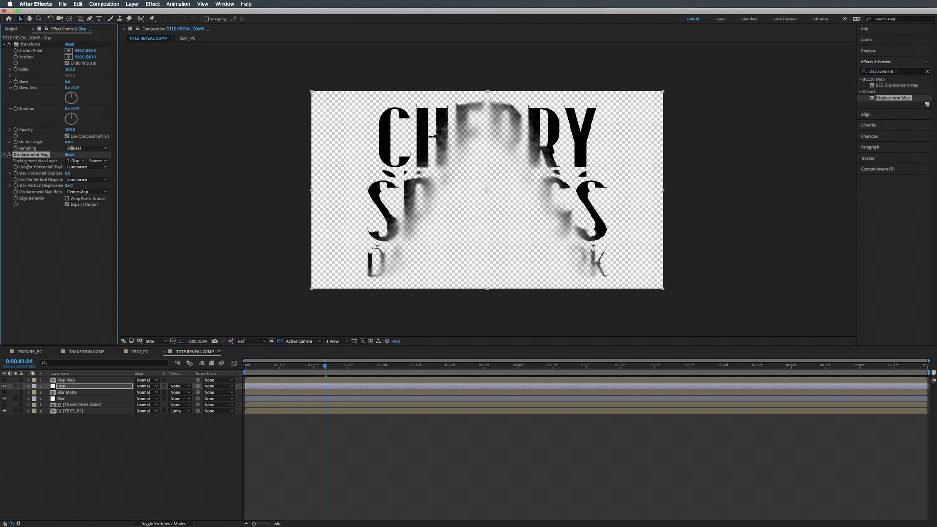
# Step: Use the Disp Map layer with Effects & Masks as the displacement map layer, and test maximum vertical displacement at 75 before returning it to 55
pyautogui.click(73, 161)
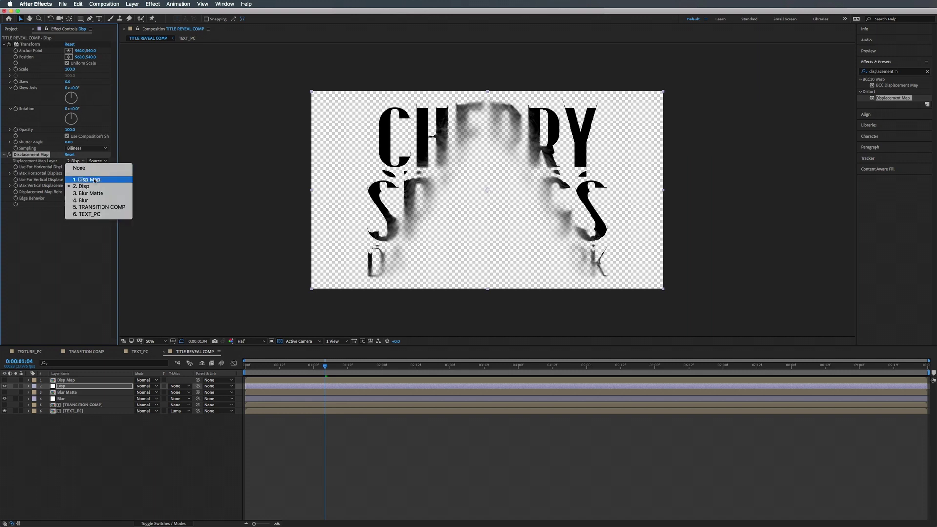
pyautogui.click(94, 181)
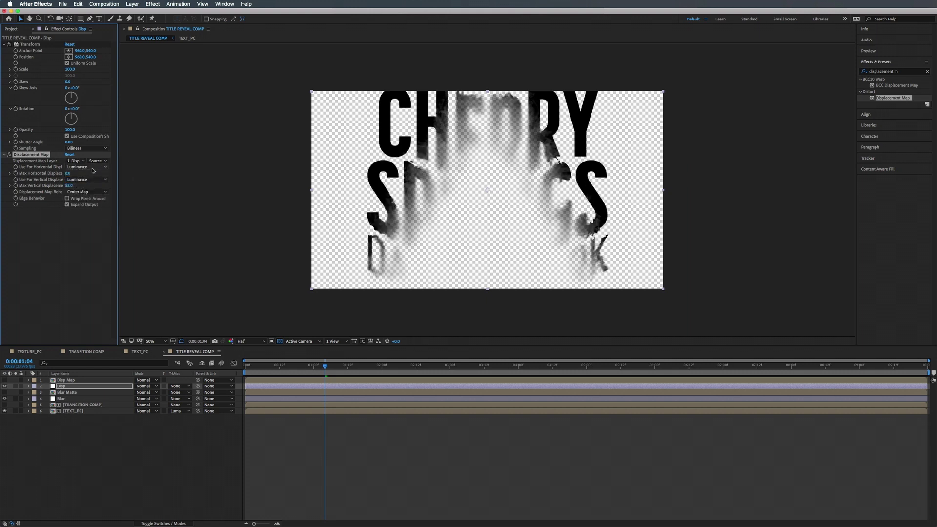
pyautogui.click(98, 161)
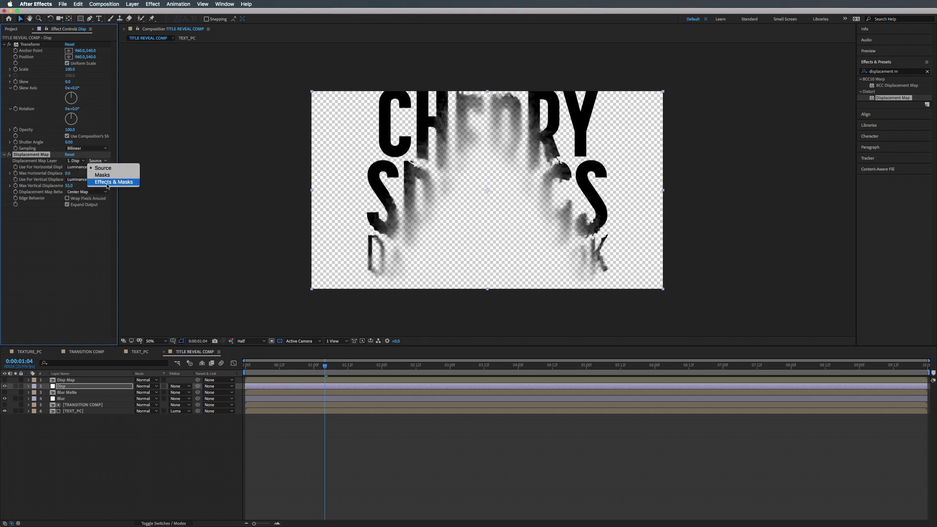
pyautogui.click(107, 182)
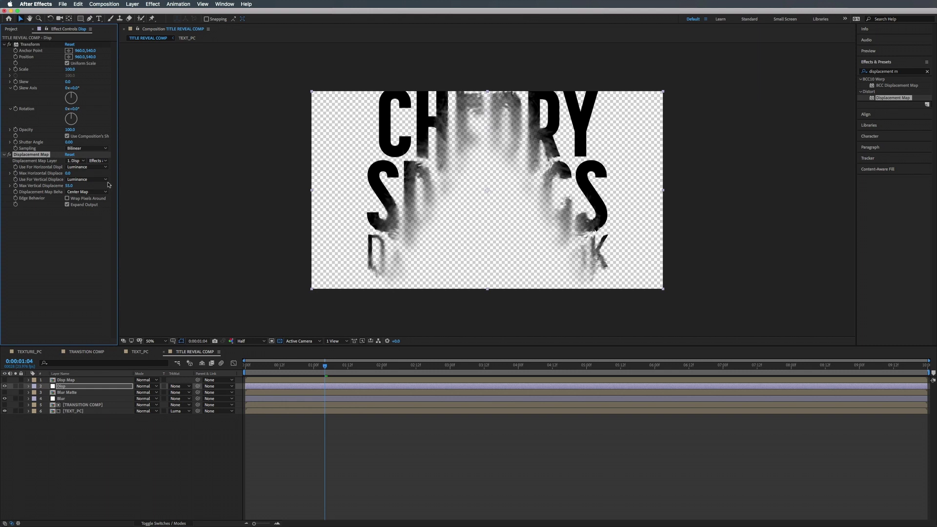
pyautogui.moveTo(69, 186); pyautogui.dragTo(76, 186)
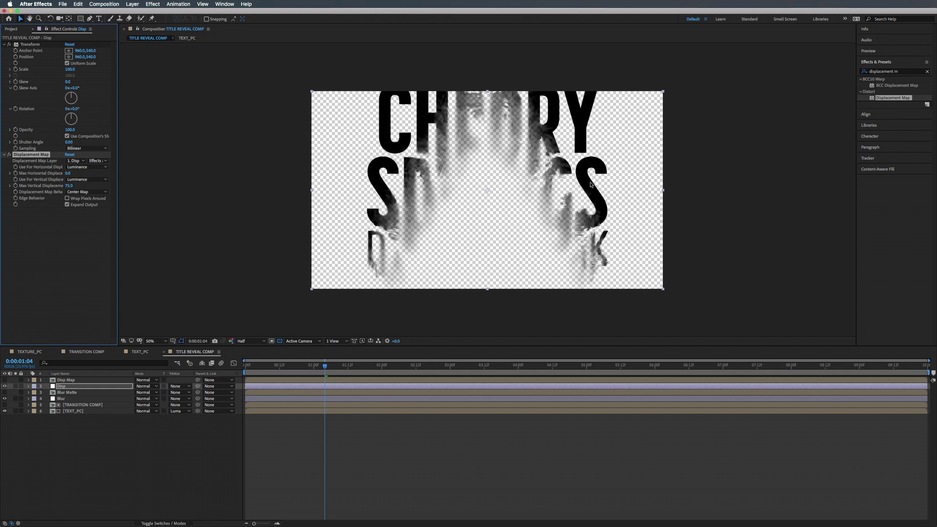
pyautogui.moveTo(71, 186); pyautogui.dragTo(68, 192)
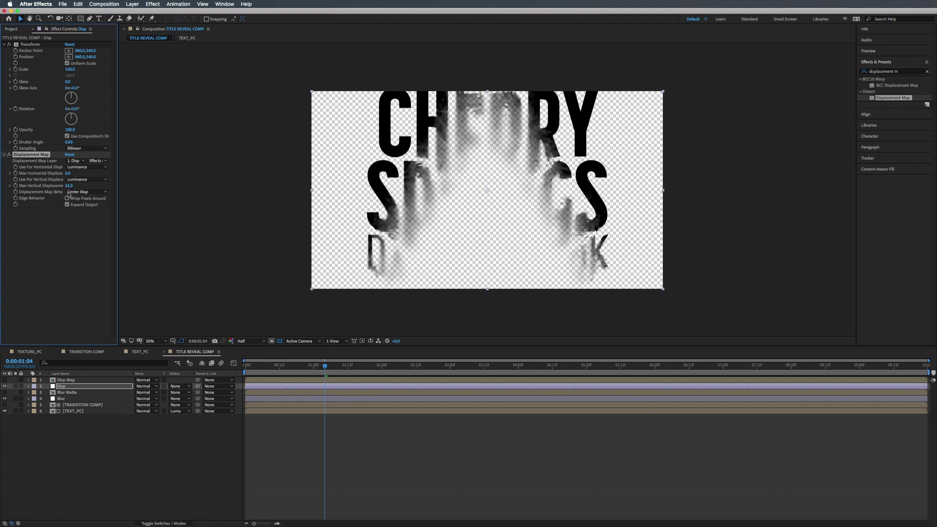
# Step: Add a Position expression to the Disp layer's Transform effect that adds the Displacement Map's maximum horizontal and vertical displacements to value, and preview the reveal
pyautogui.keyDown('alt'); pyautogui.click(16, 57); pyautogui.keyUp('alt')
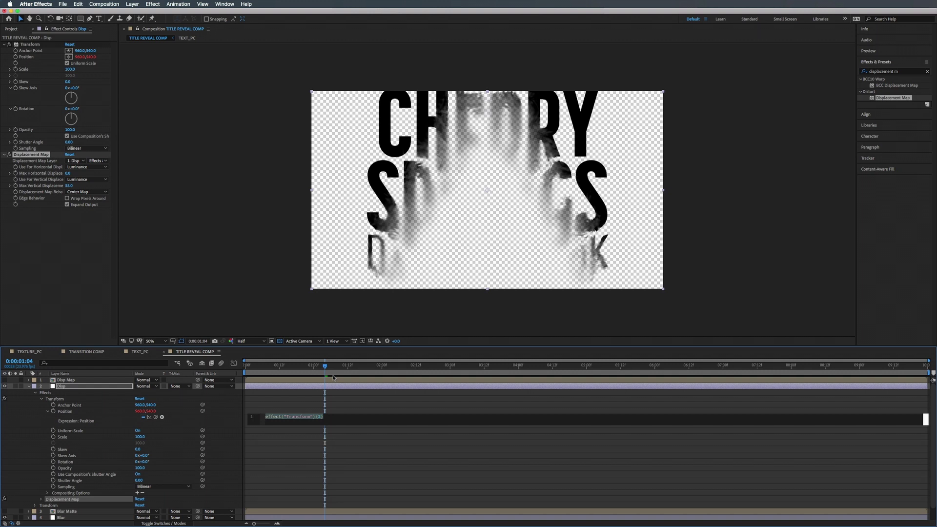
pyautogui.write('value')
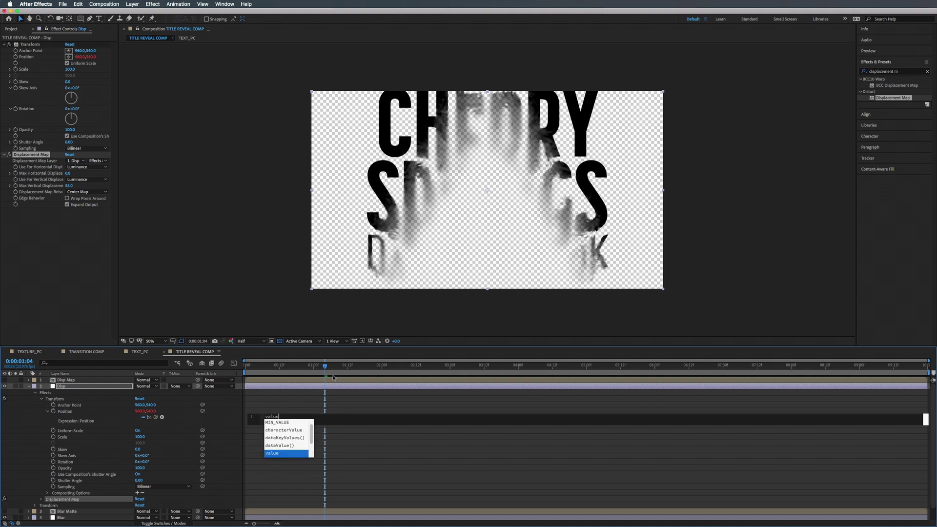
pyautogui.write('+[')
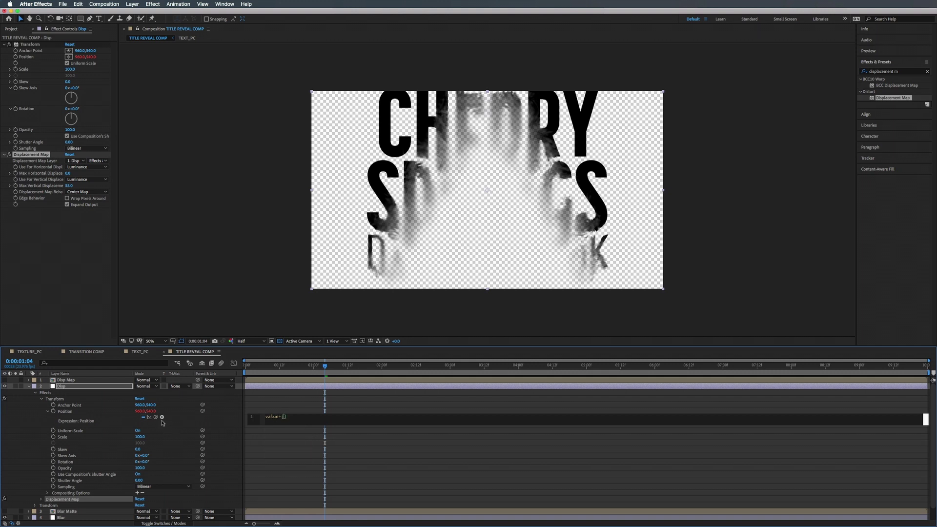
pyautogui.moveTo(159, 418); pyautogui.dragTo(37, 174)
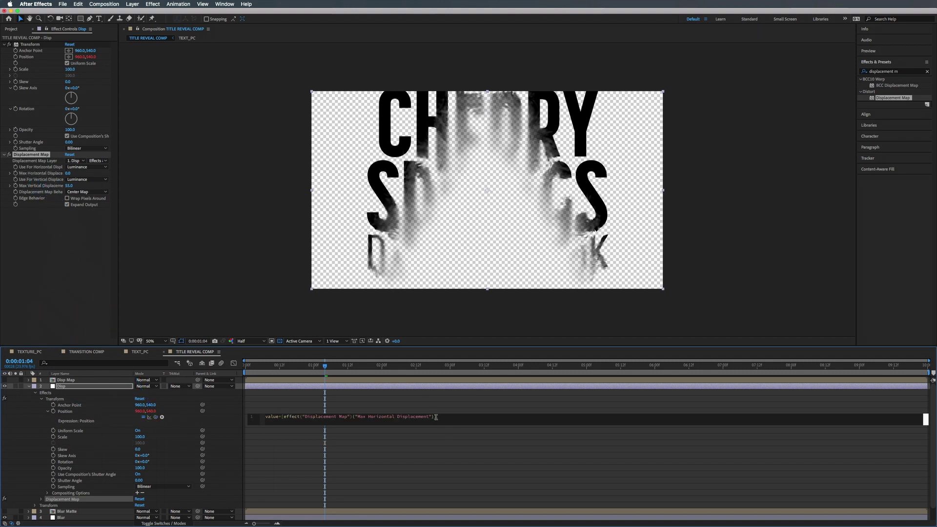
pyautogui.write(',')
pyautogui.moveTo(156, 418); pyautogui.dragTo(38, 188)
pyautogui.write(';')
pyautogui.moveTo(458, 367); pyautogui.dragTo(308, 366)
pyautogui.press('space')
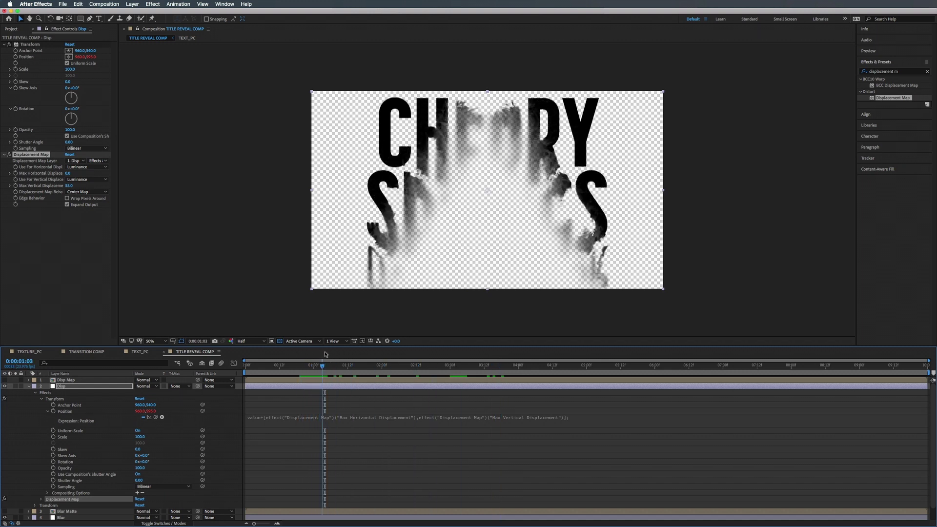
pyautogui.press('space')
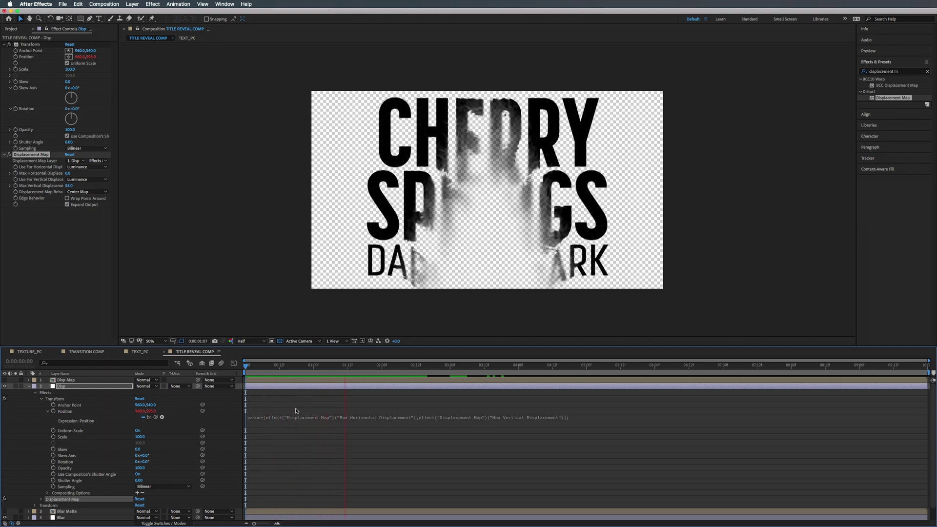
pyautogui.press('space')
# Step: Check the reveal at 0:00:01:03 and set the Displacement Map's maximum vertical displacement to 51
pyautogui.moveTo(293, 366); pyautogui.dragTo(322, 366)
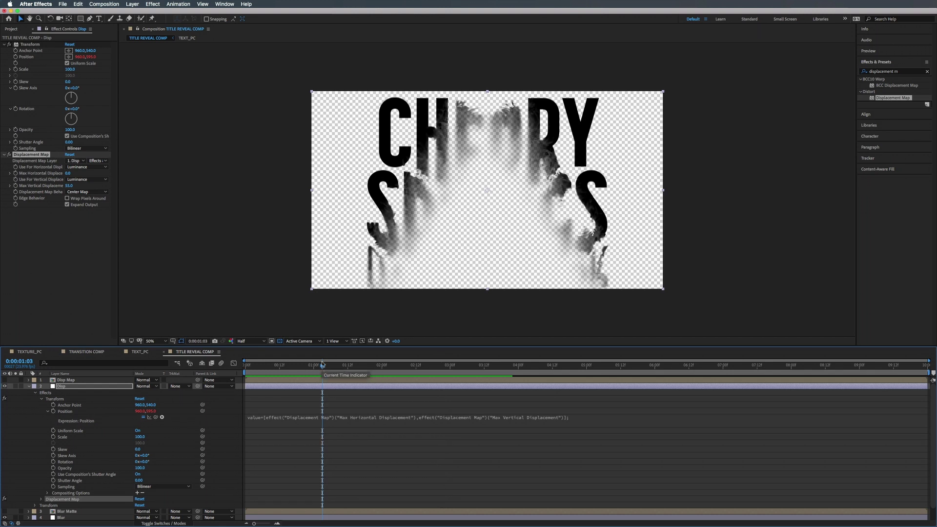
pyautogui.click(67, 186)
pyautogui.click(68, 186)
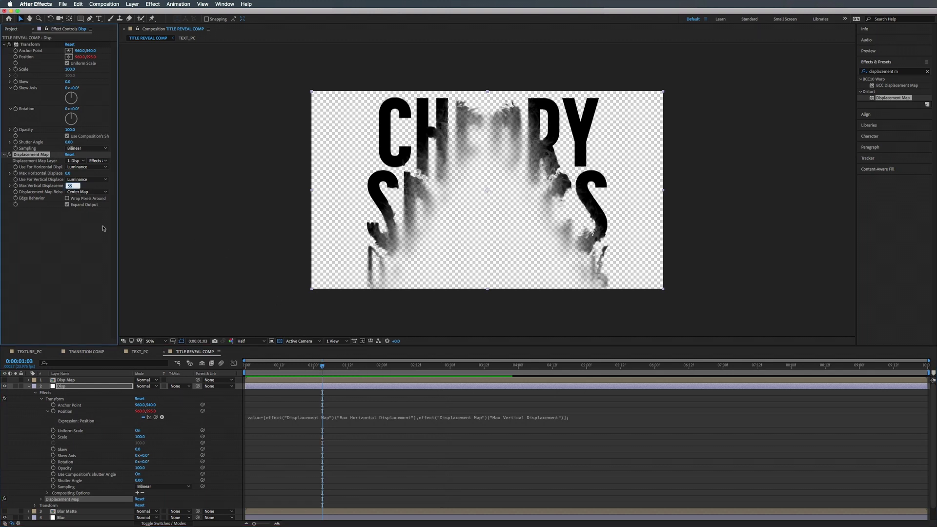
pyautogui.press('Down')
pyautogui.press('Down')
pyautogui.press('Down')
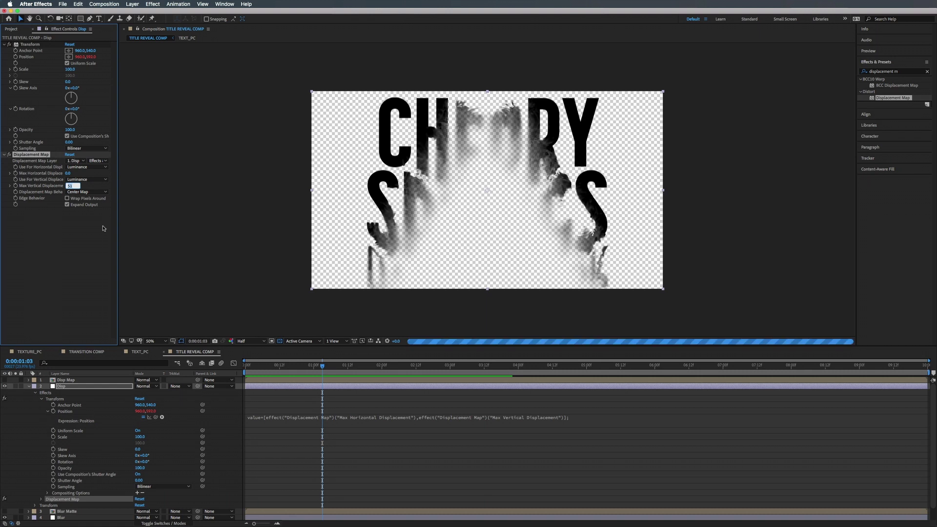
pyautogui.press('Down')
pyautogui.press('Down')
pyautogui.press('Down')
pyautogui.press('Down')
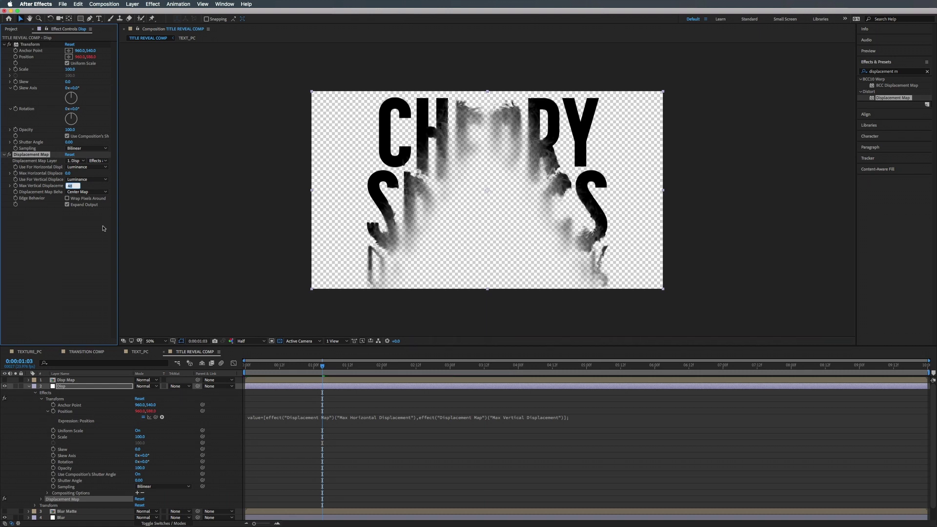
pyautogui.press('Up')
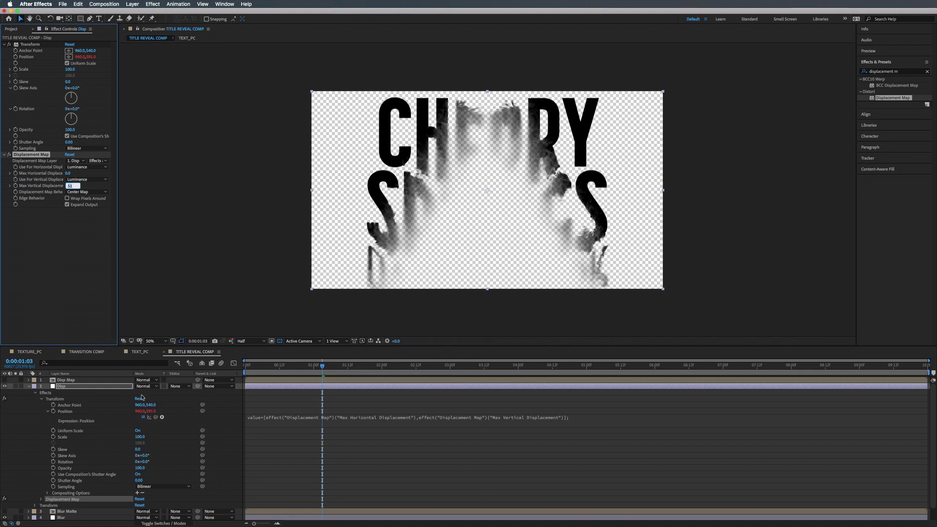
# Step: Move the Disp Map and Disp layers together below the Blur layer
pyautogui.click(29, 386)
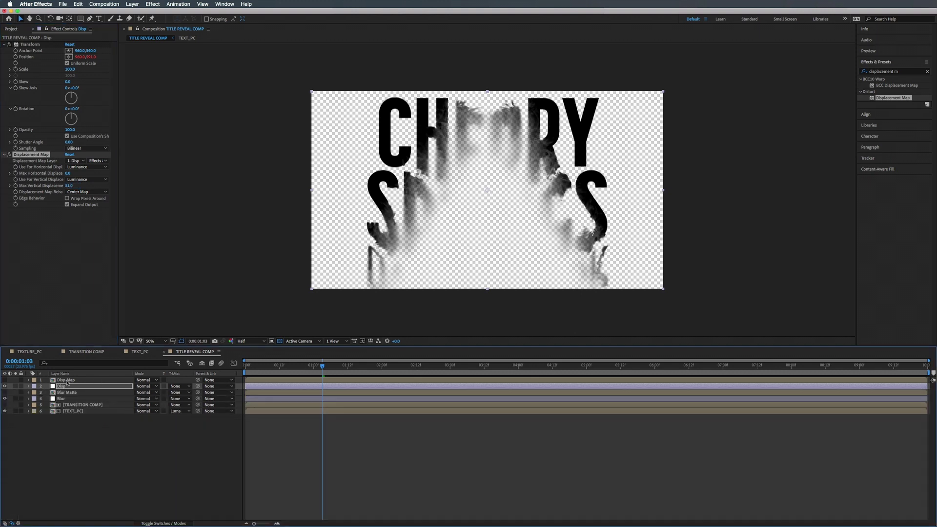
pyautogui.keyDown('shift'); pyautogui.click(68, 381); pyautogui.keyUp('shift')
pyautogui.moveTo(71, 383); pyautogui.dragTo(67, 401)
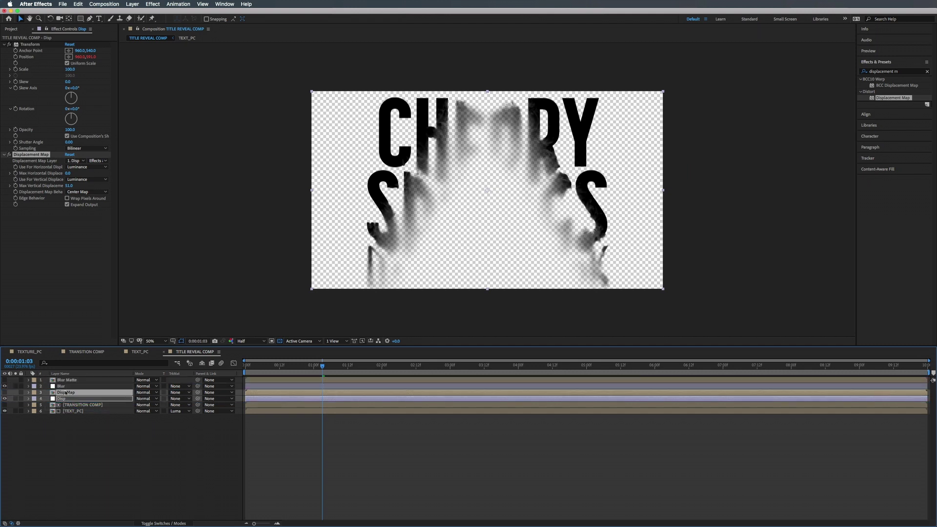
# Step: Shift the Blur Matte layer to start about six frames later in the timeline, and preview the reveal
pyautogui.click(258, 381)
pyautogui.moveTo(299, 365); pyautogui.dragTo(307, 365)
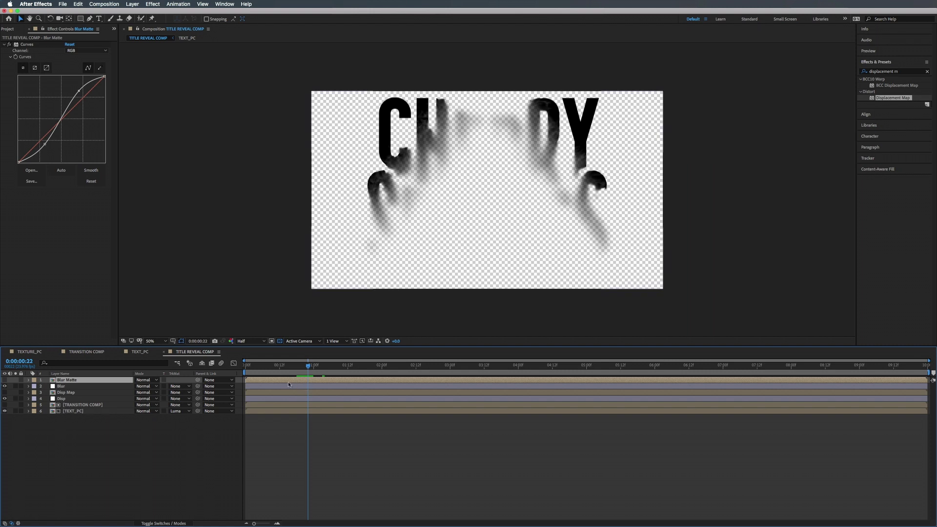
pyautogui.moveTo(268, 378); pyautogui.dragTo(271, 379)
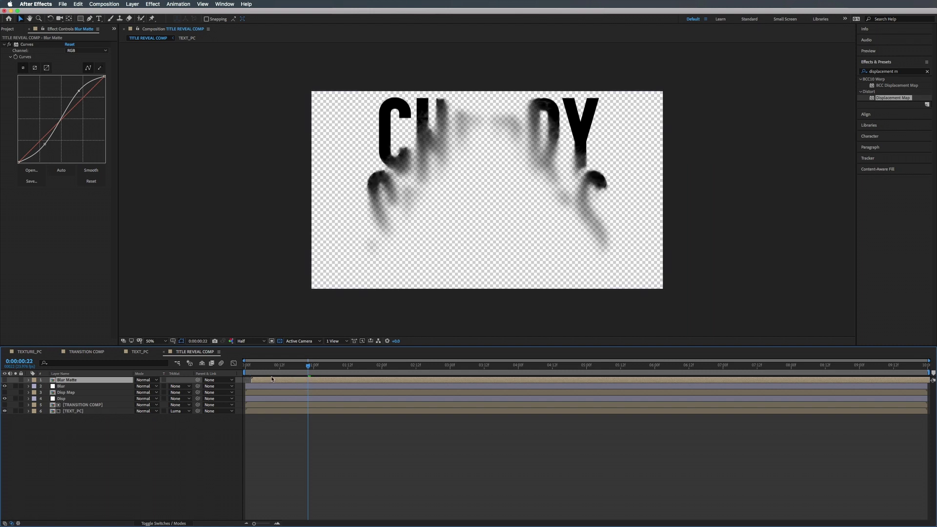
pyautogui.press('Home')
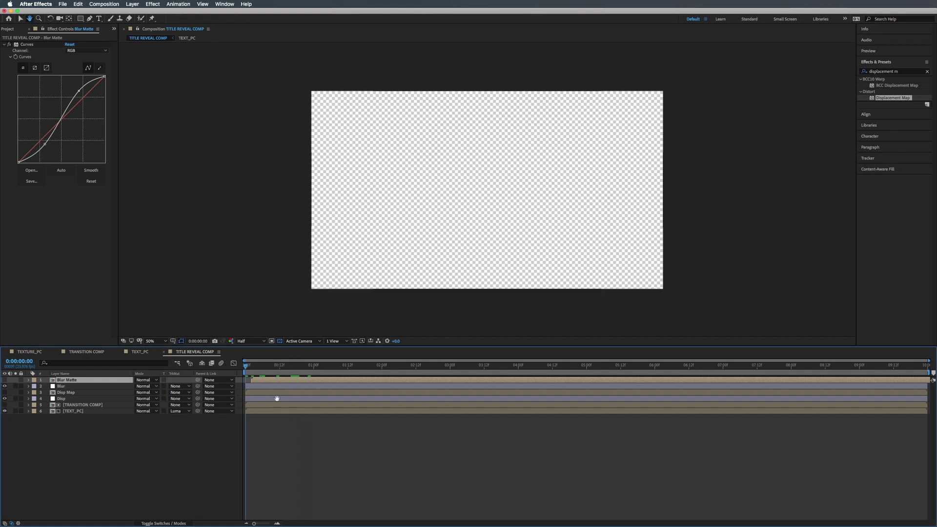
pyautogui.press('space')
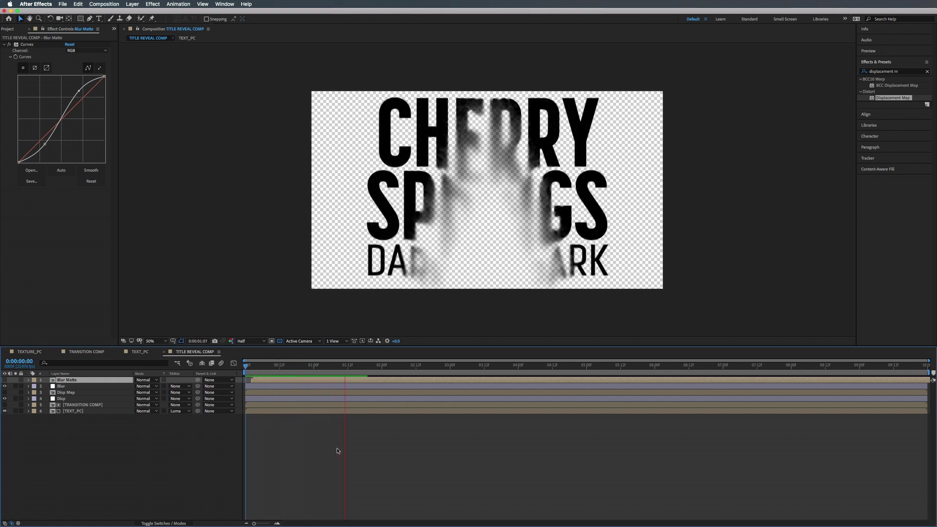
pyautogui.press('space')
pyautogui.moveTo(271, 380); pyautogui.dragTo(212, 365)
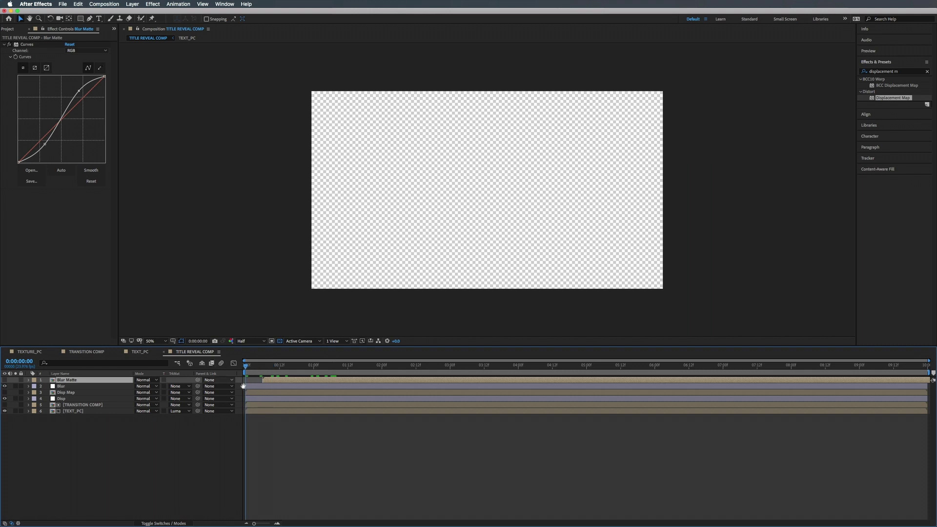
pyautogui.press('space')
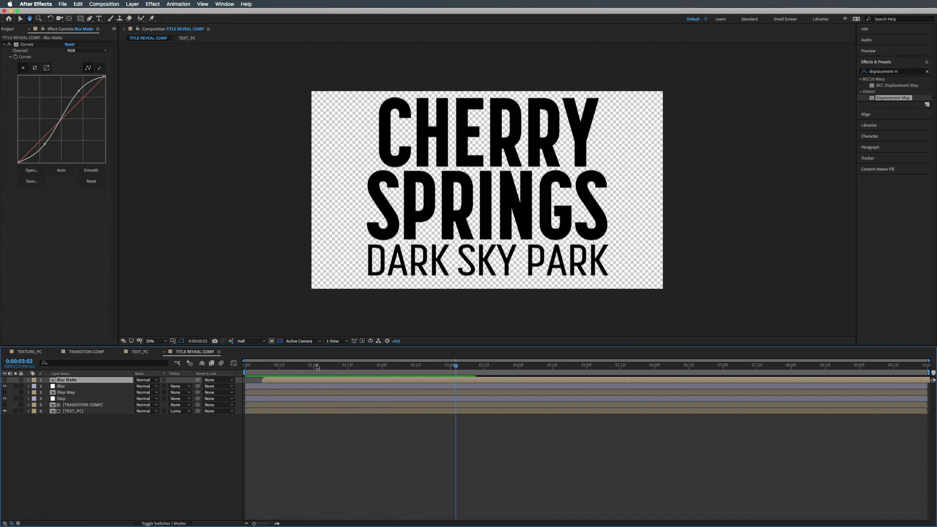
pyautogui.press('space')
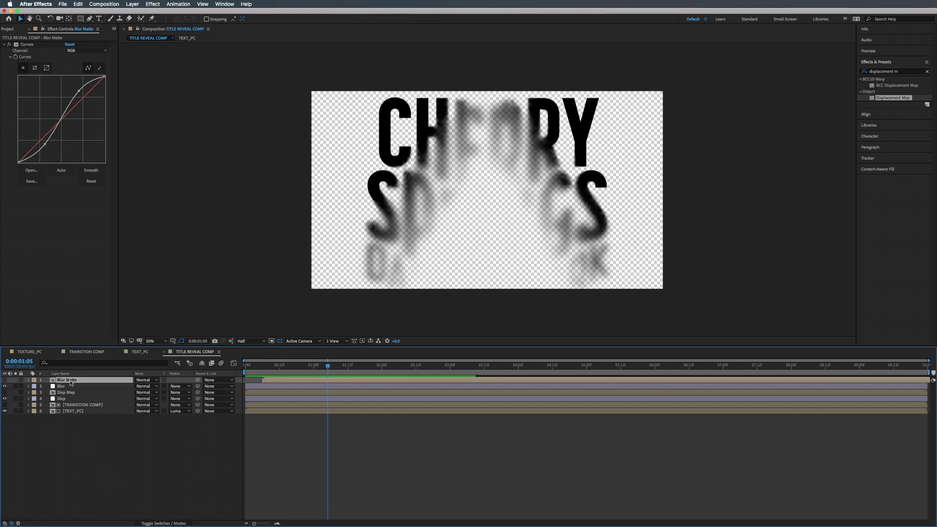
# Step: Duplicate the Blur Matte layer and rename the copy Turb Matte
pyautogui.hotkey('ctrl', 'd')
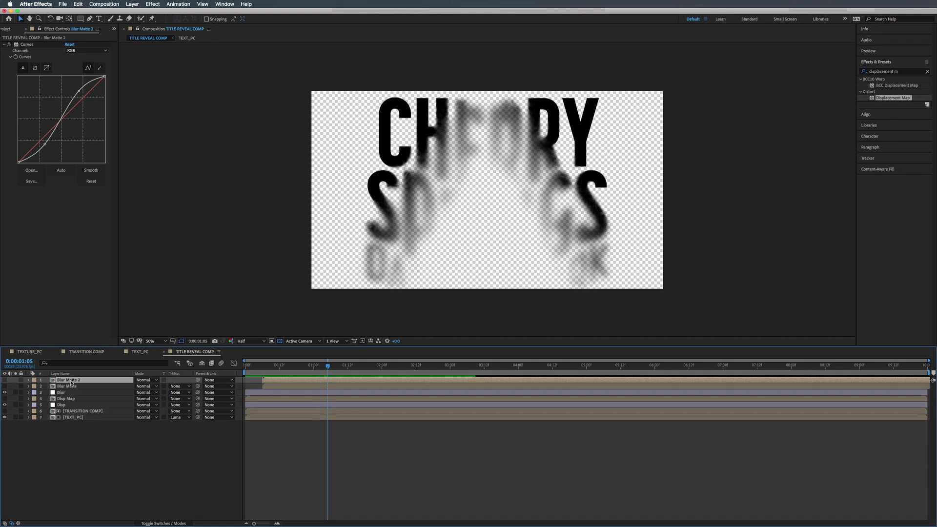
pyautogui.press('Return')
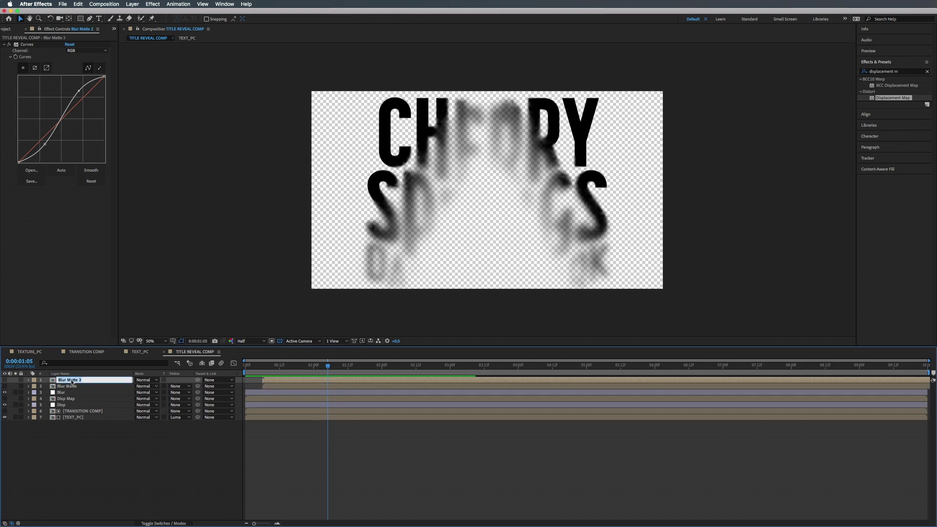
pyautogui.write('T')
pyautogui.press('Return')
# Step: Add an adjustment layer between Turb Matte and Blur Matte and rename it Turb Disp
pyautogui.click(70, 389)
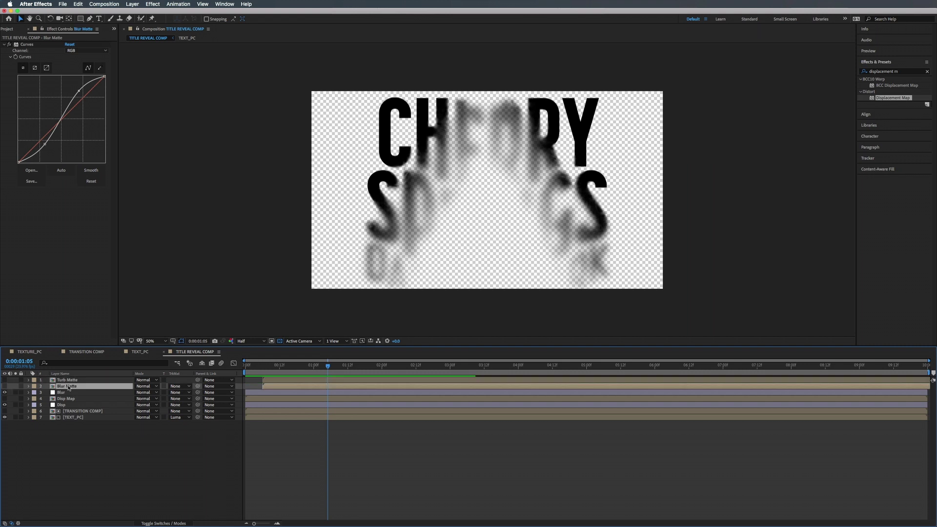
pyautogui.rightClick(91, 441)
pyautogui.moveTo(102, 446)
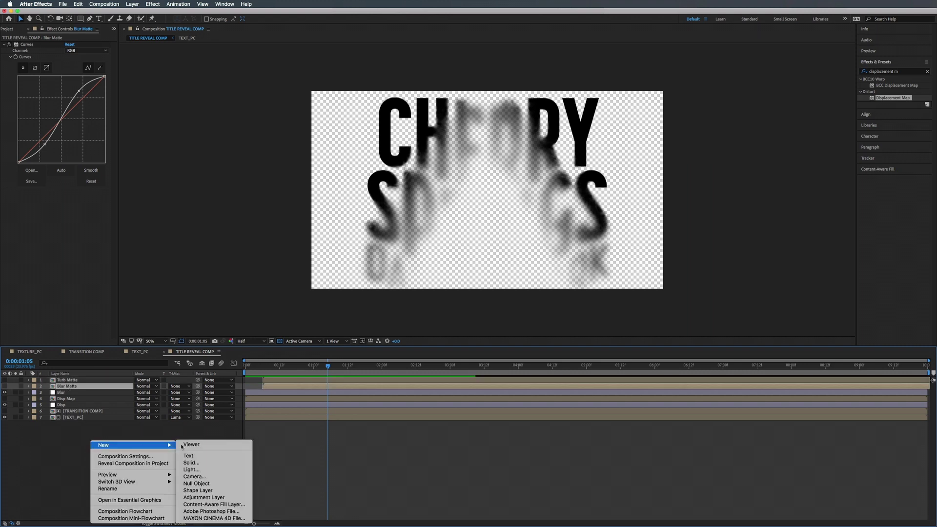
pyautogui.click(201, 497)
pyautogui.press('Return')
pyautogui.write('Turb Disp')
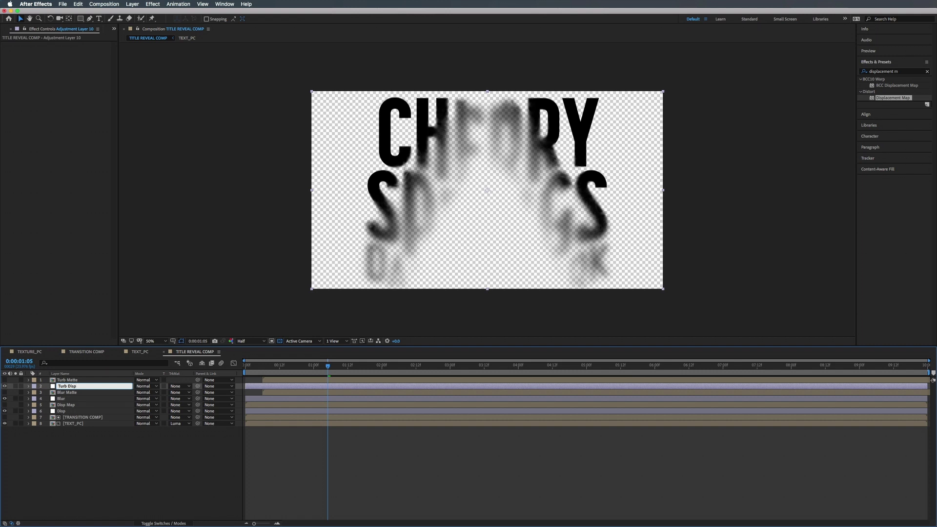
pyautogui.press('Return')
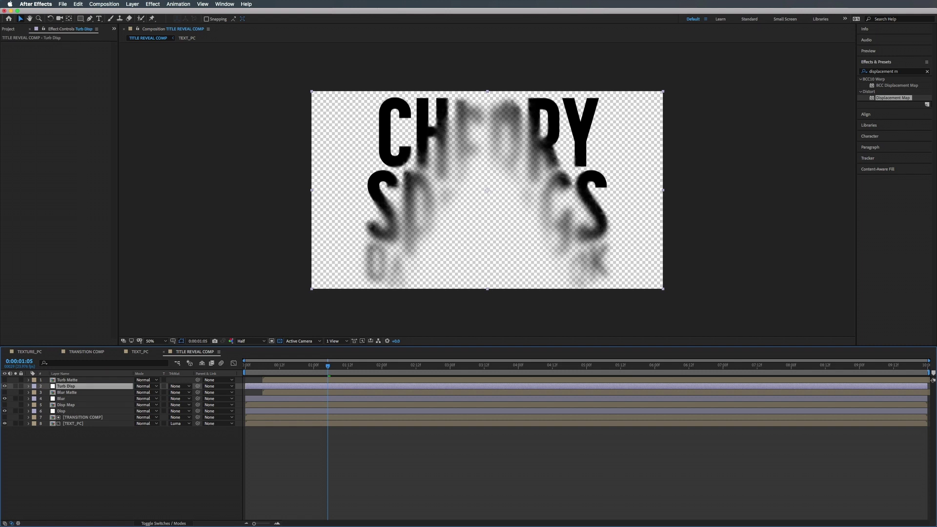
# Step: Find the Turbulent Displace effect and apply it to the Turb Disp layer
pyautogui.click(863, 90)
pyautogui.write('t')
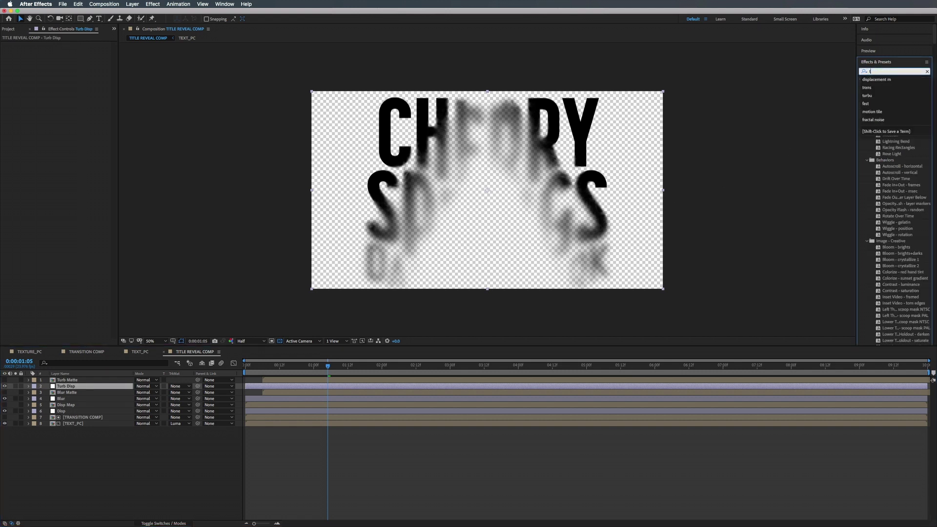
pyautogui.write('urb')
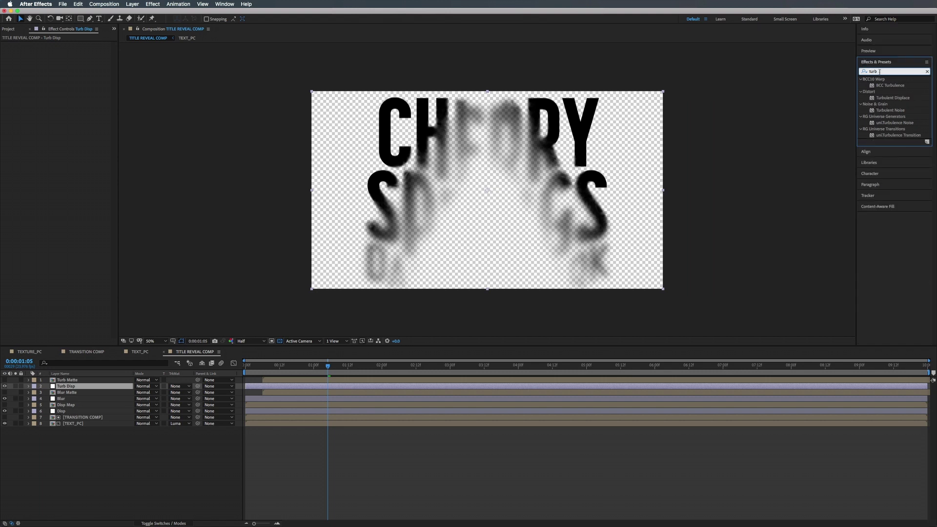
pyautogui.click(889, 98)
pyautogui.moveTo(891, 99); pyautogui.dragTo(83, 387)
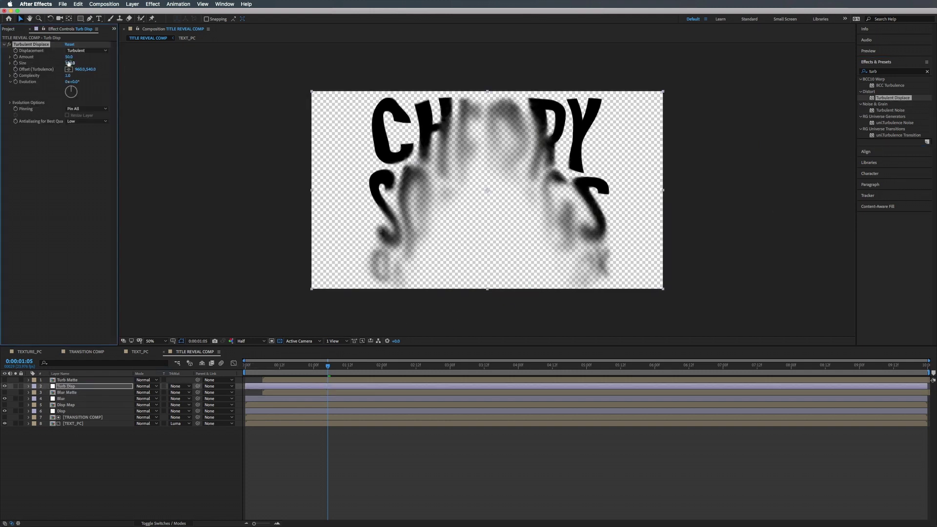
# Step: Set Turbulent Displace on the Turb Disp layer to amount 103 and size 25, and drive its evolution with the expression time*75
pyautogui.moveTo(69, 57); pyautogui.dragTo(97, 69)
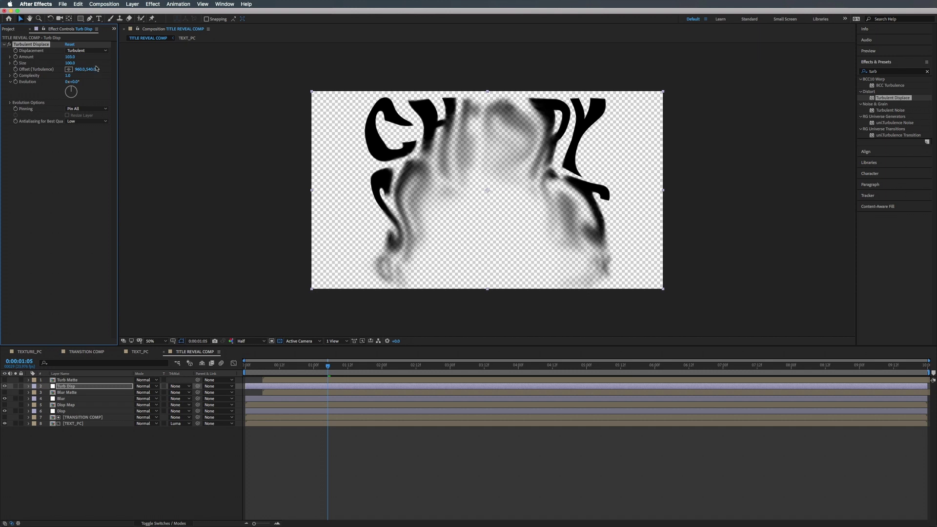
pyautogui.moveTo(69, 64); pyautogui.dragTo(70, 92)
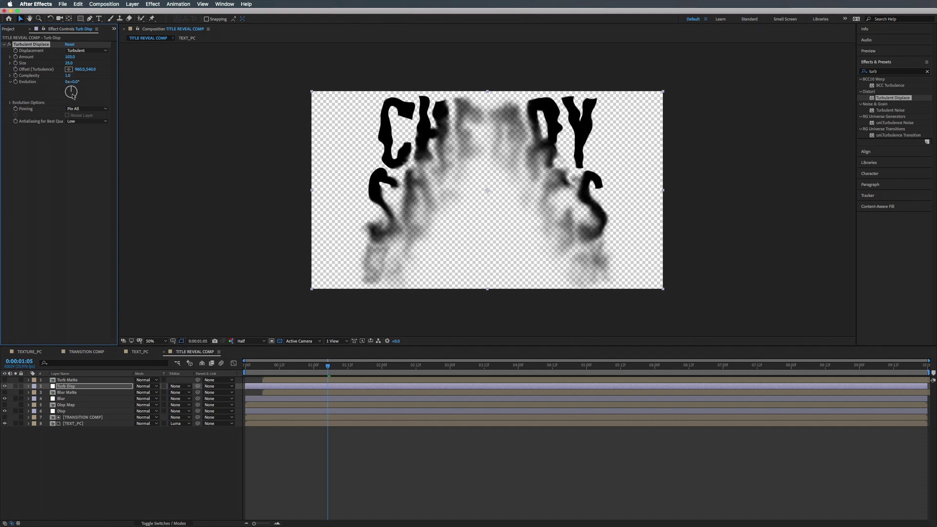
pyautogui.keyDown('alt'); pyautogui.click(16, 83); pyautogui.keyUp('alt')
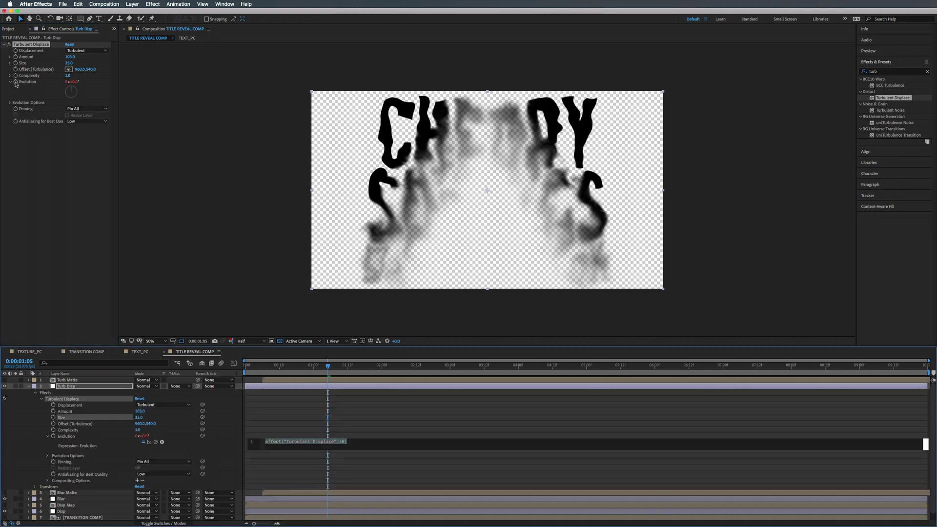
pyautogui.write('time')
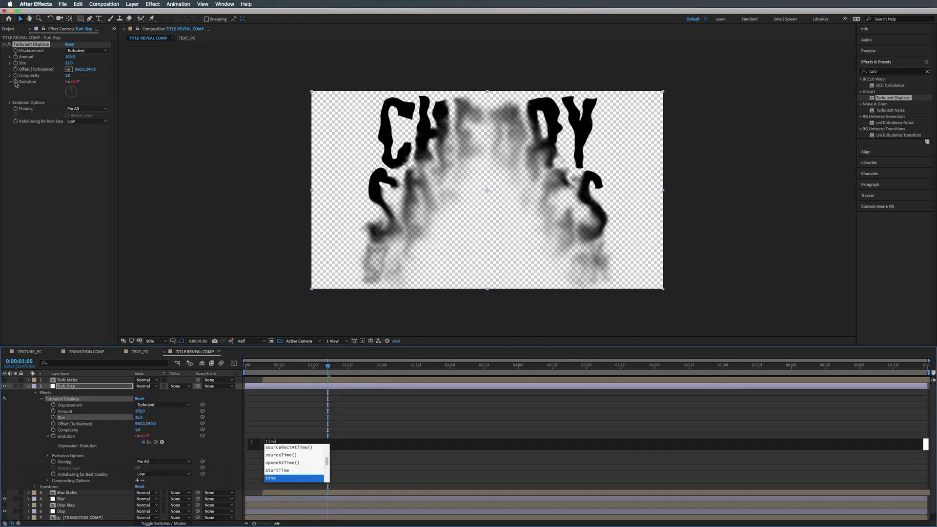
pyautogui.write('*')
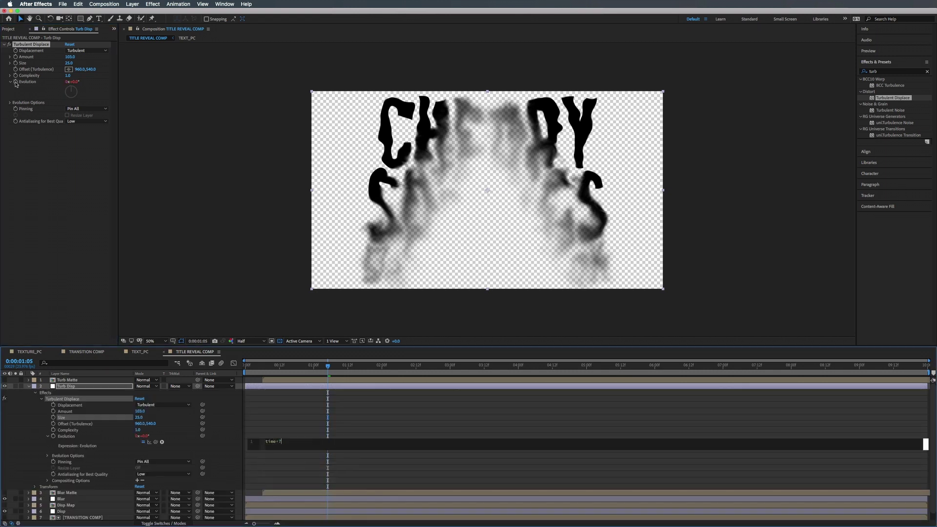
pyautogui.press('KP_Enter')
# Step: Shift the Turb Matte layer earlier so it starts near the beginning of the composition, and preview the turbulent reveal
pyautogui.press('Home')
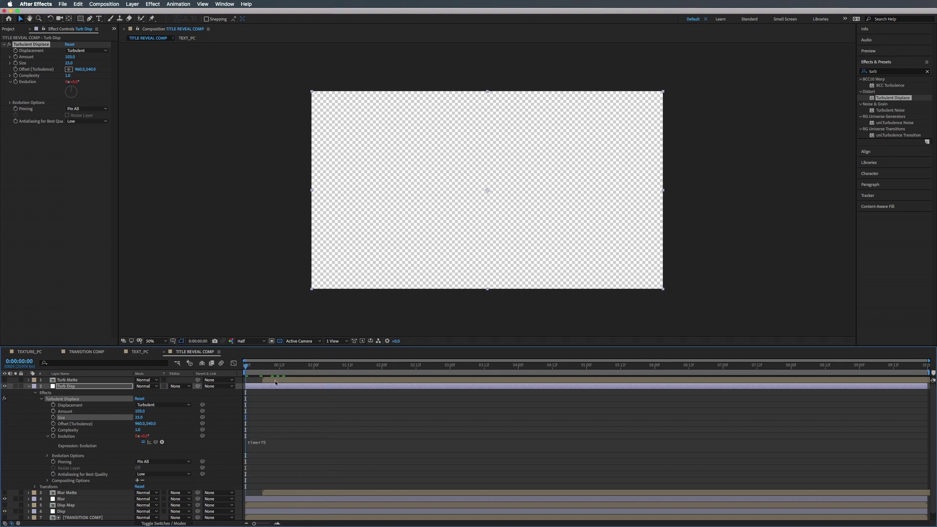
pyautogui.click(273, 379)
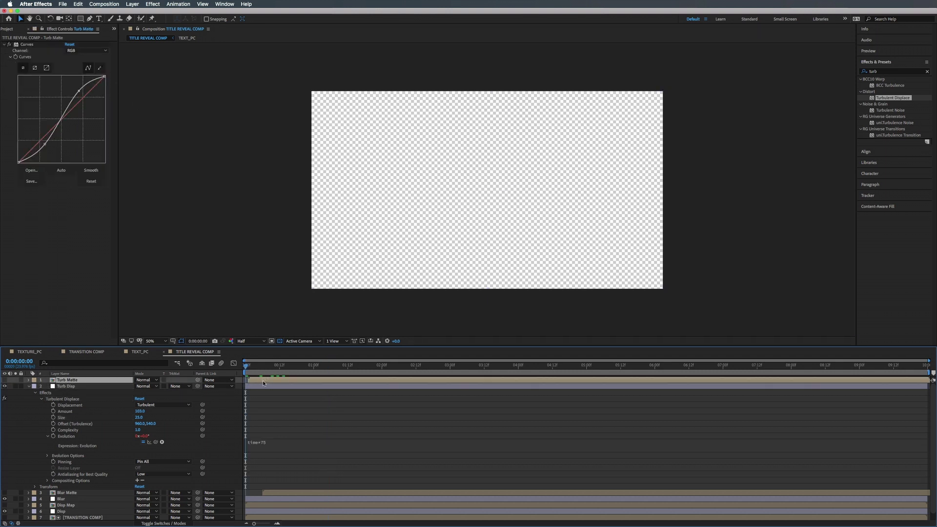
pyautogui.press('space')
# Step: Set the Turb Disp layer's track matte to Luma Inverted Matte "Turb Matte"
pyautogui.click(66, 387)
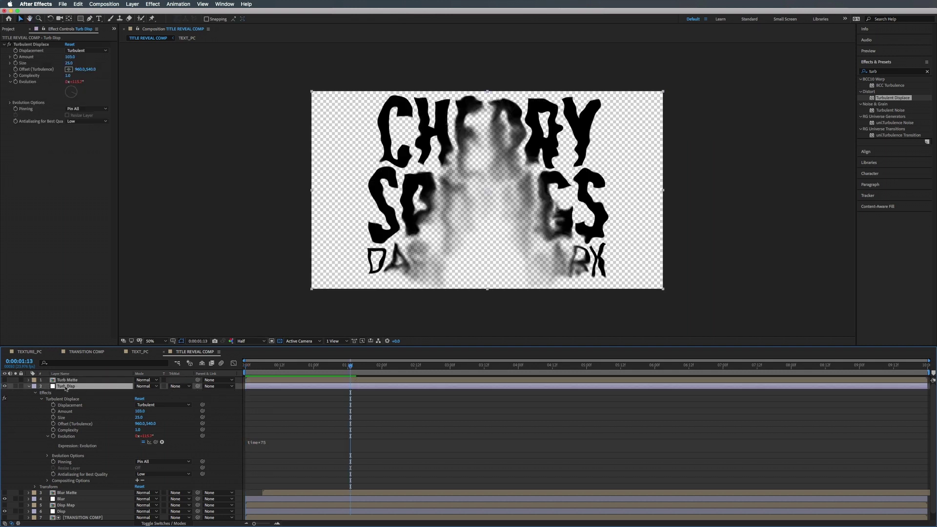
pyautogui.click(176, 387)
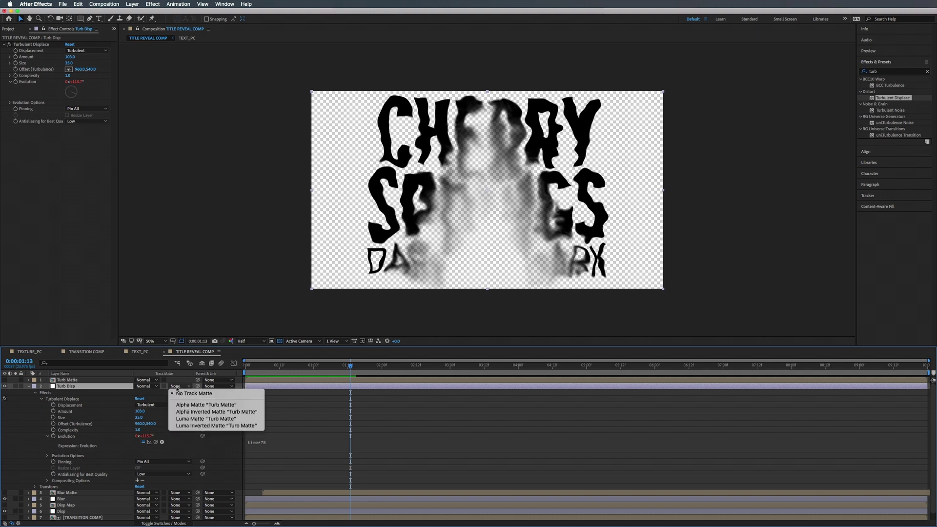
pyautogui.click(189, 419)
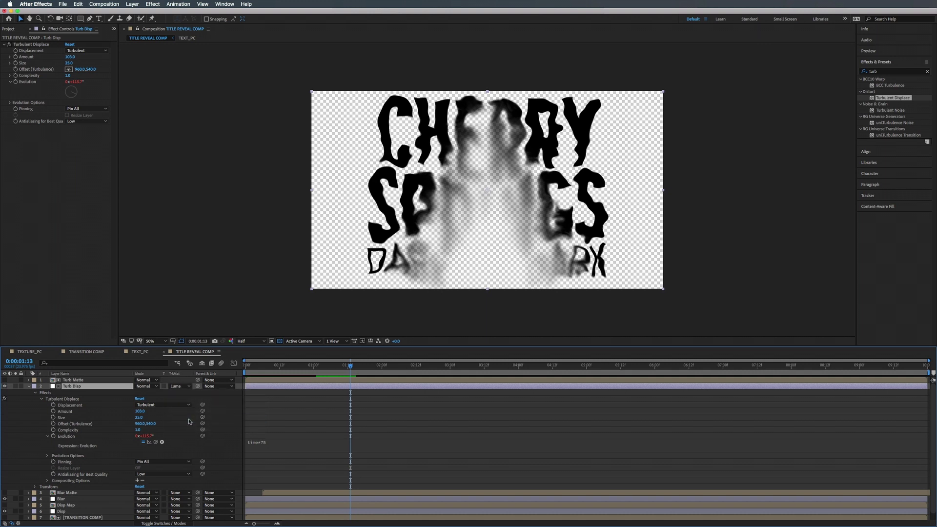
pyautogui.click(179, 388)
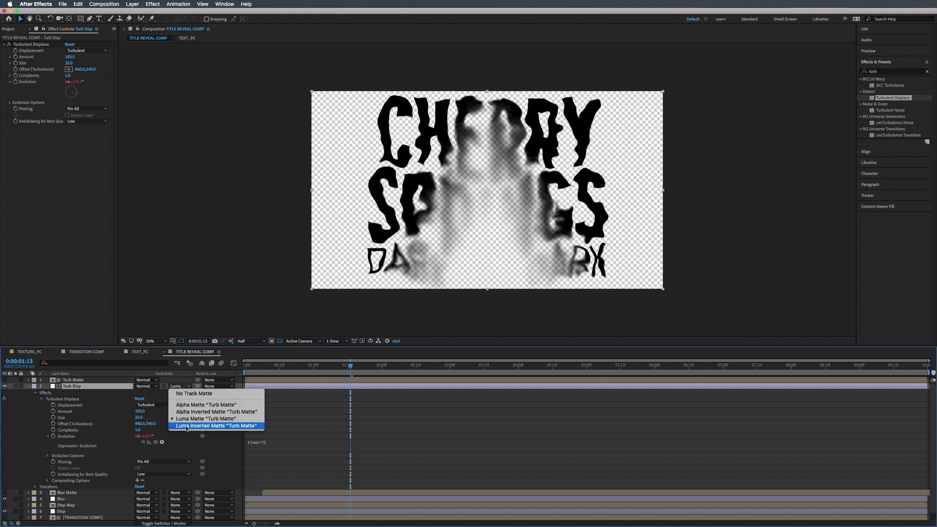
pyautogui.click(186, 428)
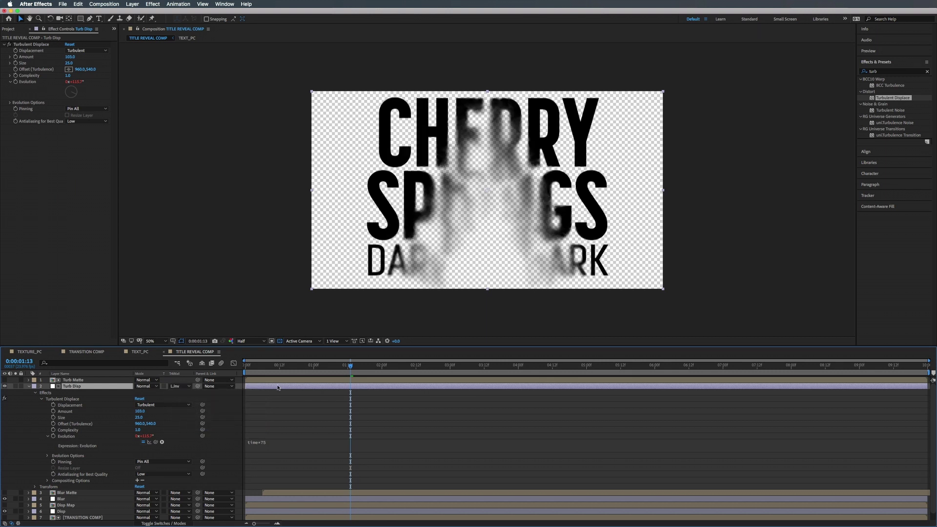
# Step: Preview the title reveal from the start of TITLE REVEAL COMP
pyautogui.press('Home')
pyautogui.press('space')
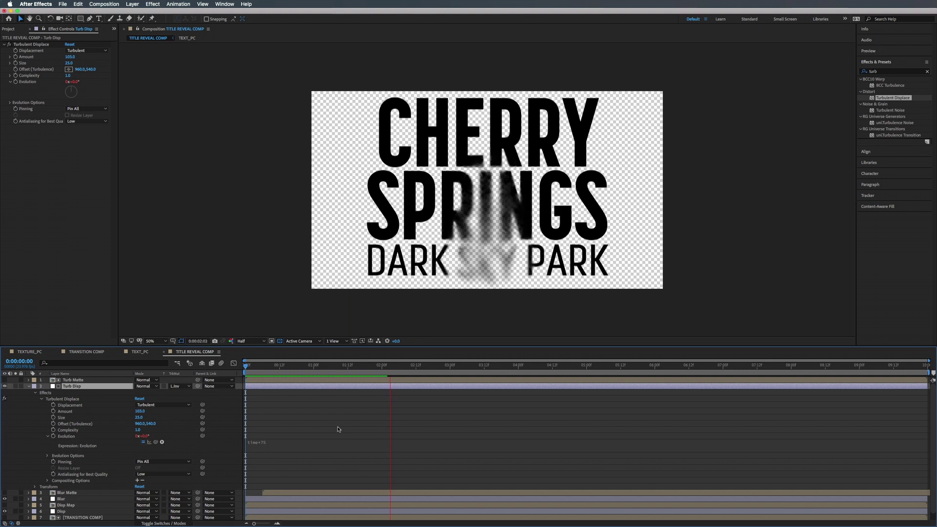
pyautogui.press('space')
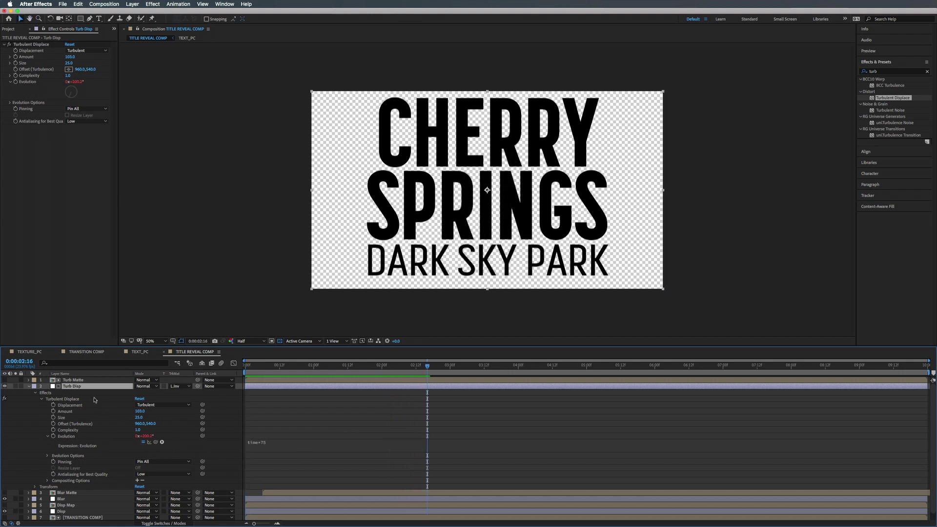
# Step: Duplicate the Turb Matte and Turb Disp layers together in TITLE REVEAL COMP
pyautogui.click(28, 386)
pyautogui.keyDown('shift'); pyautogui.click(81, 381); pyautogui.keyUp('shift')
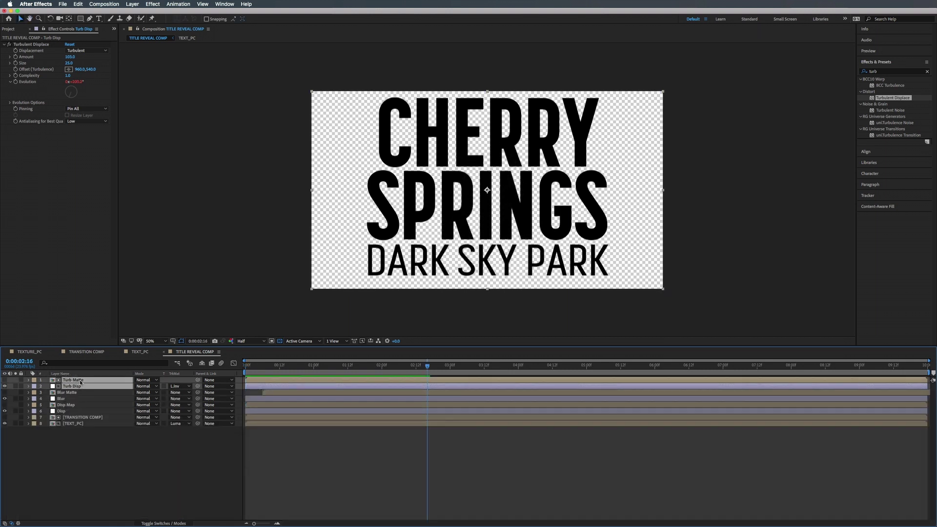
pyautogui.press('super+d')
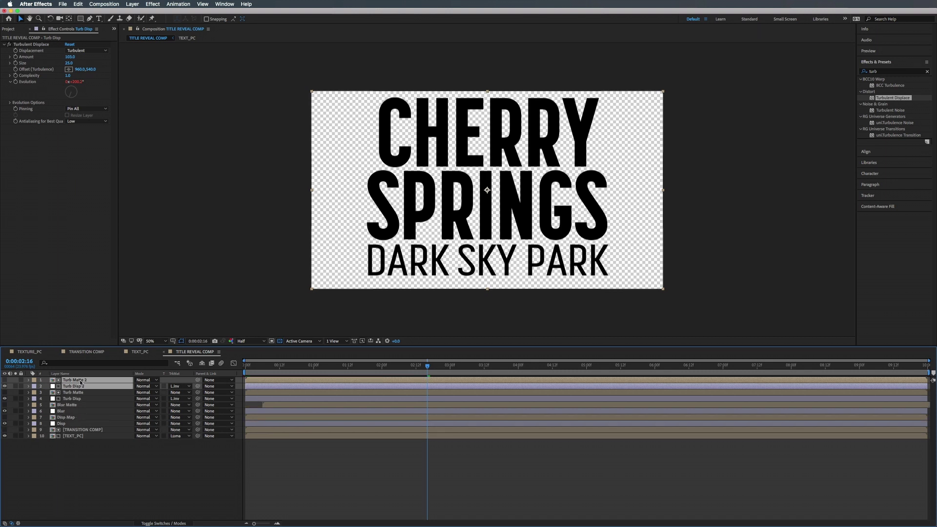
pyautogui.click(97, 453)
# Step: Set the duplicated Turb Disp 2 layer's Turbulent Displace Amount to 68 and Size to 86, checking frames in the middle of the reveal
pyautogui.click(77, 387)
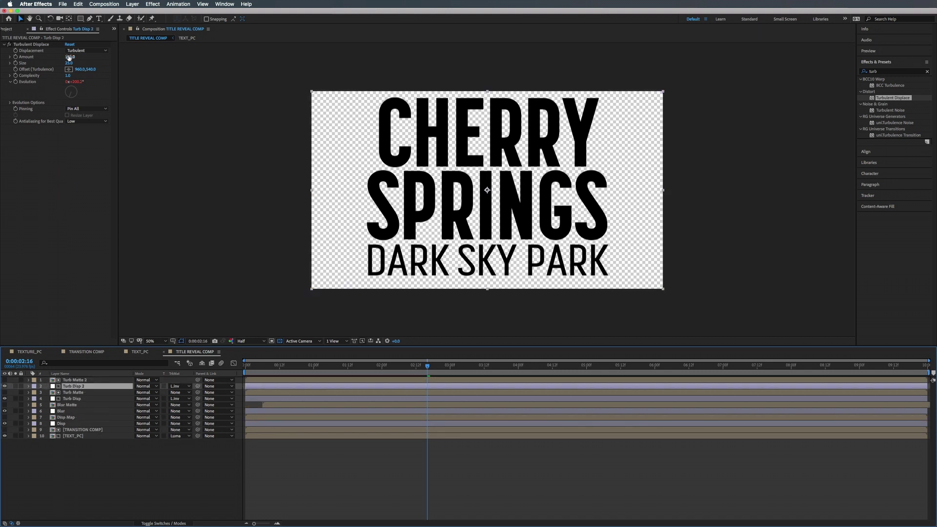
pyautogui.moveTo(70, 56); pyautogui.dragTo(67, 57)
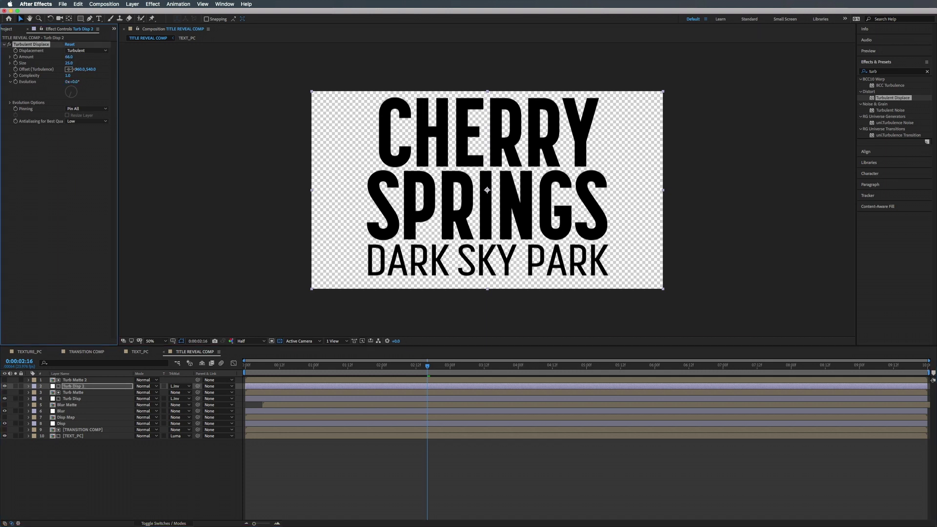
pyautogui.moveTo(353, 365); pyautogui.dragTo(336, 367)
pyautogui.moveTo(68, 62); pyautogui.dragTo(92, 63)
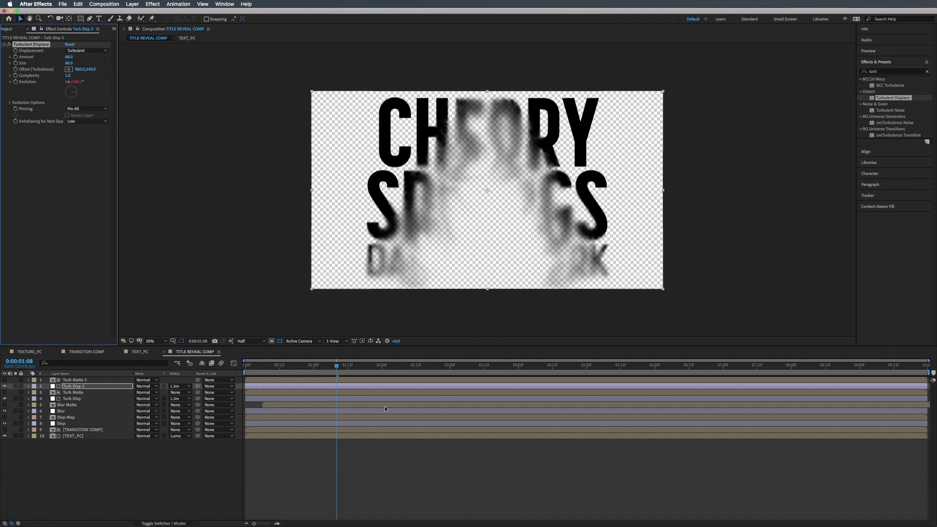
pyautogui.click(325, 364)
pyautogui.moveTo(322, 365); pyautogui.dragTo(353, 366)
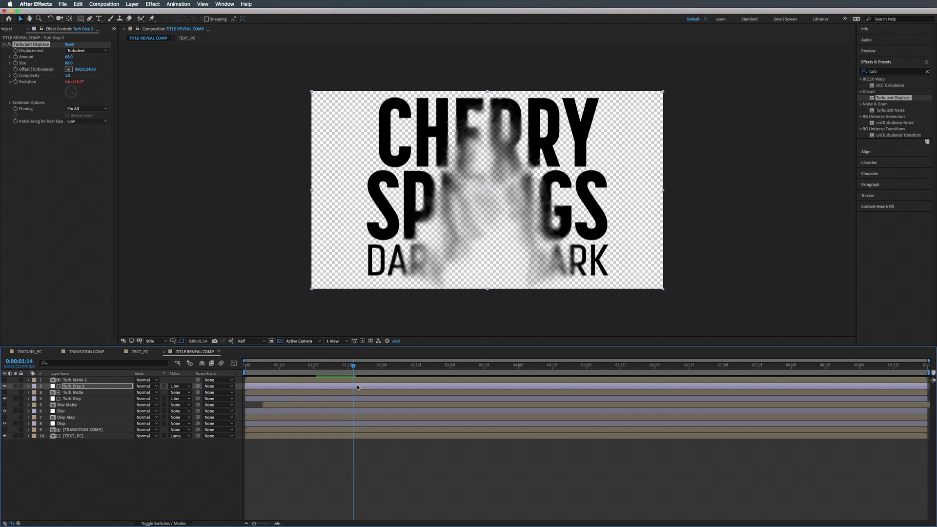
# Step: Change the Evolution expression on Turb Disp 2 to time*100 and preview the reveal from the start
pyautogui.press('u')
pyautogui.press('u')
pyautogui.click(268, 424)
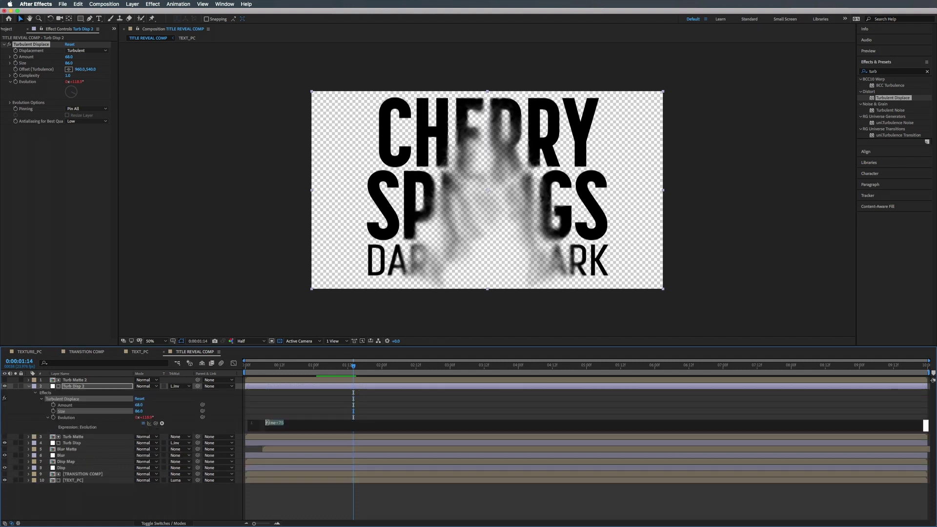
pyautogui.click(287, 424)
pyautogui.press('KP_Enter')
pyautogui.press('space')
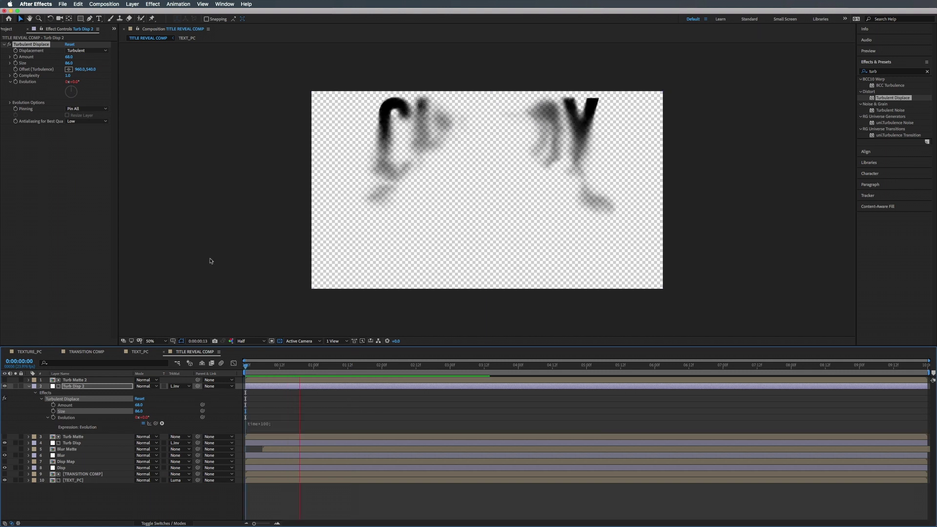
pyautogui.press('space')
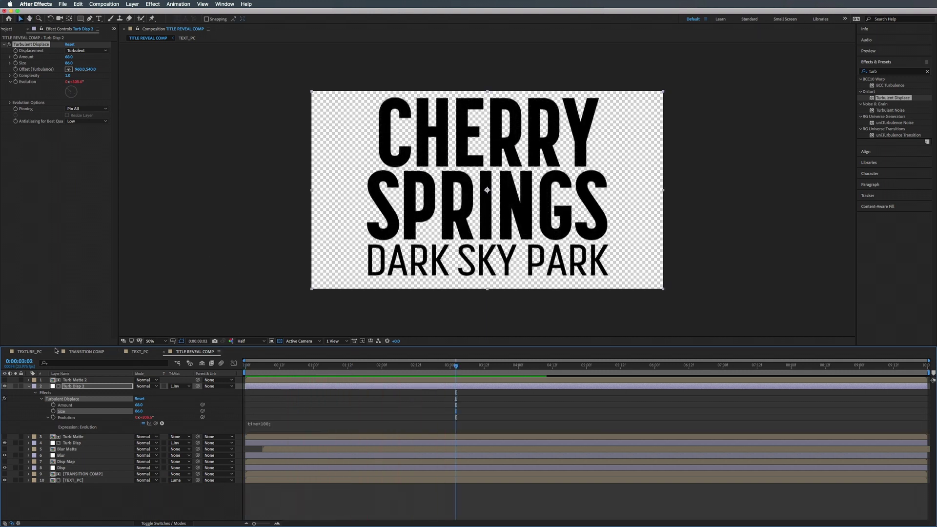
# Step: Lengthen the radial wipe in TRANSITION COMP by moving the TRANSITION layer's last Transition Completion keyframe further along the timeline
pyautogui.click(80, 352)
pyautogui.click(89, 380)
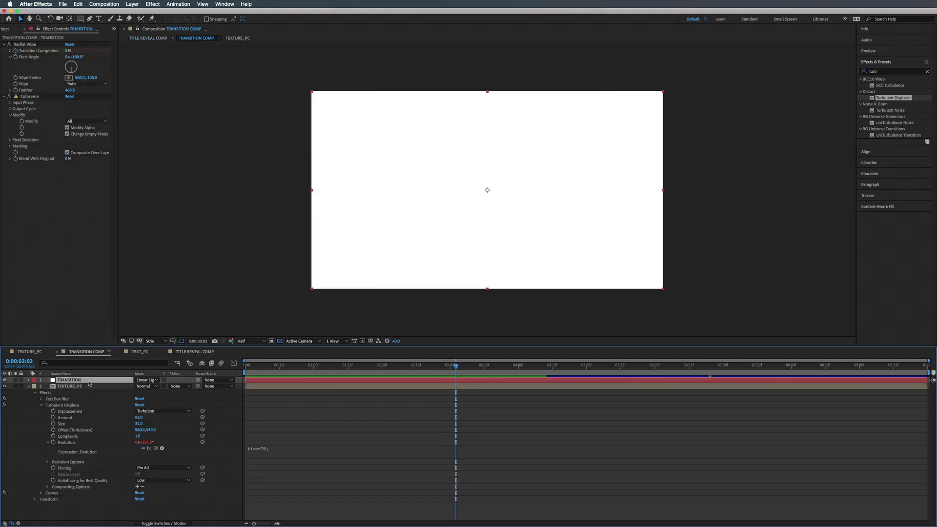
pyautogui.press('u')
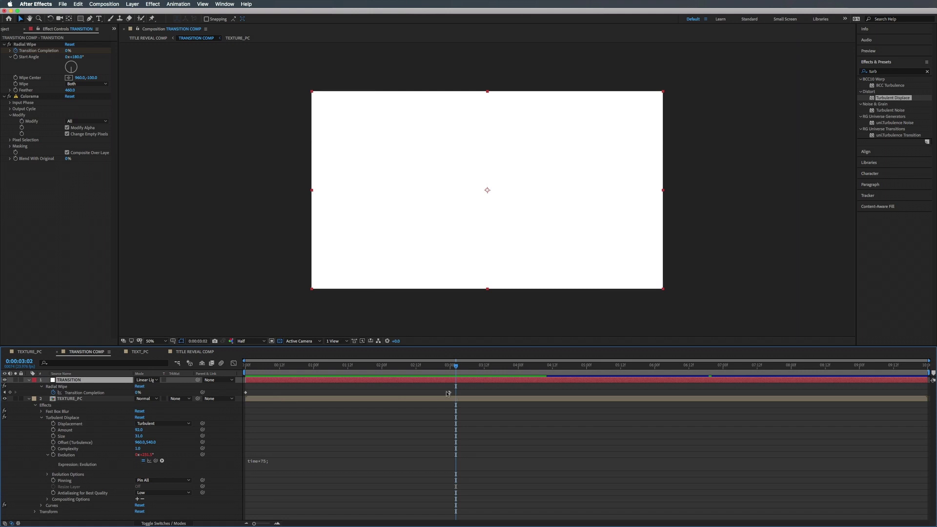
pyautogui.moveTo(449, 392); pyautogui.dragTo(239, 377)
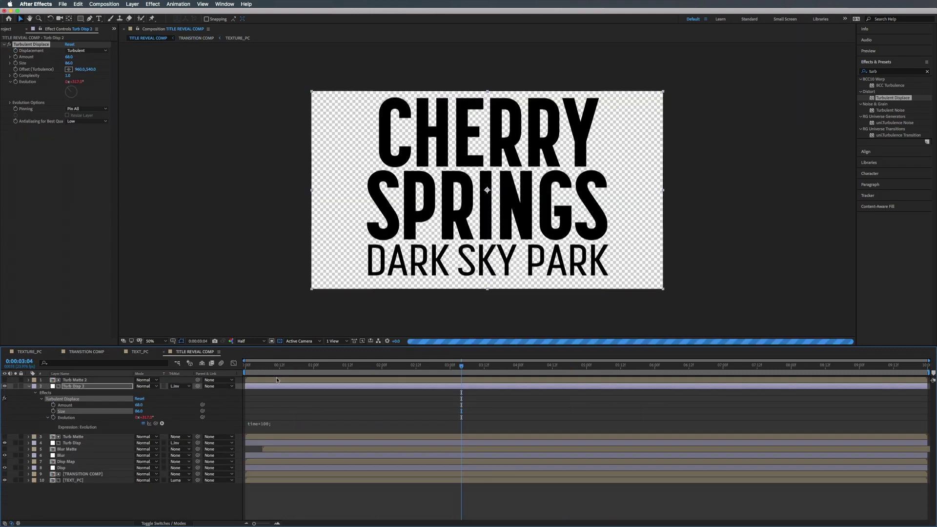
# Step: Preview the lengthened reveal in TITLE REVEAL COMP from the start and collapse the Turb Disp 2 properties
pyautogui.moveTo(276, 366); pyautogui.dragTo(233, 366)
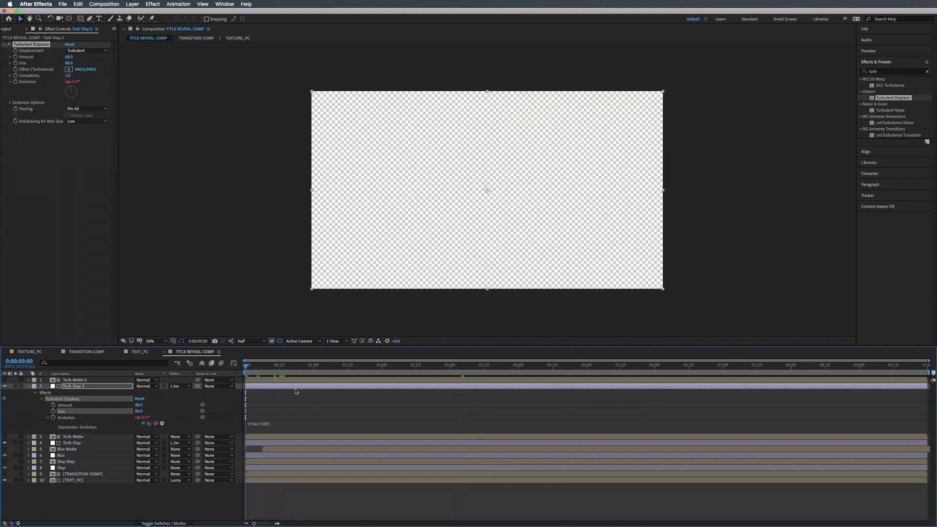
pyautogui.press('space')
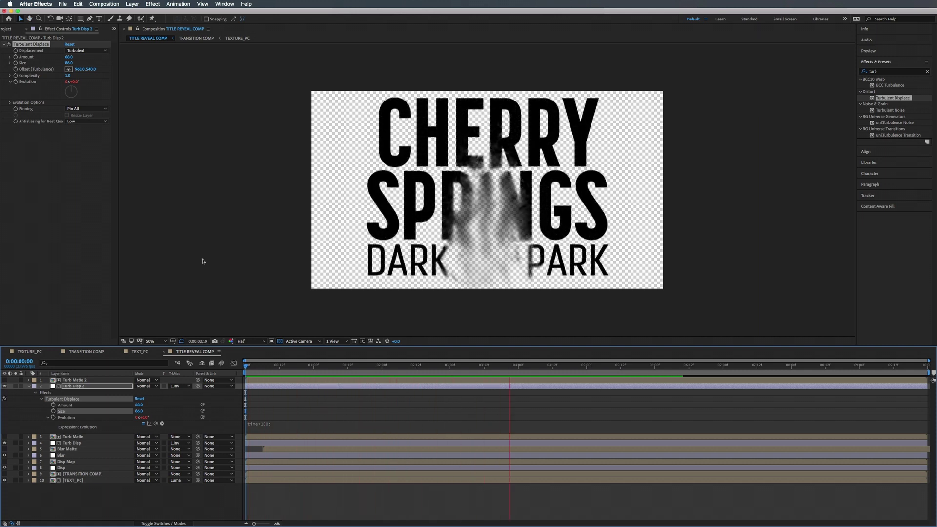
pyautogui.moveTo(319, 365); pyautogui.dragTo(447, 379)
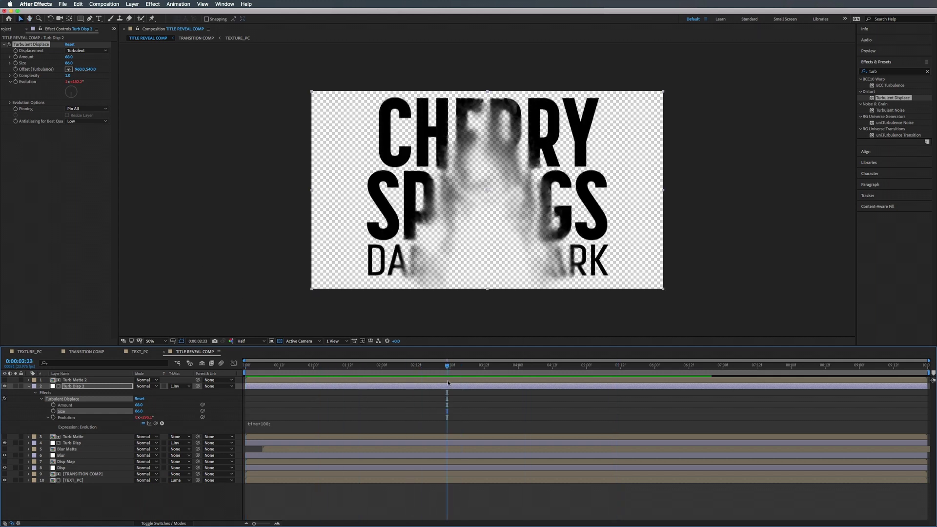
pyautogui.click(28, 386)
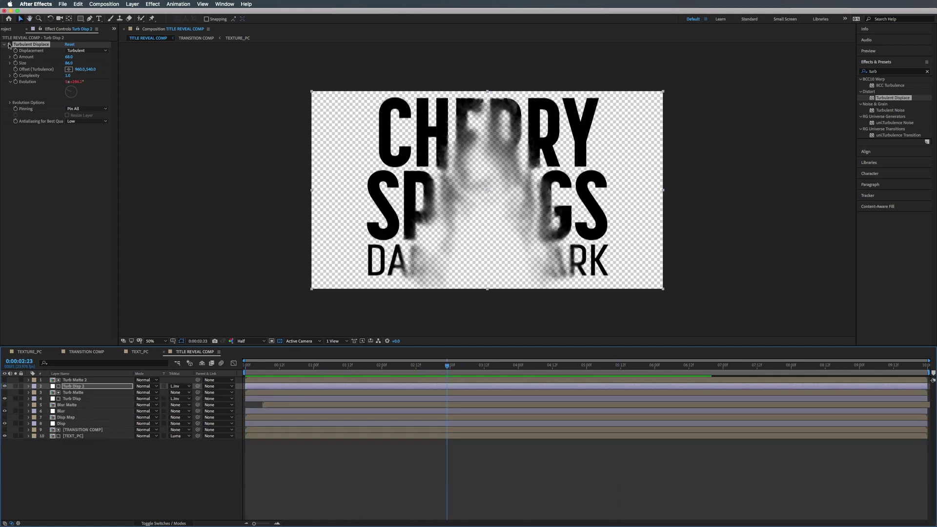
# Step: Create a new composition from the MilkyWay.jpg image in the project's assets
pyautogui.click(7, 30)
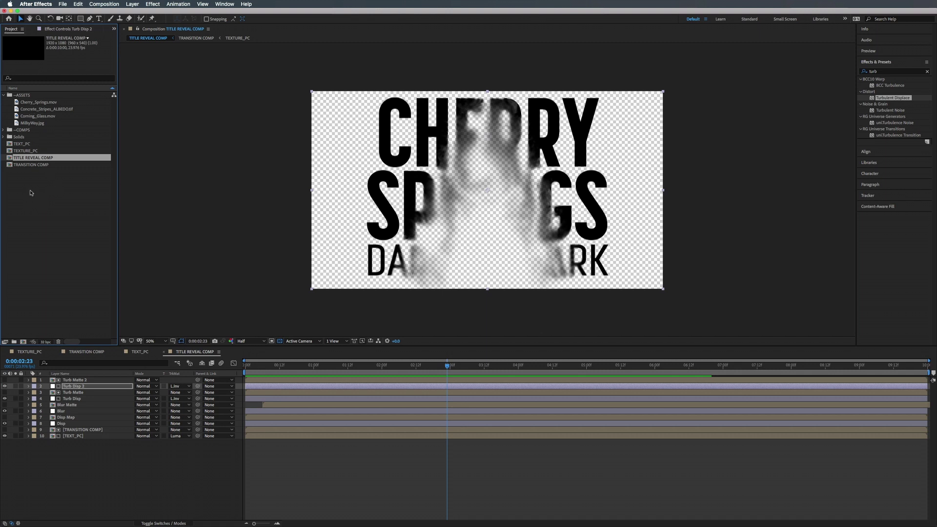
pyautogui.click(27, 124)
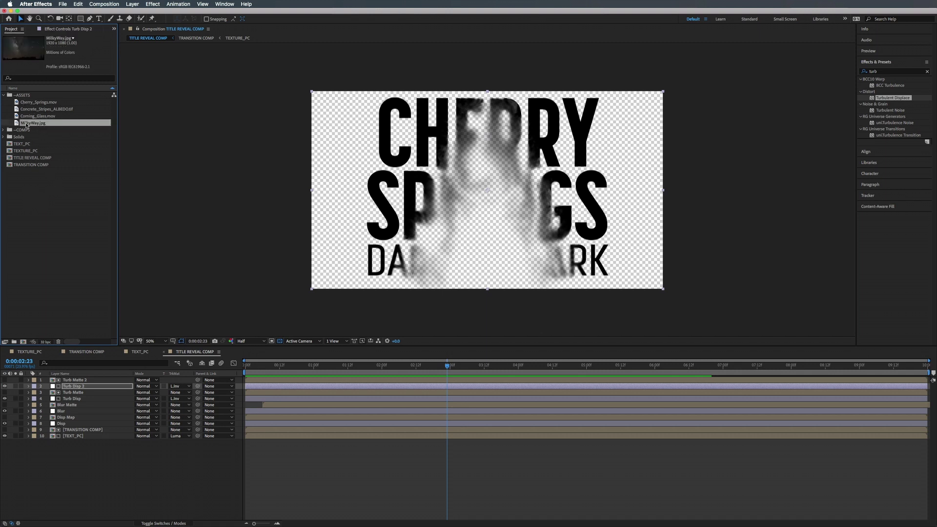
pyautogui.moveTo(27, 124); pyautogui.dragTo(25, 343)
pyautogui.moveTo(29, 123); pyautogui.dragTo(45, 193)
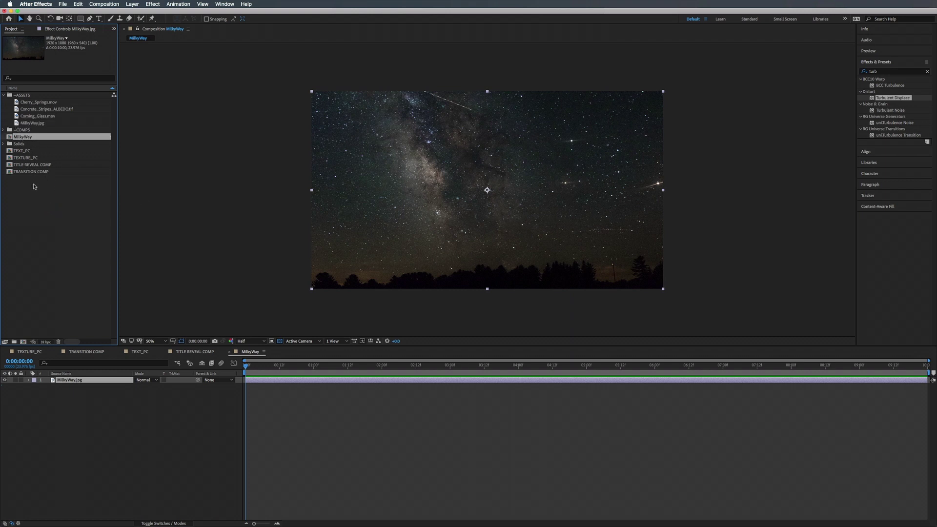
# Step: Add TITLE REVEAL COMP above MilkyWay.jpg, offset its start to about one second, and preview the result
pyautogui.moveTo(25, 166); pyautogui.dragTo(72, 380)
pyautogui.moveTo(293, 381); pyautogui.dragTo(245, 366)
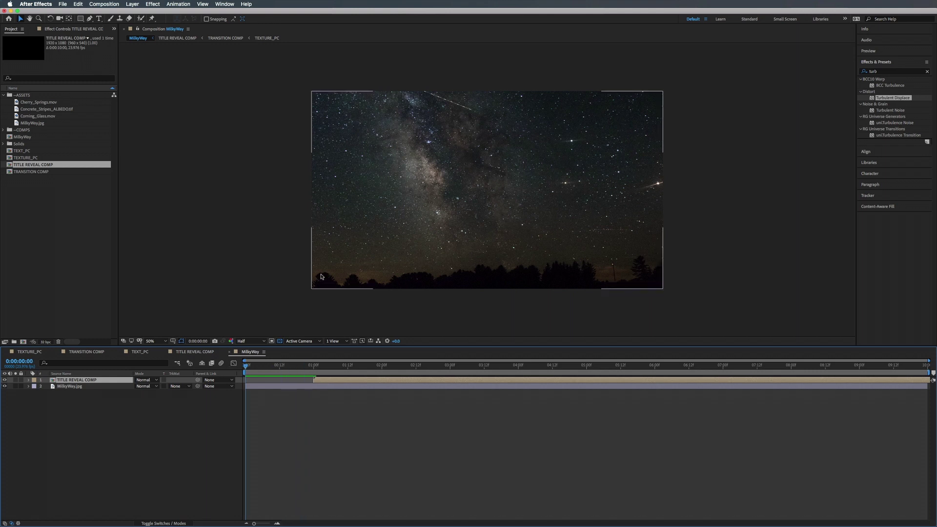
pyautogui.press('space')
# Step: Set the MilkyWay.jpg layer's track matte to Alpha Inverted Matte using TITLE REVEAL COMP
pyautogui.click(67, 387)
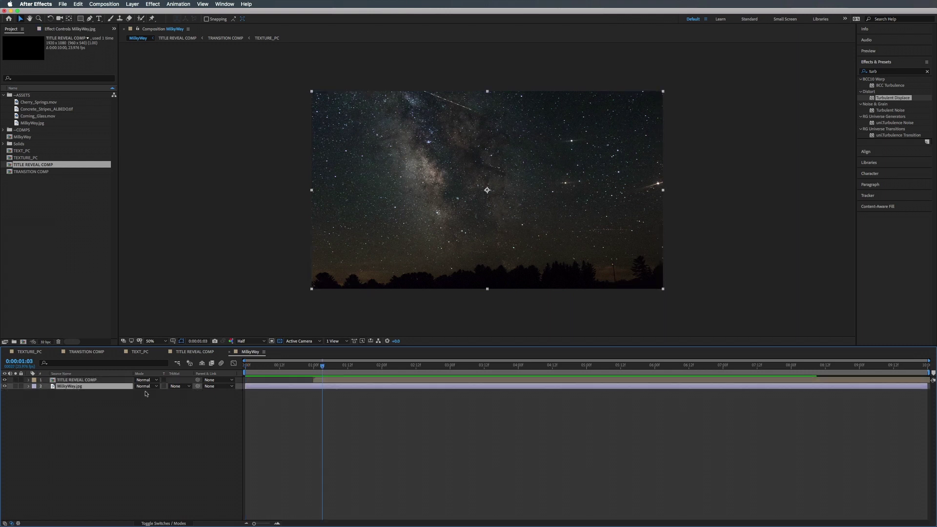
pyautogui.click(177, 386)
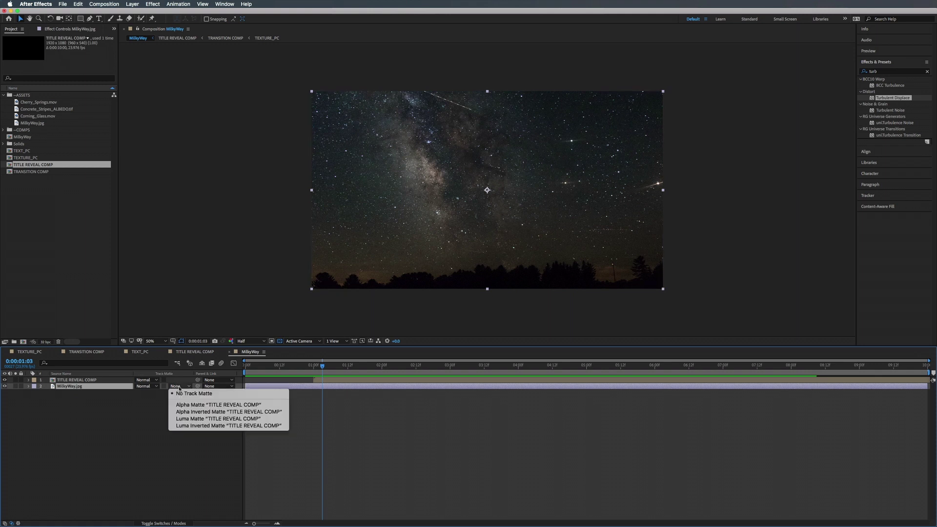
pyautogui.click(192, 413)
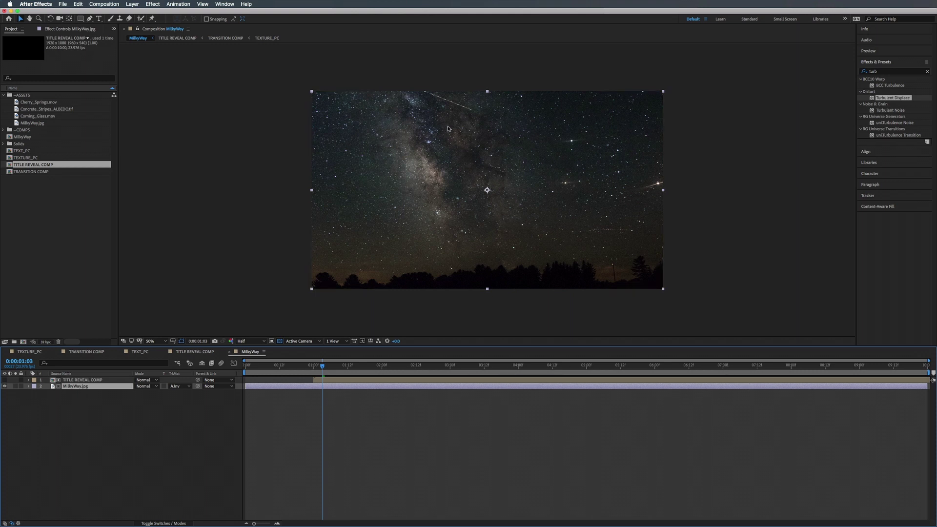
# Step: Scrub through the MilkyWay composition and toggle the transparency grid to examine the title cutout
pyautogui.moveTo(322, 367)
pyautogui.mouseDown()
pyautogui.moveTo(640, 359)
pyautogui.moveTo(535, 363)
pyautogui.mouseUp()
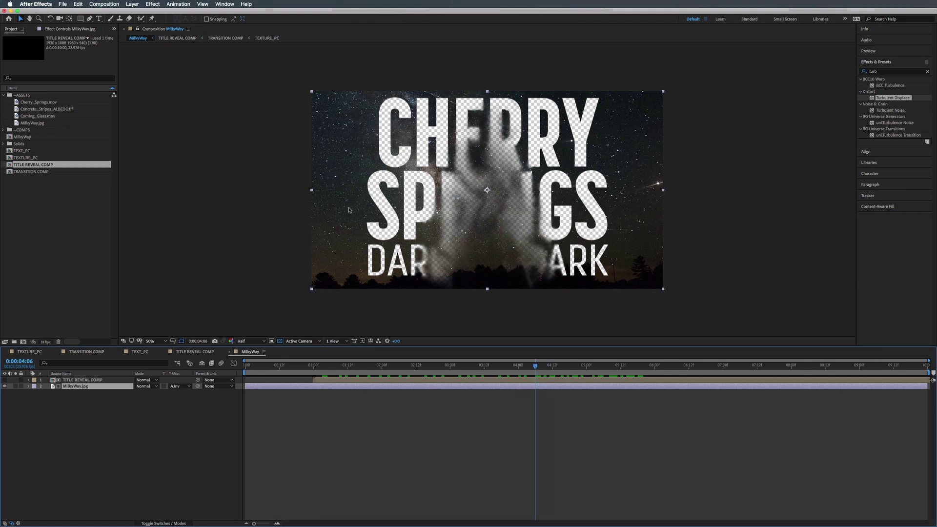
pyautogui.click(281, 342)
pyautogui.click(280, 342)
pyautogui.click(280, 342)
pyautogui.click(281, 342)
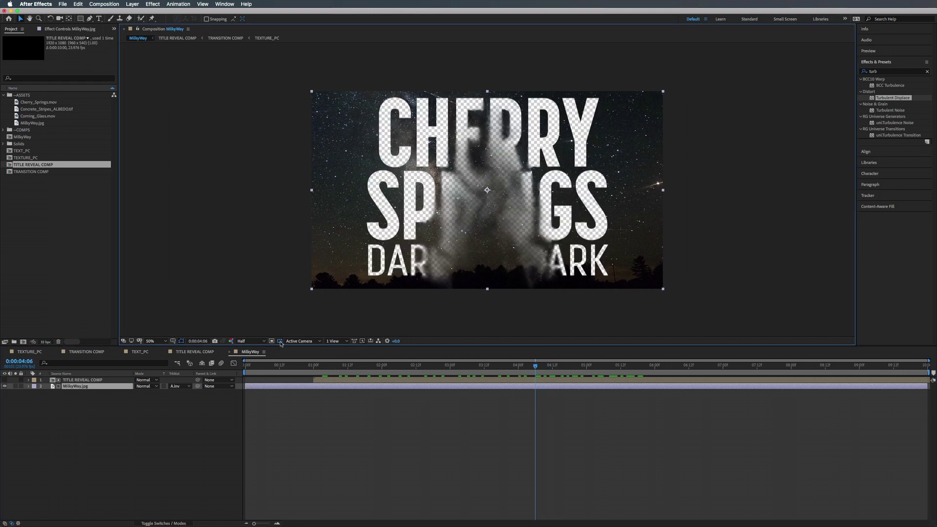
pyautogui.moveTo(400, 364)
pyautogui.mouseDown()
pyautogui.moveTo(381, 365)
pyautogui.moveTo(667, 363)
pyautogui.moveTo(396, 364)
pyautogui.mouseUp()
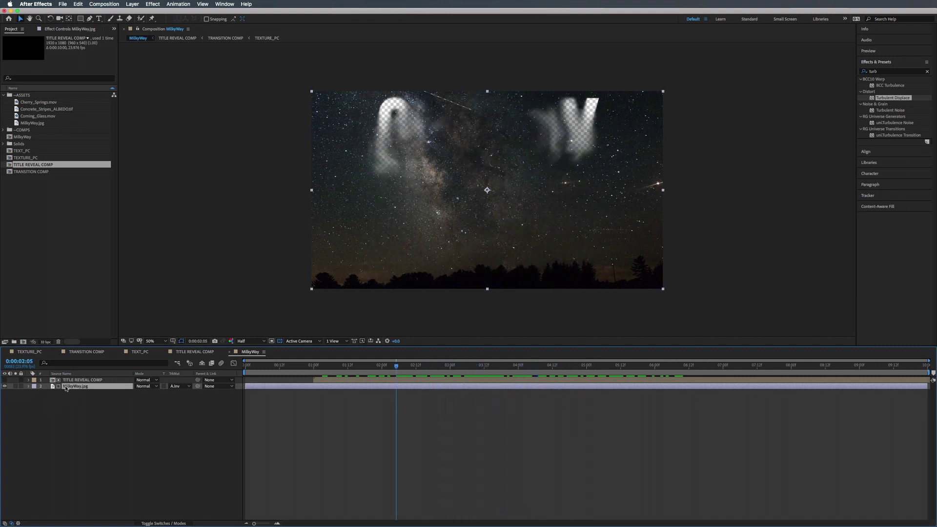
# Step: Create a white solid in the MilkyWay composition and place it beneath the MilkyWay.jpg layer
pyautogui.rightClick(82, 410)
pyautogui.moveTo(90, 414)
pyautogui.click(177, 432)
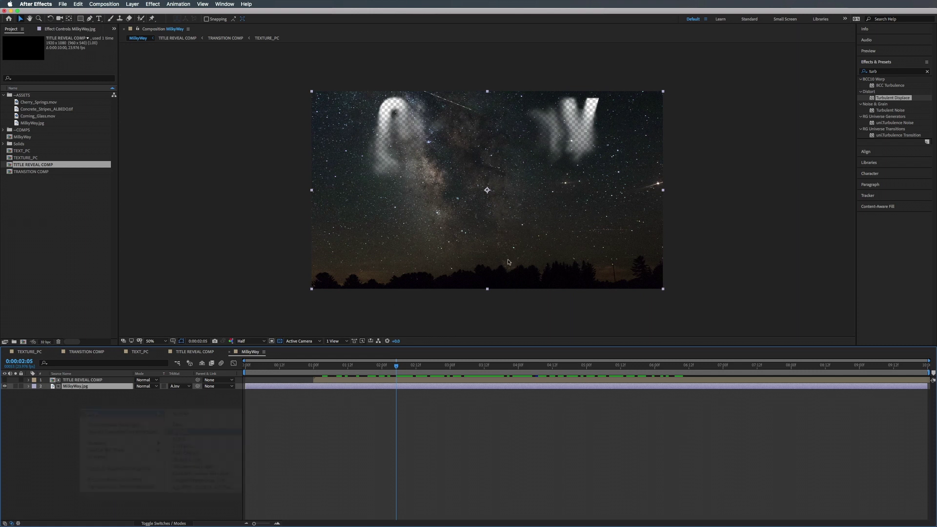
pyautogui.click(546, 272)
pyautogui.moveTo(81, 390); pyautogui.dragTo(80, 425)
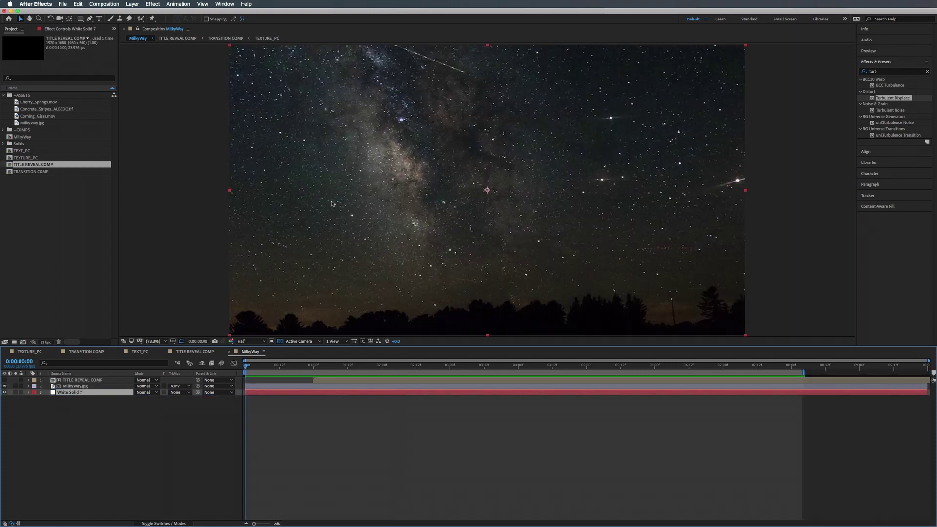
# Step: Preview the white title reveal over the Milky Way image from the start of the composition
pyautogui.press('h')
pyautogui.press('space')
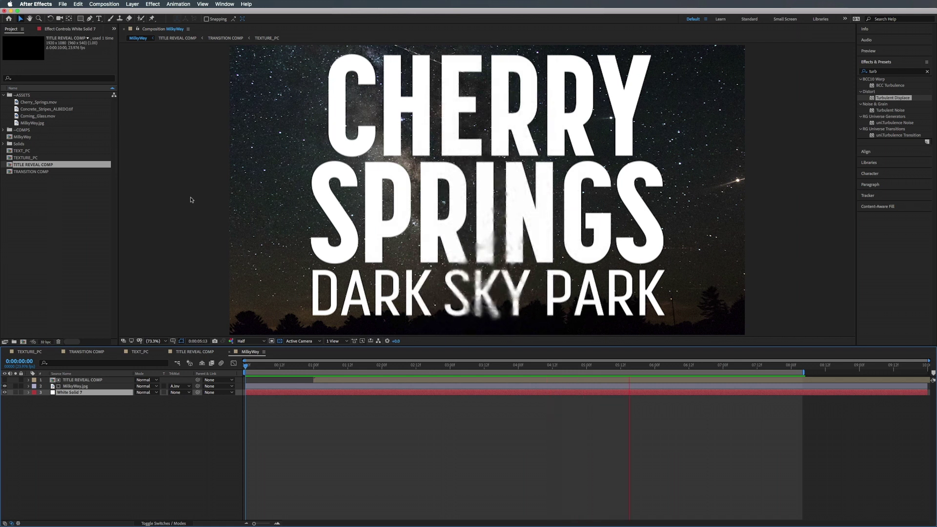
pyautogui.press('space')
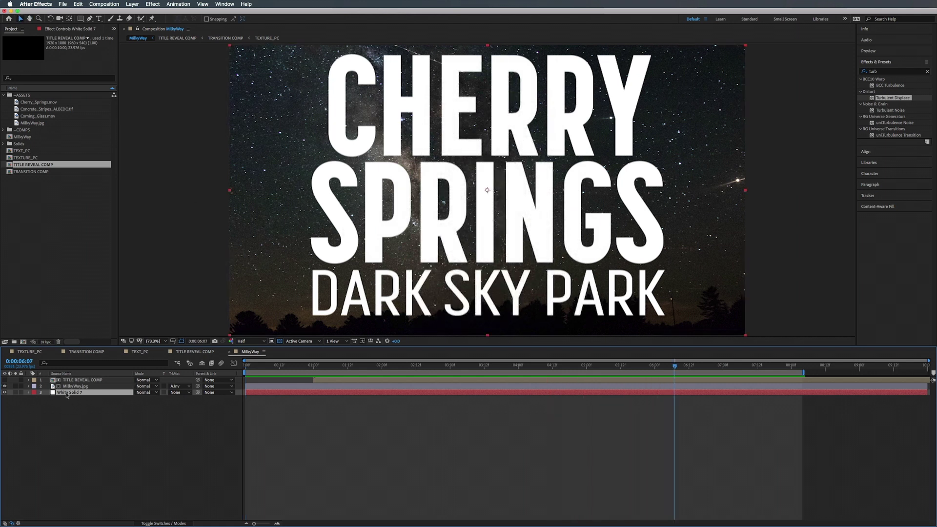
pyautogui.press('Home')
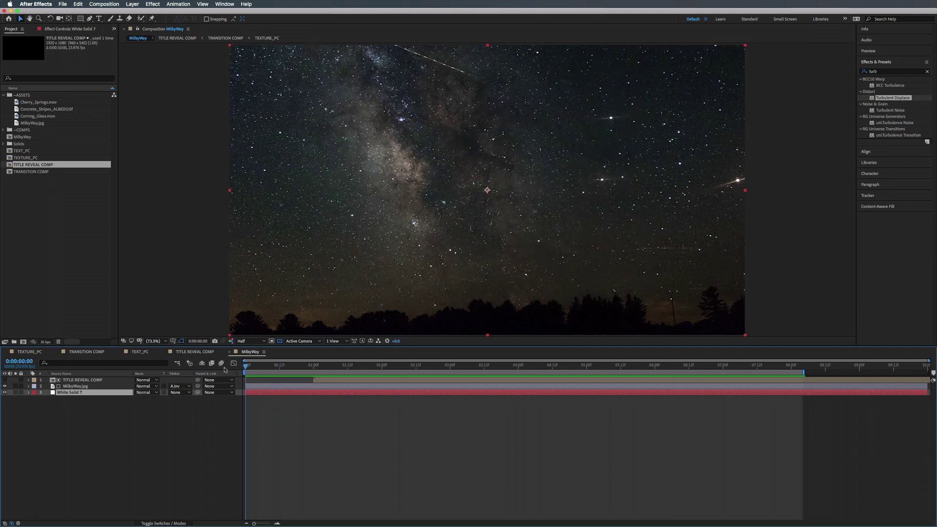
pyautogui.press('space')
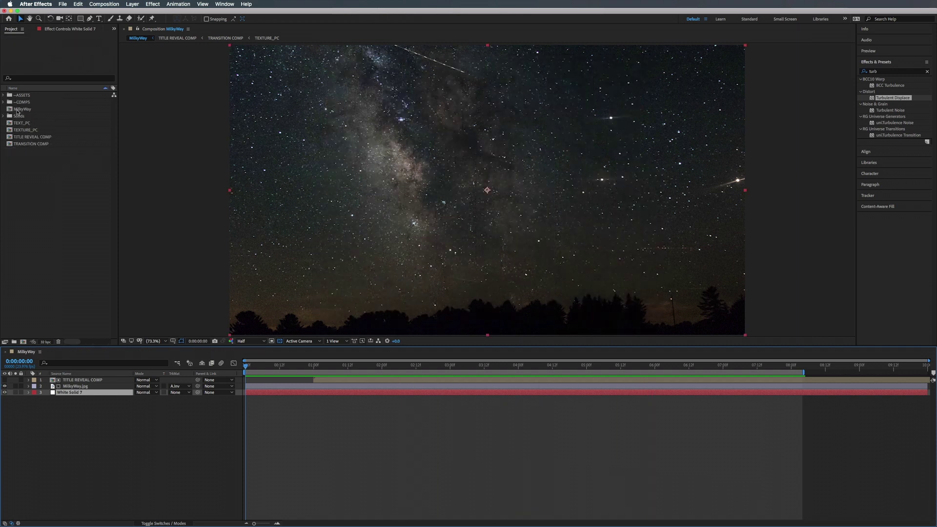
# Step: Group the MilkyWay, TEXT_PC, TEXTURE_PC, TITLE REVEAL COMP and TRANSITION COMP compositions into a new project folder named Milkyway
pyautogui.click(21, 109)
pyautogui.keyDown('super'); pyautogui.click(24, 123); pyautogui.keyUp('super')
pyautogui.keyDown('super'); pyautogui.click(26, 130); pyautogui.keyUp('super')
pyautogui.keyDown('super'); pyautogui.click(27, 137); pyautogui.keyUp('super')
pyautogui.keyDown('super'); pyautogui.click(28, 143); pyautogui.keyUp('super')
pyautogui.moveTo(29, 144); pyautogui.dragTo(14, 343)
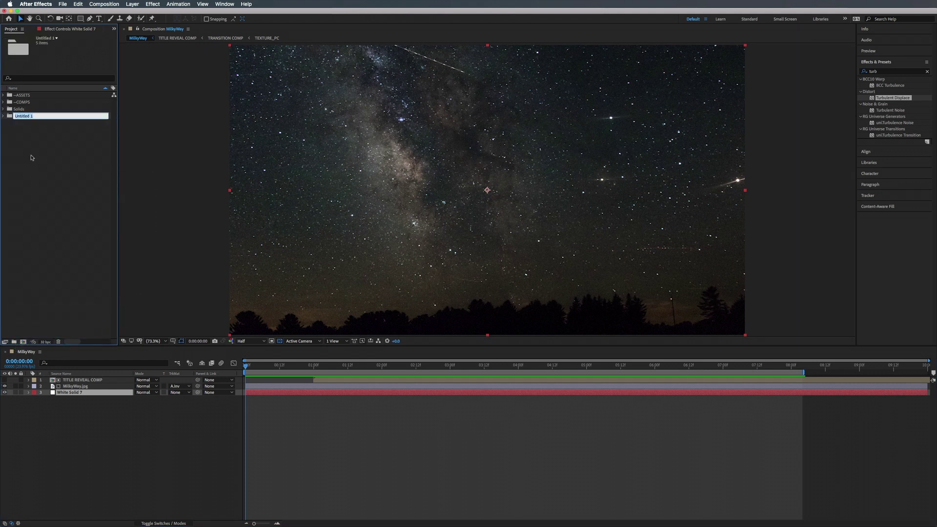
pyautogui.write('Mi')
pyautogui.press('Return')
pyautogui.click(77, 239)
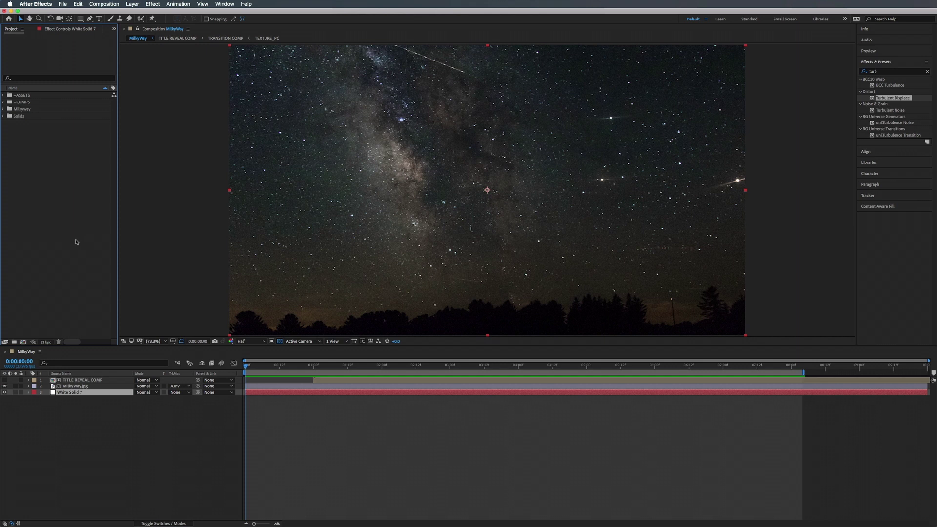
# Step: Create a new composition named CORNING_TRANS_PC
pyautogui.click(23, 341)
pyautogui.write('CORNING TRANS_PC')
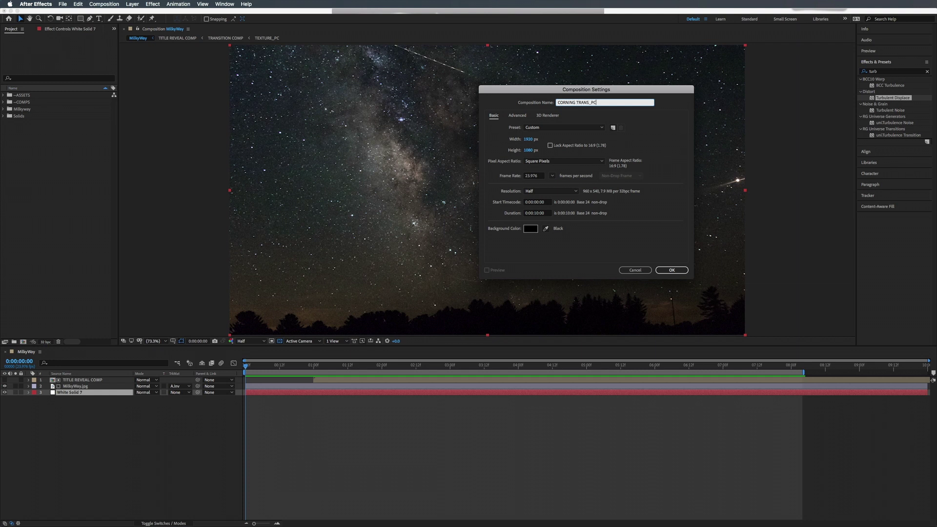
pyautogui.press('Left')
pyautogui.press('Left')
pyautogui.press('Left')
pyautogui.press('Left')
pyautogui.press('Left')
pyautogui.press('Left')
pyautogui.press('Left')
pyautogui.press('Left')
pyautogui.press('BackSpace')
pyautogui.write('_')
pyautogui.click(670, 271)
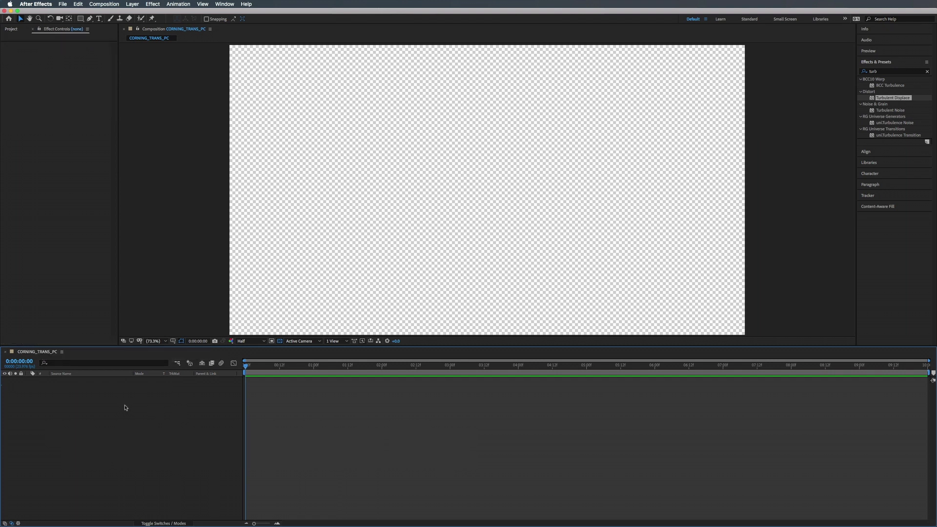
# Step: Add a white solid named Lava Matte to the CORNING_TRANS_PC composition
pyautogui.rightClick(125, 407)
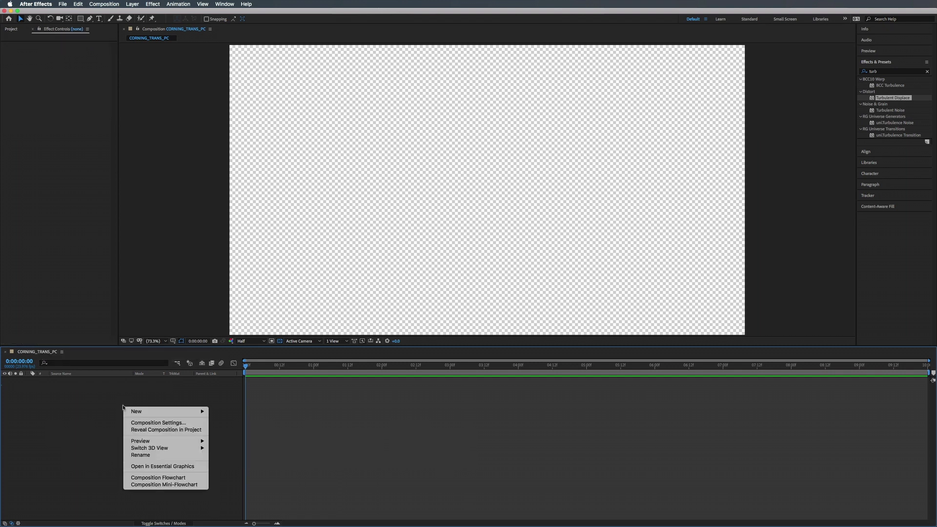
pyautogui.moveTo(195, 411)
pyautogui.click(229, 431)
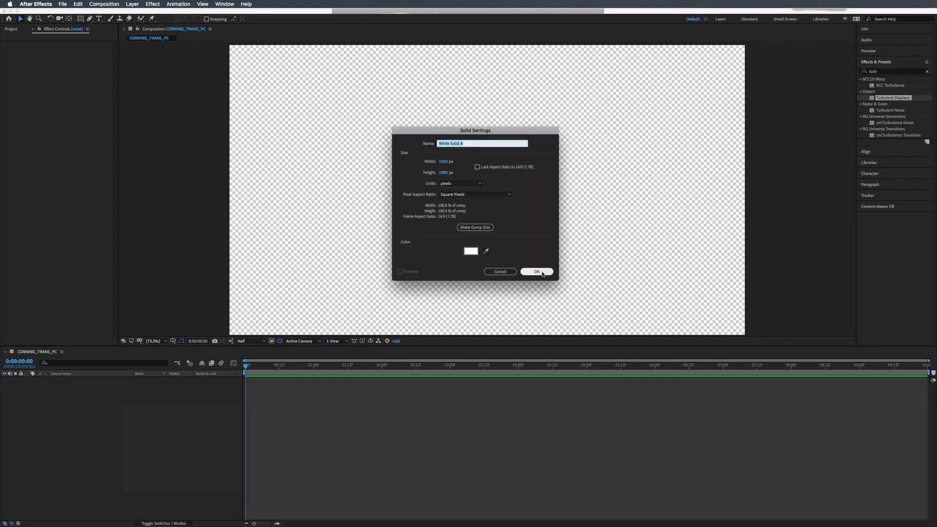
pyautogui.write('Lava Matte')
pyautogui.press('Return')
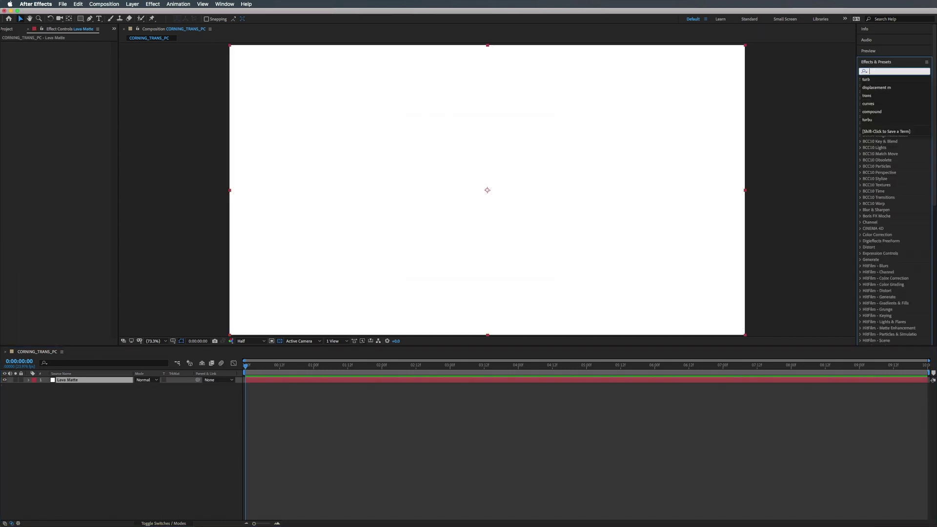
# Step: Apply the Linear Wipe transition effect to the Lava Matte layer and set its Wipe Angle to 180°
pyautogui.write('linear')
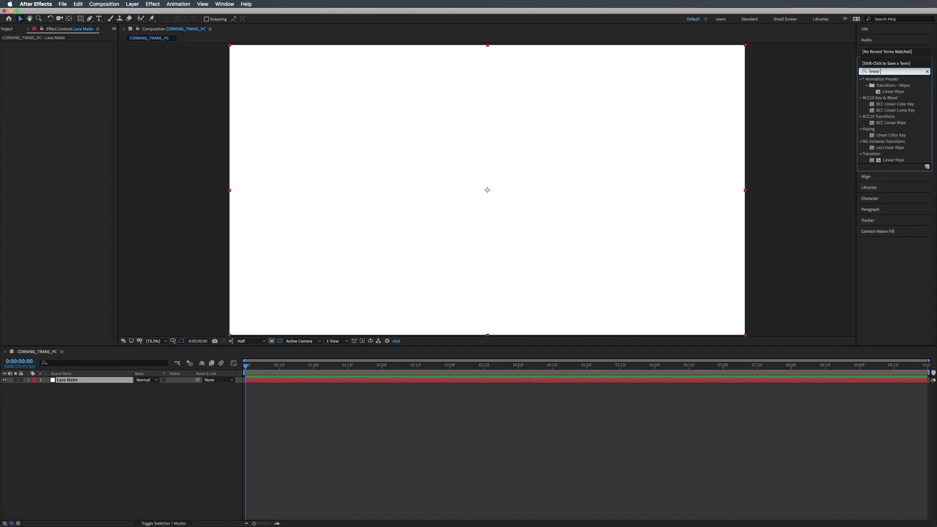
pyautogui.write(' wi')
pyautogui.moveTo(880, 131); pyautogui.dragTo(805, 382)
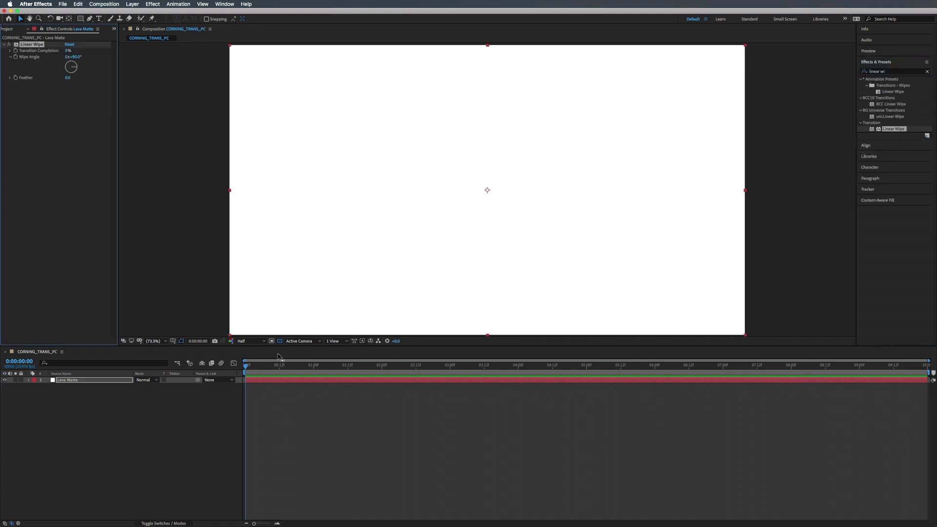
pyautogui.moveTo(69, 50)
pyautogui.mouseDown()
pyautogui.moveTo(97, 50)
pyautogui.moveTo(82, 50)
pyautogui.moveTo(84, 59)
pyautogui.mouseUp()
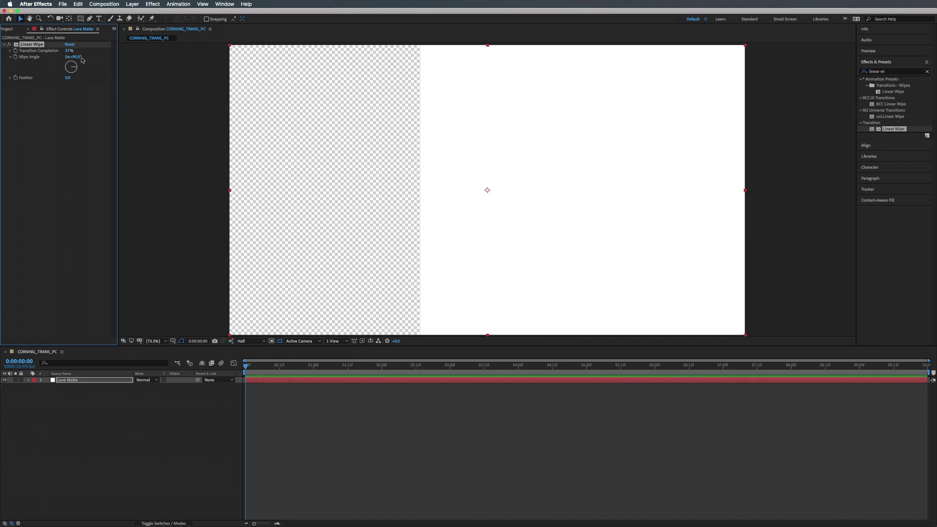
pyautogui.click(78, 58)
pyautogui.write('180')
pyautogui.press('Return')
# Step: Animate Linear Wipe's Transition Completion from 100% at the start to 0% at 3 seconds and preview the wipe
pyautogui.moveTo(69, 51); pyautogui.dragTo(102, 52)
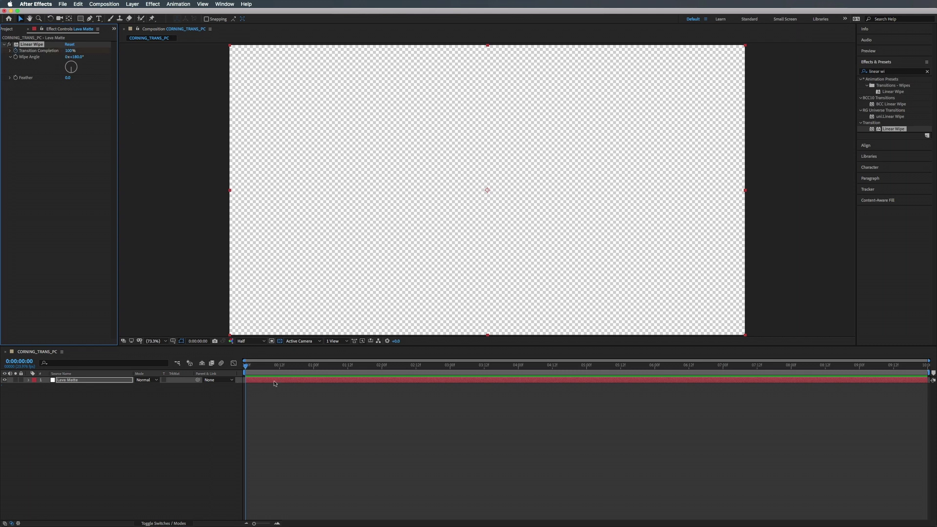
pyautogui.moveTo(287, 369); pyautogui.dragTo(450, 369)
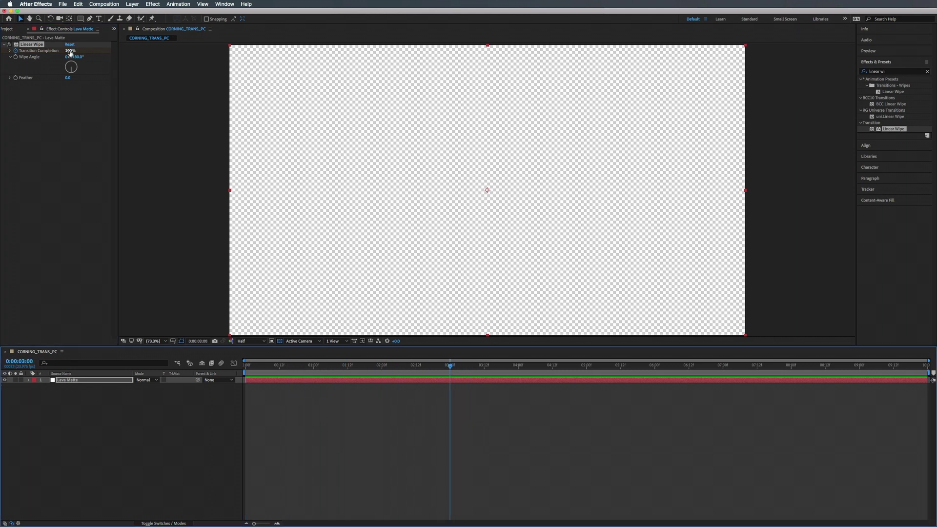
pyautogui.moveTo(70, 51); pyautogui.dragTo(44, 51)
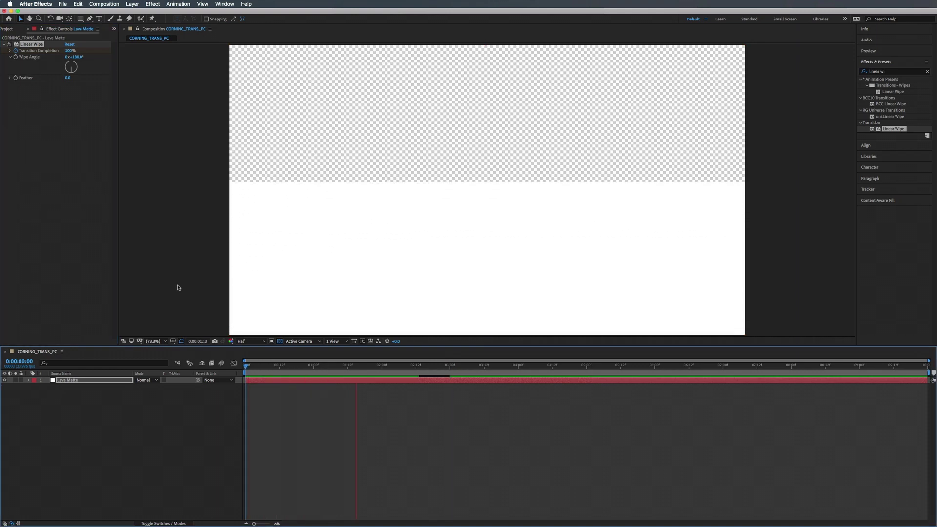
pyautogui.press('space')
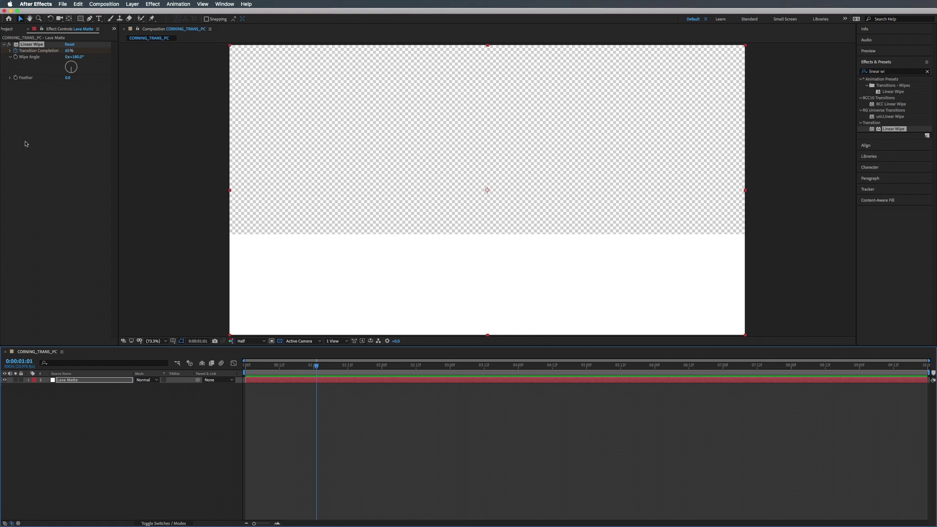
pyautogui.click(25, 144)
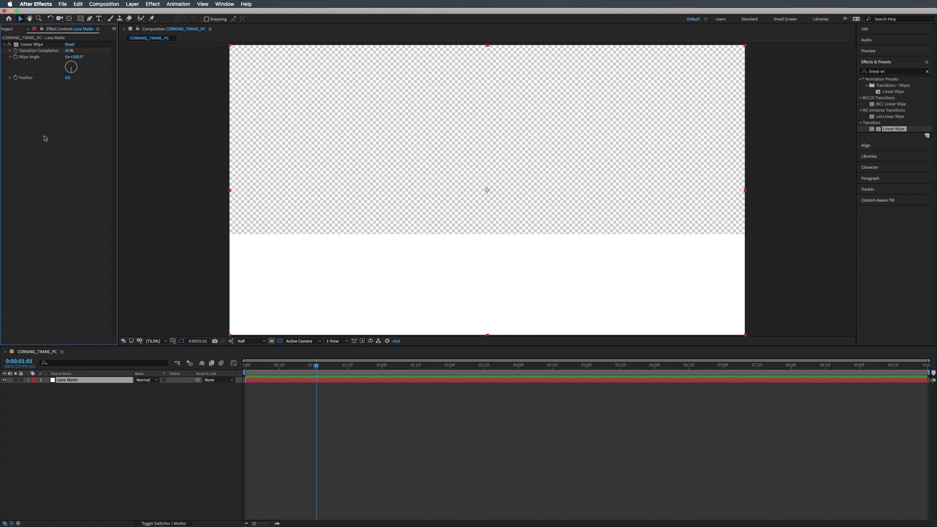
# Step: Apply Turbulent Displace to the Lava Matte layer with Amount 64 and Size 133, and raise its Complexity
pyautogui.tripleClick(882, 72)
pyautogui.write('tu')
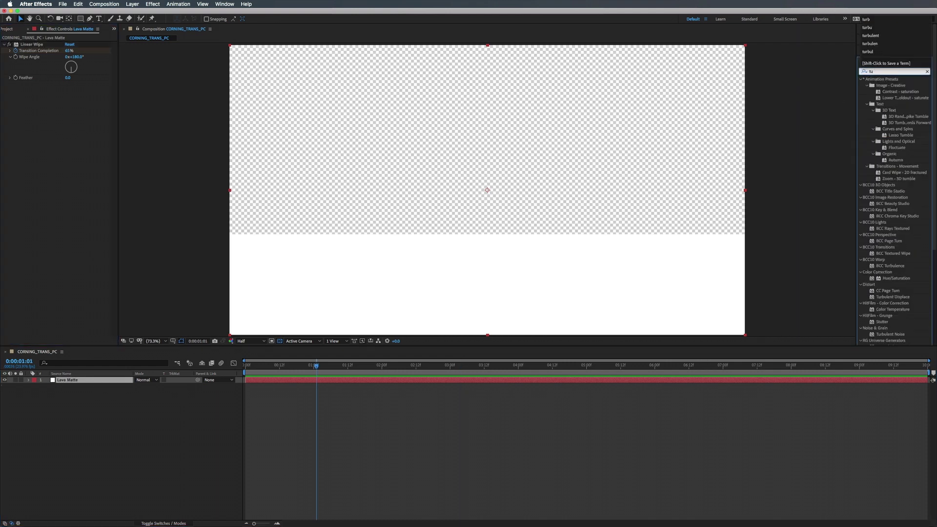
pyautogui.click(868, 51)
pyautogui.moveTo(892, 98)
pyautogui.mouseDown()
pyautogui.moveTo(750, 393)
pyautogui.moveTo(749, 382)
pyautogui.mouseUp()
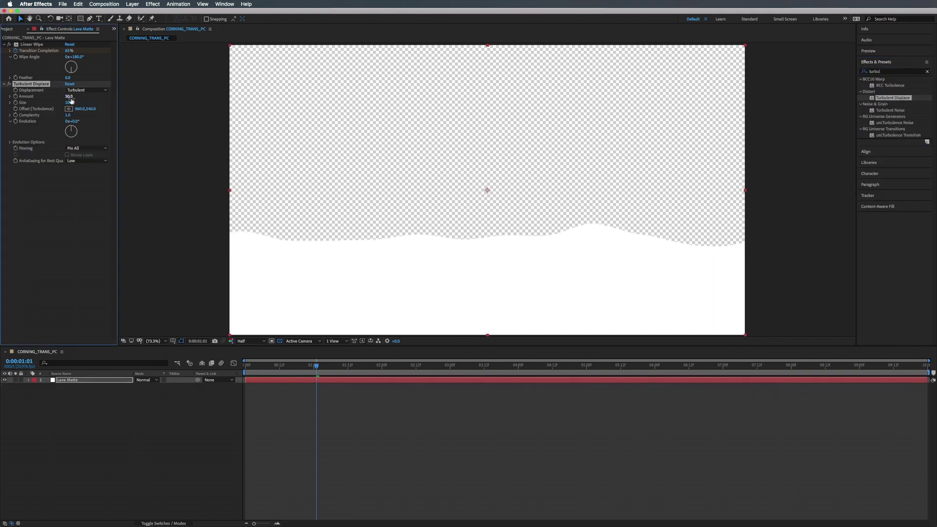
pyautogui.moveTo(70, 98); pyautogui.dragTo(75, 97)
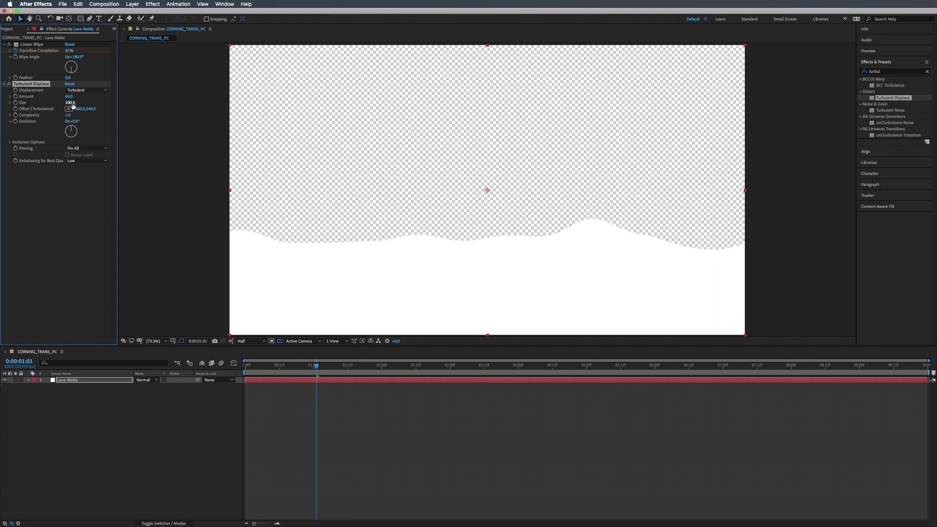
pyautogui.moveTo(74, 104); pyautogui.dragTo(85, 103)
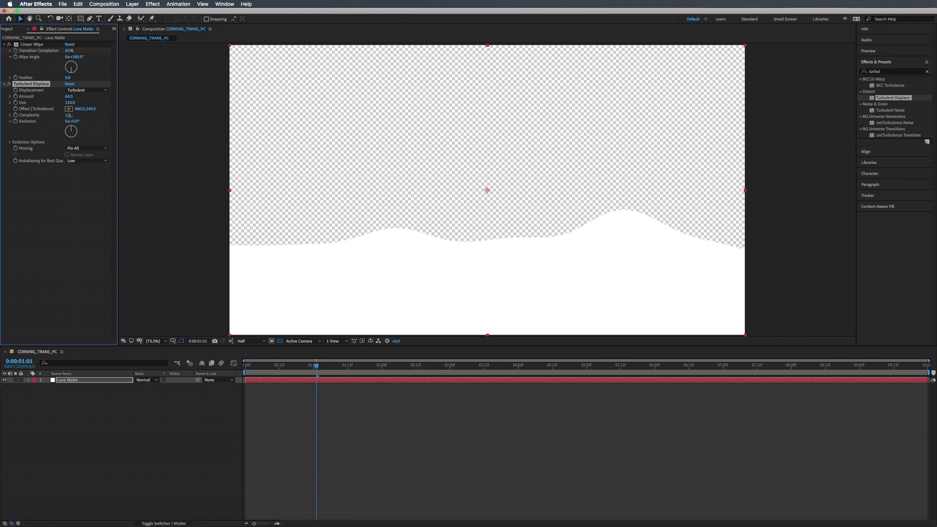
pyautogui.moveTo(75, 116); pyautogui.dragTo(112, 116)
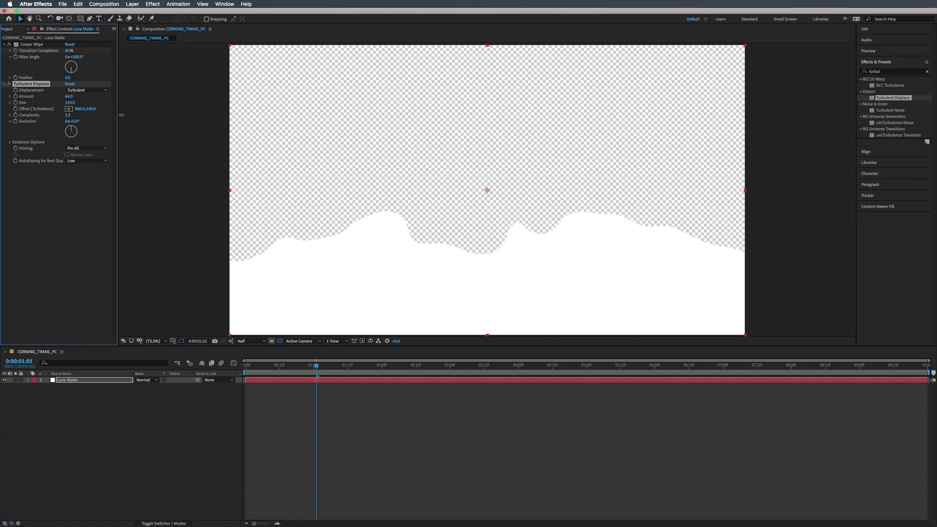
# Step: Set the Turbulent Displace Size to 80 and preview the rippled wipe edge
pyautogui.press('space')
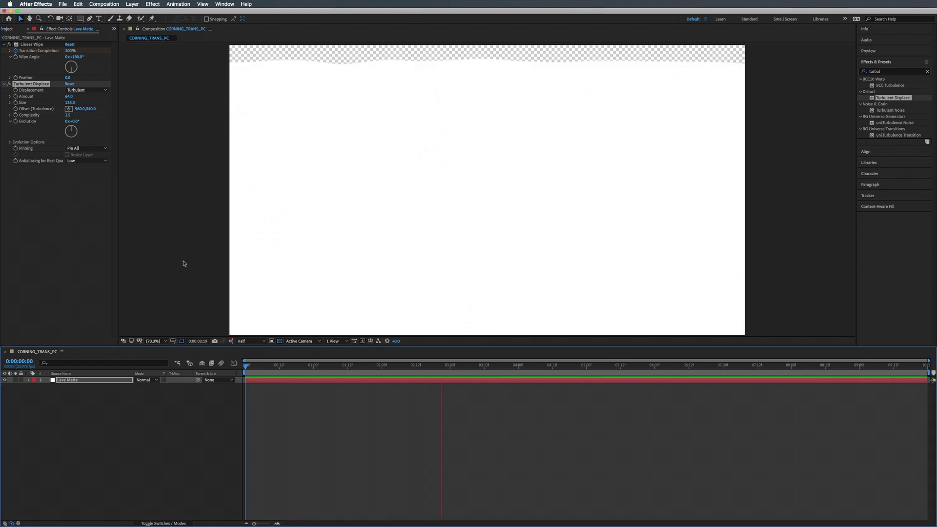
pyautogui.press('space')
pyautogui.click(316, 365)
pyautogui.moveTo(316, 369); pyautogui.dragTo(347, 366)
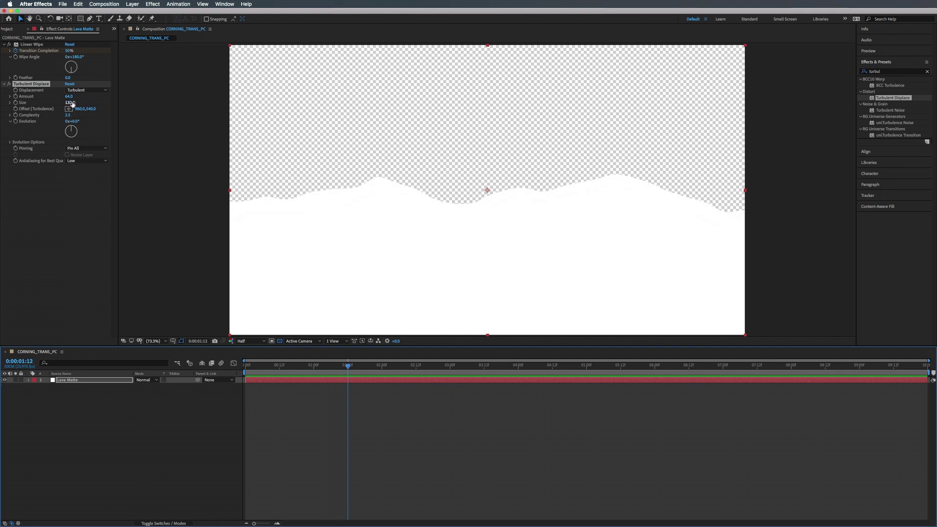
pyautogui.moveTo(72, 103); pyautogui.dragTo(54, 103)
pyautogui.press('space')
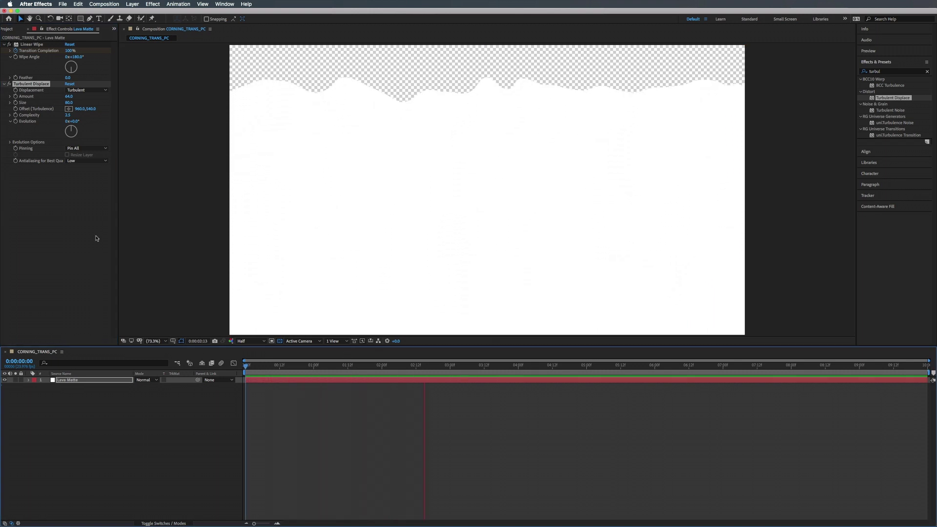
pyautogui.press('space')
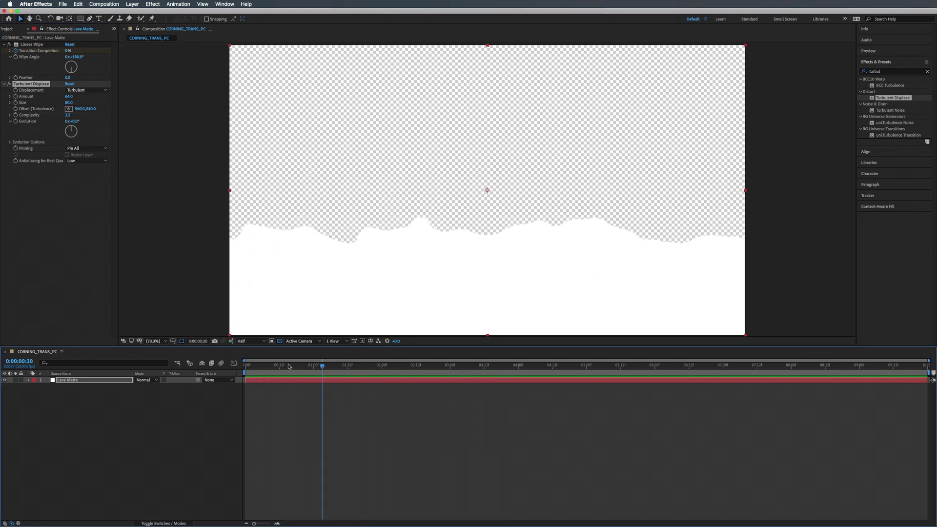
pyautogui.click(70, 212)
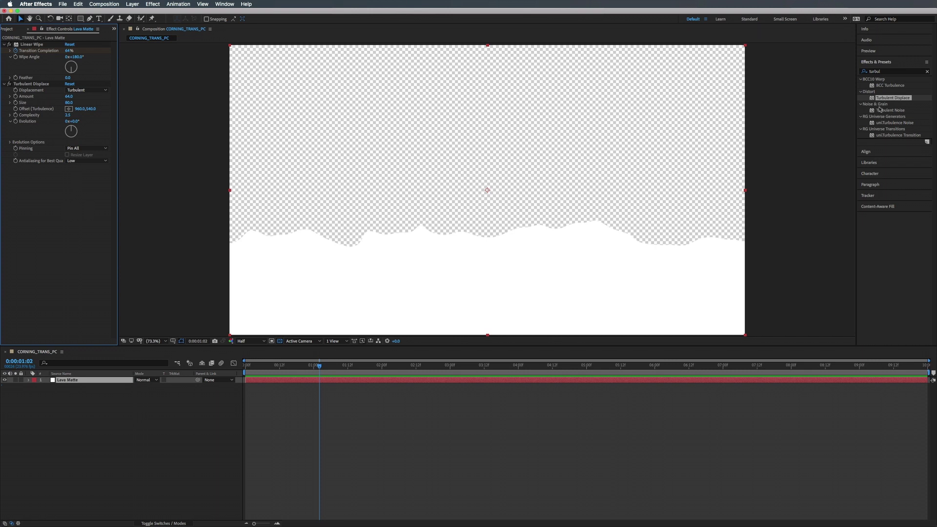
# Step: Apply Colorama to the Lava Matte layer and set its input phase to come from Alpha
pyautogui.click(885, 72)
pyautogui.write('colorama')
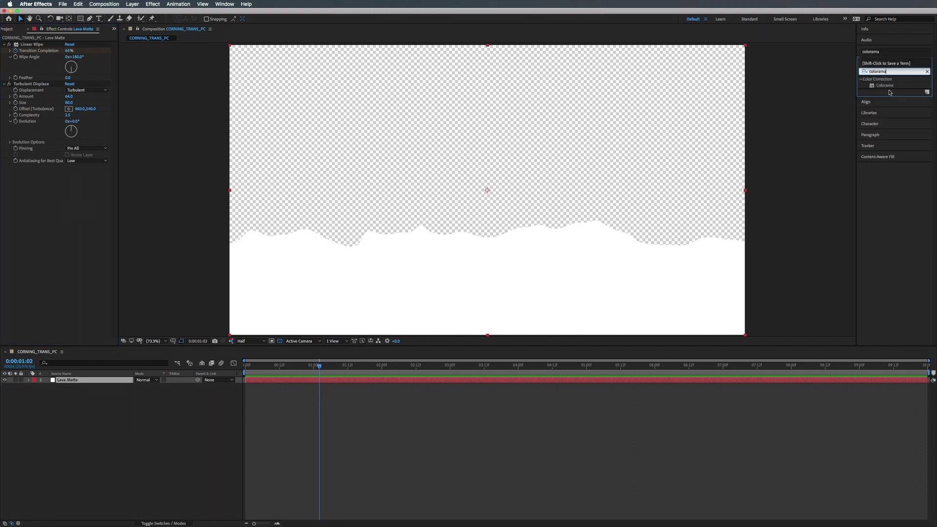
pyautogui.moveTo(52, 199); pyautogui.dragTo(51, 198)
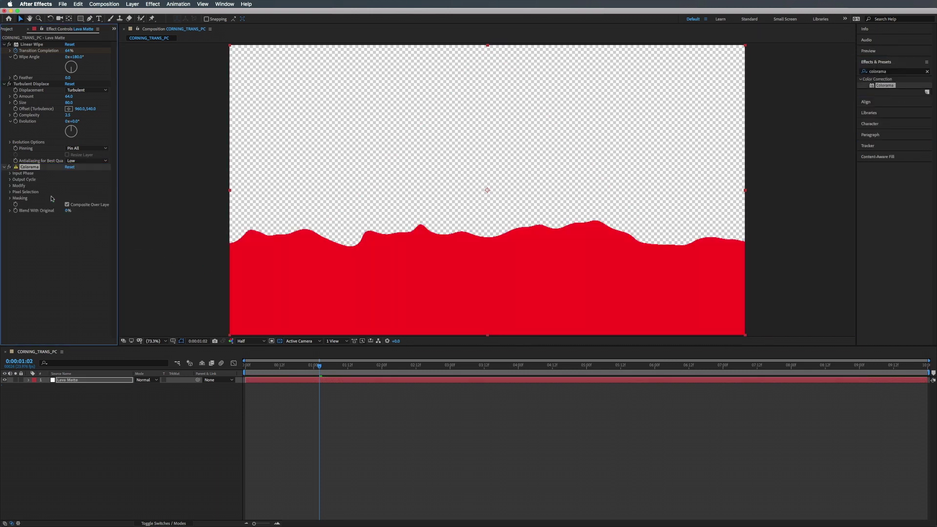
pyautogui.click(10, 174)
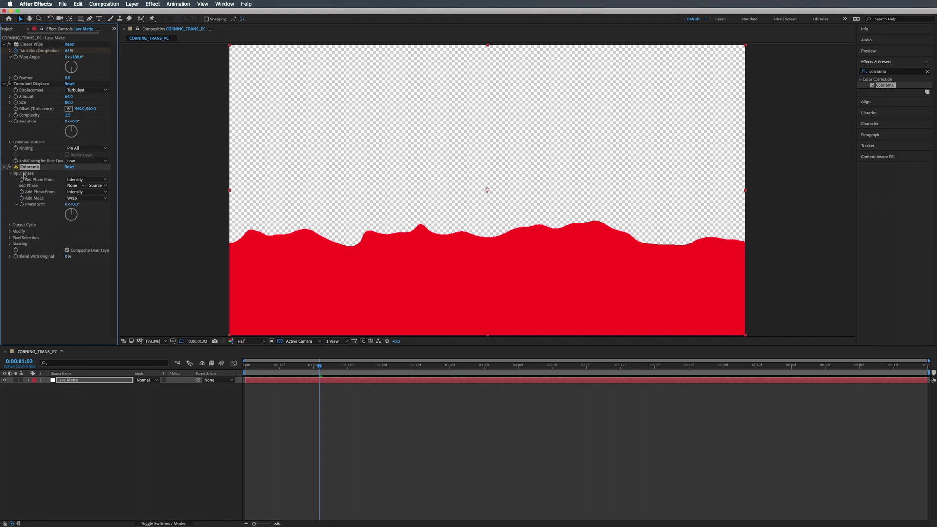
pyautogui.click(81, 180)
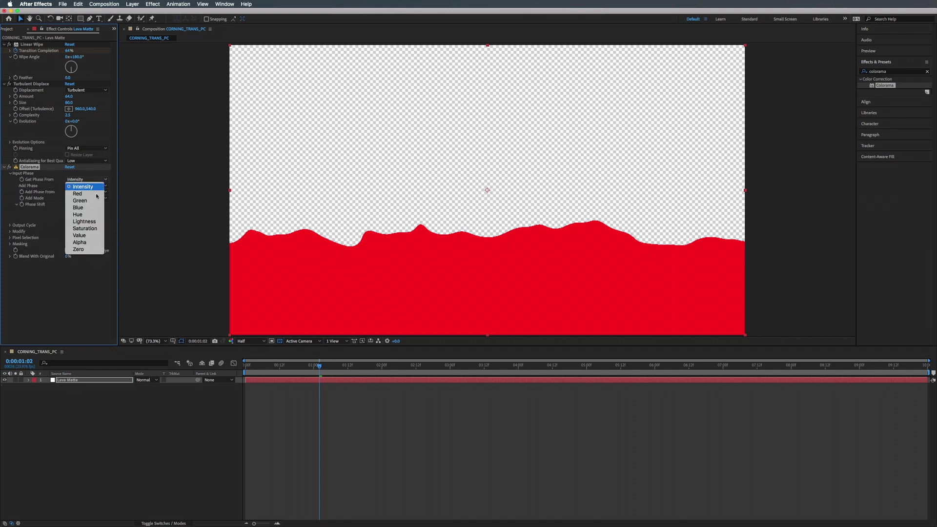
pyautogui.click(85, 243)
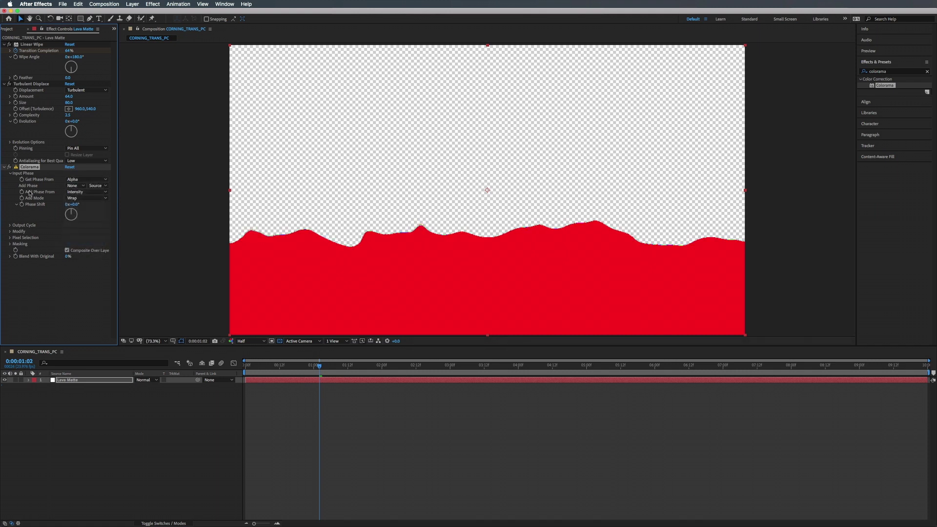
# Step: Set Colorama's output cycle to the Ramp Grey preset palette and enable Change Empty Pixels
pyautogui.click(10, 174)
pyautogui.click(10, 180)
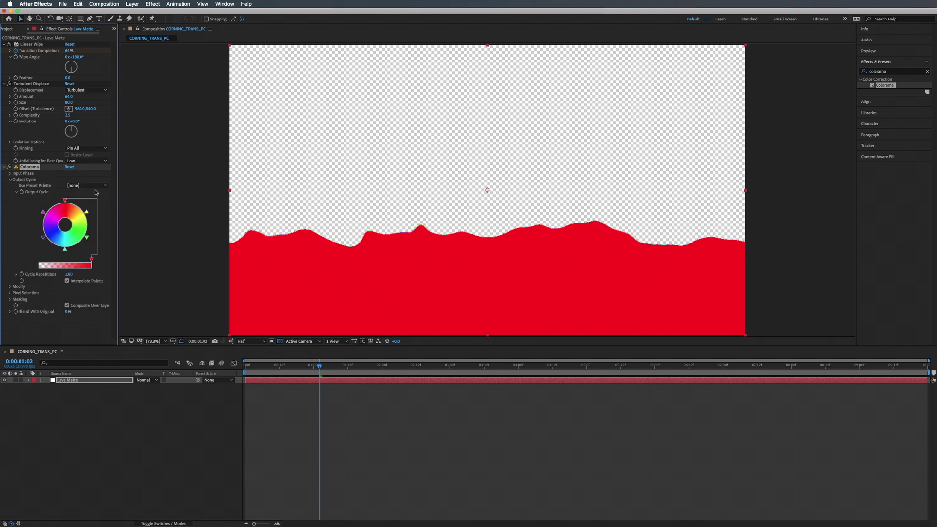
pyautogui.click(90, 186)
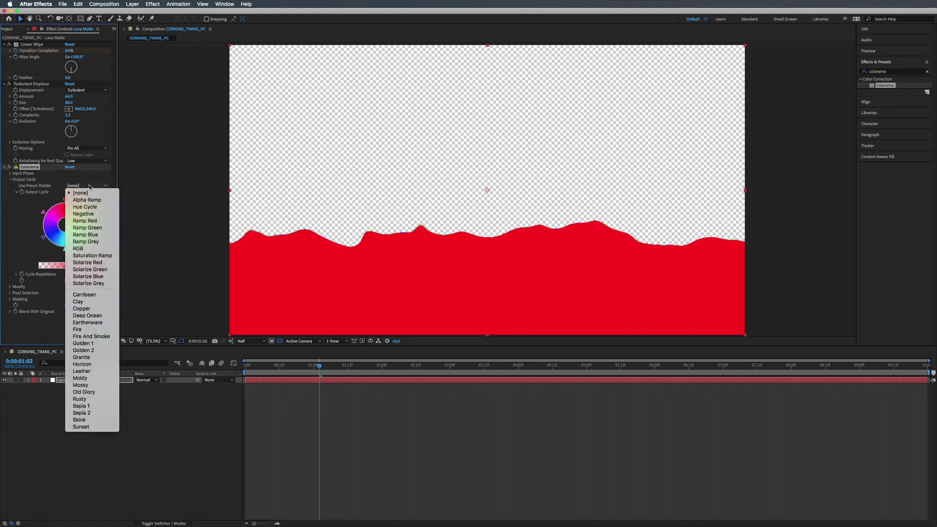
pyautogui.click(91, 242)
pyautogui.click(10, 180)
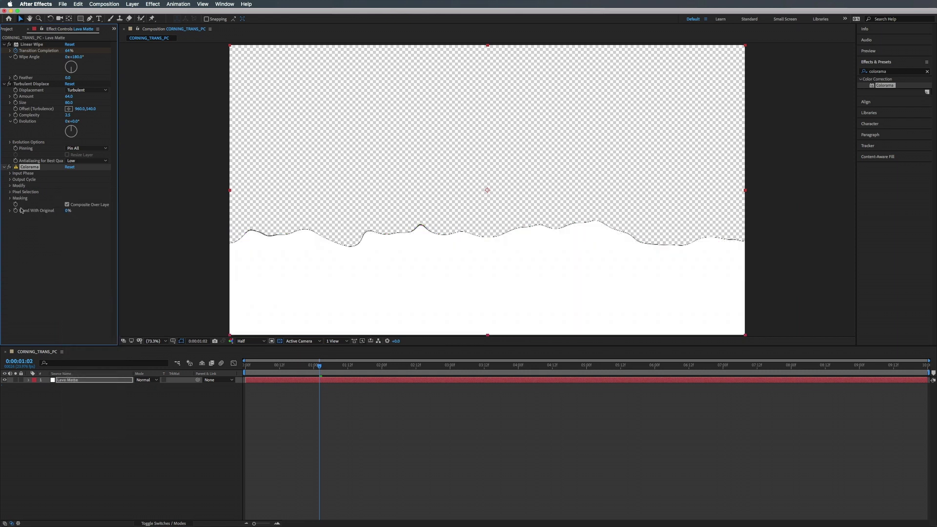
pyautogui.click(10, 186)
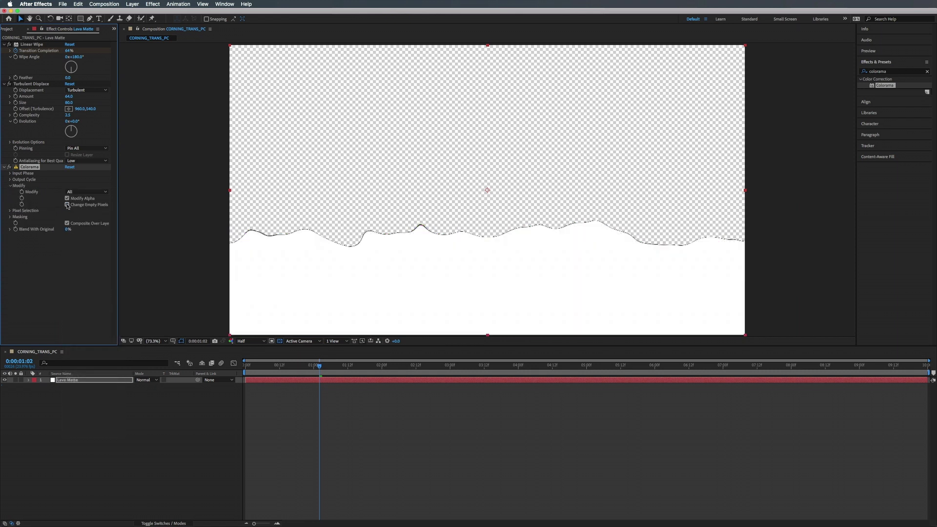
pyautogui.click(67, 204)
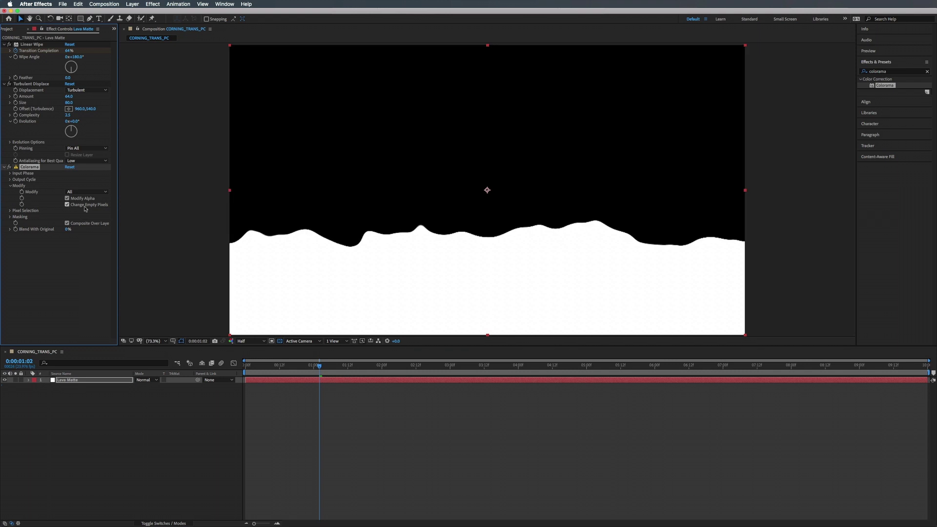
# Step: Preview the Lava Matte wipe, and drive Turbulent Displace's Evolution with a time-based expression
pyautogui.press('space')
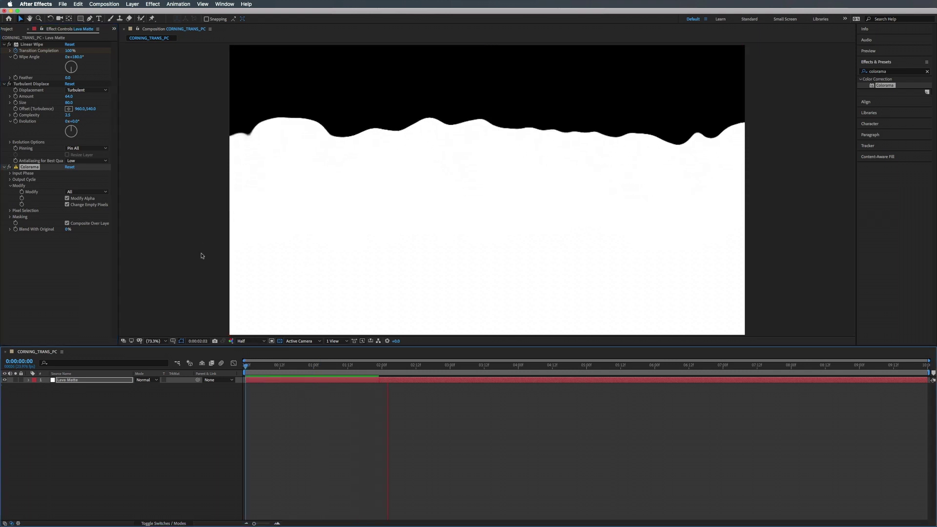
pyautogui.press('space')
pyautogui.moveTo(303, 369)
pyautogui.mouseDown()
pyautogui.moveTo(314, 366)
pyautogui.moveTo(265, 366)
pyautogui.moveTo(450, 366)
pyautogui.moveTo(285, 365)
pyautogui.mouseUp()
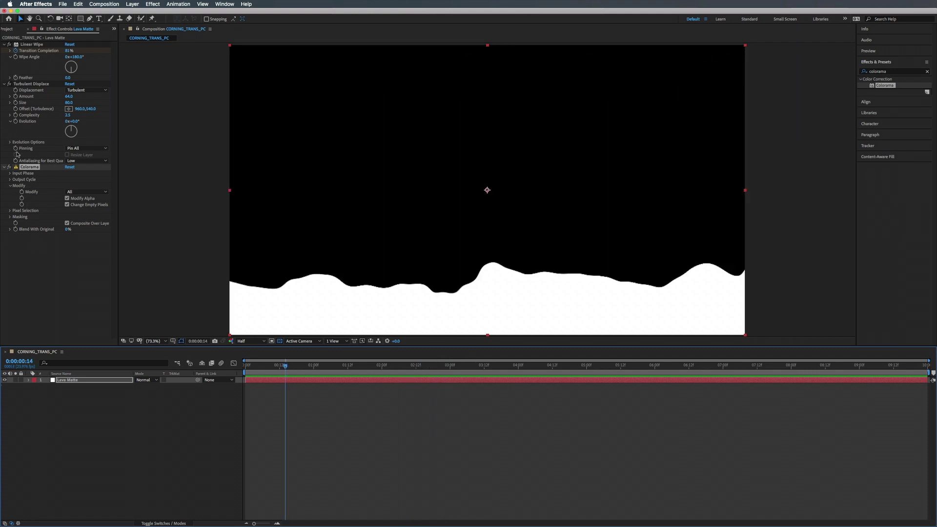
pyautogui.keyDown('alt'); pyautogui.click(16, 121); pyautogui.keyUp('alt')
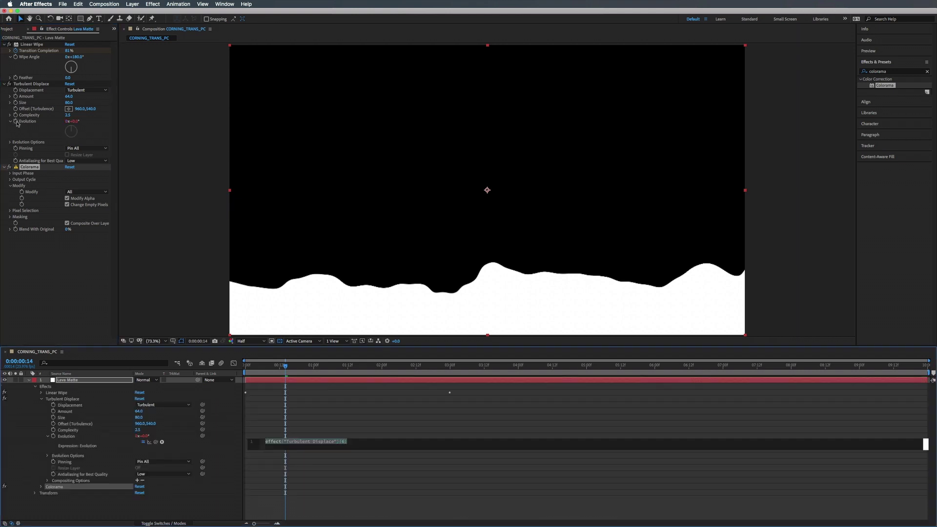
pyautogui.write('time')
pyautogui.press('Return')
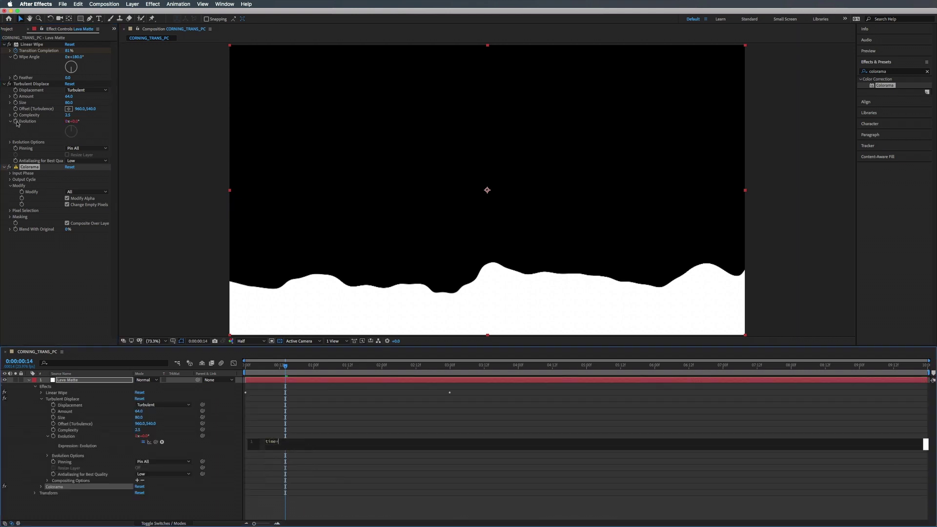
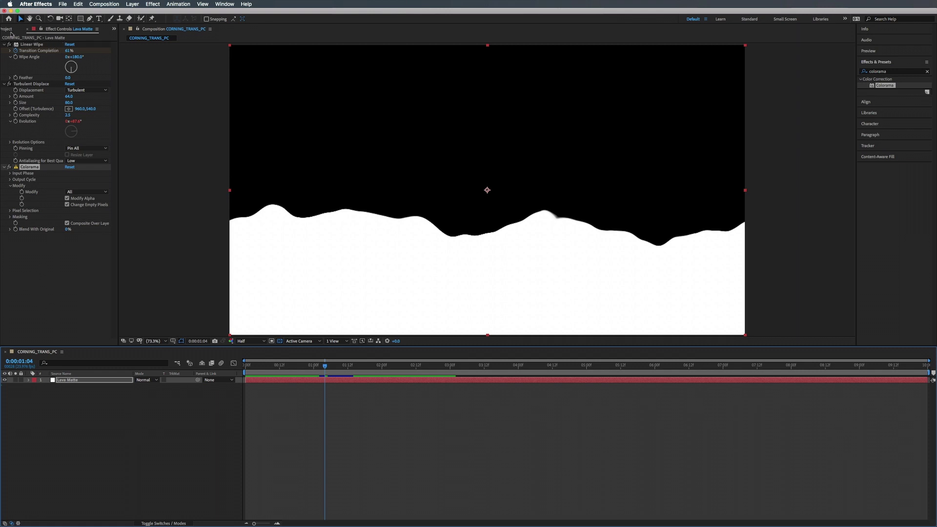
# Step: Create a new composition named CorningText_PC
pyautogui.click(10, 29)
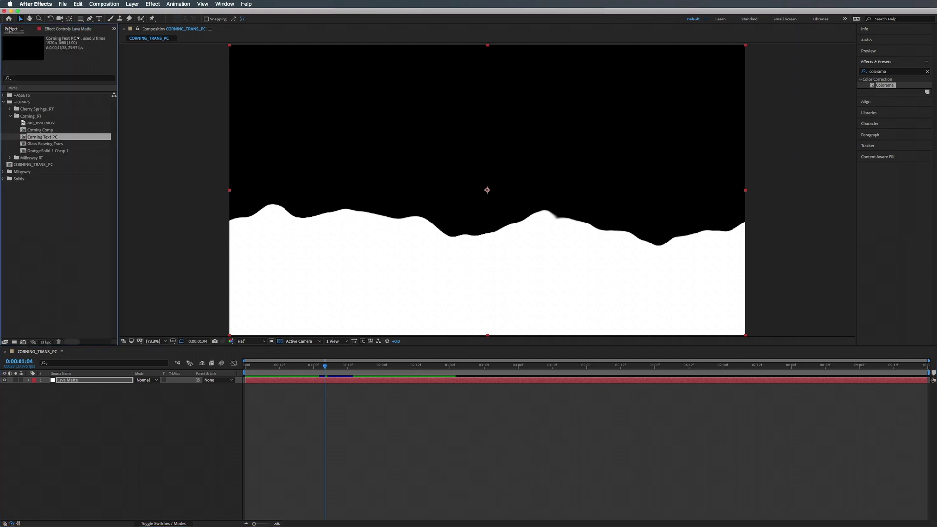
pyautogui.click(23, 342)
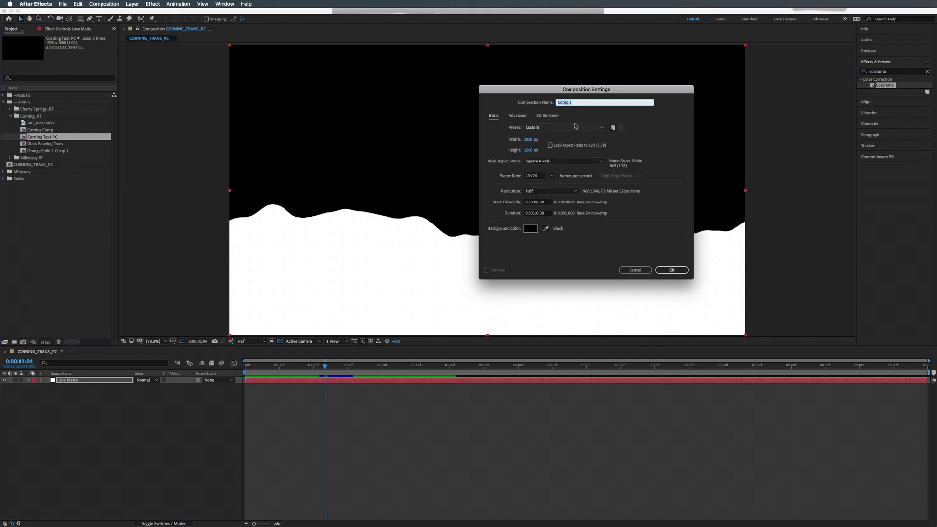
pyautogui.write('CorningText_PC')
pyautogui.press('Return')
# Step: Add a text layer reading GLASS BLOWING to the CorningText_PC composition
pyautogui.rightClick(170, 408)
pyautogui.moveTo(187, 414)
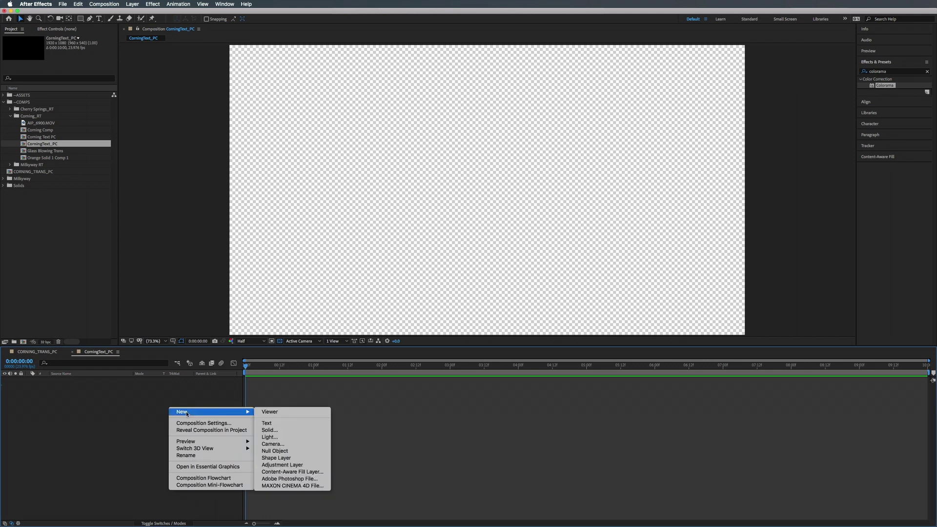
pyautogui.click(271, 423)
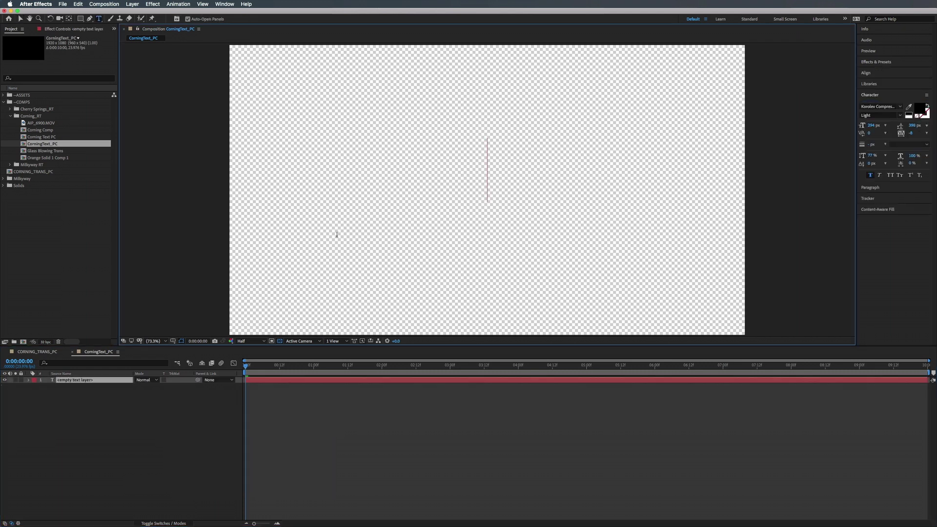
pyautogui.write('GLA')
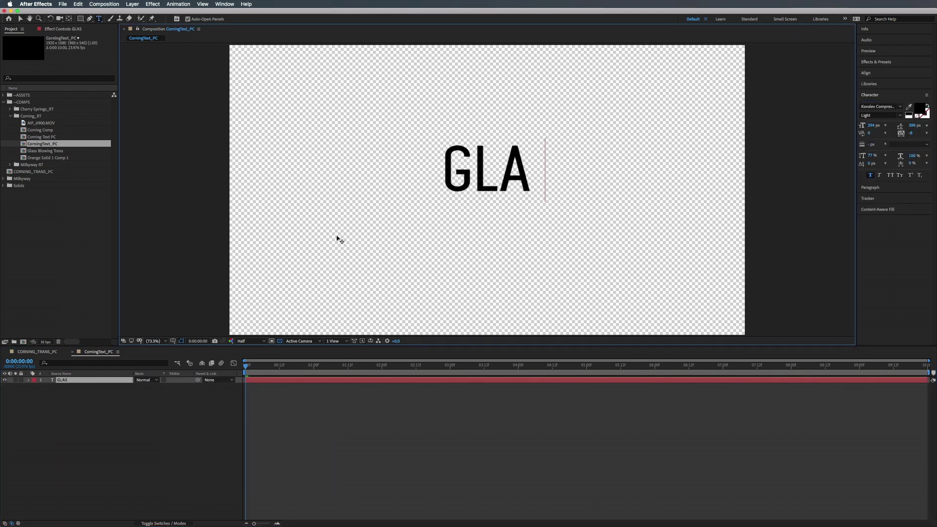
pyautogui.write('SS BLOWING')
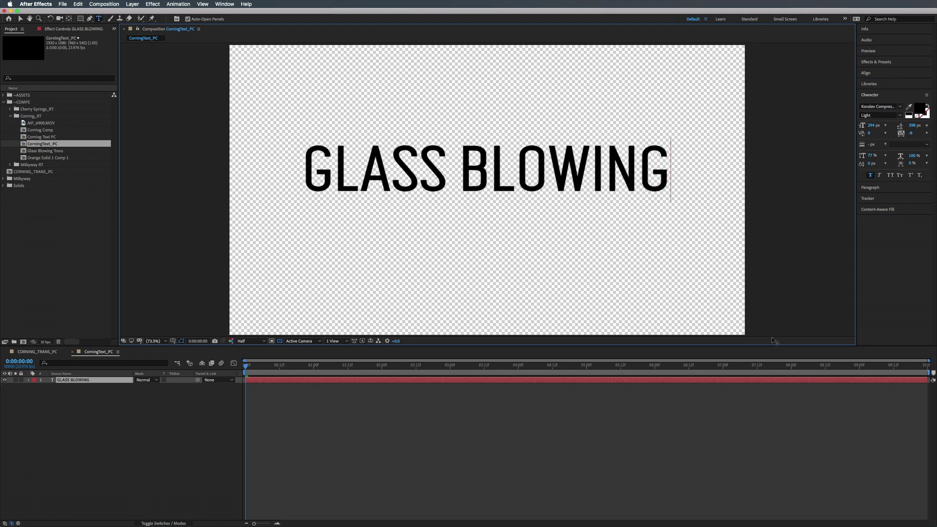
pyautogui.click(775, 382)
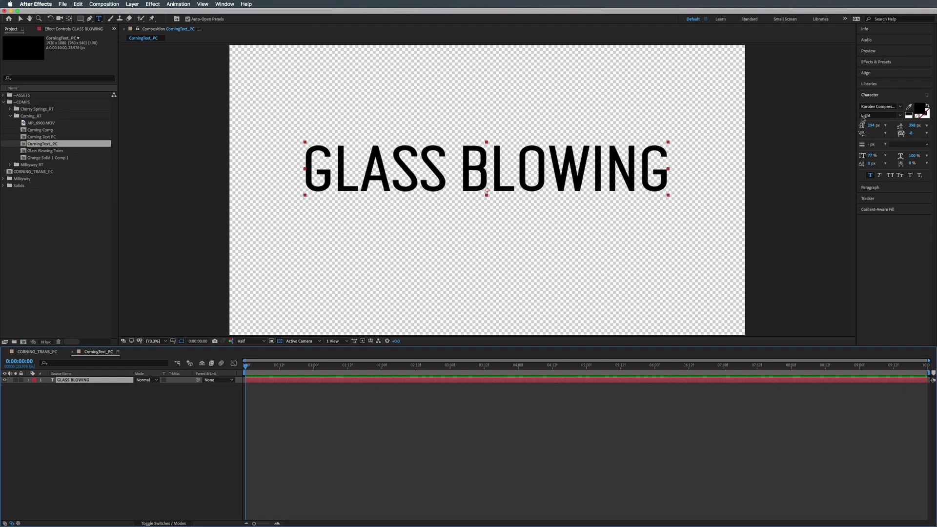
# Step: Set the GLASS BLOWING text to the Bold font style and enlarge it to 383 px
pyautogui.click(878, 115)
pyautogui.press('capslock')
pyautogui.write('Bold')
pyautogui.press('capslock')
pyautogui.moveTo(870, 124); pyautogui.dragTo(906, 122)
# Step: Center the GLASS BLOWING layer horizontally and vertically in the composition
pyautogui.click(871, 73)
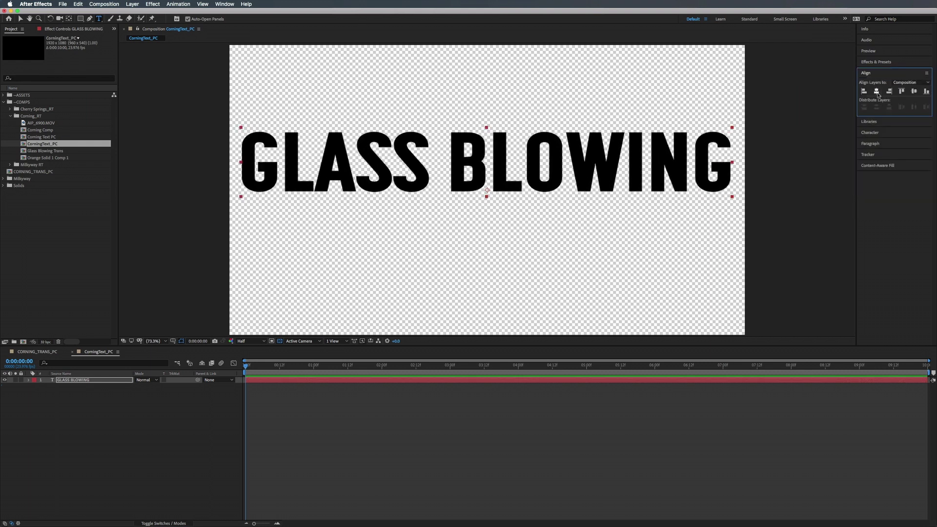
pyautogui.click(876, 91)
pyautogui.click(913, 91)
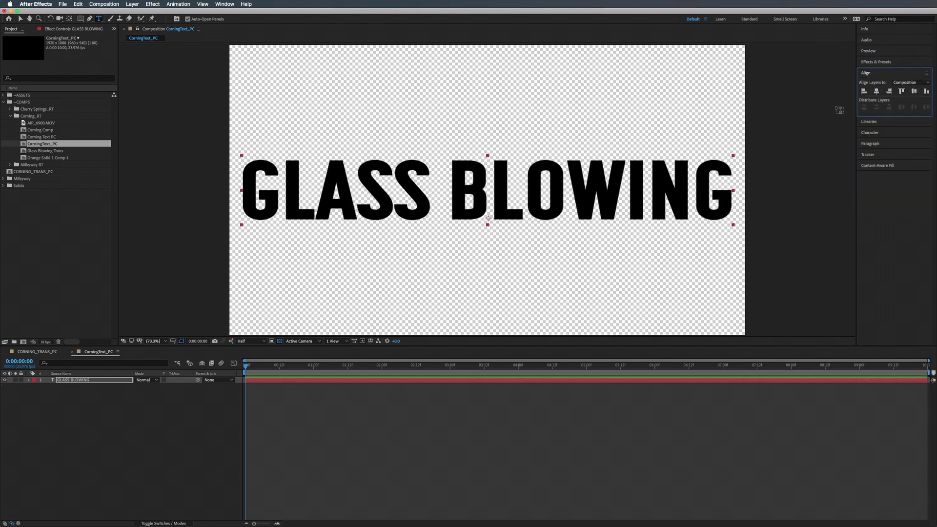
# Step: Switch the preview resolution to Full and move the GLASS BLOWING text slightly upward
pyautogui.press('super+j')
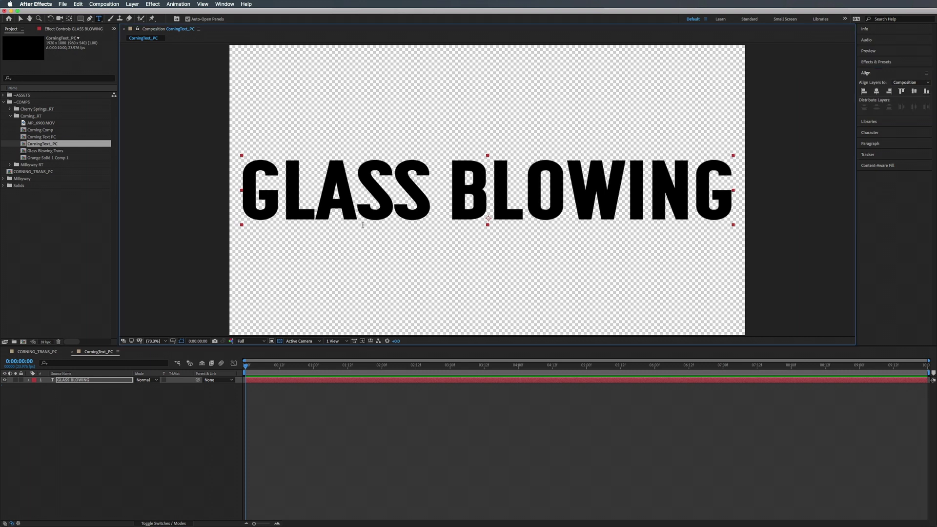
pyautogui.press('v')
pyautogui.moveTo(419, 196); pyautogui.dragTo(419, 182)
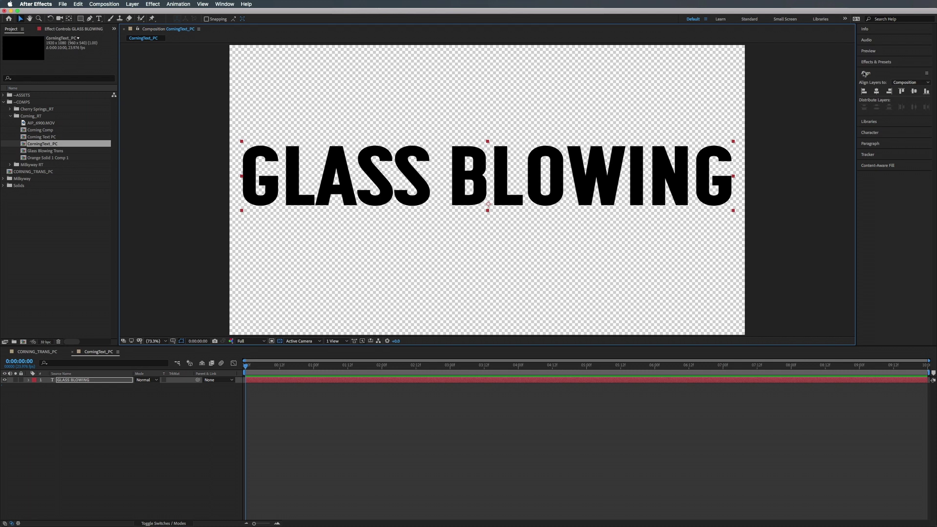
# Step: Set the GLASS BLOWING text's vertical scale to 100% and tighten its tracking to -34
pyautogui.click(873, 132)
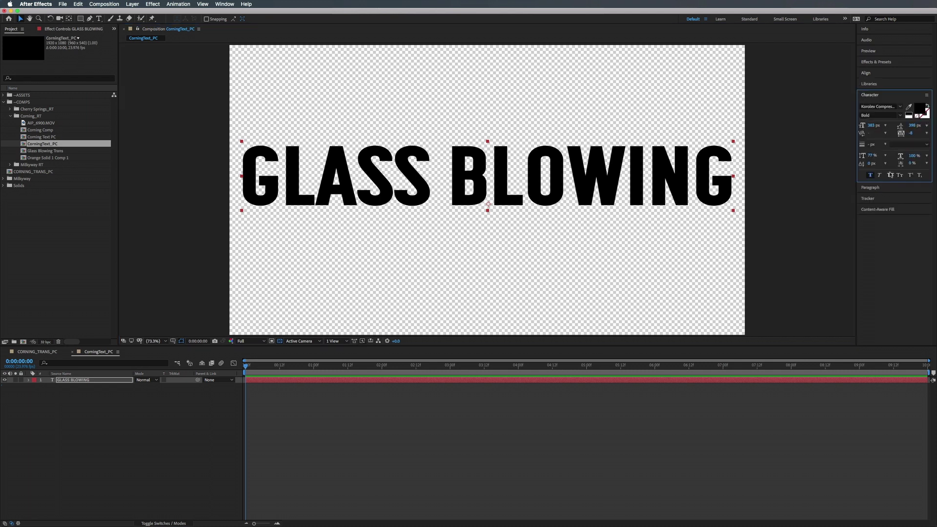
pyautogui.click(869, 156)
pyautogui.write('100')
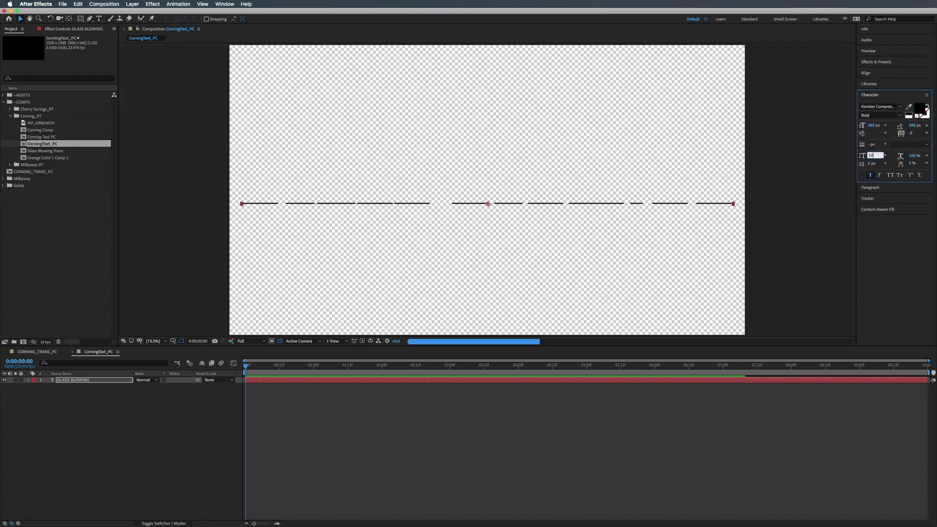
pyautogui.press('Return')
pyautogui.click(869, 176)
pyautogui.moveTo(910, 132); pyautogui.dragTo(893, 133)
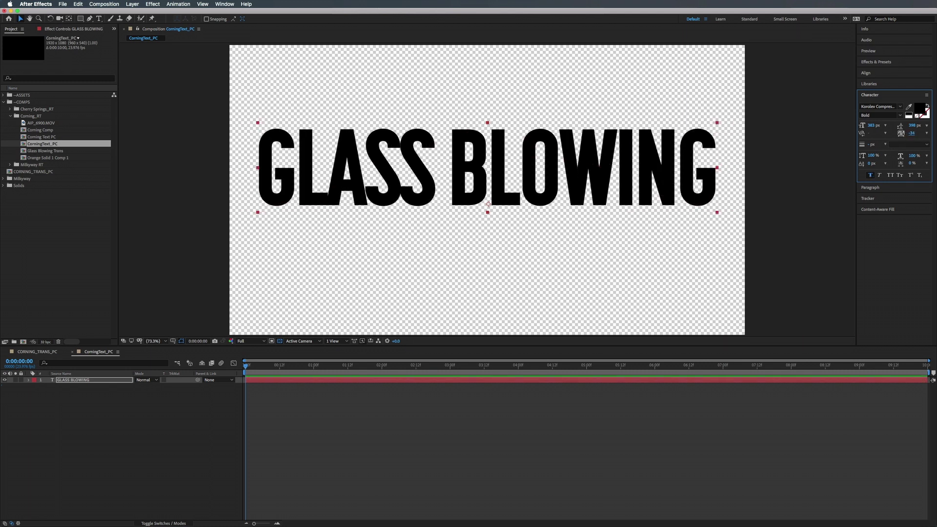
# Step: Tighten the kerning between G and L and loosen the kerning between L and A in GLASS
pyautogui.click(295, 177)
pyautogui.doubleClick(296, 175)
pyautogui.moveTo(870, 133); pyautogui.dragTo(850, 133)
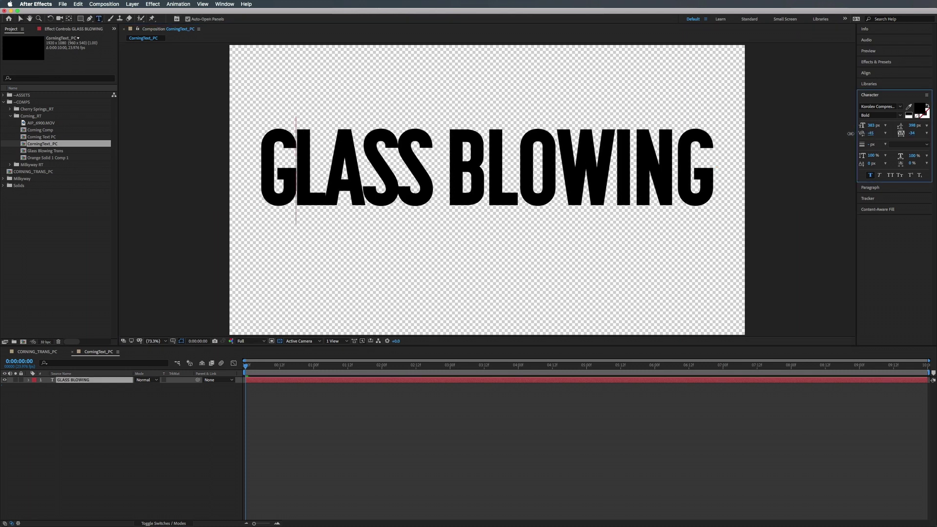
pyautogui.click(324, 174)
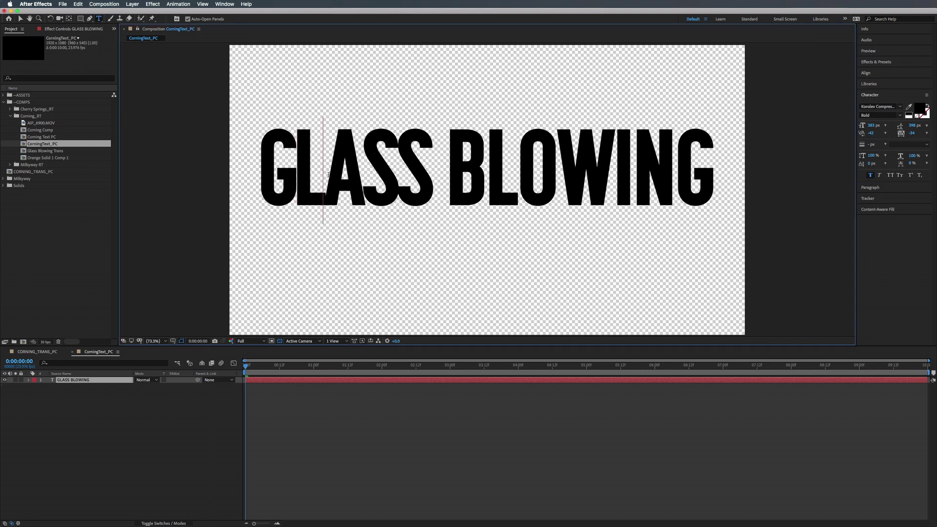
pyautogui.moveTo(870, 132); pyautogui.dragTo(891, 132)
# Step: Tighten the kerning between individual letter pairs in the rest of the GLASS BLOWING text
pyautogui.press('Right')
pyautogui.press('Right')
pyautogui.press('Right')
pyautogui.press('Right')
pyautogui.press('Right')
pyautogui.hotkey('alt', 'Left')
pyautogui.press('Right')
pyautogui.hotkey('alt', 'Left')
pyautogui.press('Right')
pyautogui.hotkey('alt', 'Left')
pyautogui.press('Right')
pyautogui.hotkey('alt', 'Left')
pyautogui.press('Right')
pyautogui.hotkey('alt', 'Left')
pyautogui.press('Right')
pyautogui.hotkey('alt', 'Left')
# Step: Set the GLASS BLOWING layer's tracking to -36 and its font size to 422 px
pyautogui.click(760, 379)
pyautogui.moveTo(911, 133); pyautogui.dragTo(884, 122)
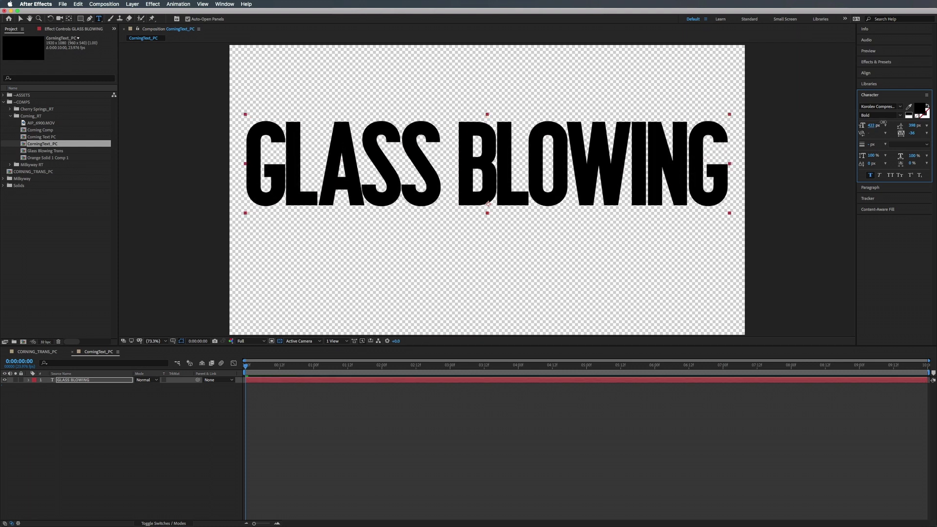
# Step: Add a second text layer reading CORNING MUSEUM OF GLASS
pyautogui.rightClick(127, 410)
pyautogui.moveTo(143, 414)
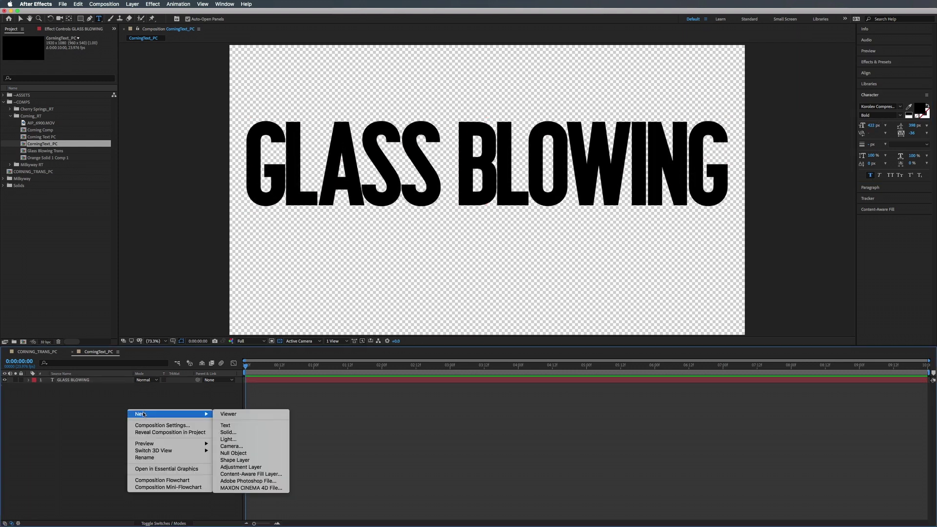
pyautogui.click(225, 426)
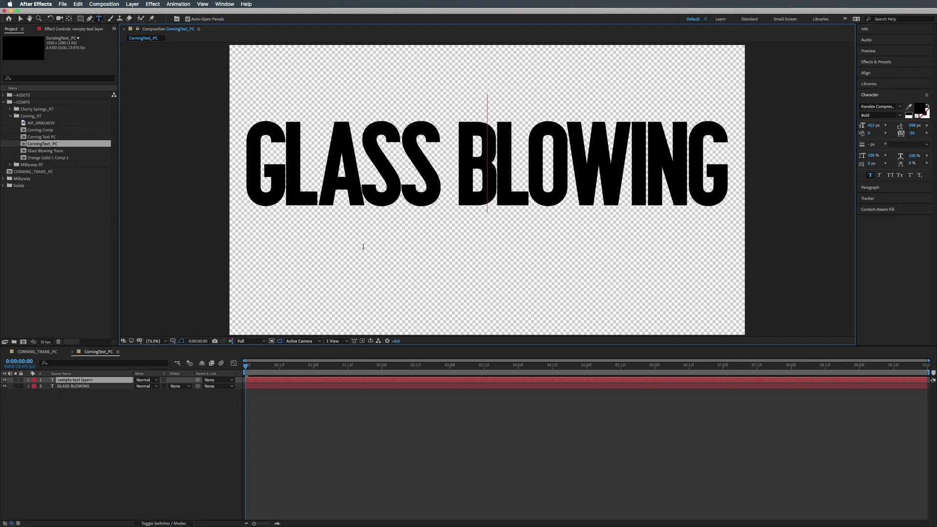
pyautogui.write('COR')
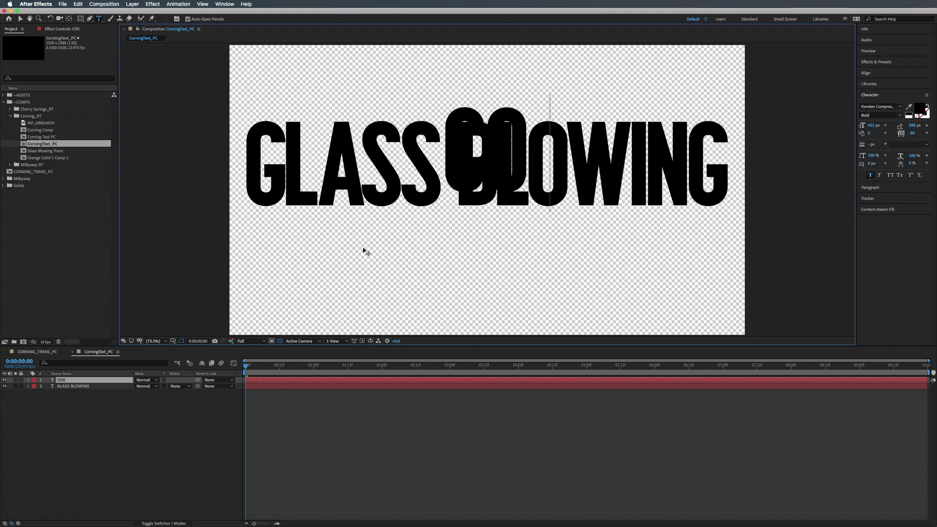
pyautogui.write('NING MUS')
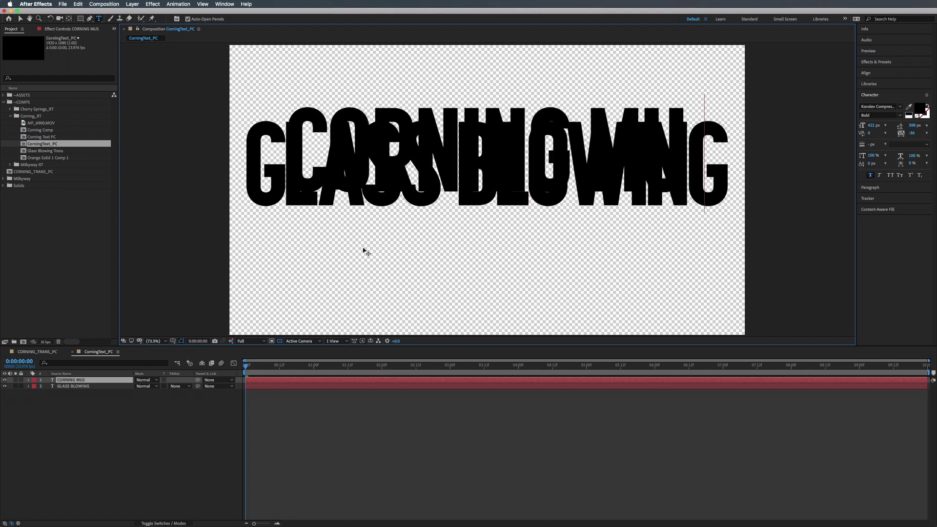
pyautogui.write('EUM OF GLASS')
pyautogui.press('Escape')
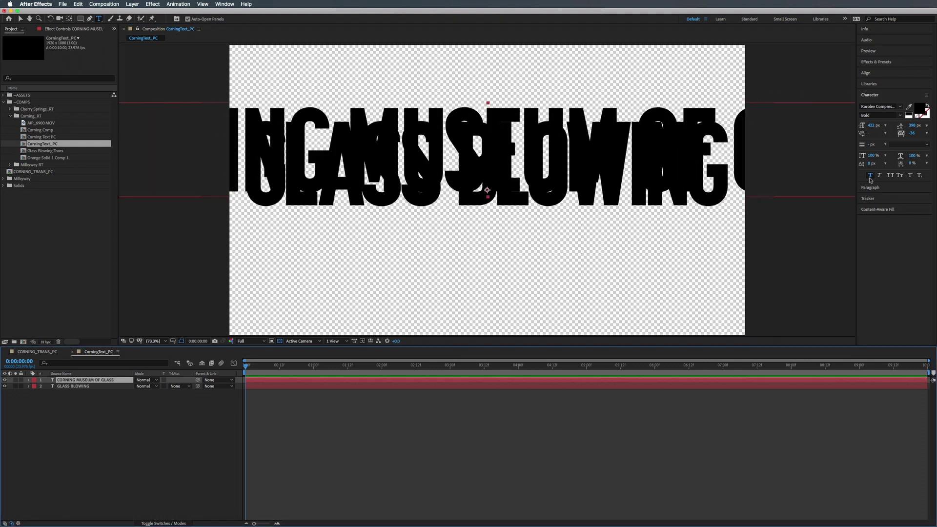
# Step: Set the CORNING MUSEUM OF GLASS text to Light at 241 px and place it directly below GLASS BLOWING
pyautogui.click(900, 116)
pyautogui.click(871, 122)
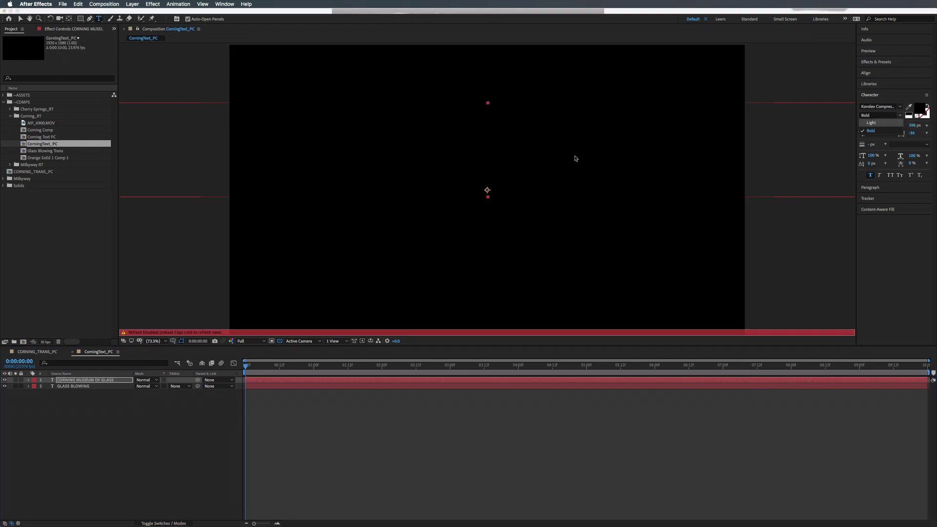
pyautogui.moveTo(872, 126); pyautogui.dragTo(815, 136)
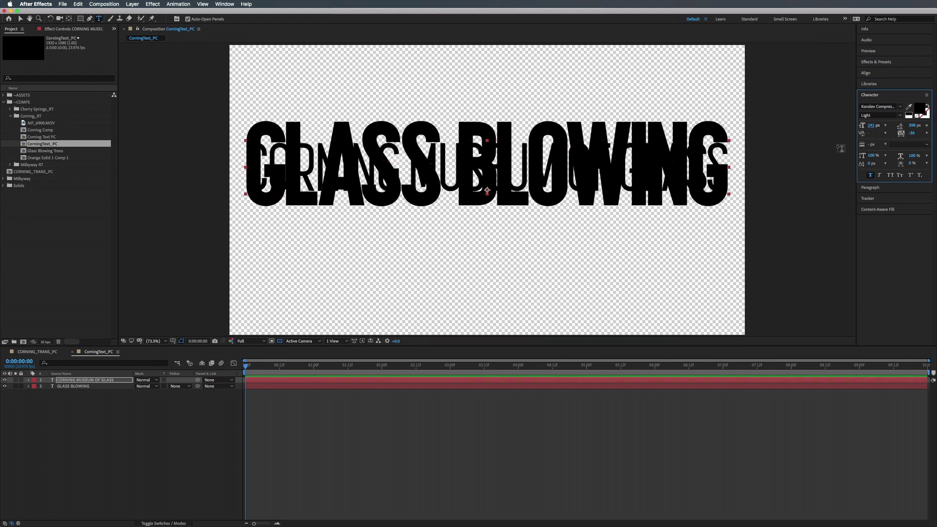
pyautogui.press('v')
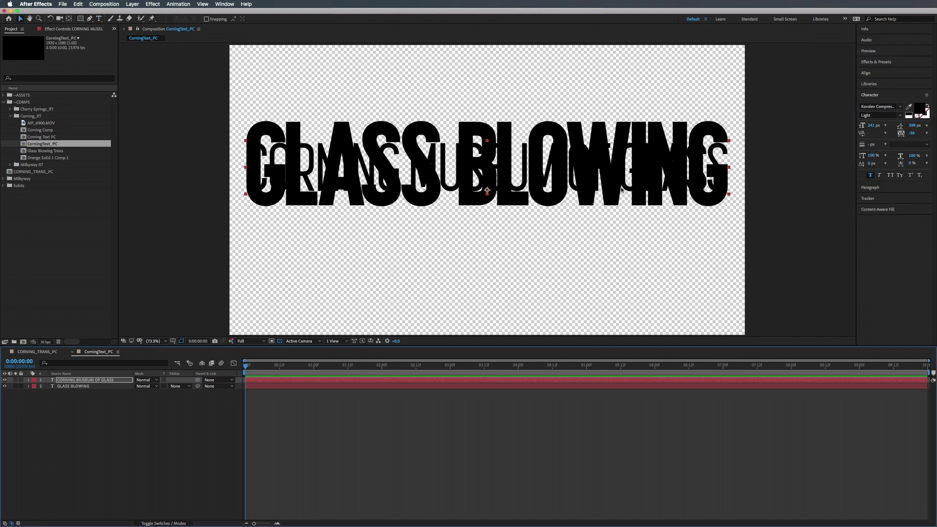
pyautogui.moveTo(625, 189); pyautogui.dragTo(625, 254)
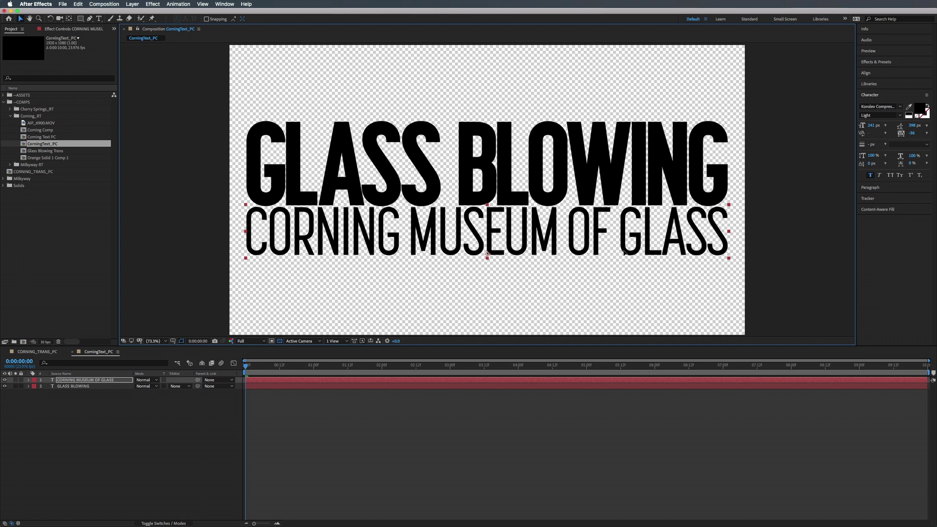
# Step: Reduce the CORNING MUSEUM OF GLASS text's vertical scale to 69%, turn off Faux Bold and enlarge it to 266 px
pyautogui.moveTo(870, 155); pyautogui.dragTo(855, 155)
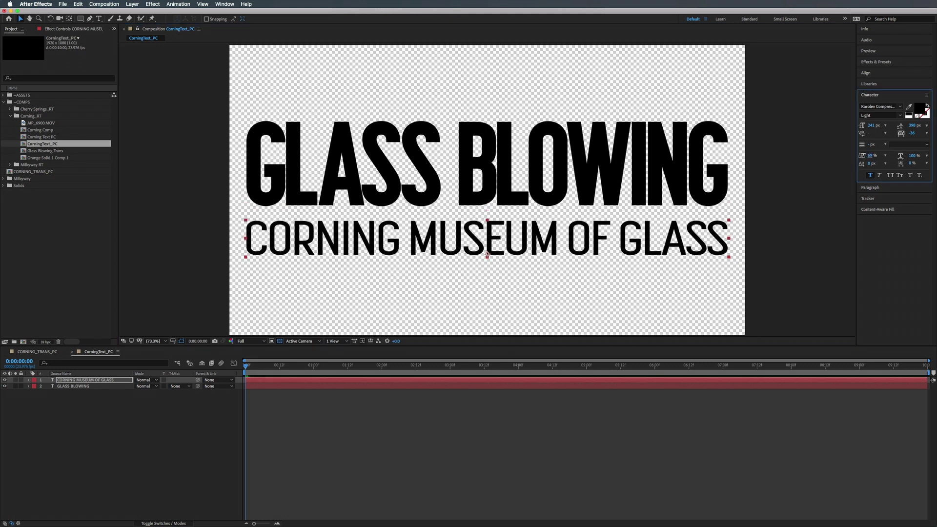
pyautogui.click(869, 175)
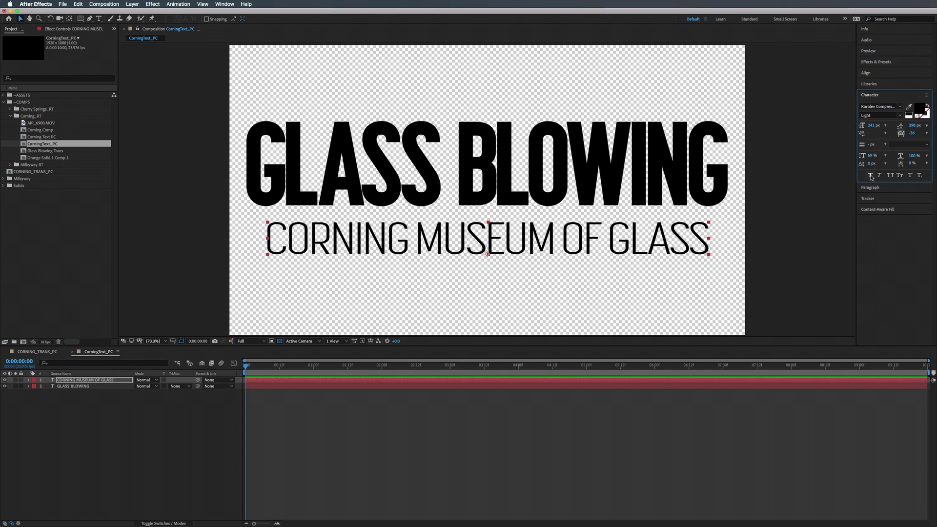
pyautogui.moveTo(872, 124); pyautogui.dragTo(879, 123)
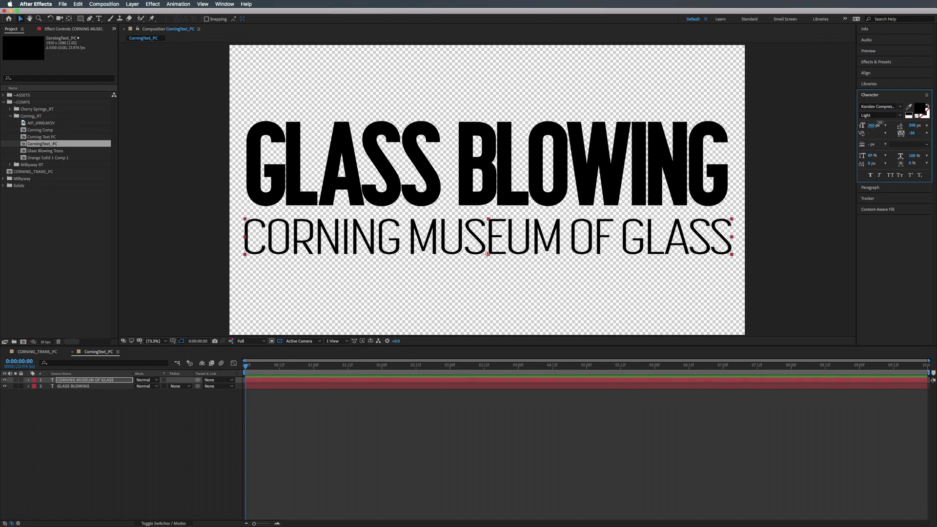
# Step: Move CORNING MUSEUM OF GLASS up close beneath GLASS BLOWING, and shift both text layers slightly down in the frame
pyautogui.moveTo(555, 242); pyautogui.dragTo(556, 231)
pyautogui.press('super+a')
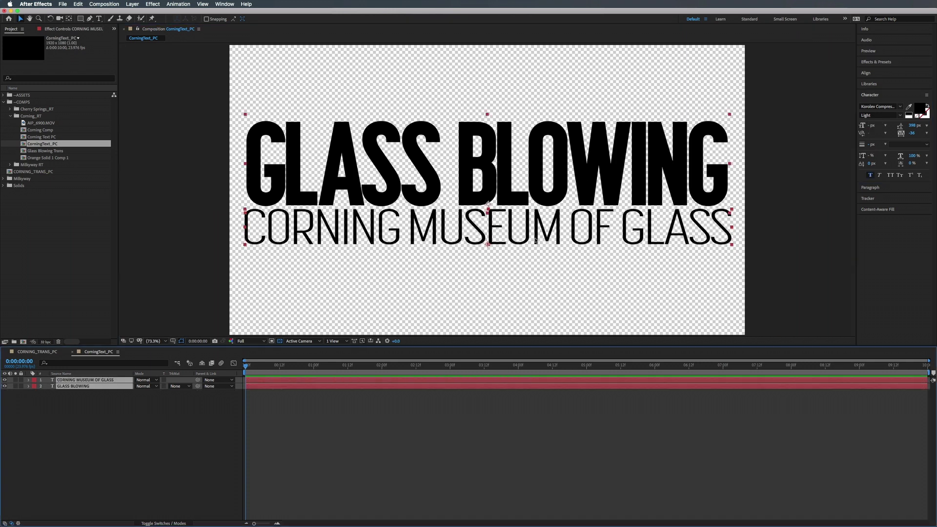
pyautogui.moveTo(510, 170); pyautogui.dragTo(507, 176)
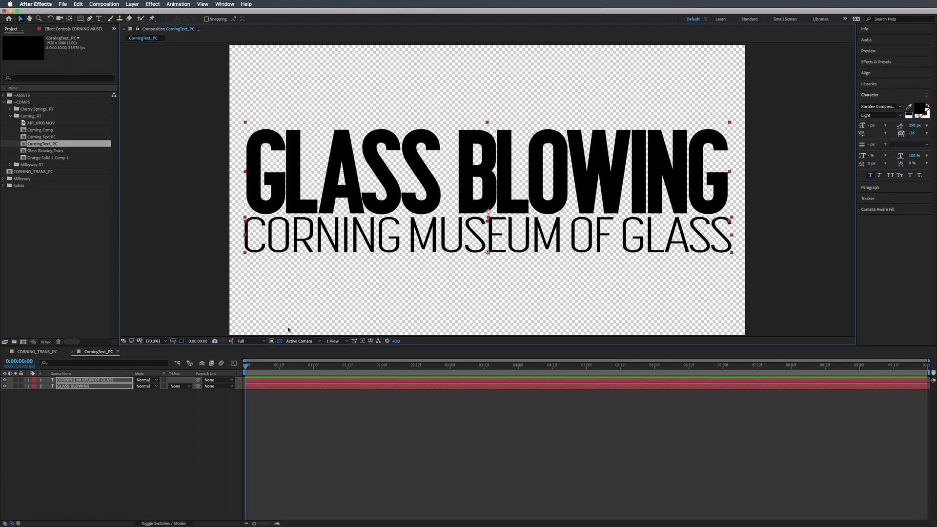
# Step: Create a single new composition from CORNING_TRANS_PC and CorningText_PC using CorningText_PC's dimensions
pyautogui.click(30, 353)
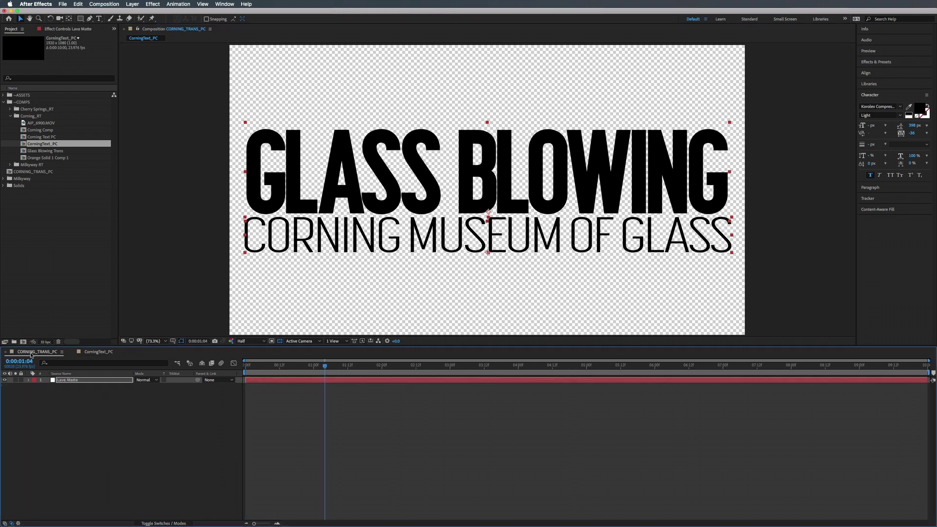
pyautogui.click(99, 353)
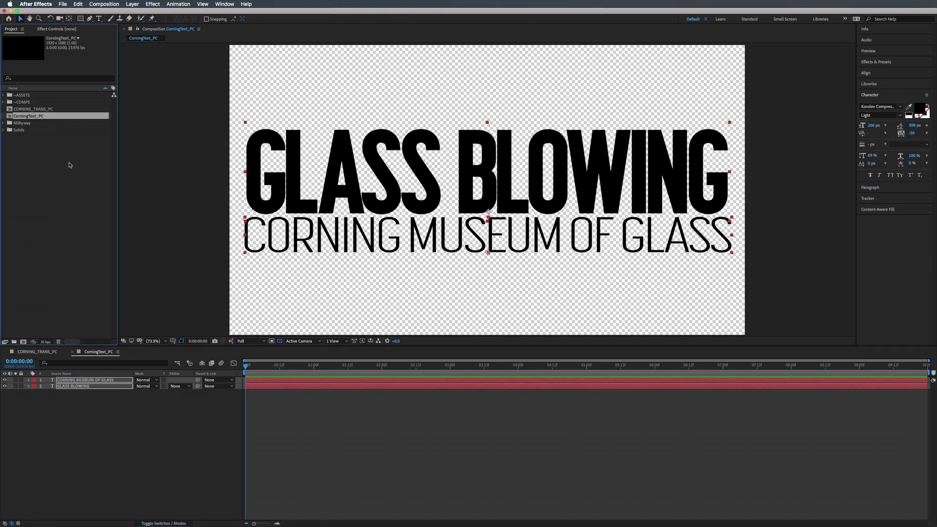
pyautogui.keyDown('shift'); pyautogui.click(25, 109); pyautogui.keyUp('shift')
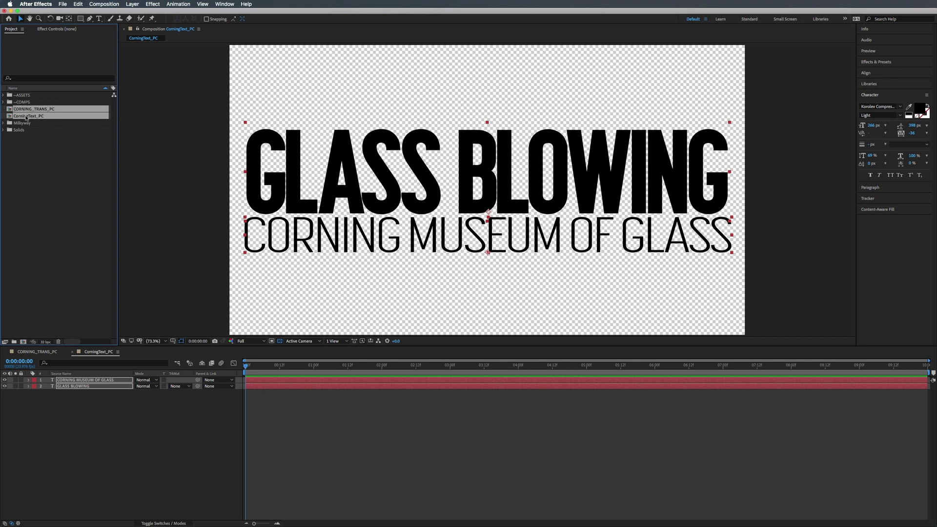
pyautogui.moveTo(26, 119); pyautogui.dragTo(24, 343)
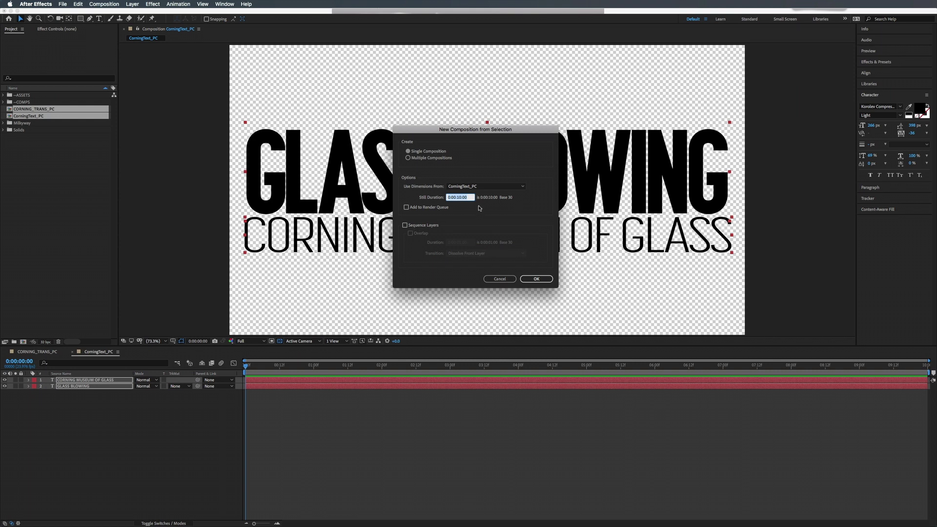
pyautogui.click(536, 278)
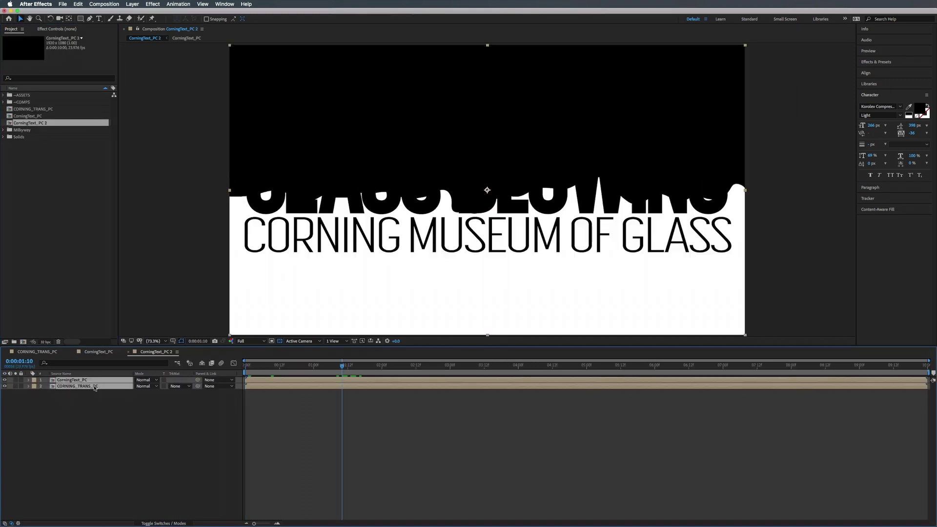
# Step: Place CORNING_TRANS_PC above CorningText_PC, set it as the text layer's Luma Matte, and preview the reveal
pyautogui.moveTo(92, 387); pyautogui.dragTo(76, 393)
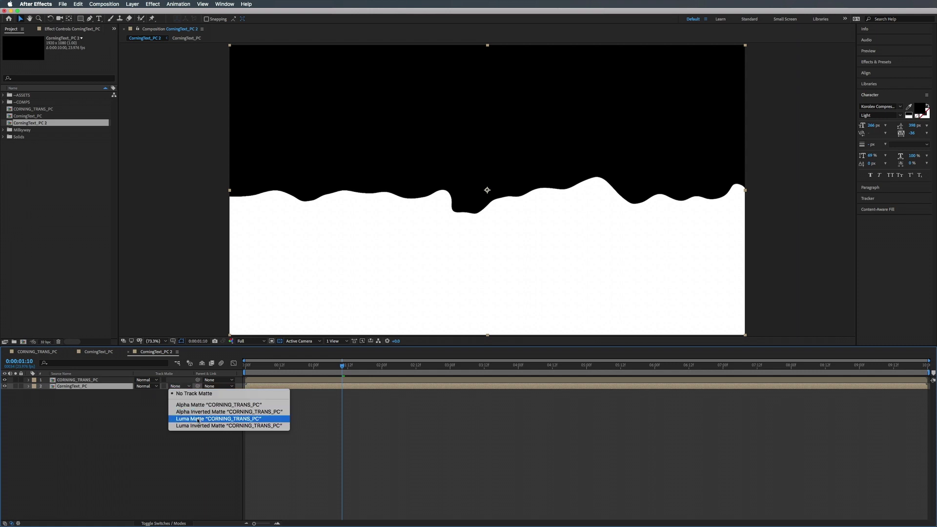
pyautogui.click(197, 419)
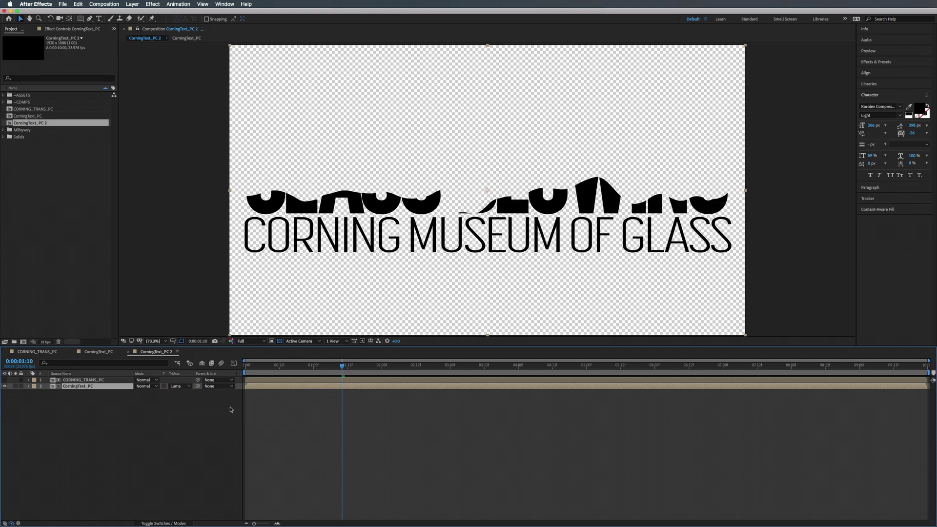
pyautogui.press('Home')
pyautogui.press('space')
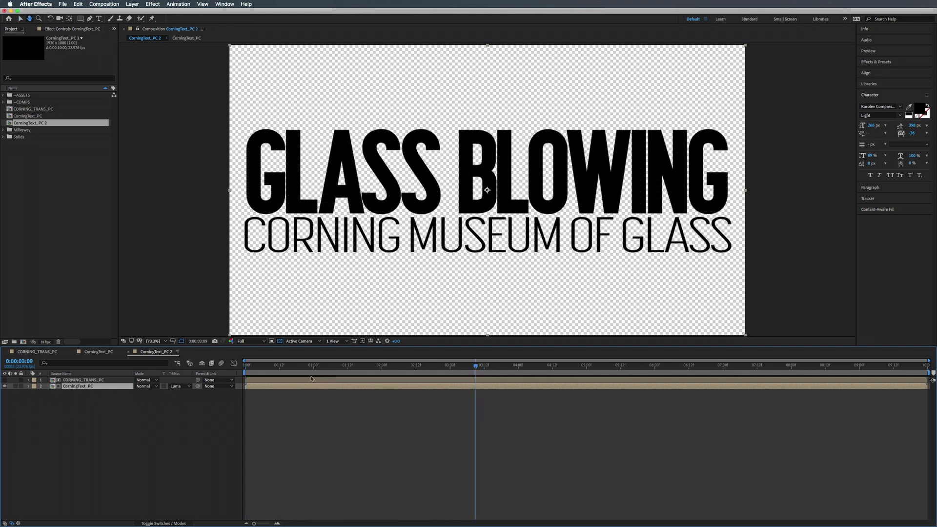
# Step: In CORNING_TRANS_PC, move Lava Matte's last Transition Completion keyframe to about 4:12, and check the slower reveal in CorningText_PC 2
pyautogui.click(83, 380)
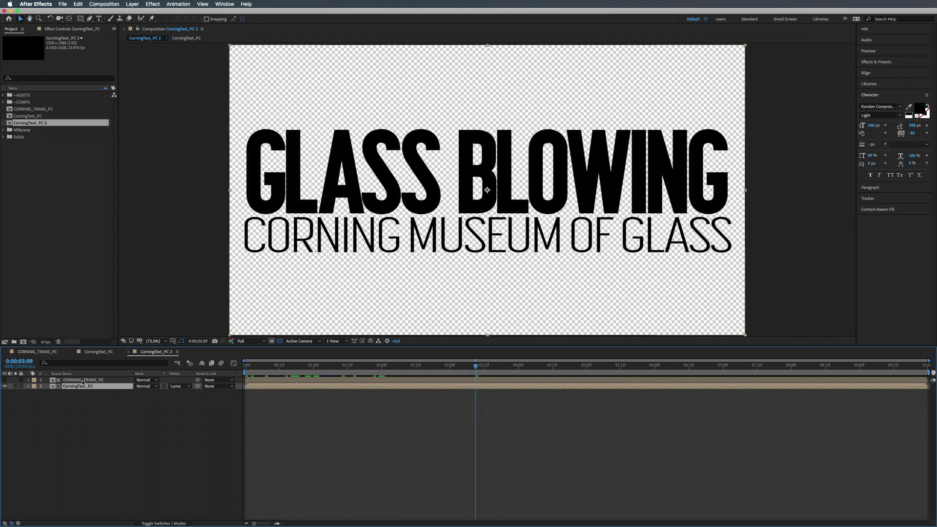
pyautogui.doubleClick(83, 381)
pyautogui.press('u')
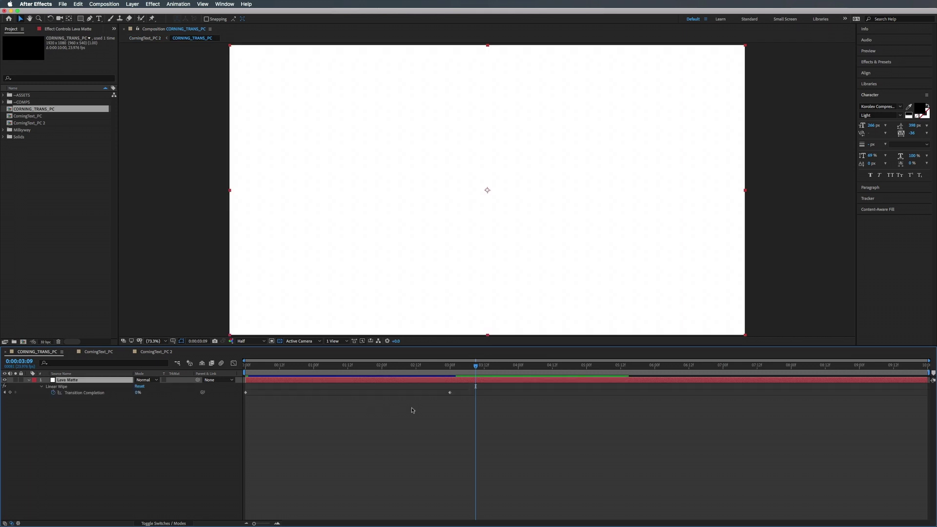
pyautogui.click(452, 392)
pyautogui.moveTo(467, 393); pyautogui.dragTo(552, 392)
pyautogui.moveTo(475, 366); pyautogui.dragTo(233, 377)
pyautogui.press('space')
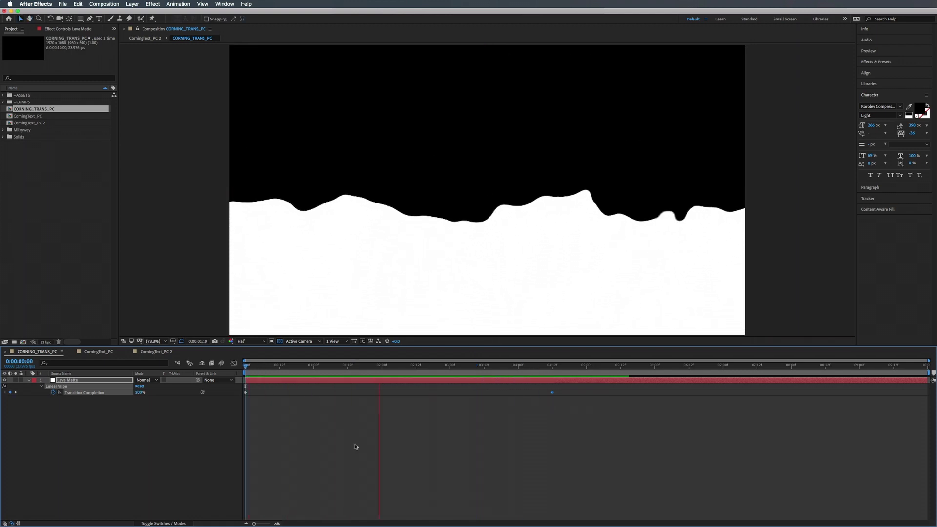
pyautogui.press('space')
pyautogui.doubleClick(33, 123)
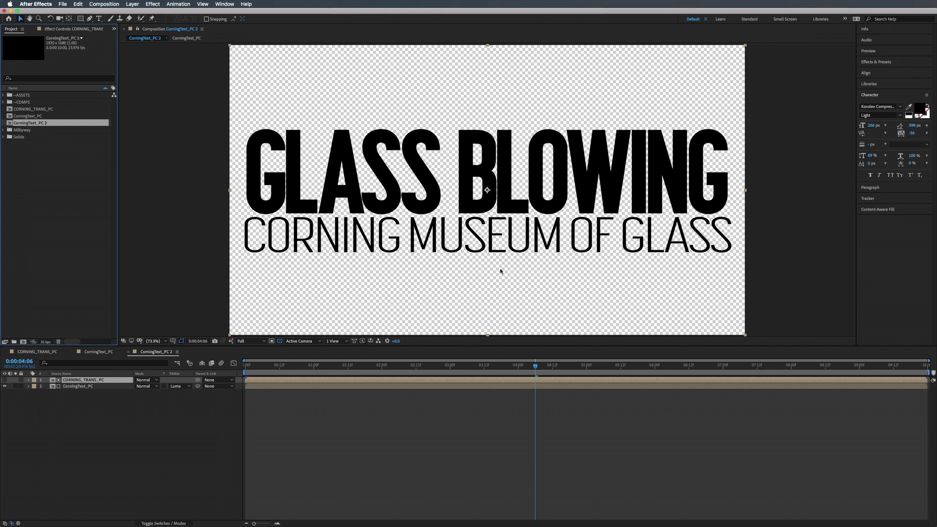
pyautogui.click(542, 379)
pyautogui.moveTo(535, 365); pyautogui.dragTo(356, 365)
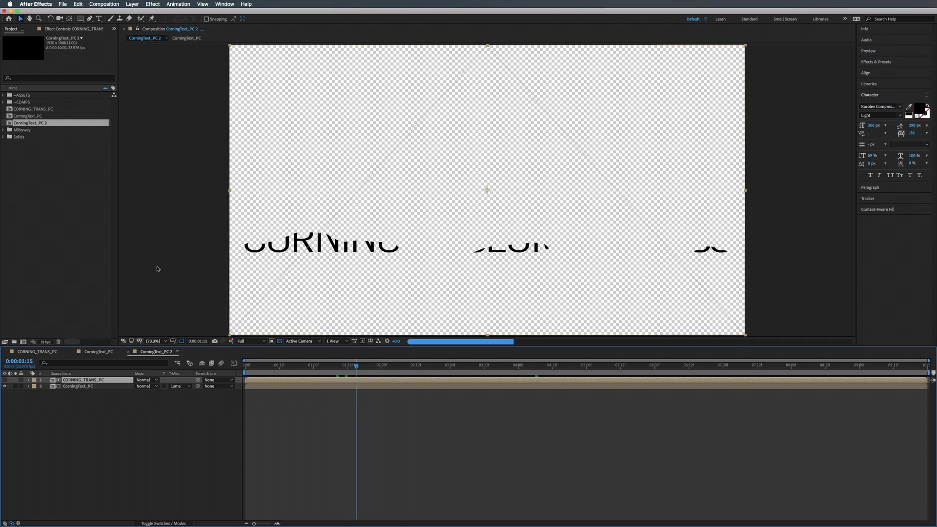
# Step: Rename the CorningText_PC 2 composition as Reveal Comp
pyautogui.click(26, 125)
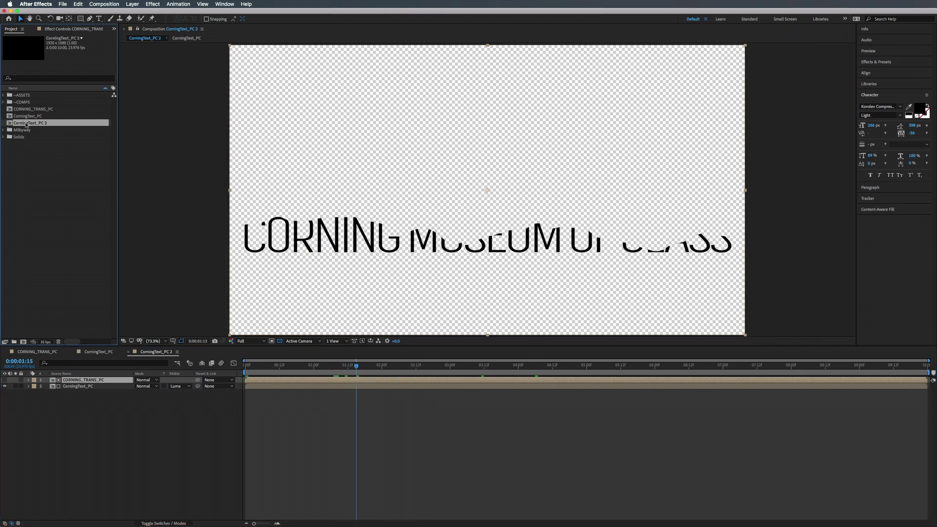
pyautogui.press('Return')
pyautogui.write('Reveal Com')
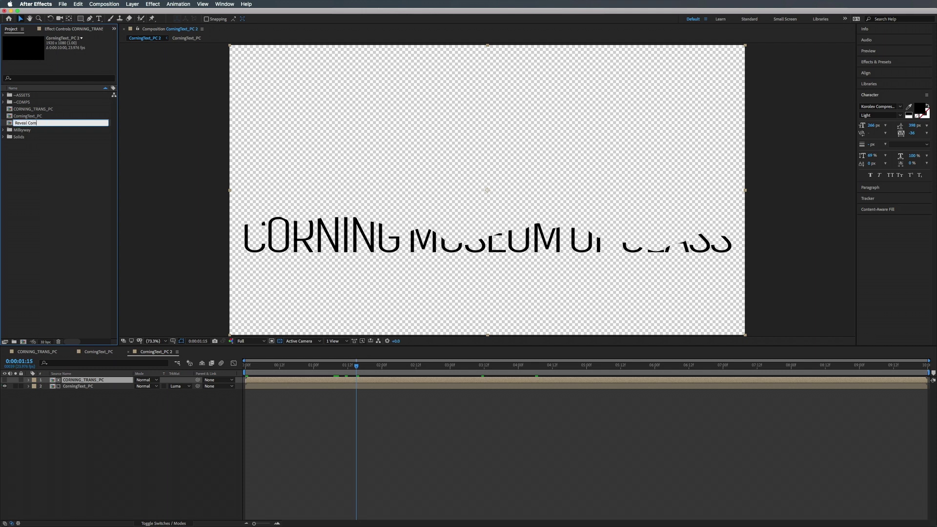
pyautogui.write('p')
pyautogui.press('Return')
# Step: Preview the reveal and apply a Fill effect to the CorningText_PC layer in Reveal Comp
pyautogui.click(76, 386)
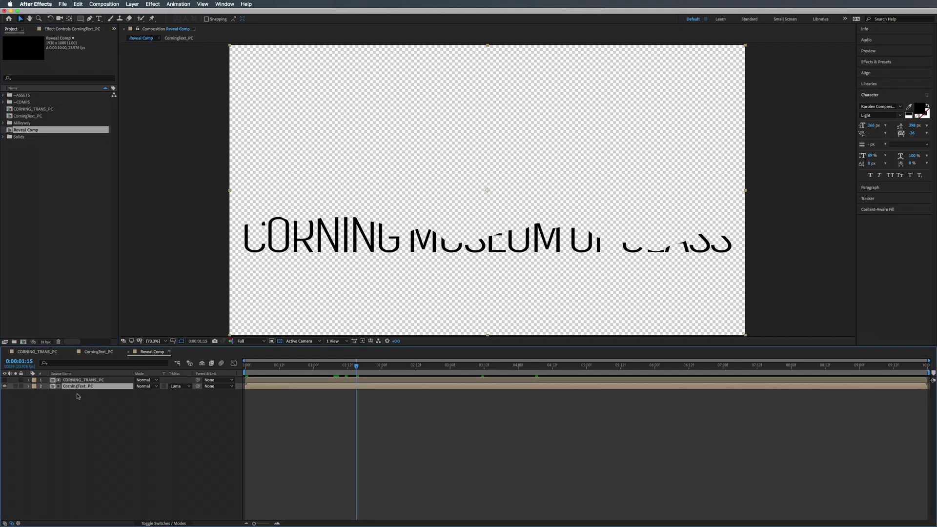
pyautogui.click(312, 367)
pyautogui.press('space')
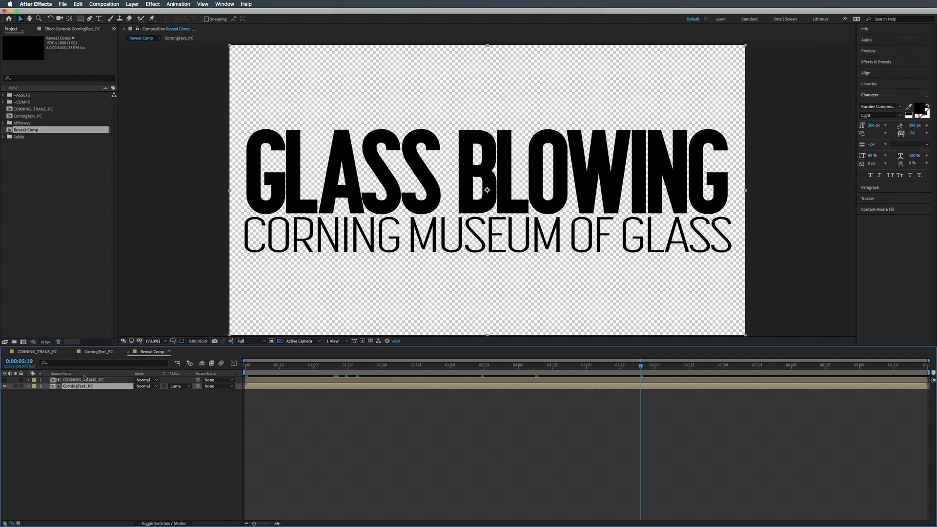
pyautogui.click(882, 62)
pyautogui.doubleClick(885, 71)
pyautogui.write('fill')
pyautogui.moveTo(885, 117); pyautogui.dragTo(88, 386)
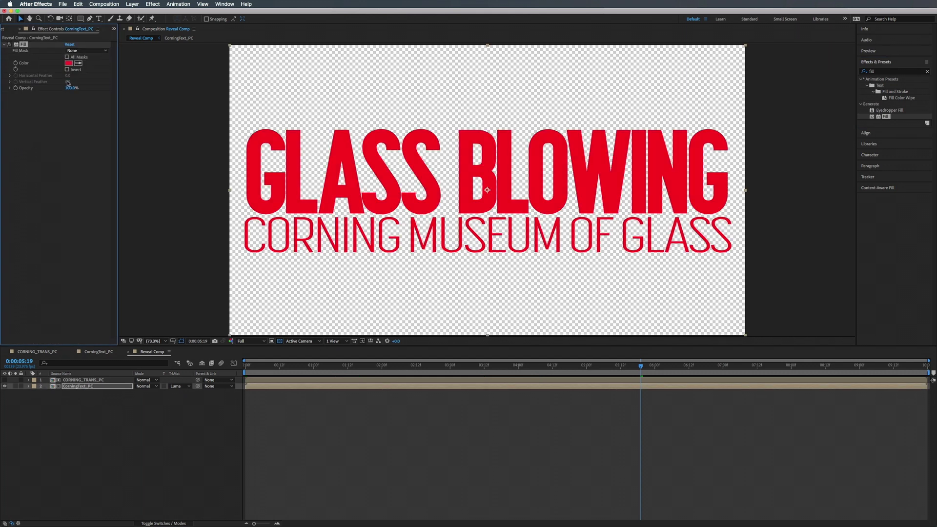
# Step: Set the Fill effect's color to orange FFA600
pyautogui.click(69, 63)
pyautogui.moveTo(116, 87); pyautogui.dragTo(102, 47)
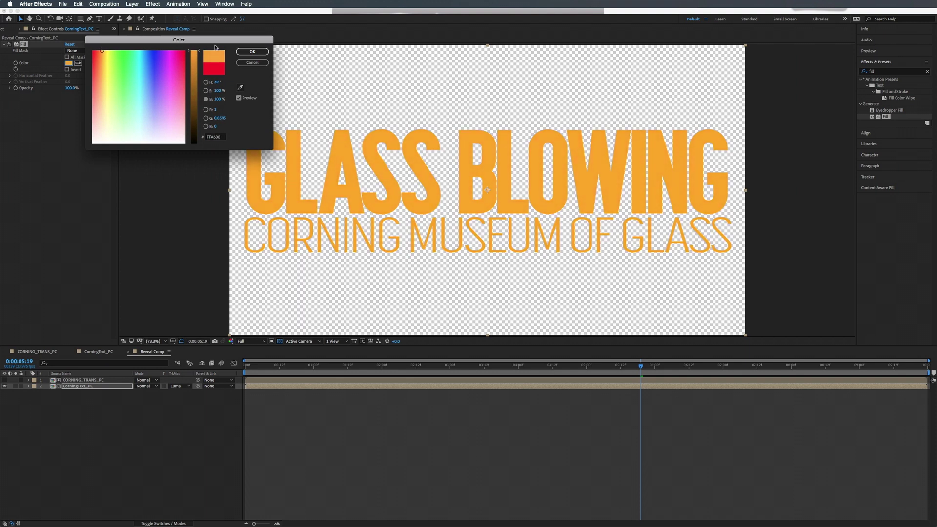
pyautogui.click(252, 51)
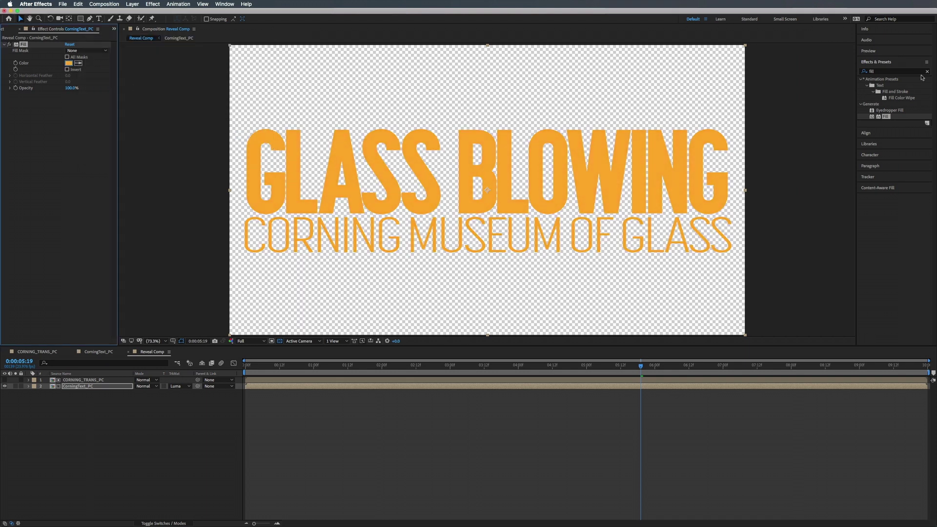
# Step: Apply a Fractal Noise effect to the CorningText_PC layer and set its Fractal Type to Dynamic Progressive
pyautogui.click(898, 73)
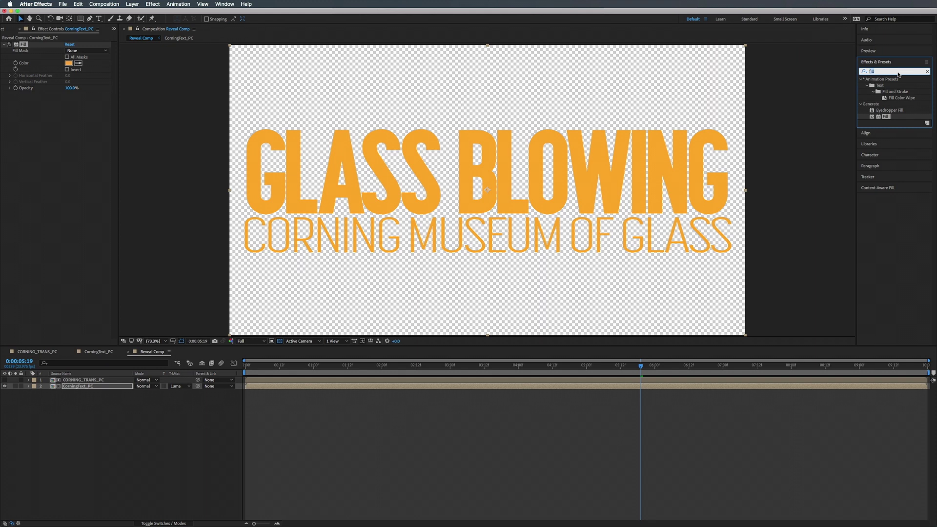
pyautogui.write('frac')
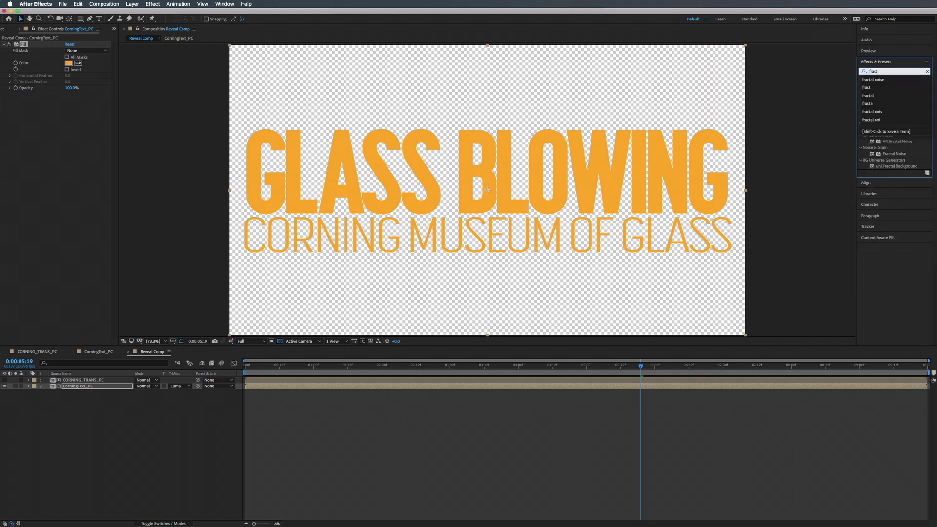
pyautogui.write('t')
pyautogui.click(873, 79)
pyautogui.moveTo(888, 123); pyautogui.dragTo(676, 386)
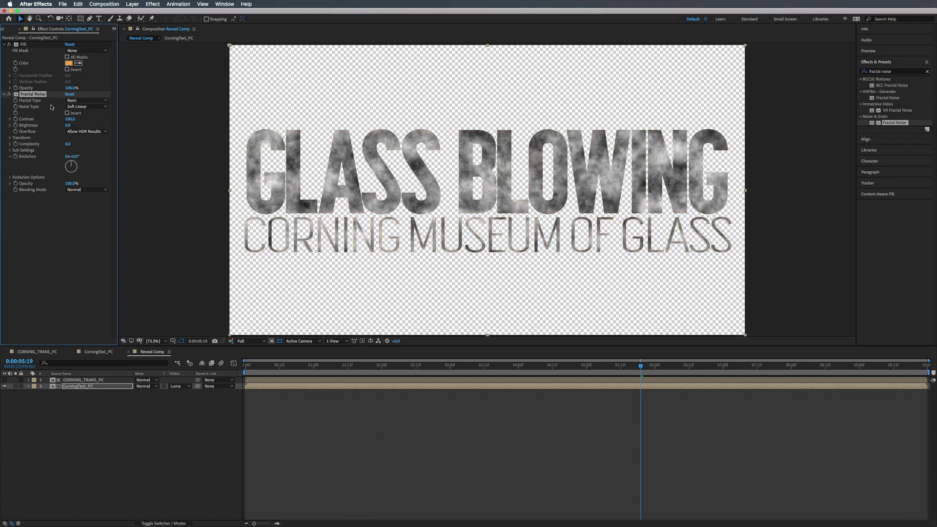
pyautogui.click(75, 101)
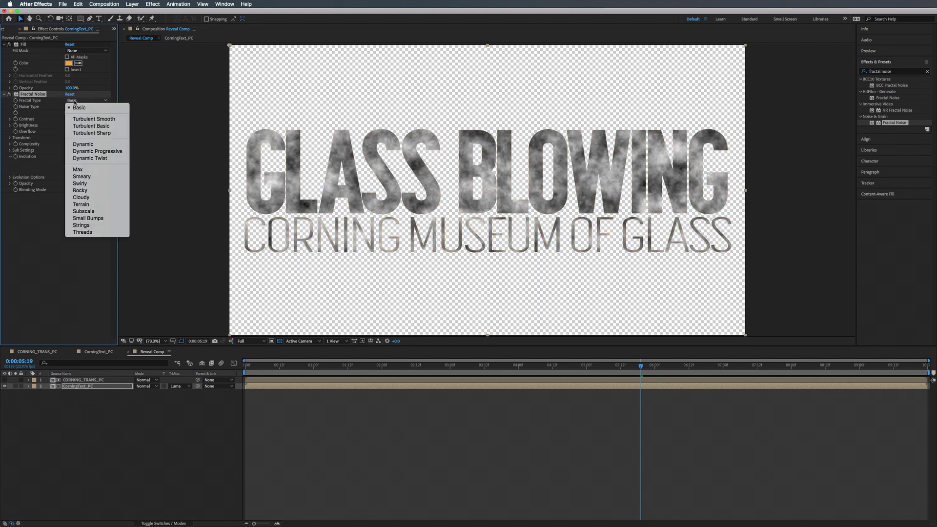
pyautogui.click(91, 152)
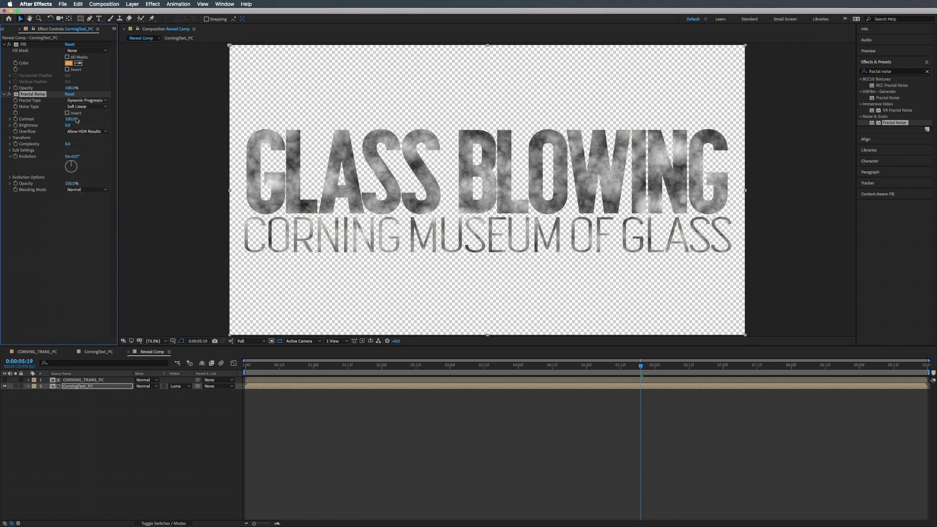
# Step: Set the Fractal Noise's Sub Rotation to 175° and adjust its Transform Scale
pyautogui.click(10, 150)
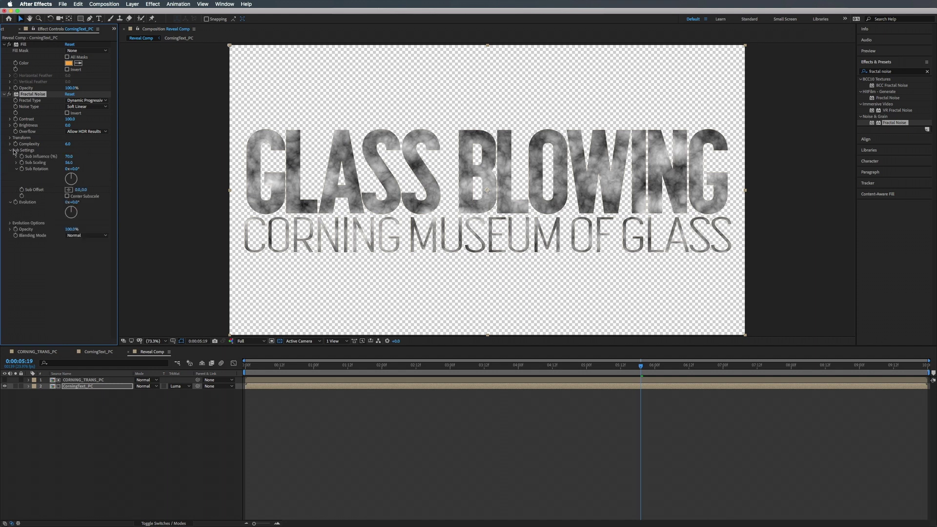
pyautogui.moveTo(72, 168); pyautogui.dragTo(143, 173)
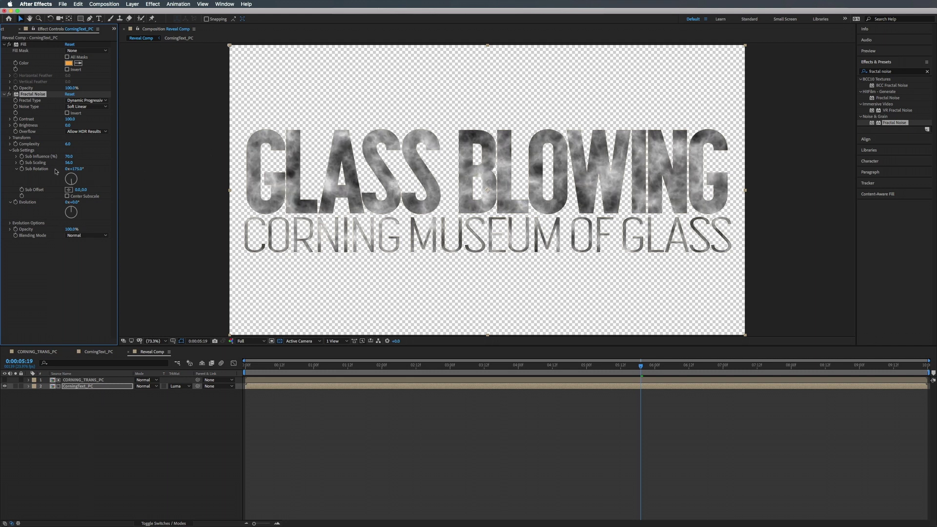
pyautogui.click(9, 138)
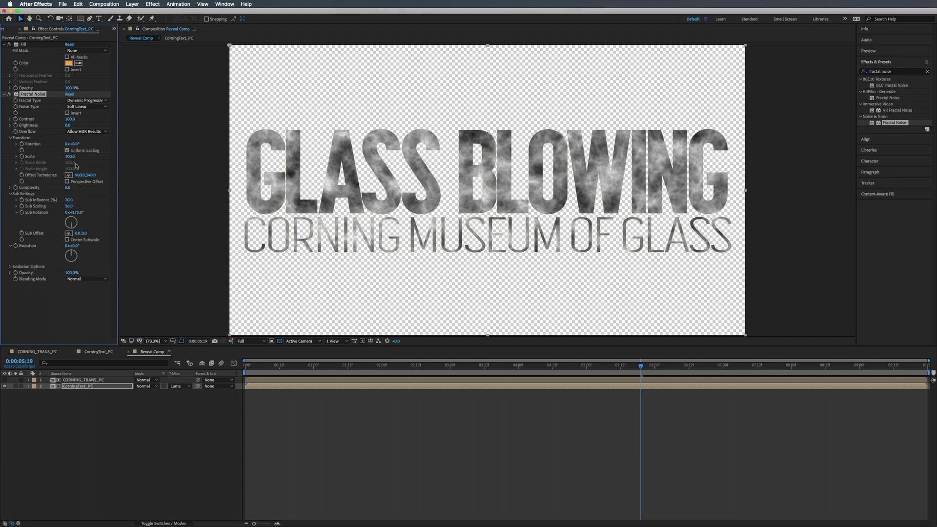
pyautogui.click(16, 156)
pyautogui.moveTo(67, 156); pyautogui.dragTo(78, 155)
pyautogui.click(10, 138)
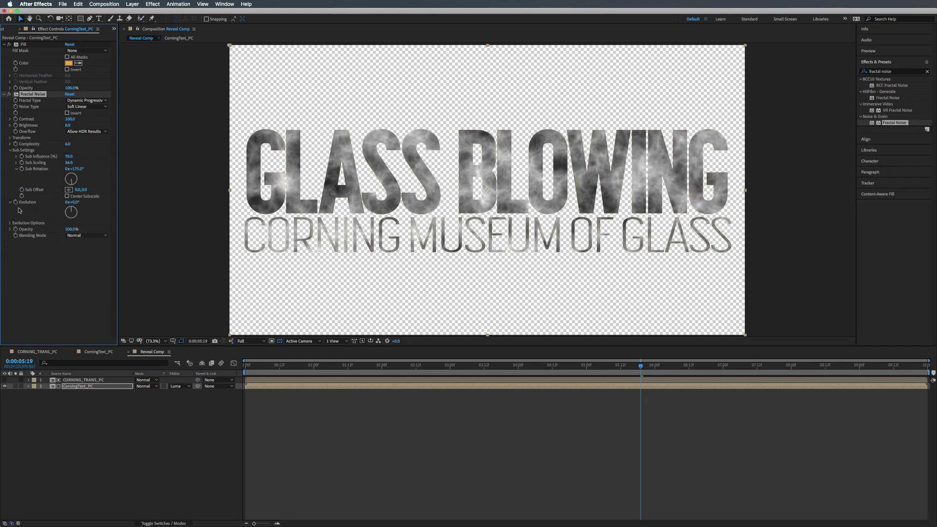
# Step: Drive the Fractal Noise's Evolution with the expression time*200 and set the effect's Blending Mode to Overlay
pyautogui.keyDown('alt'); pyautogui.click(16, 202); pyautogui.keyUp('alt')
pyautogui.write('time-')
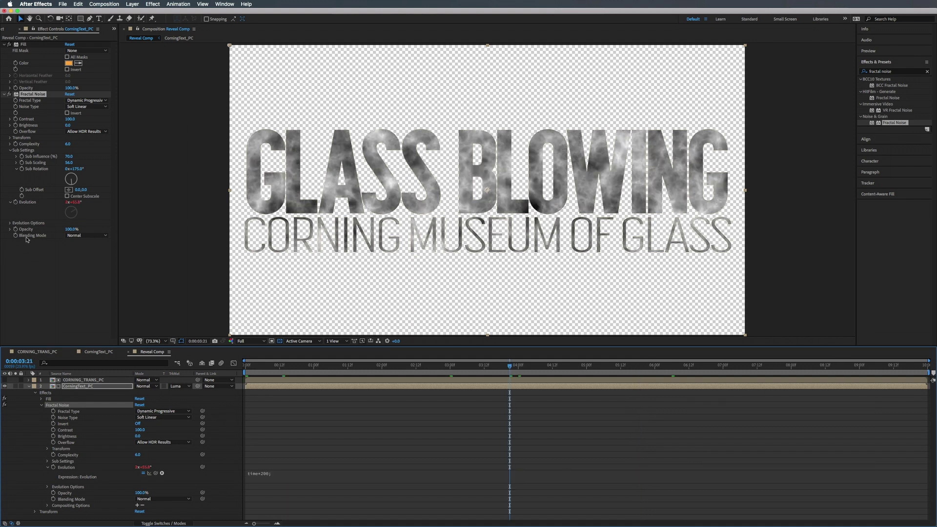
pyautogui.click(78, 236)
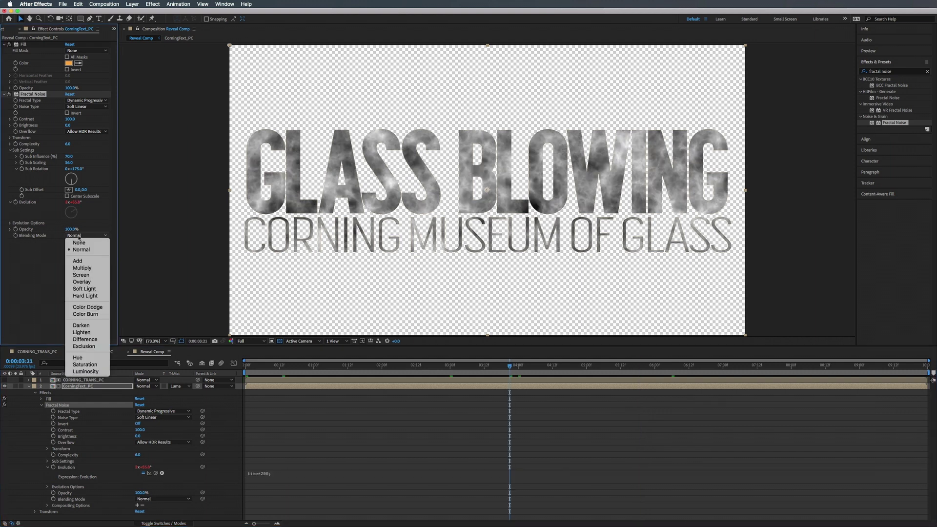
pyautogui.click(82, 282)
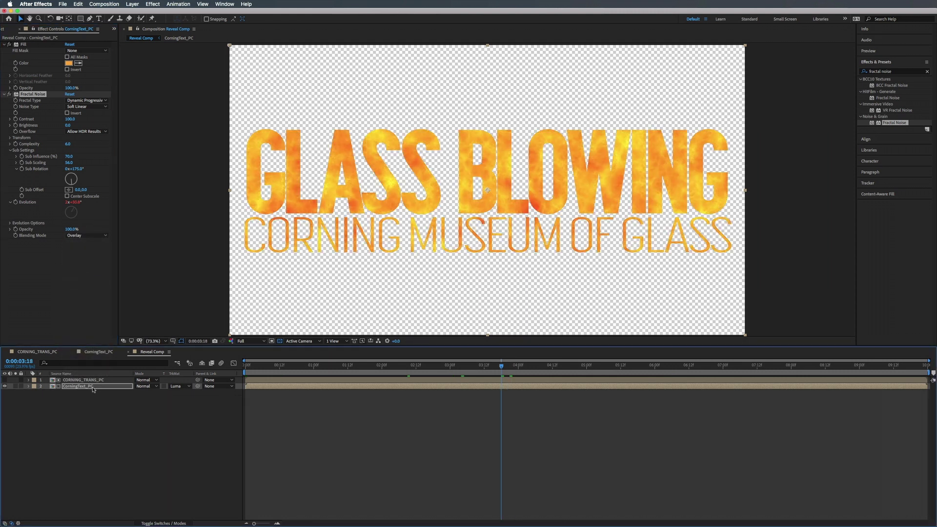
# Step: Create a white 1920 x 1080 solid named Bubbles above the CORNING_TRANS_PC layer
pyautogui.click(78, 380)
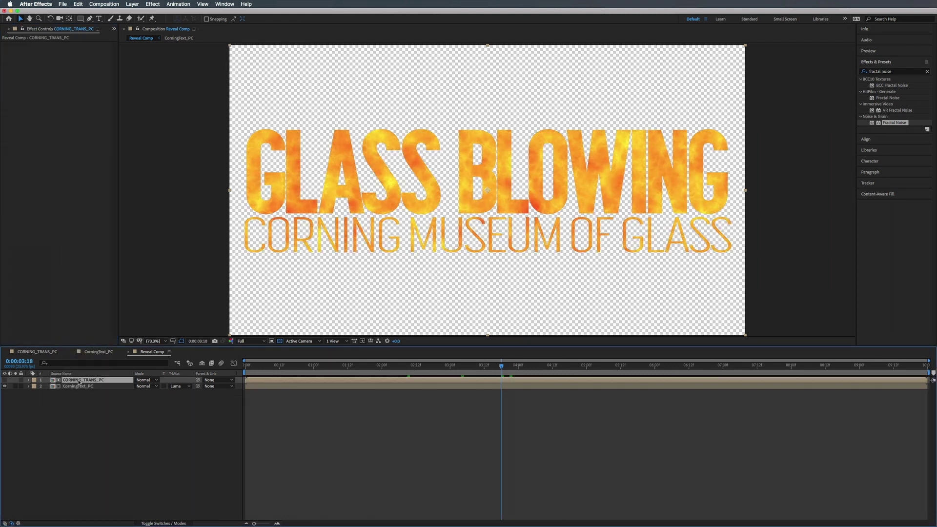
pyautogui.rightClick(87, 419)
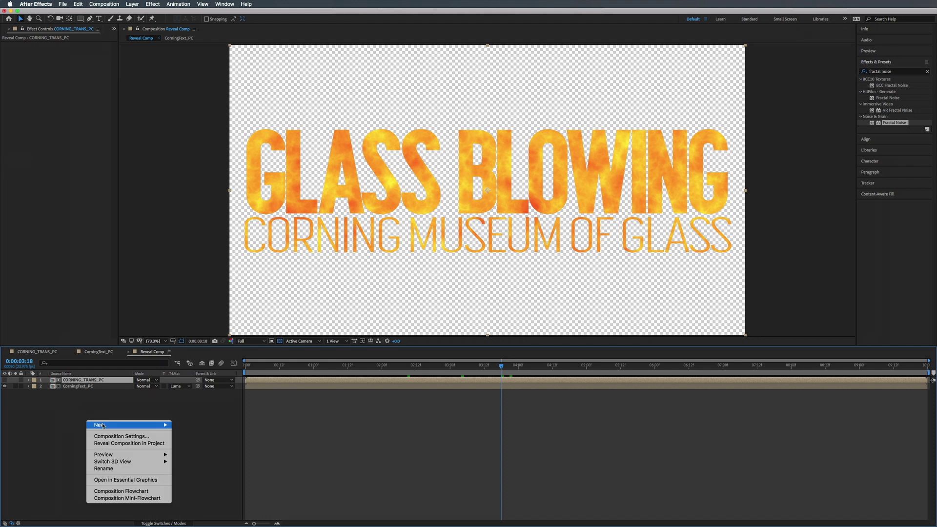
pyautogui.moveTo(104, 425)
pyautogui.click(199, 444)
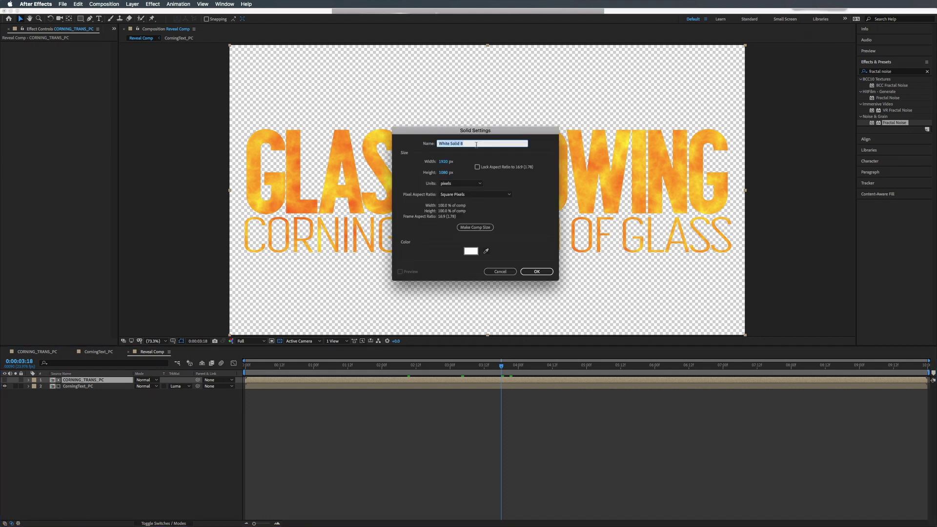
pyautogui.write('B')
pyautogui.press('Return')
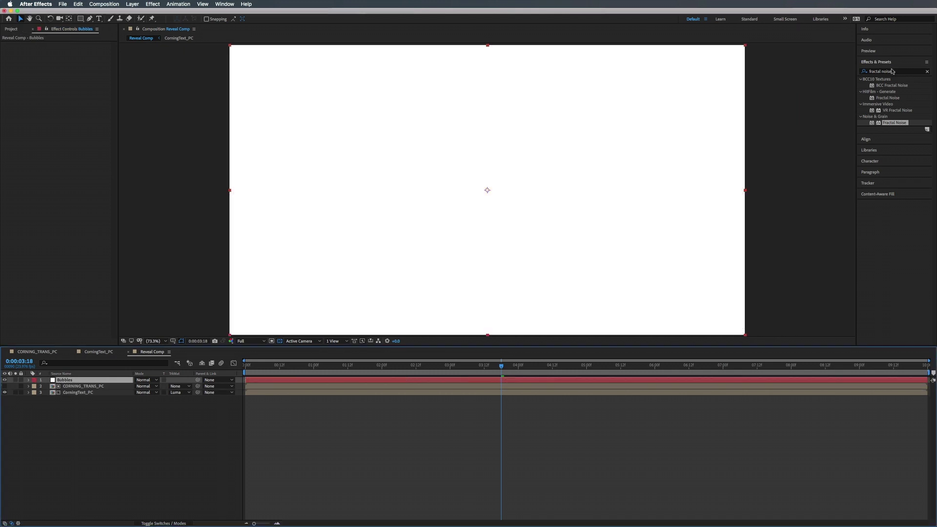
# Step: Apply CC Particle World to the Bubbles layer and lower its producer to a Position Y of about 0.22
pyautogui.click(892, 72)
pyautogui.write('c')
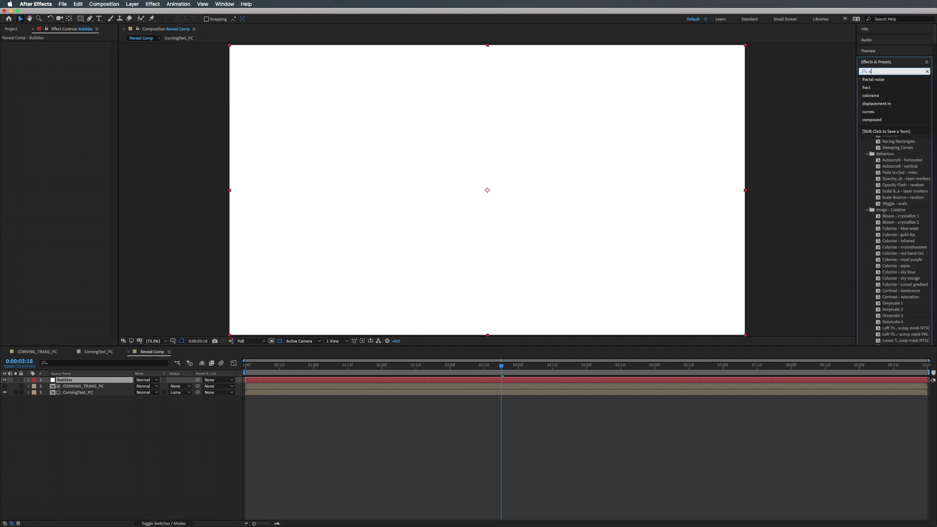
pyautogui.write('c particle')
pyautogui.moveTo(892, 116); pyautogui.dragTo(90, 382)
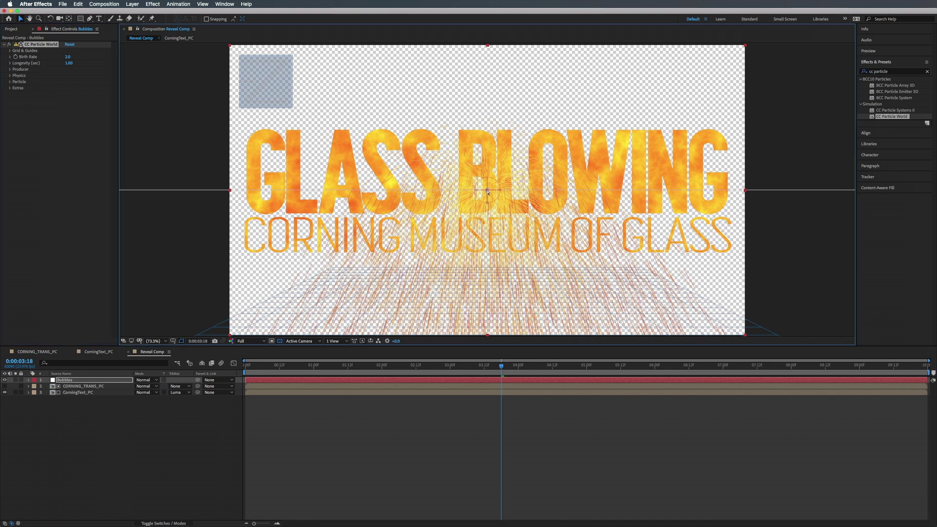
pyautogui.moveTo(488, 192); pyautogui.dragTo(490, 306)
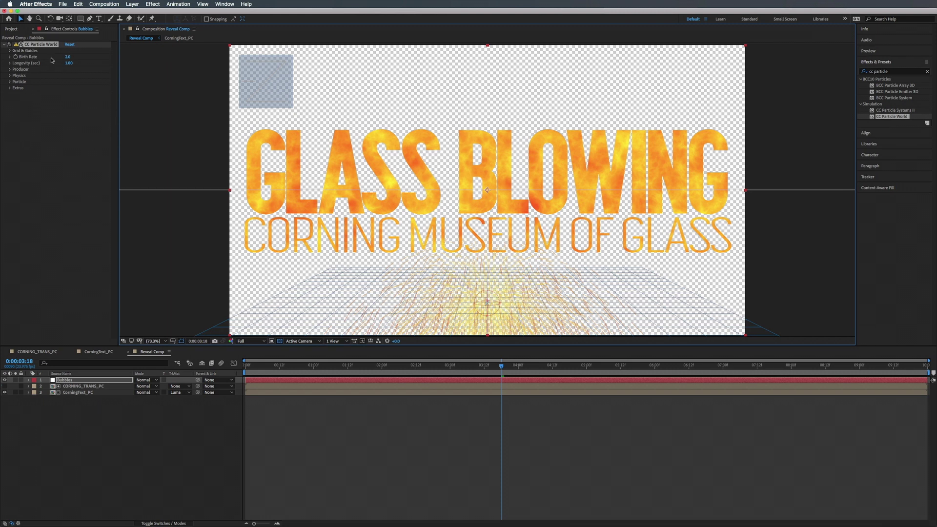
# Step: Set the particle Birth Rate to 1.0 and Longevity to about 1.76 seconds
pyautogui.click(68, 57)
pyautogui.press('Return')
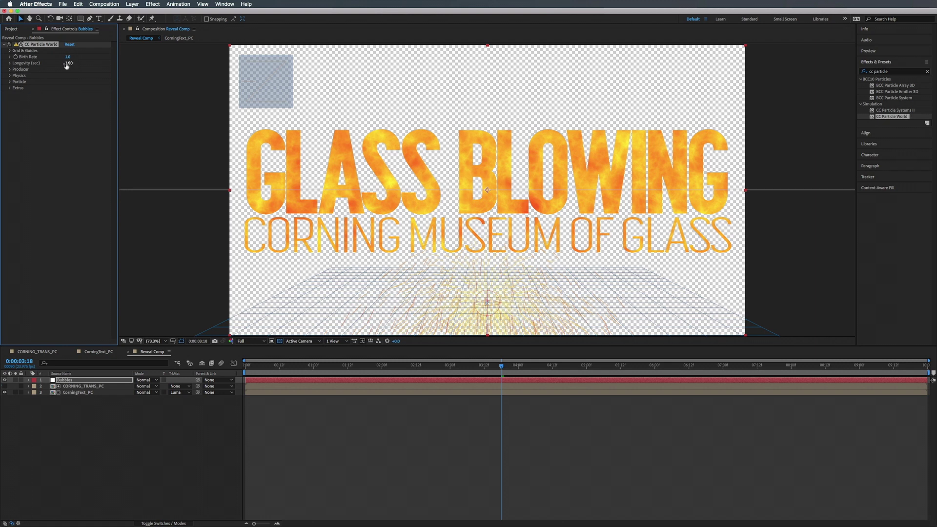
pyautogui.moveTo(76, 63); pyautogui.dragTo(94, 63)
# Step: Widen the particle producer's Radius X to about 0.535 so it spans the full composition width
pyautogui.click(10, 69)
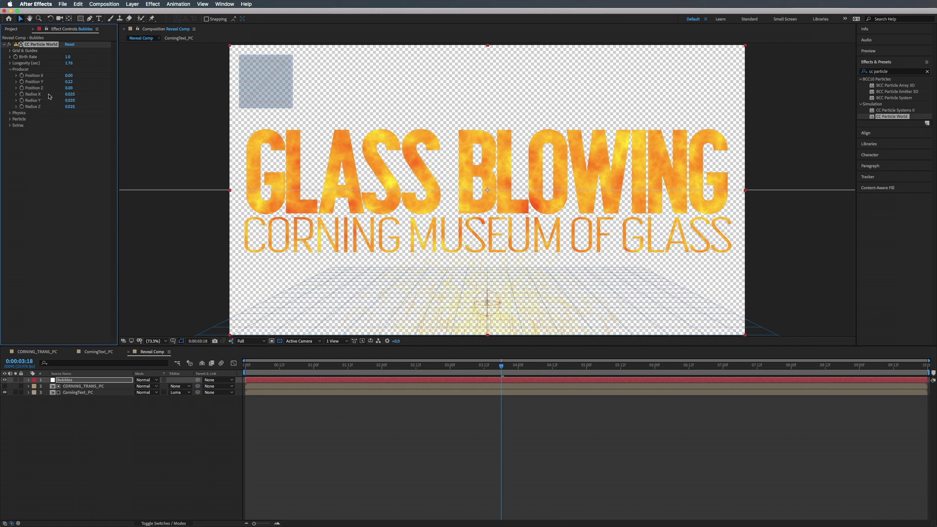
pyautogui.moveTo(67, 96); pyautogui.dragTo(242, 169)
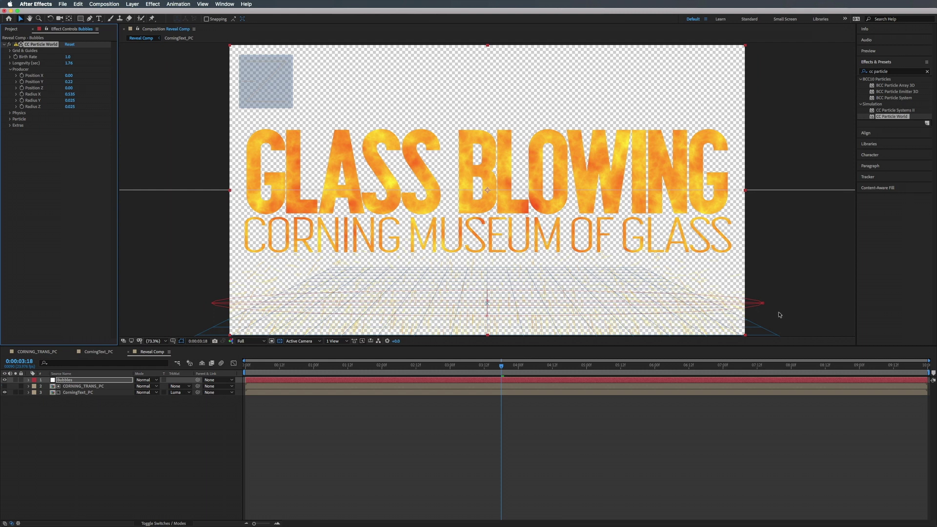
pyautogui.click(10, 68)
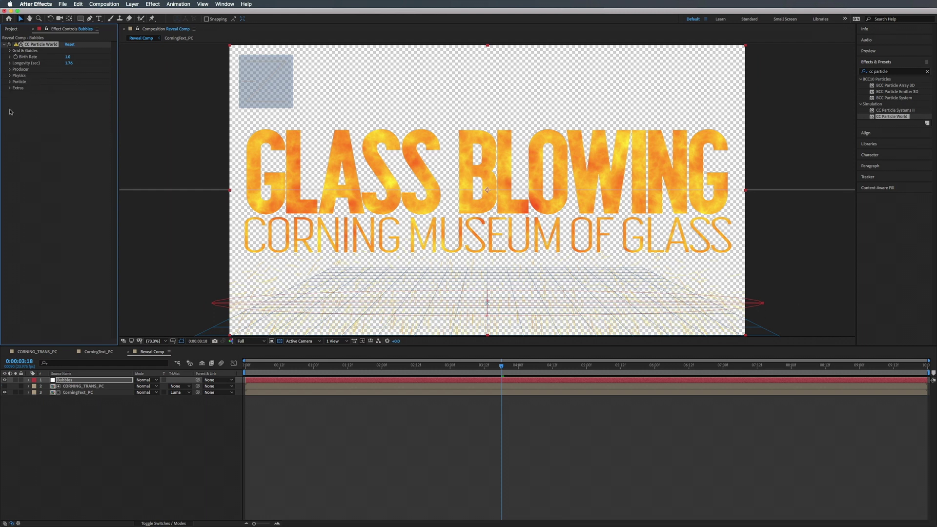
# Step: Set the particle physics to a Velocity of 0 and a Gravity of -0.02
pyautogui.click(10, 75)
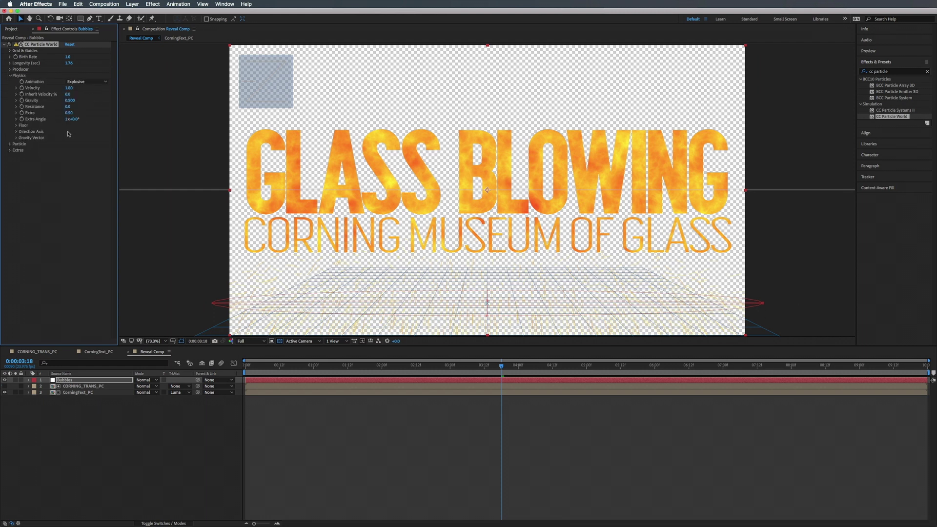
pyautogui.click(69, 88)
pyautogui.write('0')
pyautogui.press('Return')
pyautogui.click(70, 101)
pyautogui.press('BackSpace')
pyautogui.write('-.02')
pyautogui.click(70, 207)
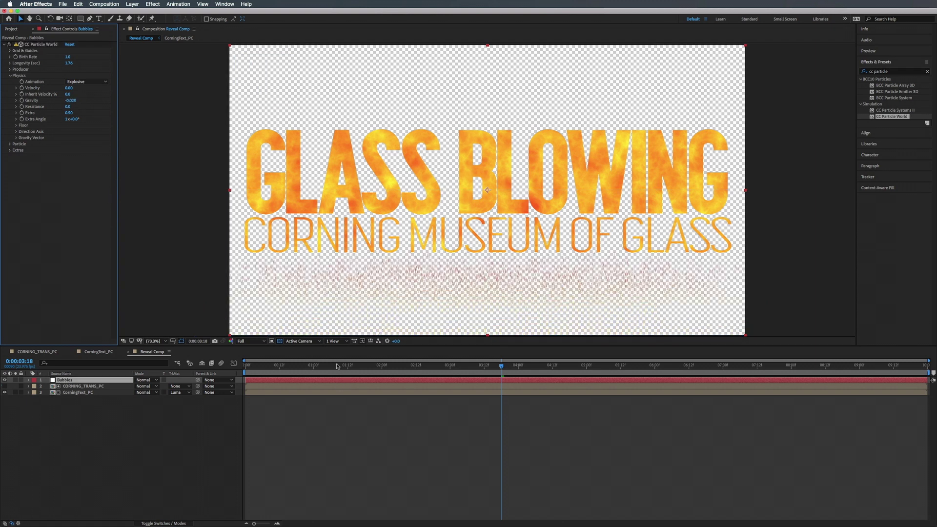
# Step: Preview the rising particles together with the title reveal from the start of the composition
pyautogui.press('Home')
pyautogui.press('space')
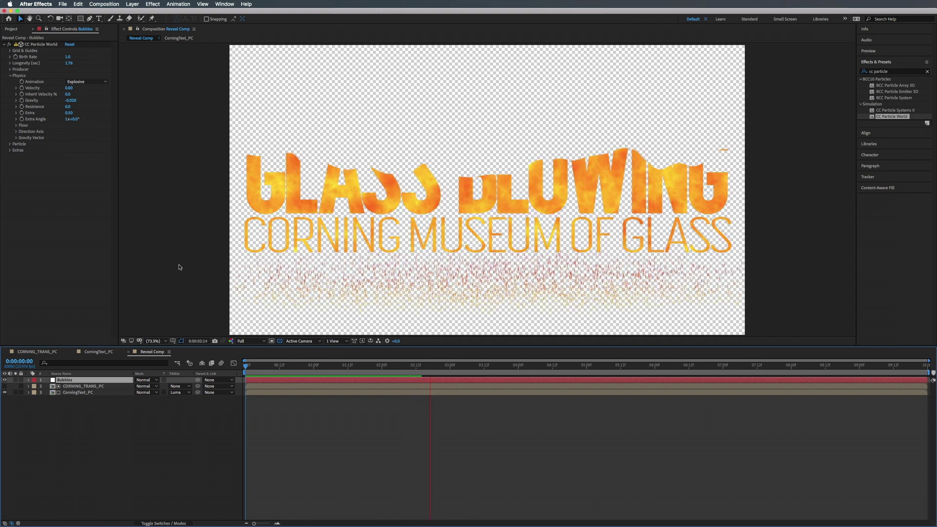
pyautogui.press('space')
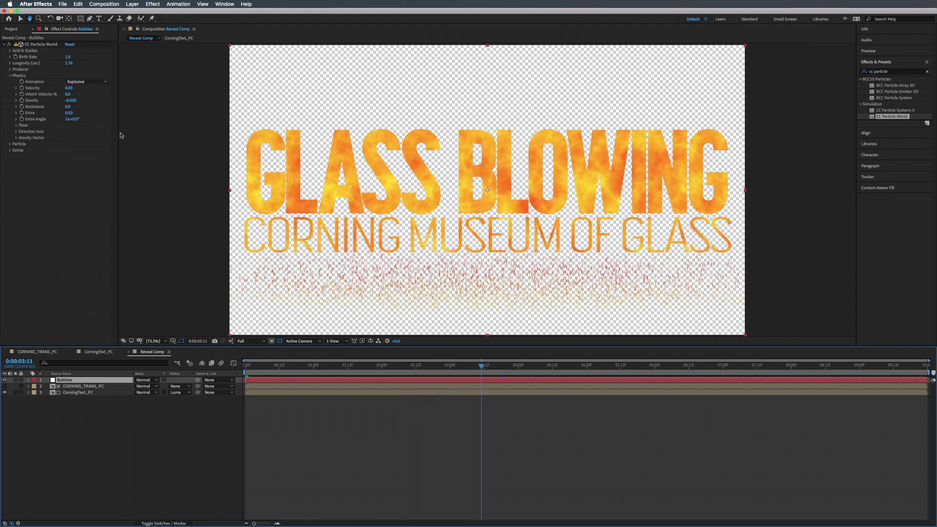
# Step: Raise the particles' Longevity to about 3.93 seconds and preview them with the transparency grid turned off
pyautogui.moveTo(68, 63); pyautogui.dragTo(151, 68)
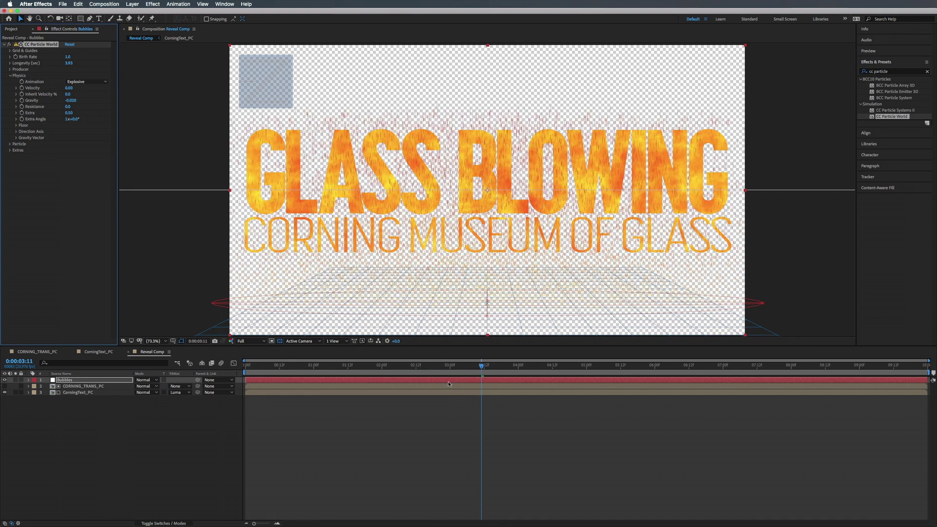
pyautogui.moveTo(438, 367); pyautogui.dragTo(222, 349)
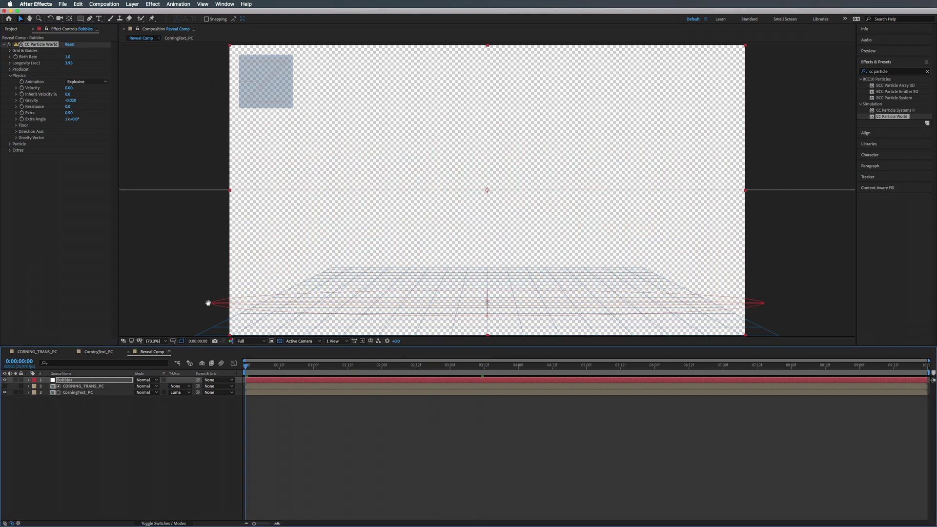
pyautogui.click(208, 305)
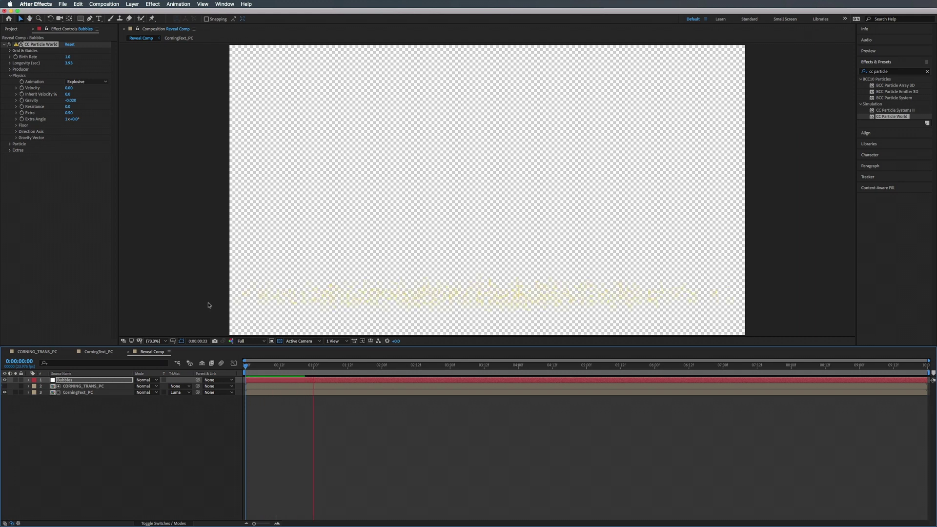
pyautogui.press('space')
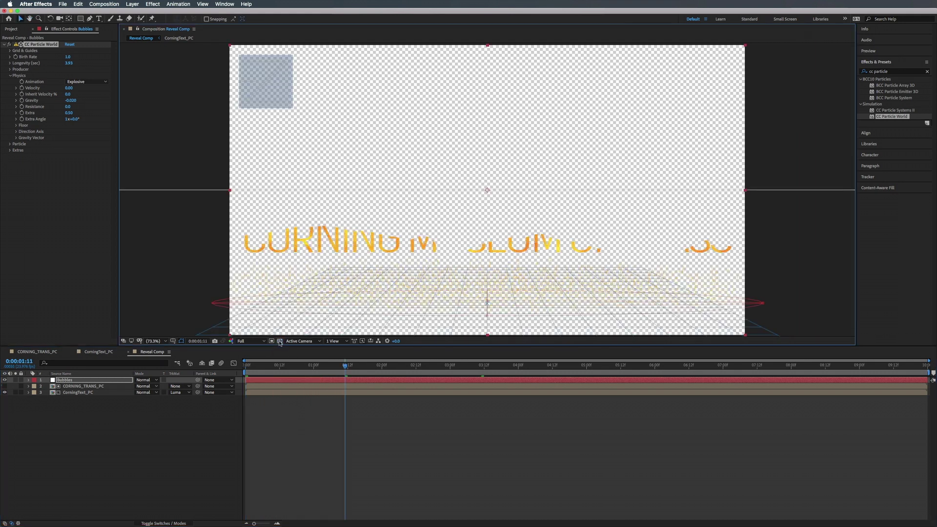
pyautogui.click(279, 341)
pyautogui.press('space')
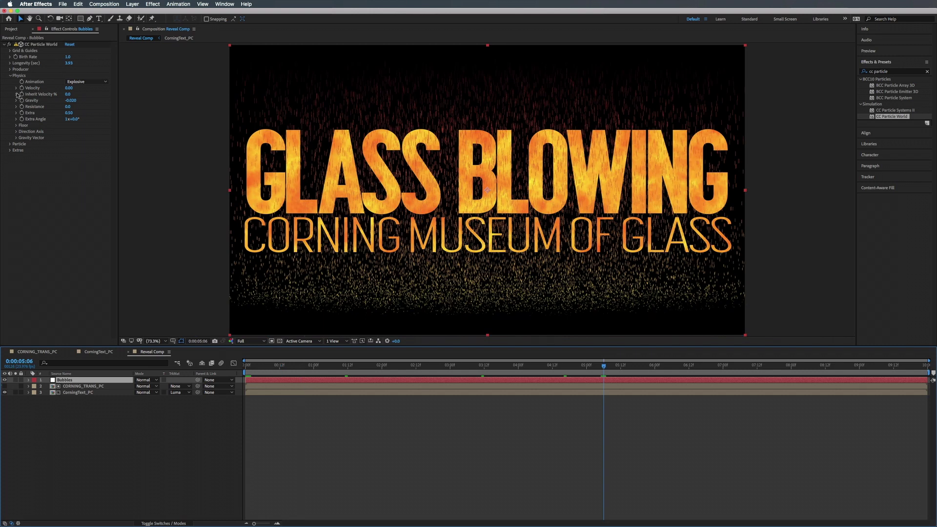
# Step: Change the CC Particle World Particle Type to Bubble
pyautogui.click(10, 76)
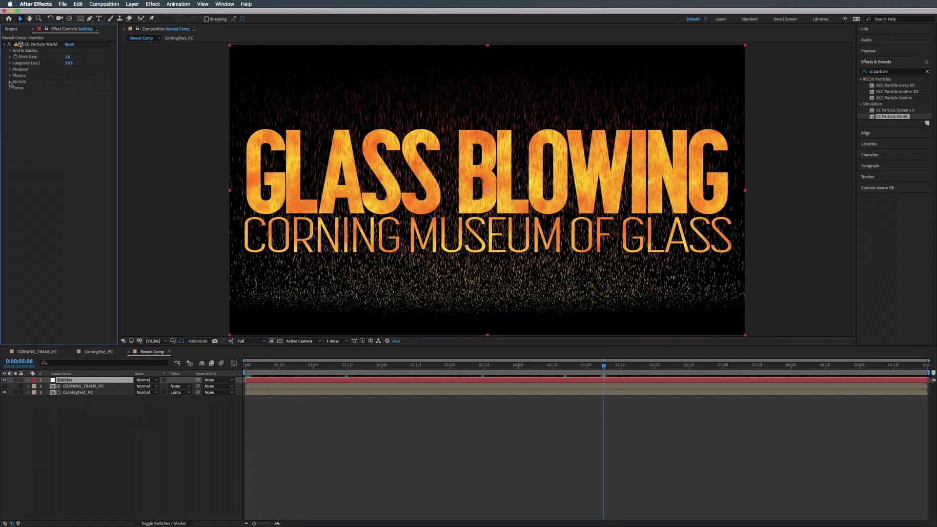
pyautogui.click(10, 82)
pyautogui.click(74, 88)
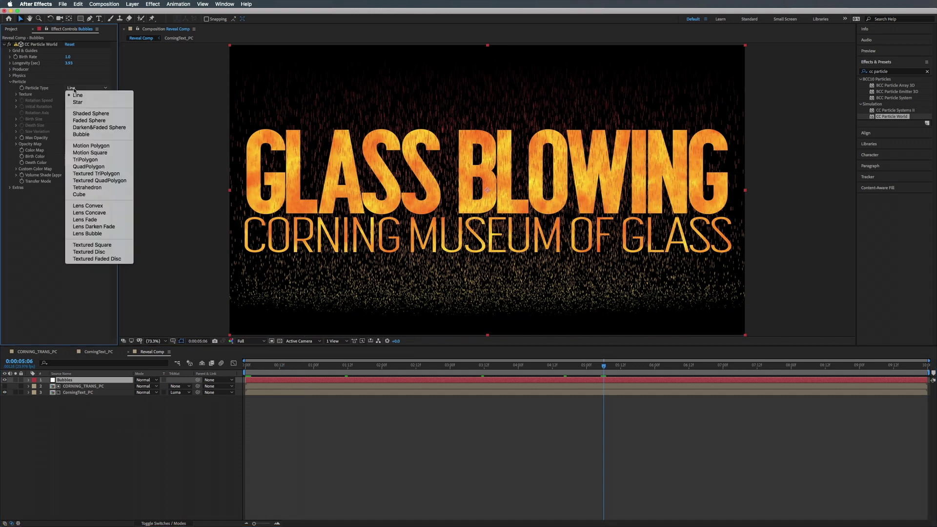
pyautogui.click(91, 135)
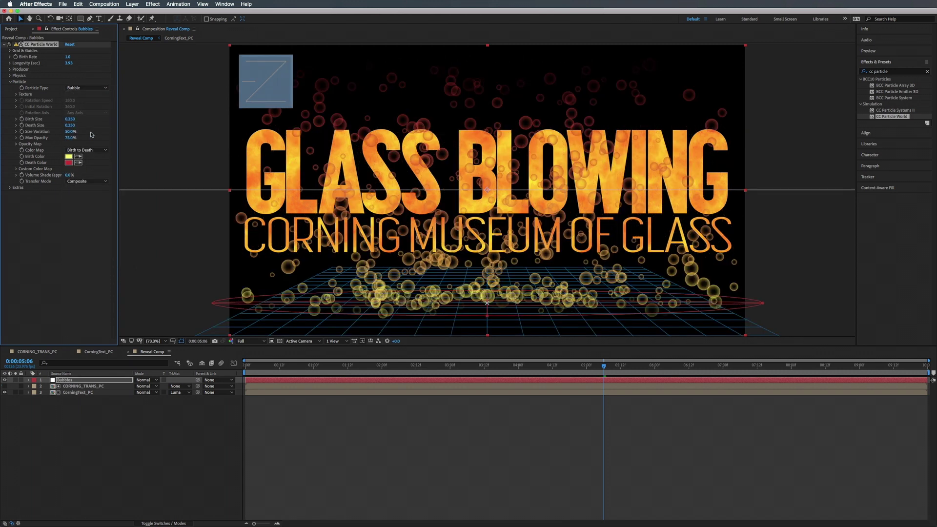
# Step: Set the bubbles' Birth Size and Death Size to 0.1 and their Max Opacity to 67%
pyautogui.click(69, 119)
pyautogui.press('Return')
pyautogui.click(70, 126)
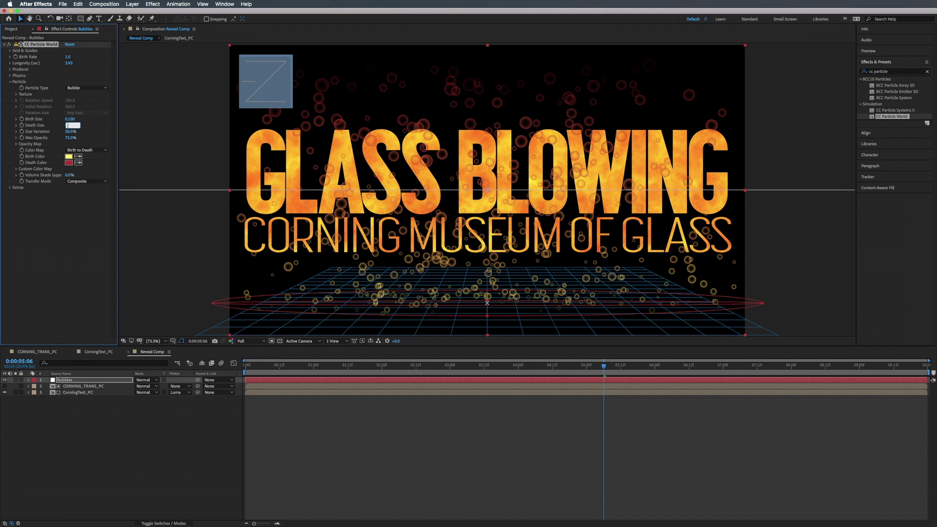
pyautogui.write('.1')
pyautogui.press('Return')
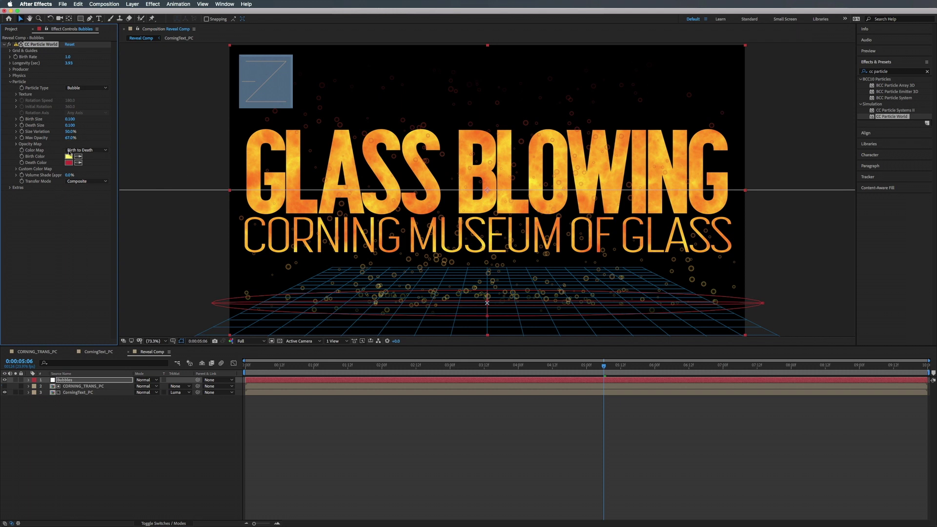
# Step: Set the bubbles' Color Map to Origin Constant so they take the solid's white color
pyautogui.click(86, 150)
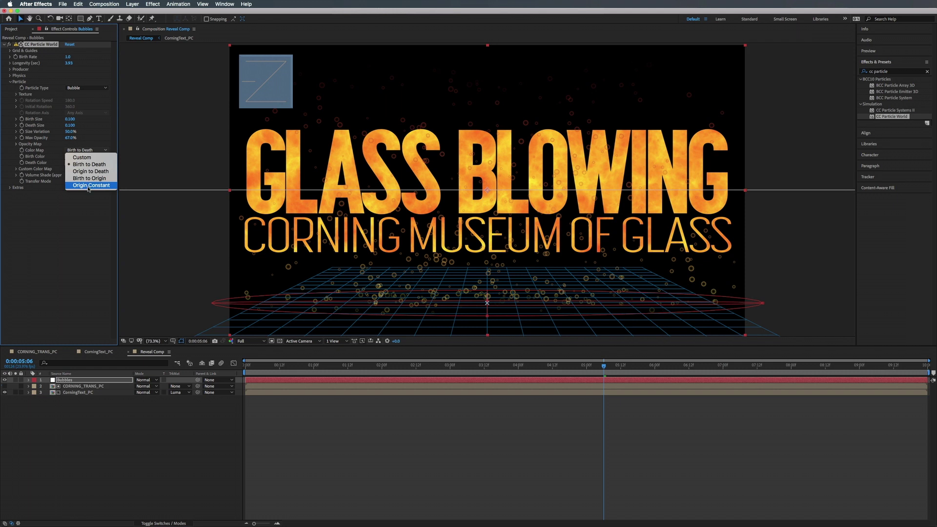
pyautogui.click(89, 186)
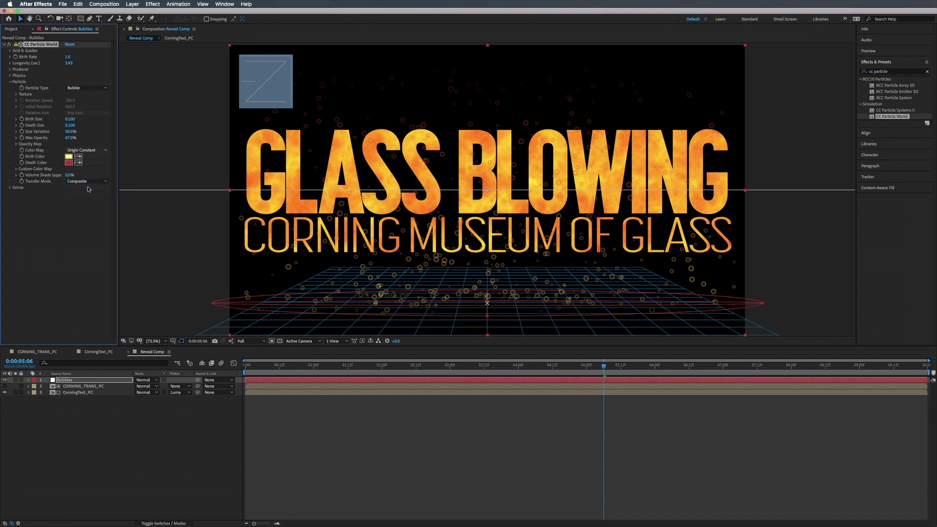
pyautogui.click(9, 82)
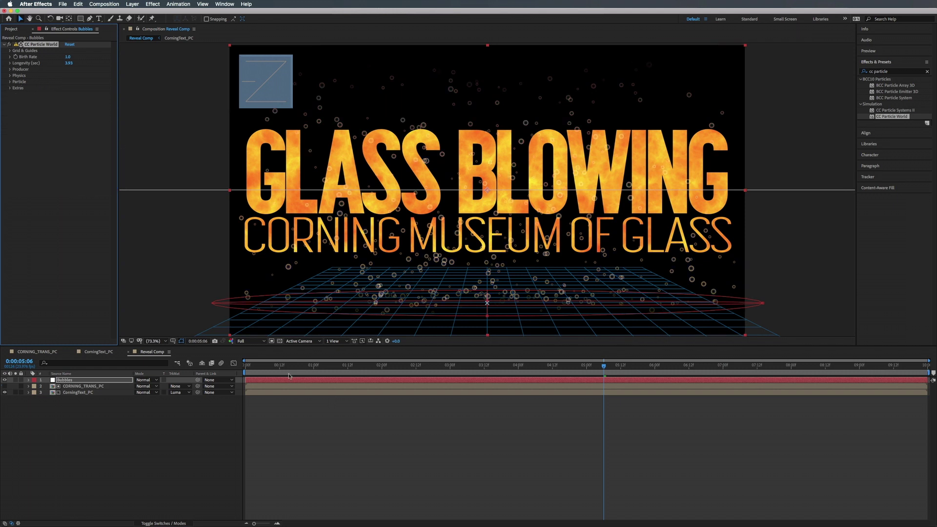
# Step: Preview the white bubbles rising over the title from the first frame
pyautogui.press('Home')
pyautogui.press('space')
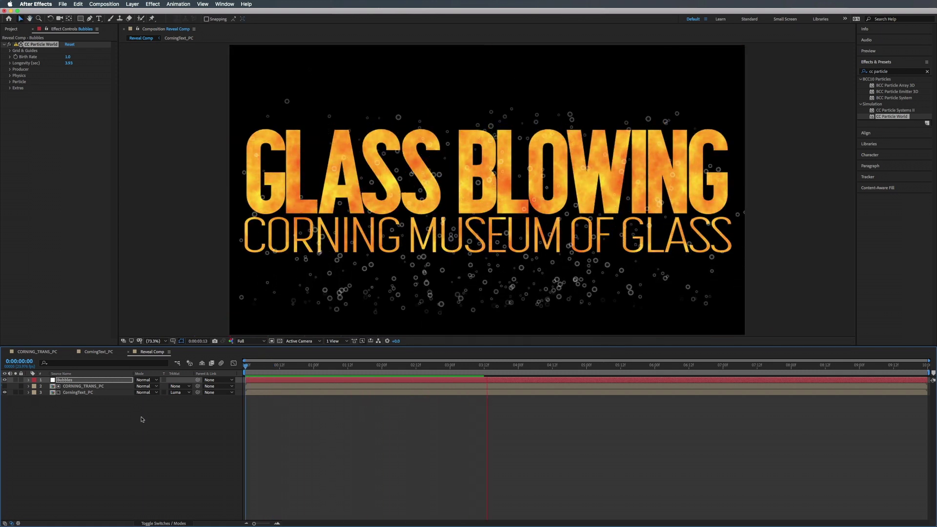
pyautogui.press('space')
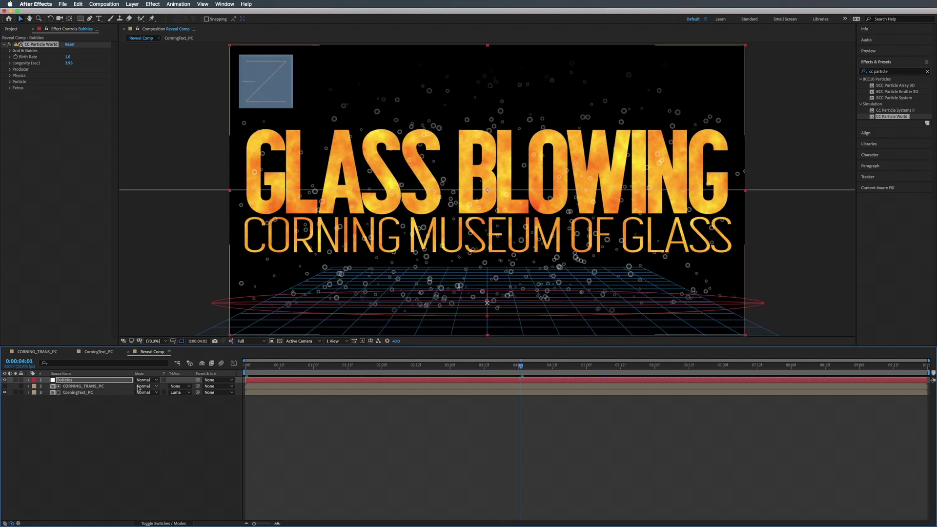
# Step: Try the Screen blending mode on the Bubbles layer
pyautogui.click(146, 380)
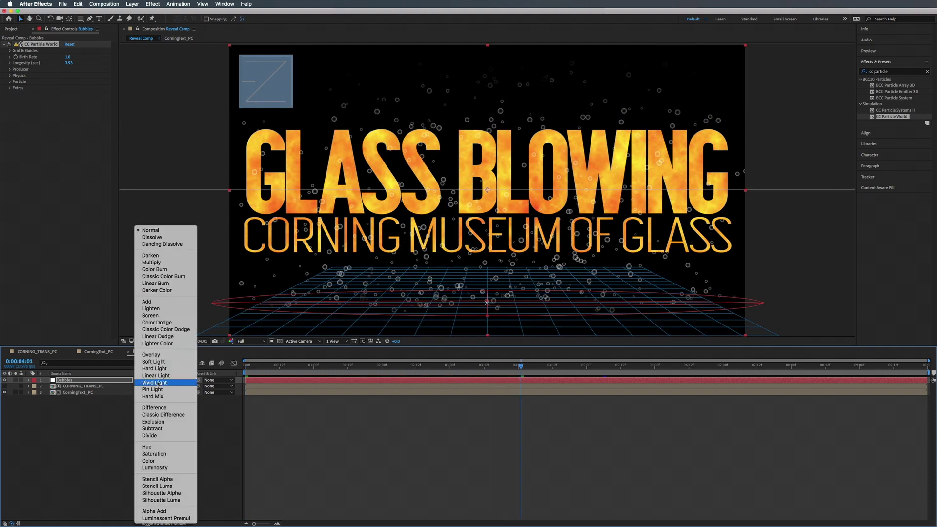
pyautogui.click(155, 316)
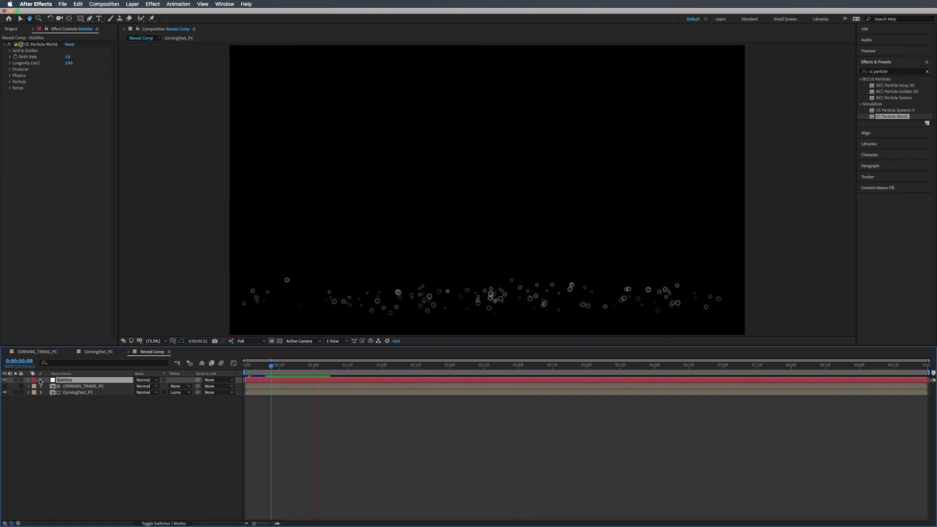
# Step: Hide the CorningText_PC layer, preview the bubbles on their own, and collapse the CC Particle World settings
pyautogui.click(301, 366)
pyautogui.press('space')
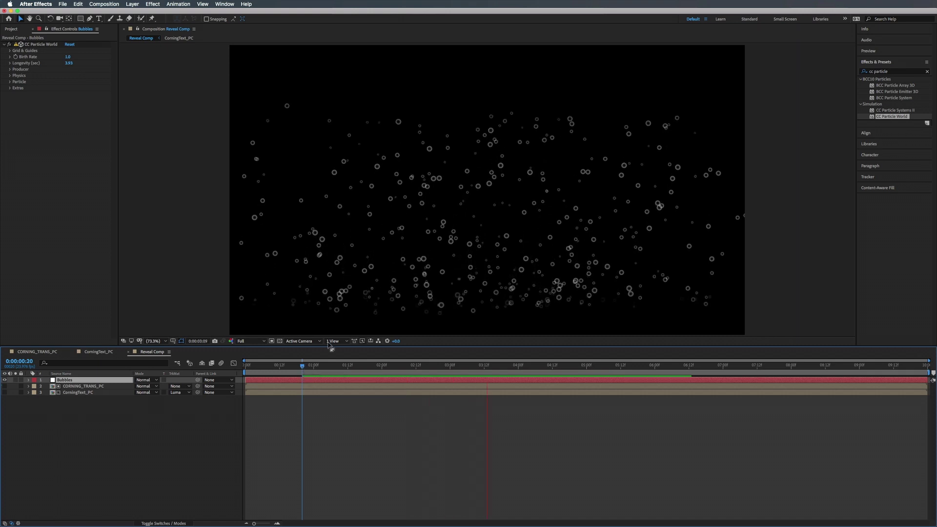
pyautogui.press('space')
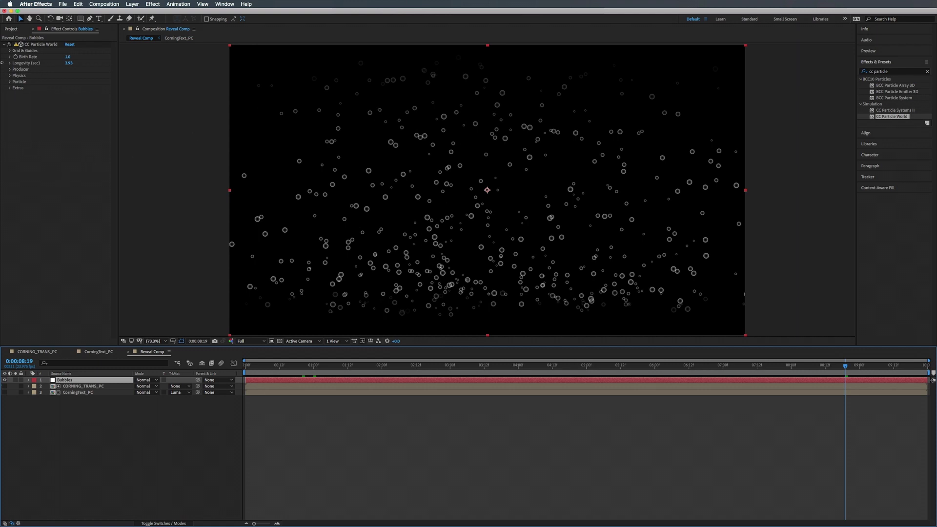
pyautogui.click(4, 45)
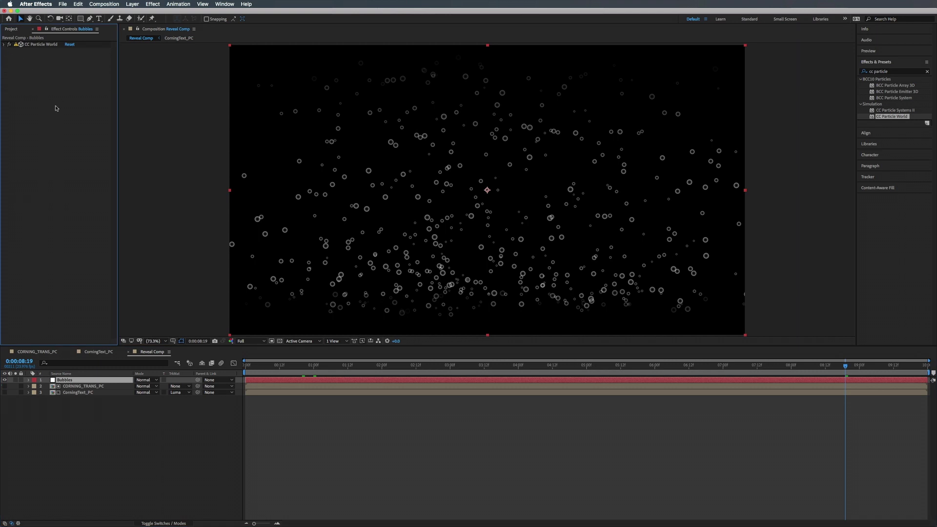
# Step: Apply Turbulent Displace to the Bubbles layer, lower its Amount for a subtle distortion, and preview from the first frame
pyautogui.click(885, 72)
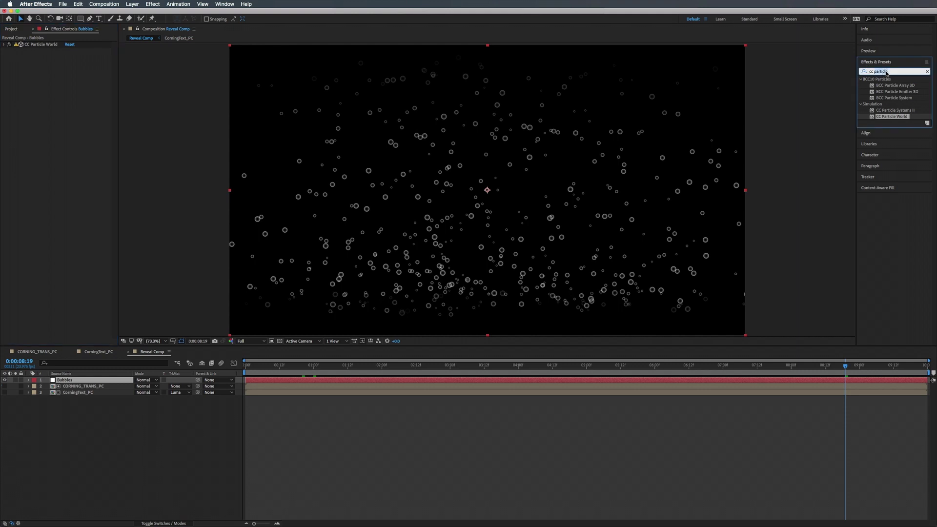
pyautogui.press('super+a')
pyautogui.write('turb')
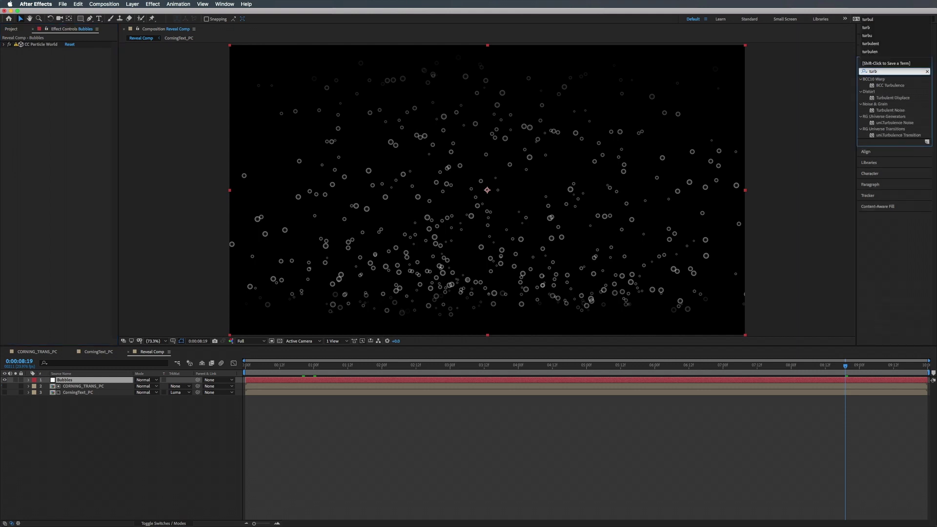
pyautogui.moveTo(901, 100); pyautogui.dragTo(740, 381)
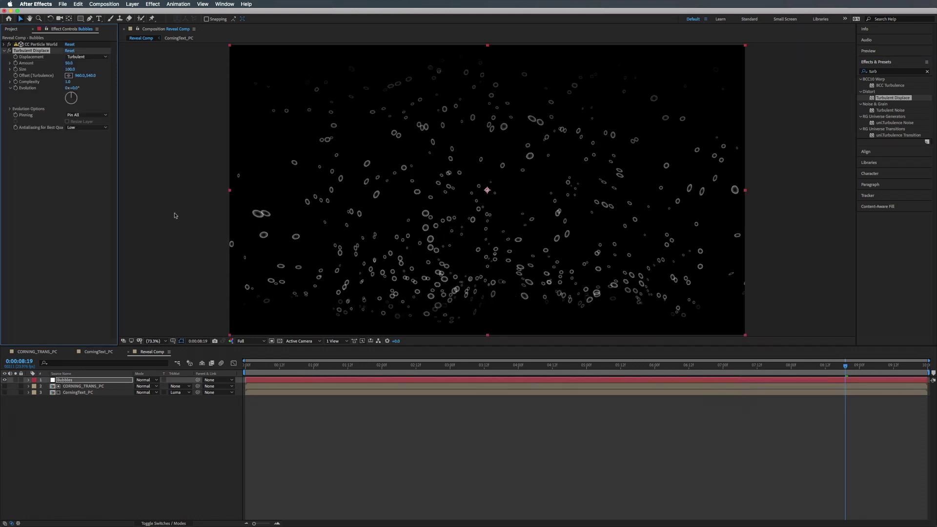
pyautogui.moveTo(69, 63); pyautogui.dragTo(54, 63)
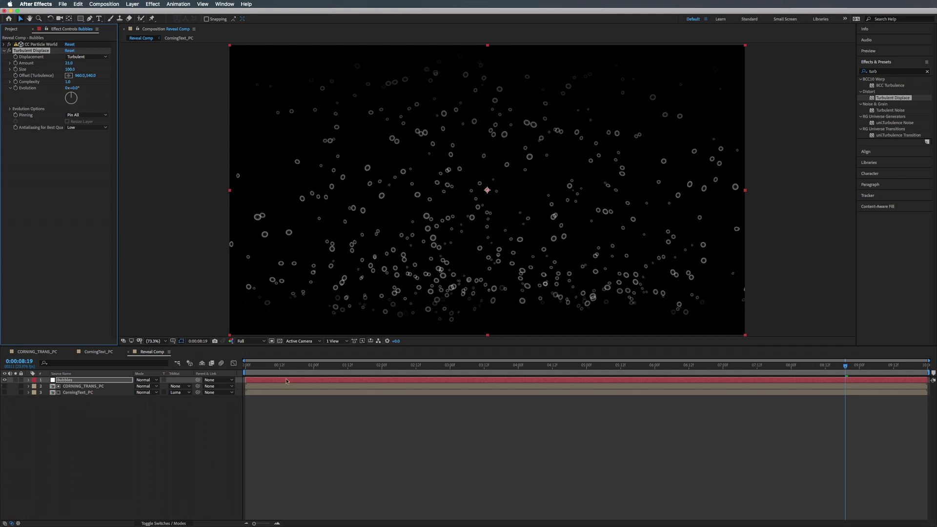
pyautogui.press('Home')
pyautogui.press('space')
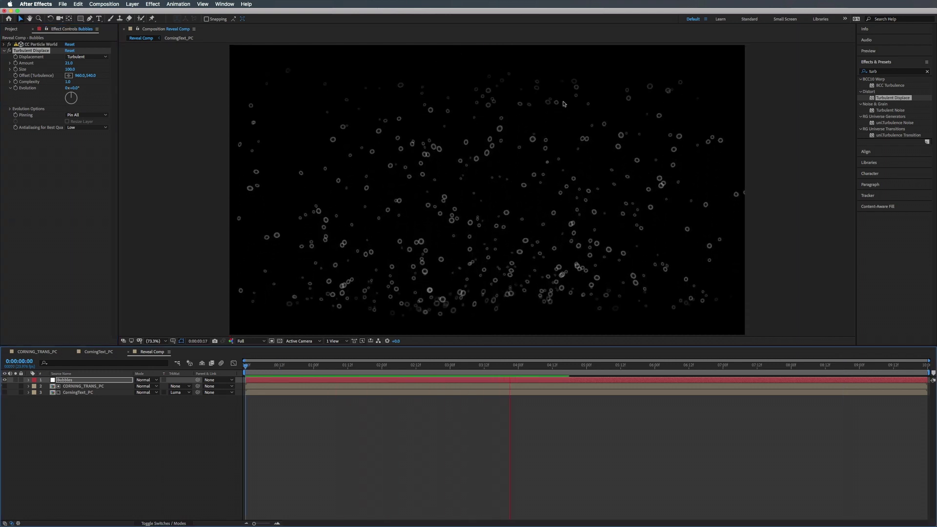
# Step: Apply Fast Box Blur to the Bubbles layer and raise its Blur Radius slightly to soften the bubbles
pyautogui.click(927, 71)
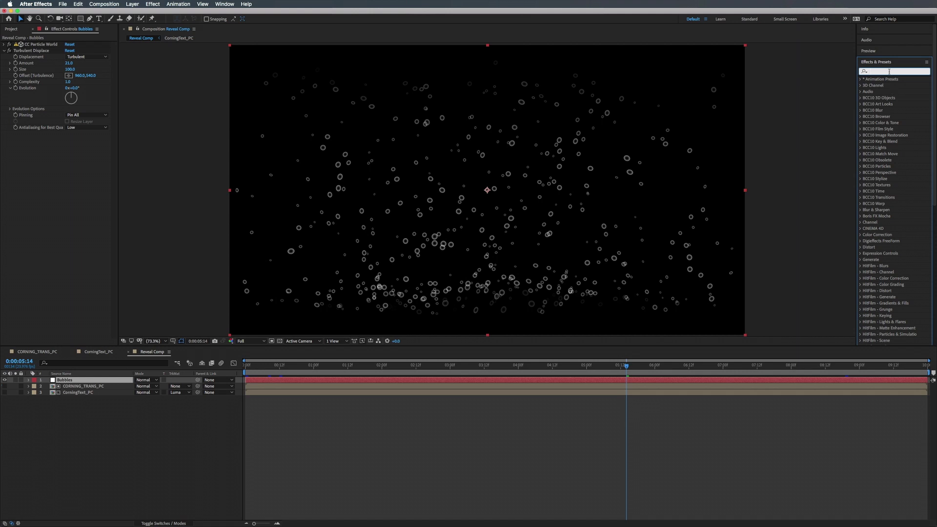
pyautogui.write('fast')
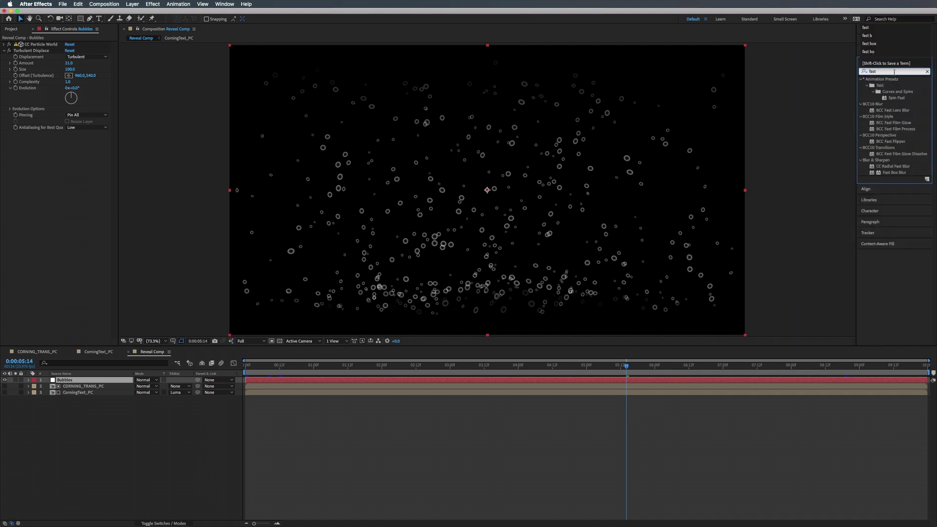
pyautogui.moveTo(893, 174); pyautogui.dragTo(805, 380)
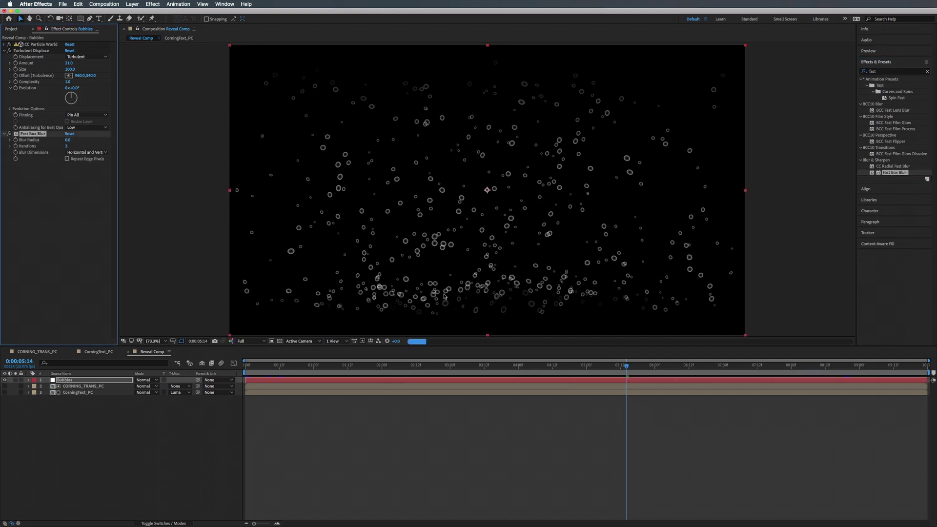
pyautogui.click(68, 140)
pyautogui.press('Up')
# Step: Set the Bubbles layer's blending mode to Screen and show the CorningText_PC layer again
pyautogui.click(140, 382)
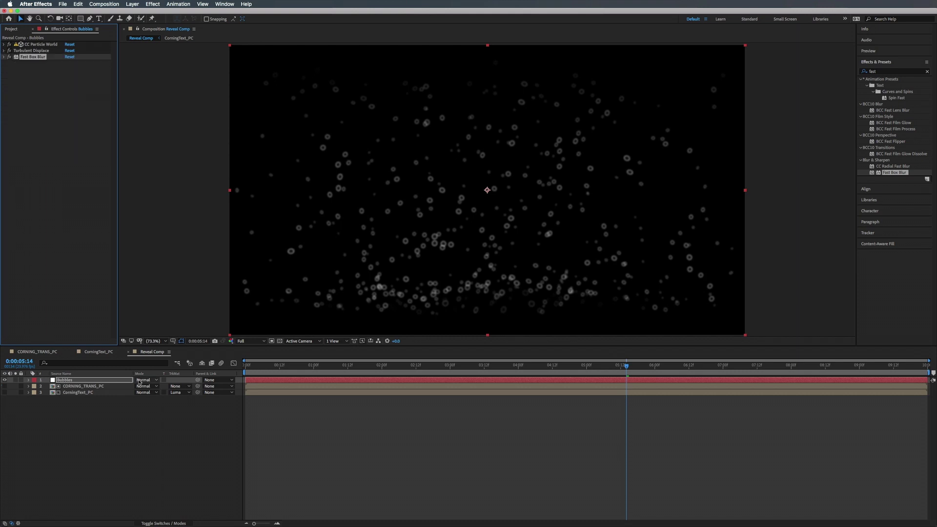
pyautogui.click(138, 380)
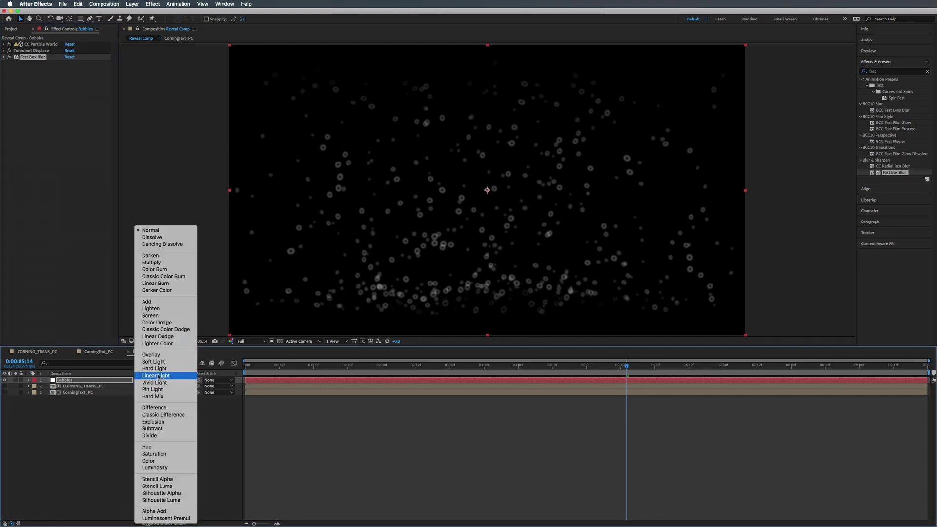
pyautogui.click(156, 307)
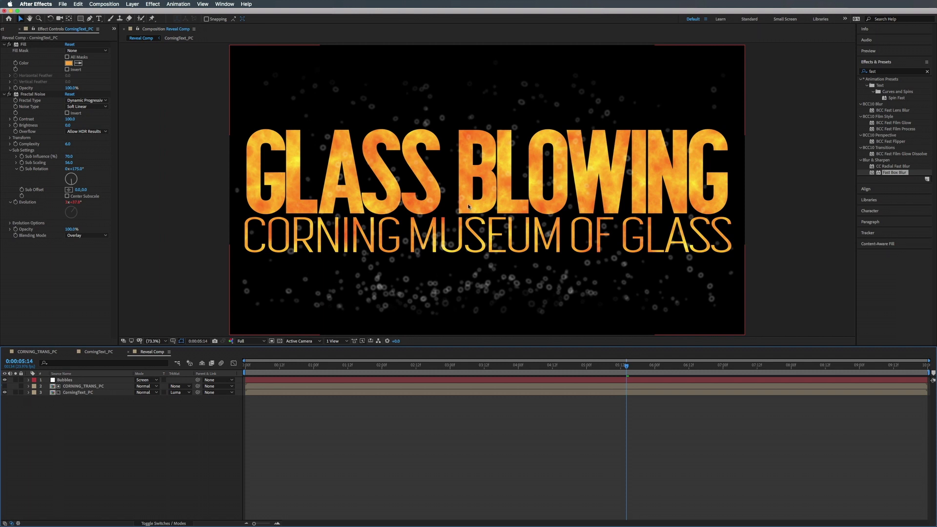
# Step: Duplicate the CorningText_PC layer and place the copy above the Bubbles layer
pyautogui.click(74, 393)
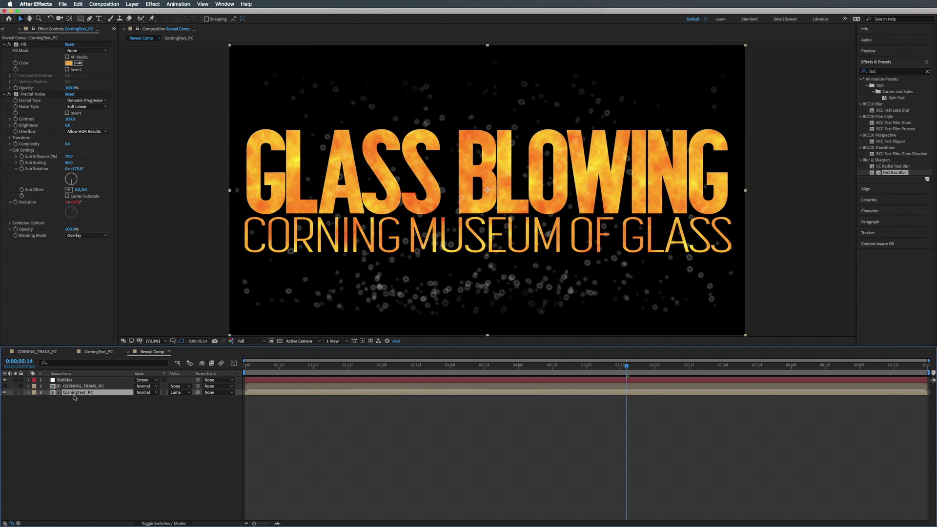
pyautogui.hotkey('ctrl', 'd')
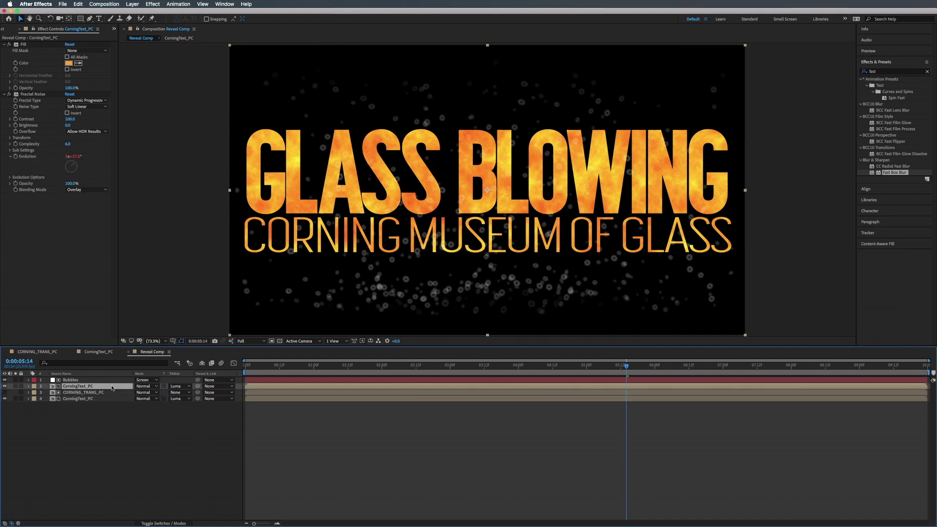
pyautogui.moveTo(92, 387); pyautogui.dragTo(86, 378)
# Step: Set the Bubbles layer's track matte to Alpha Matte "CorningText_PC" so the bubbles stay inside the letters
pyautogui.click(65, 386)
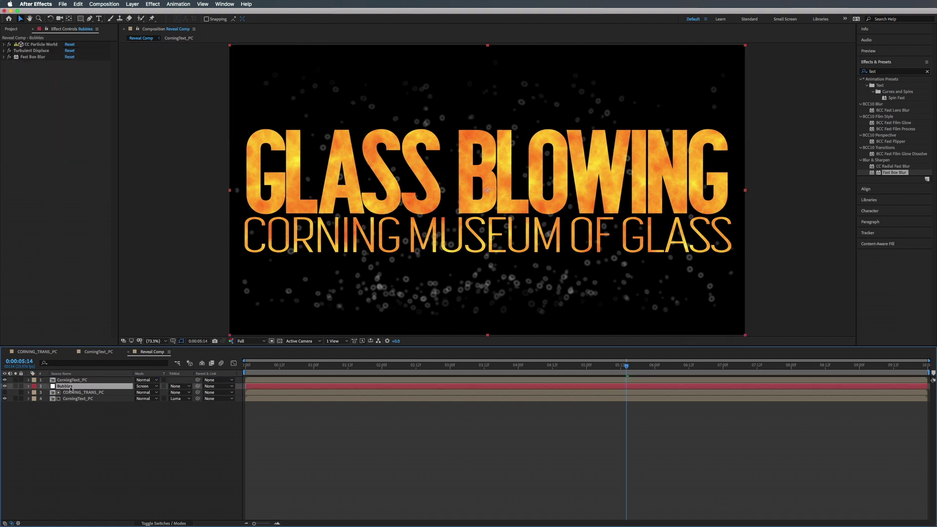
pyautogui.click(179, 386)
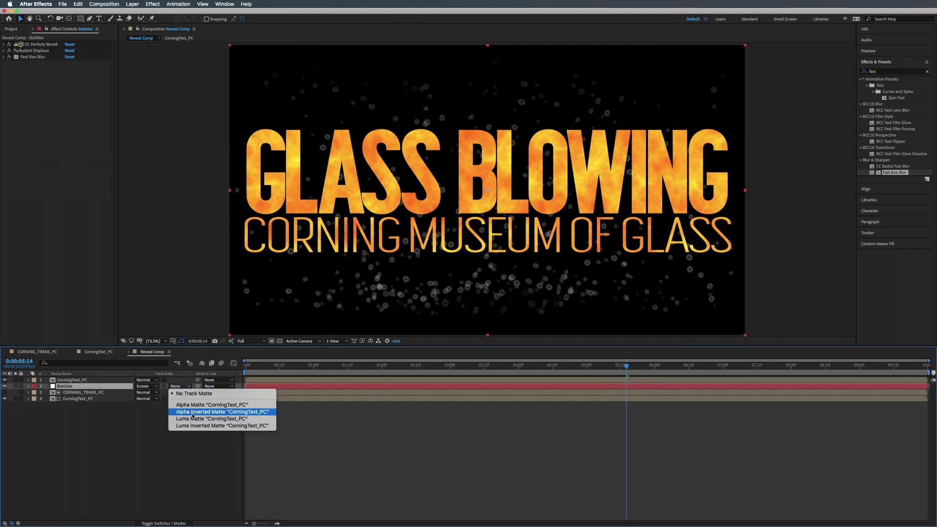
pyautogui.click(195, 408)
# Step: Preview the title reveal from the first frame with the bubbles matted inside the text
pyautogui.press('space')
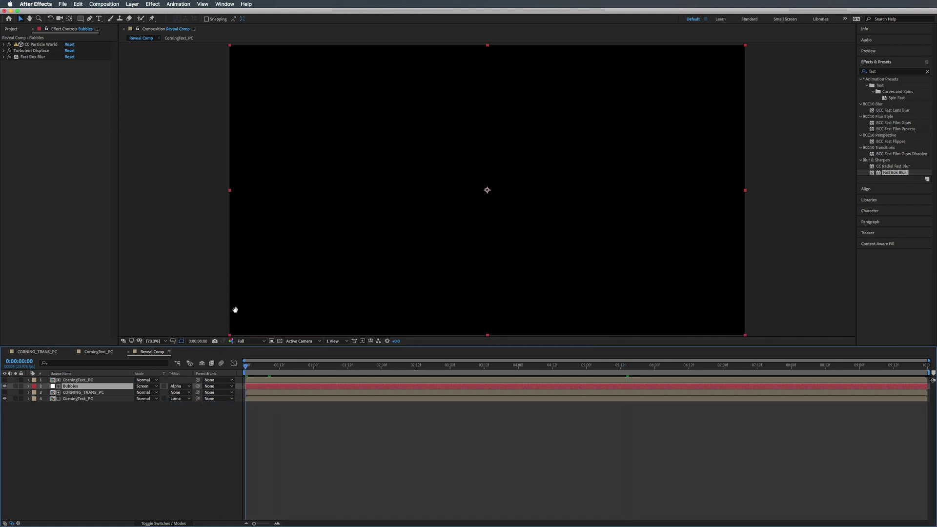
pyautogui.press('space')
pyautogui.press('space')
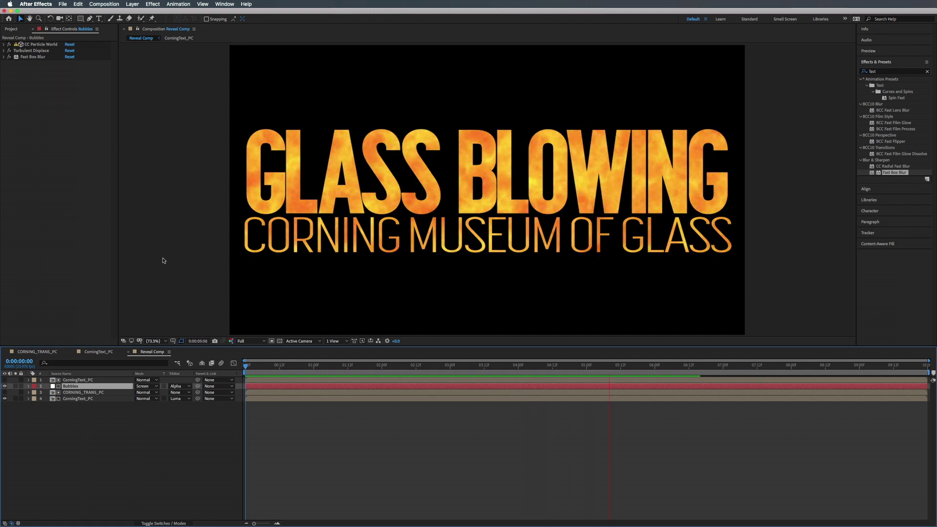
pyautogui.press('space')
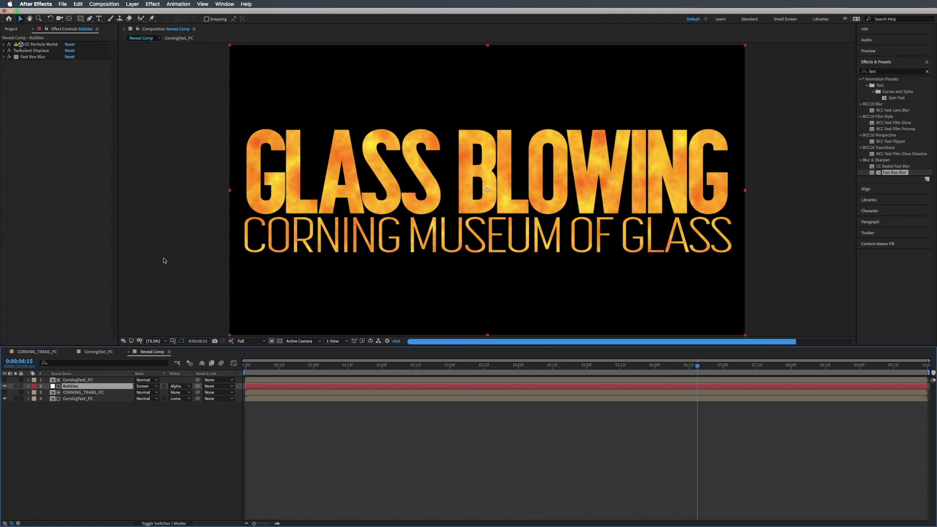
# Step: Create a new composition from the Corning_Glass.mov footage in the ~ASSETS folder
pyautogui.press('super+a')
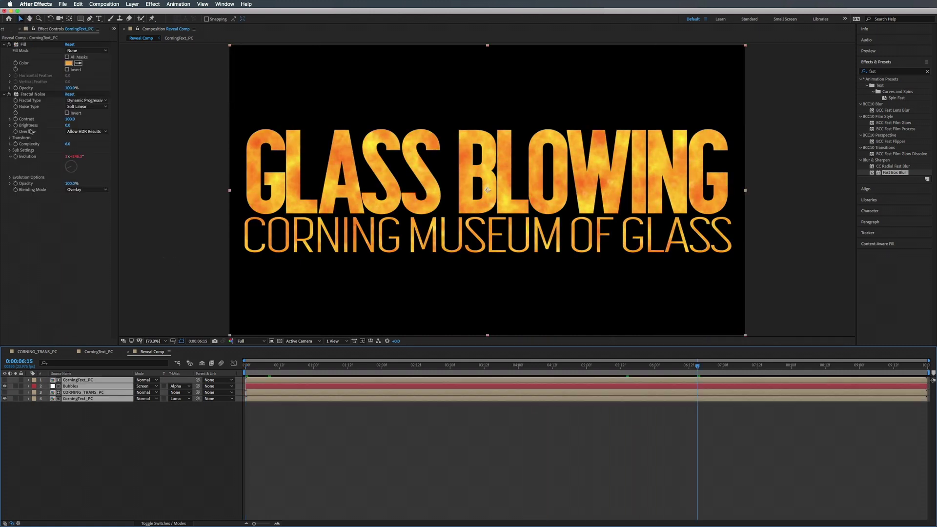
pyautogui.press('super+0')
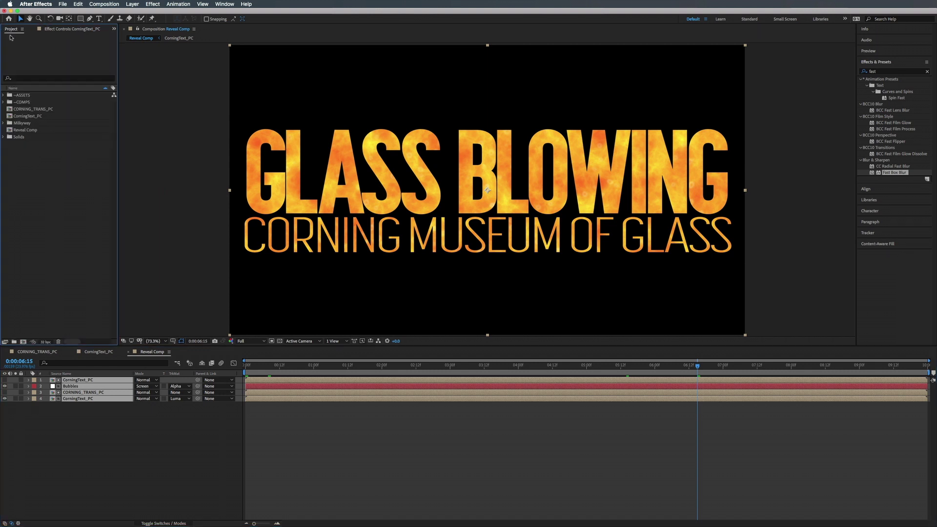
pyautogui.click(3, 95)
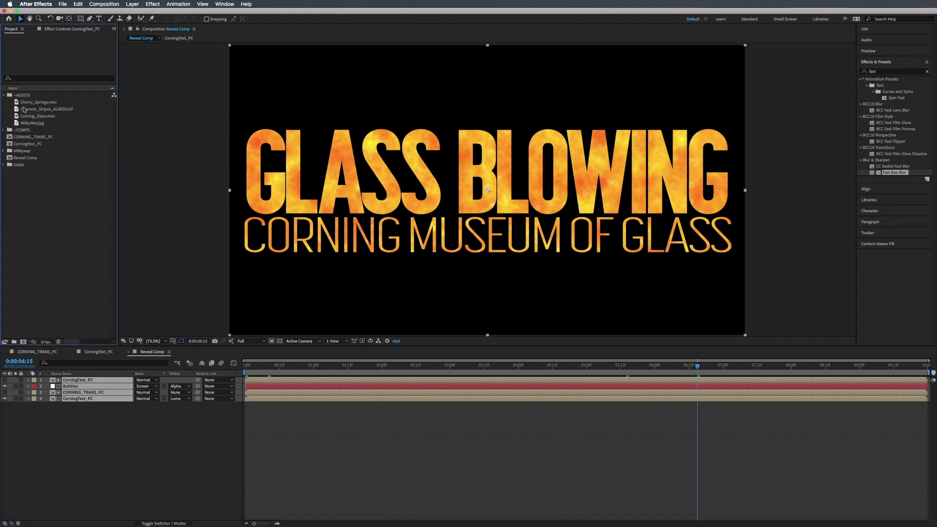
pyautogui.click(30, 116)
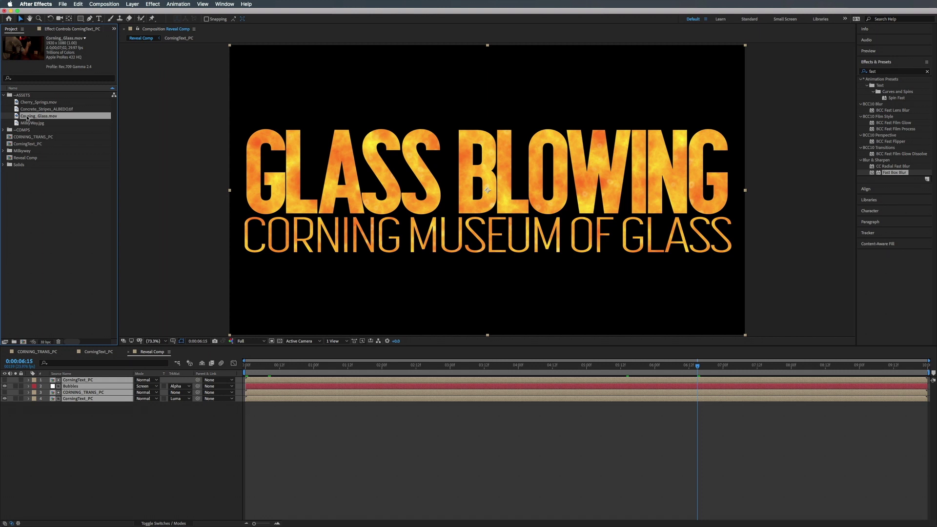
pyautogui.moveTo(27, 118); pyautogui.dragTo(23, 342)
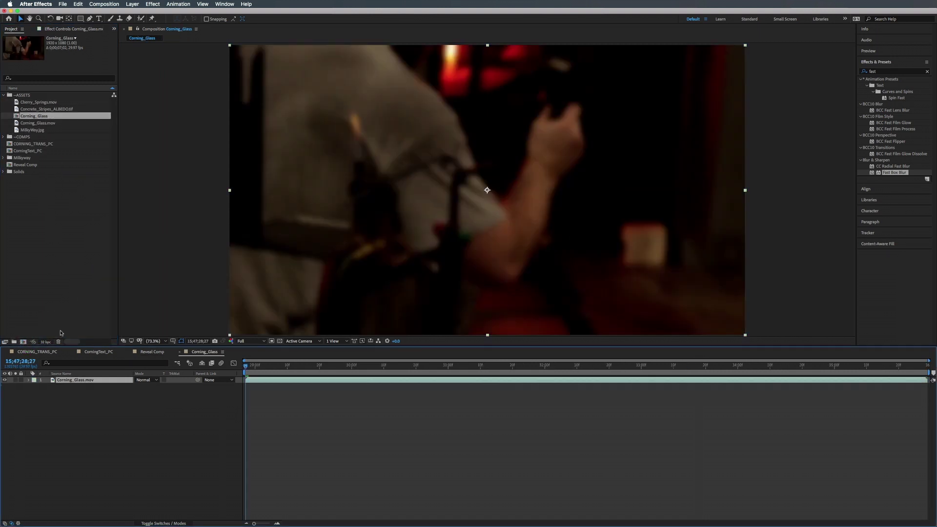
# Step: Add Reveal Comp above Corning_Glass.mov in the Corning_Glass composition and preview the title over the footage
pyautogui.moveTo(23, 167); pyautogui.dragTo(74, 382)
pyautogui.press('space')
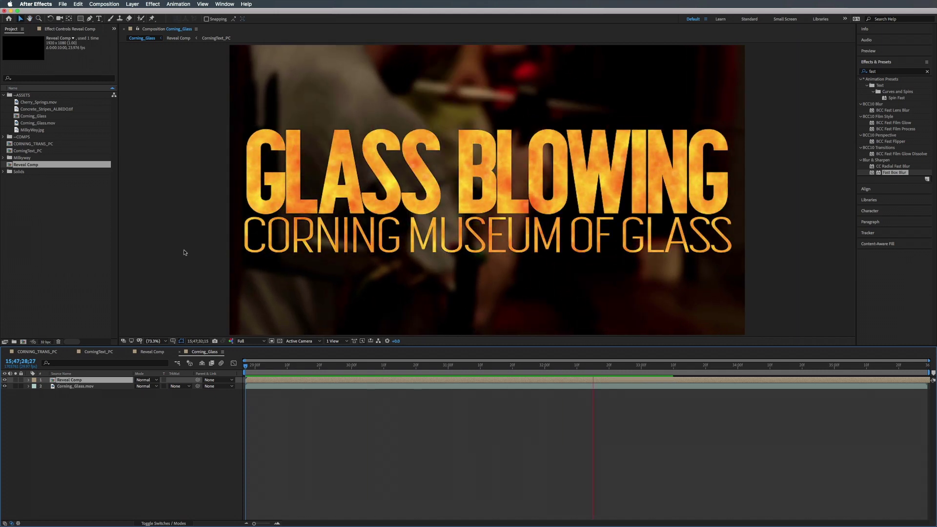
pyautogui.press('space')
# Step: Set Reveal Comp's blending mode to Add and park the playhead mid-reveal at 15;47;31;11
pyautogui.moveTo(335, 369); pyautogui.dragTo(493, 368)
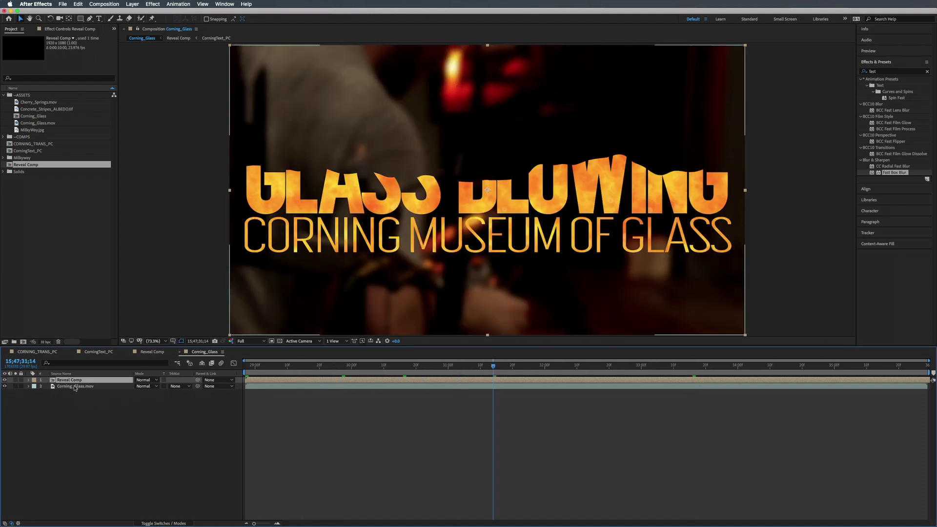
pyautogui.click(146, 381)
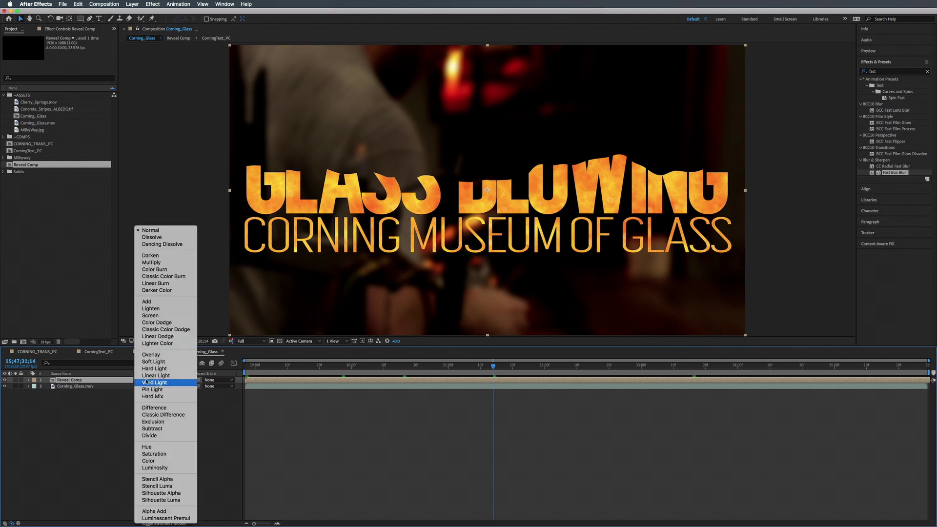
pyautogui.click(157, 303)
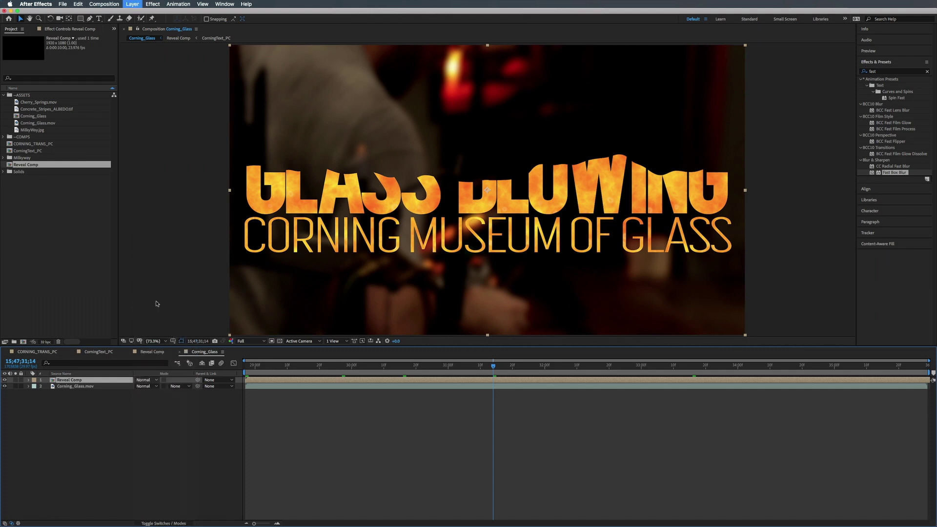
pyautogui.press('pageup')
pyautogui.press('pageup')
pyautogui.press('pageup')
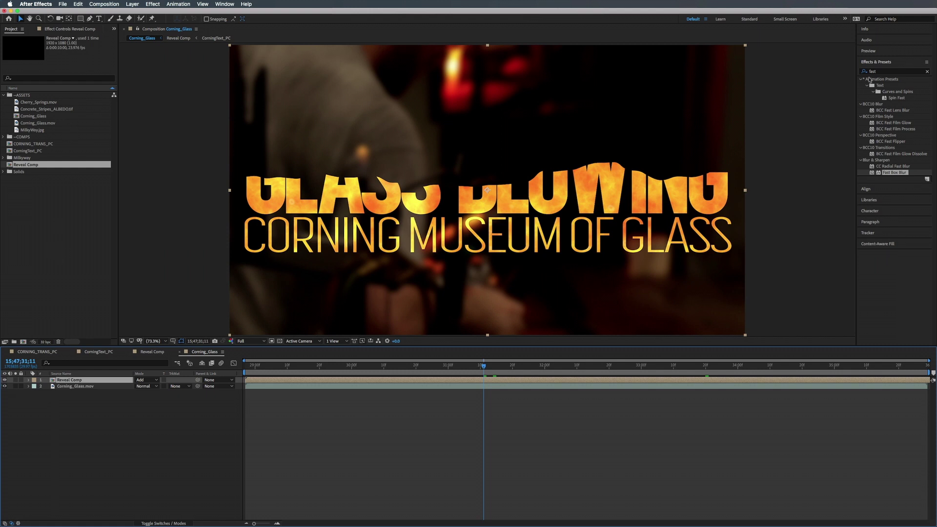
# Step: Apply the Stylize Glow effect to the Reveal Comp layer
pyautogui.click(884, 73)
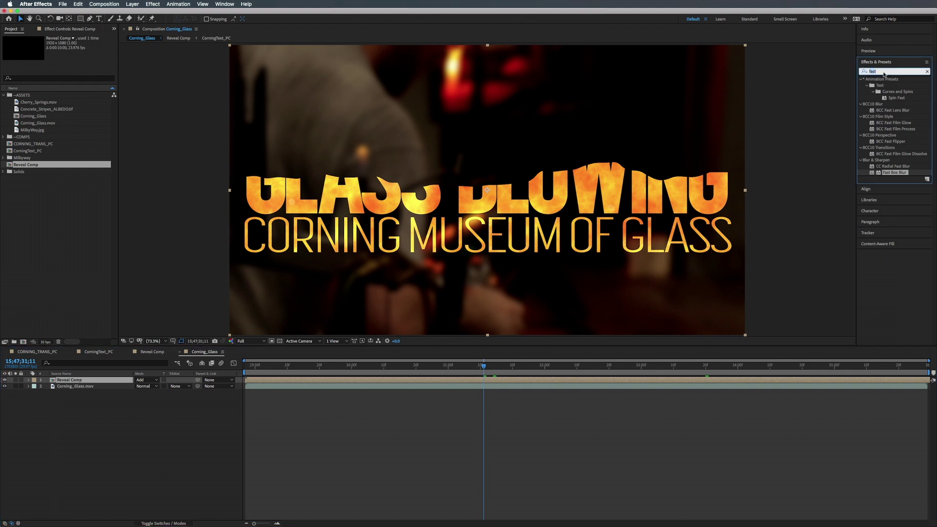
pyautogui.write('glow')
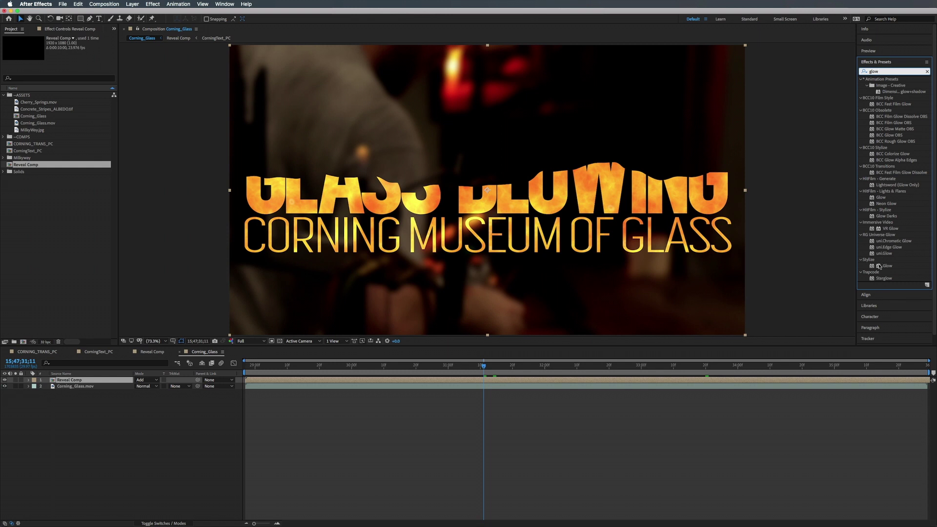
pyautogui.moveTo(882, 267); pyautogui.dragTo(838, 386)
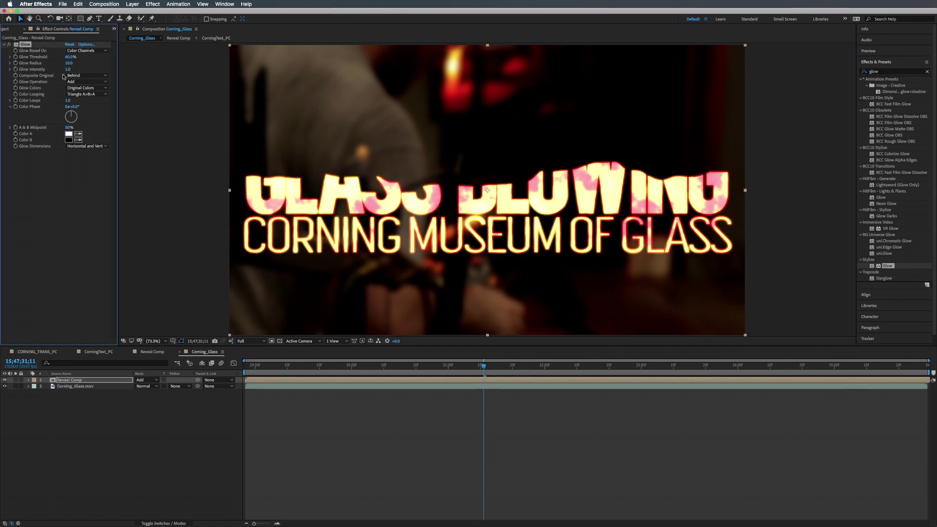
# Step: Set the Glow's Intensity to 0.05, Threshold to 34.5% and Radius to 23
pyautogui.click(69, 69)
pyautogui.write('.05')
pyautogui.press('Return')
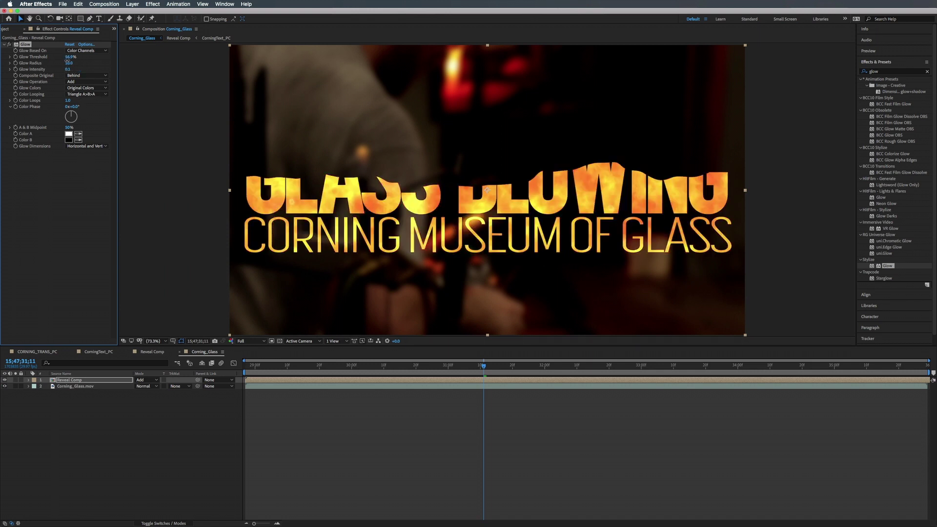
pyautogui.moveTo(67, 63); pyautogui.dragTo(64, 79)
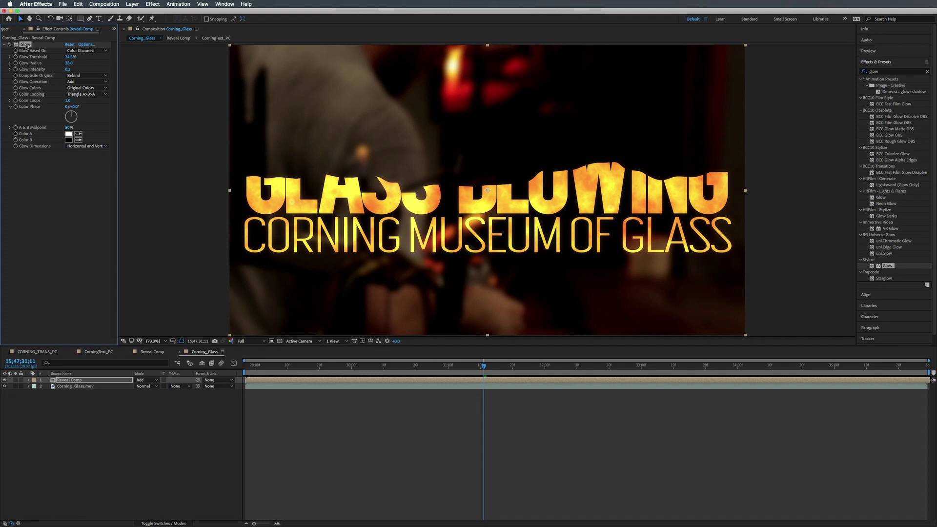
# Step: Duplicate the Glow effect on Reveal Comp and increase the copy's Glow Radius to about 62
pyautogui.hotkey('ctrl', 'd')
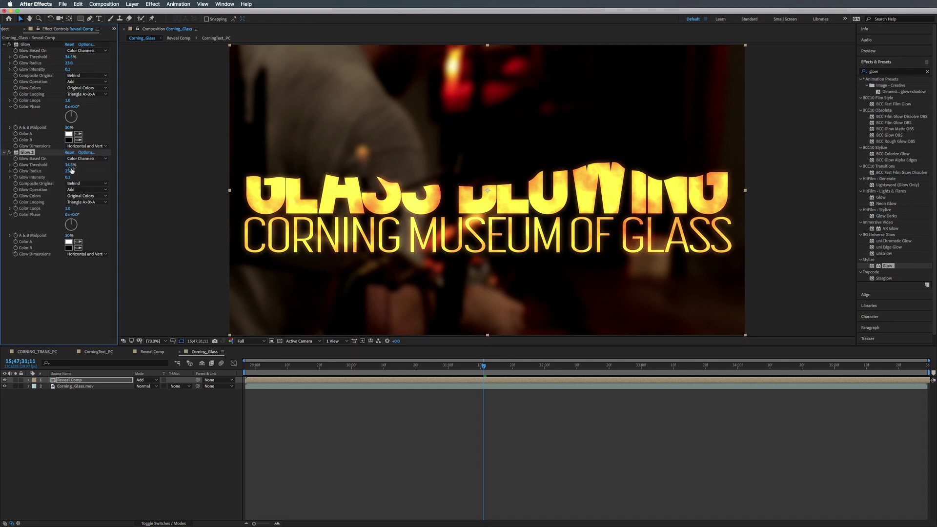
pyautogui.moveTo(74, 170); pyautogui.dragTo(78, 171)
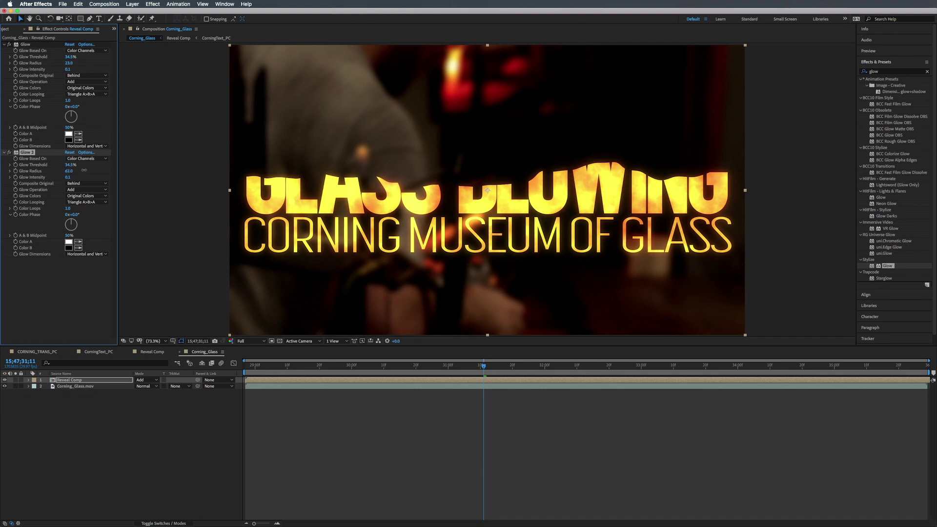
# Step: Set the second Glow's Radius to 68, duplicate that effect with a Radius of 251, and preview the title
pyautogui.moveTo(84, 170); pyautogui.dragTo(84, 169)
pyautogui.press('super+d')
pyautogui.moveTo(70, 258); pyautogui.dragTo(138, 258)
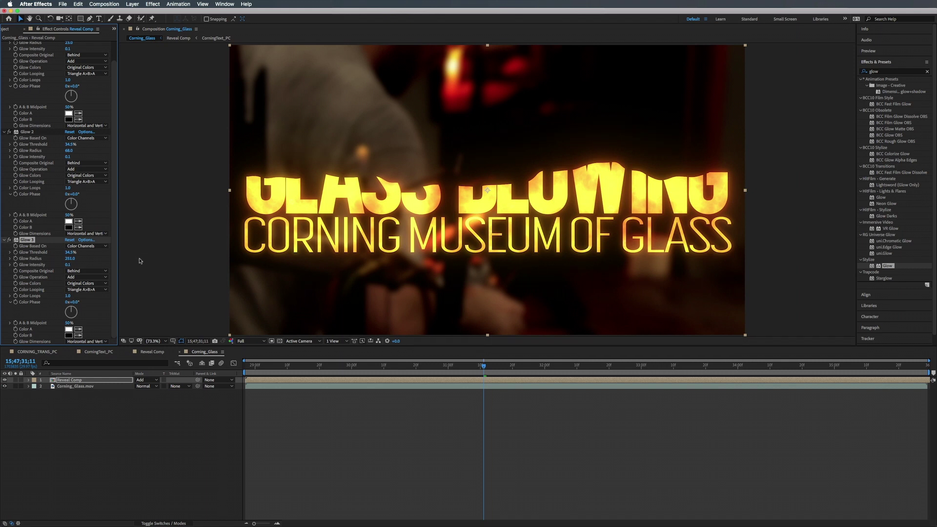
pyautogui.press('space')
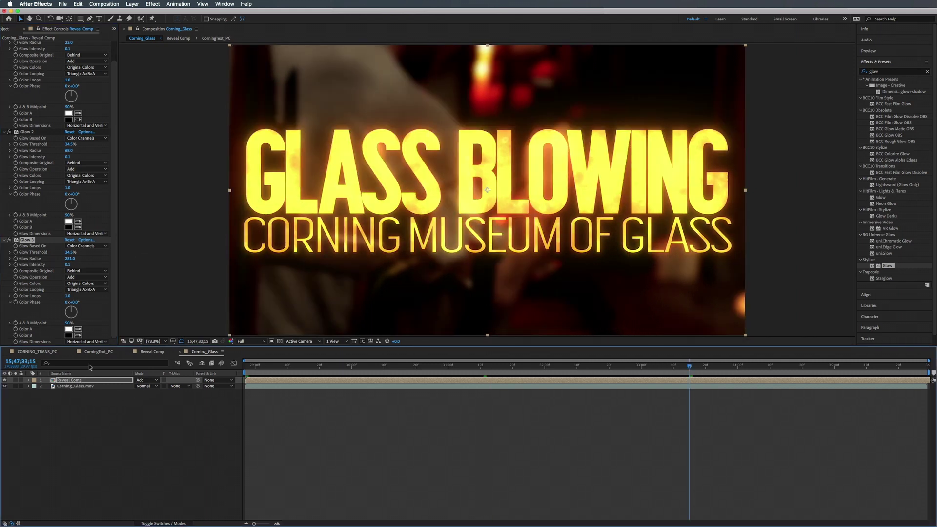
# Step: In Reveal Comp, darken the Fill color of the bottom CorningText_PC layer to C27F00
pyautogui.click(47, 352)
pyautogui.click(151, 352)
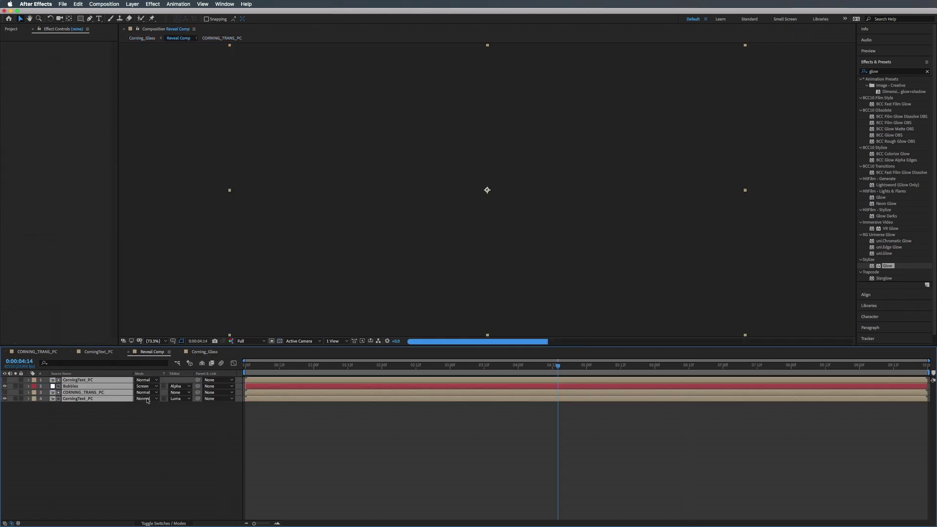
pyautogui.click(73, 397)
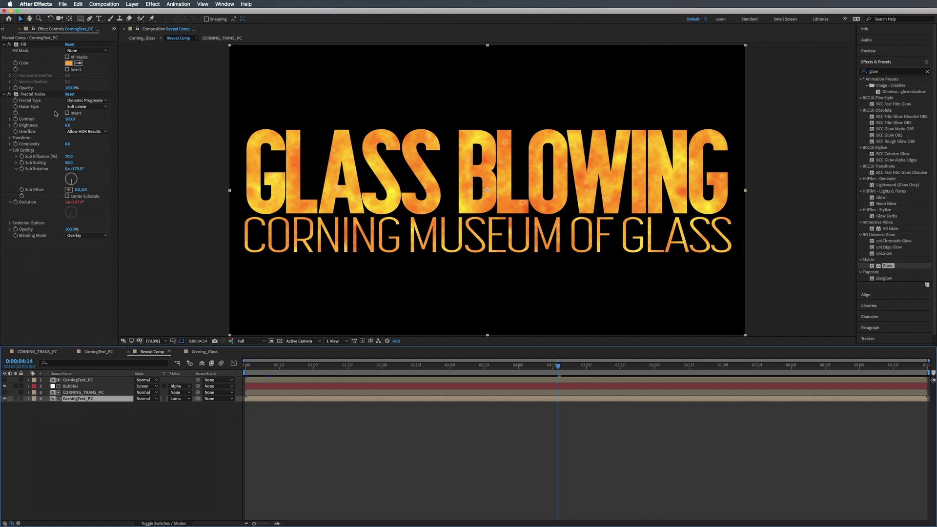
pyautogui.click(68, 63)
pyautogui.moveTo(200, 52); pyautogui.dragTo(198, 73)
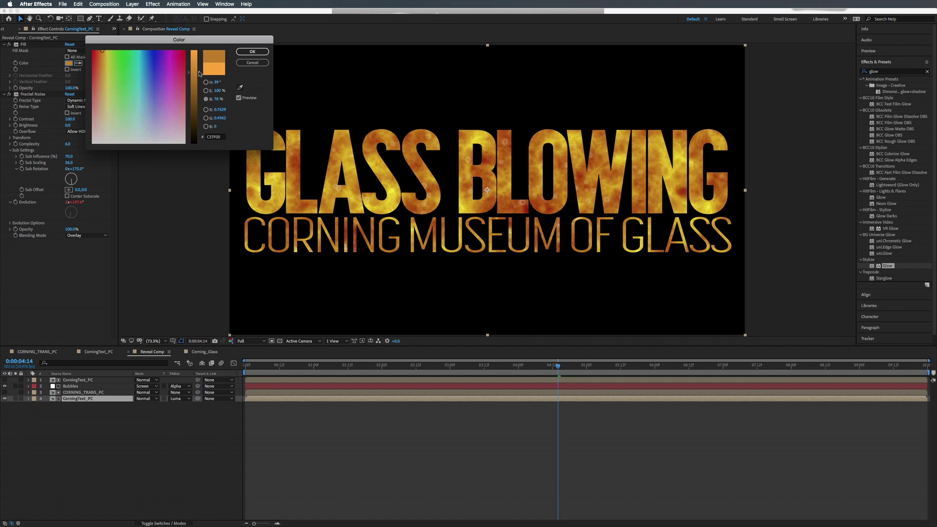
pyautogui.click(249, 52)
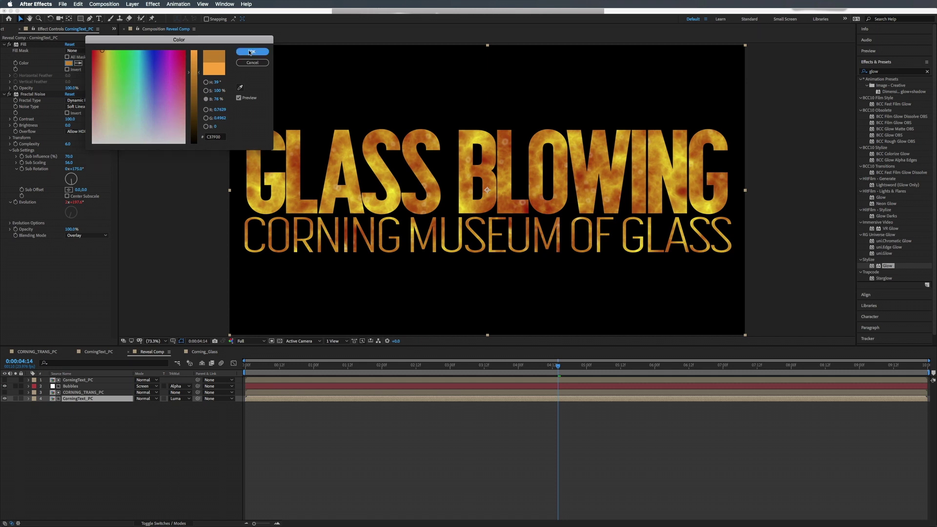
# Step: Return to the Corning_Glass composition and preview the glowing title reveal from the beginning over the footage
pyautogui.click(200, 355)
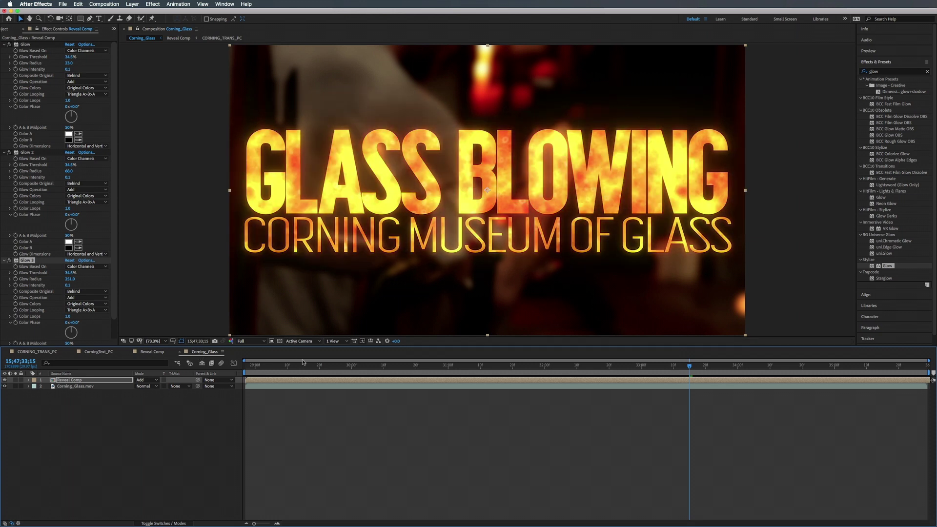
pyautogui.press('space')
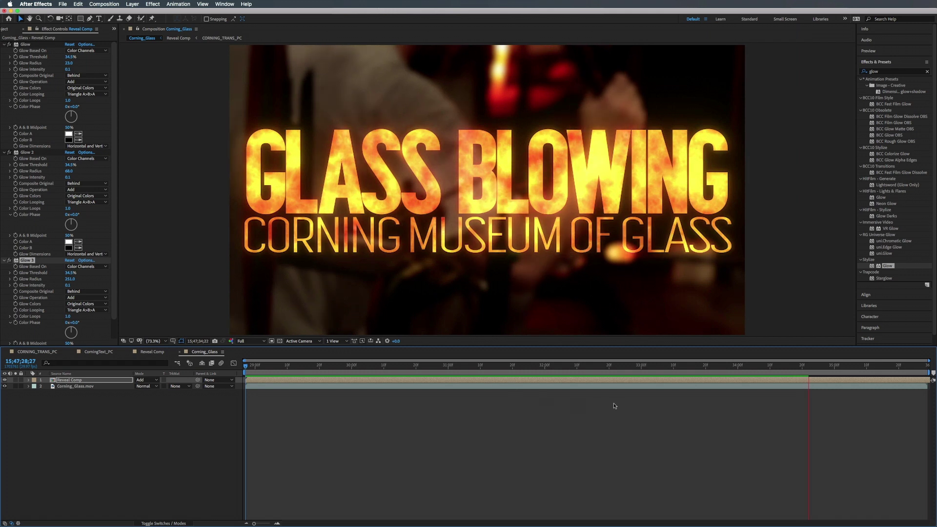
pyautogui.press('space')
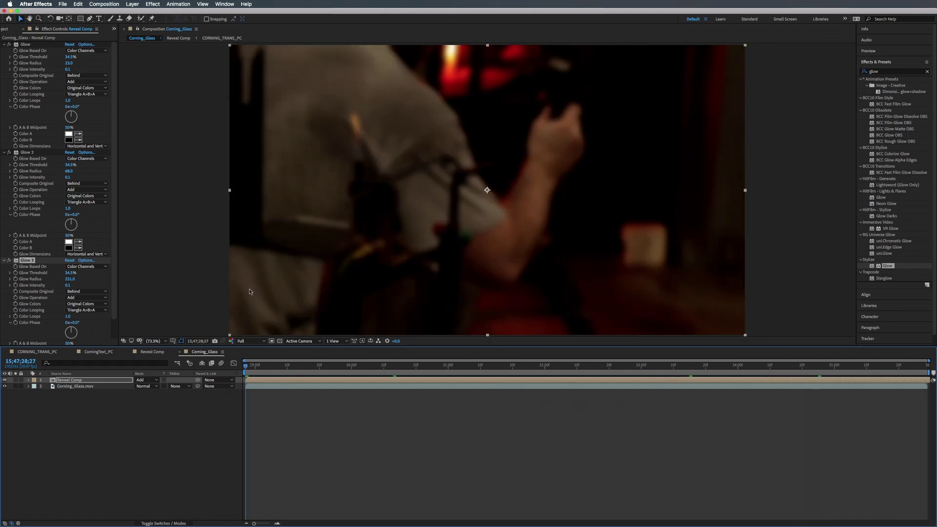